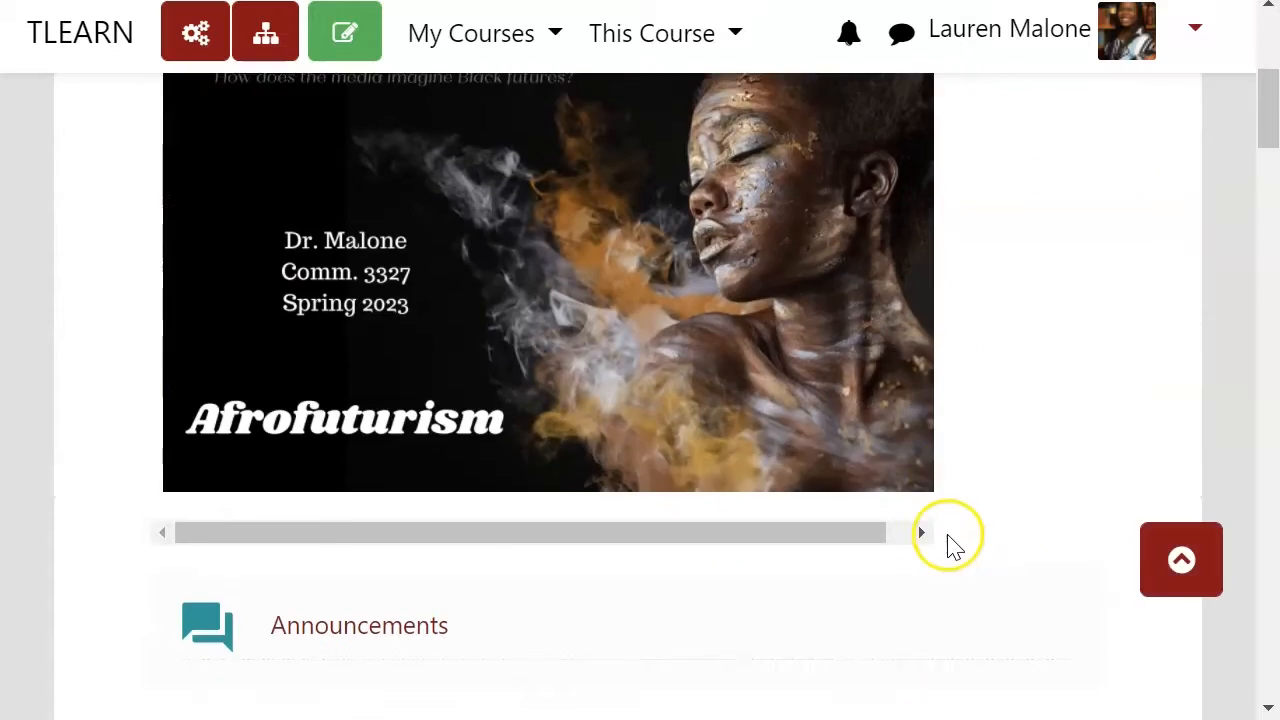
scroll(938, 545, down, 3)
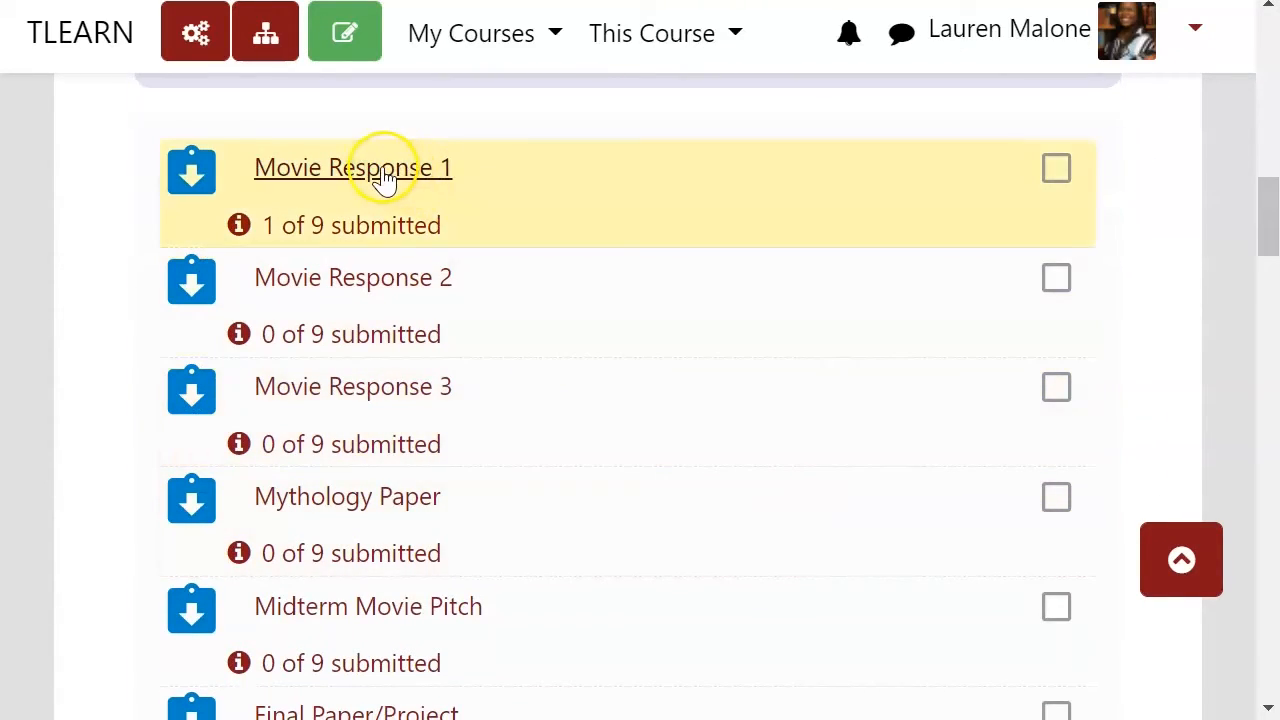
Step: Open the Movie Response 1 assignment and open its edit settings
click(385, 178)
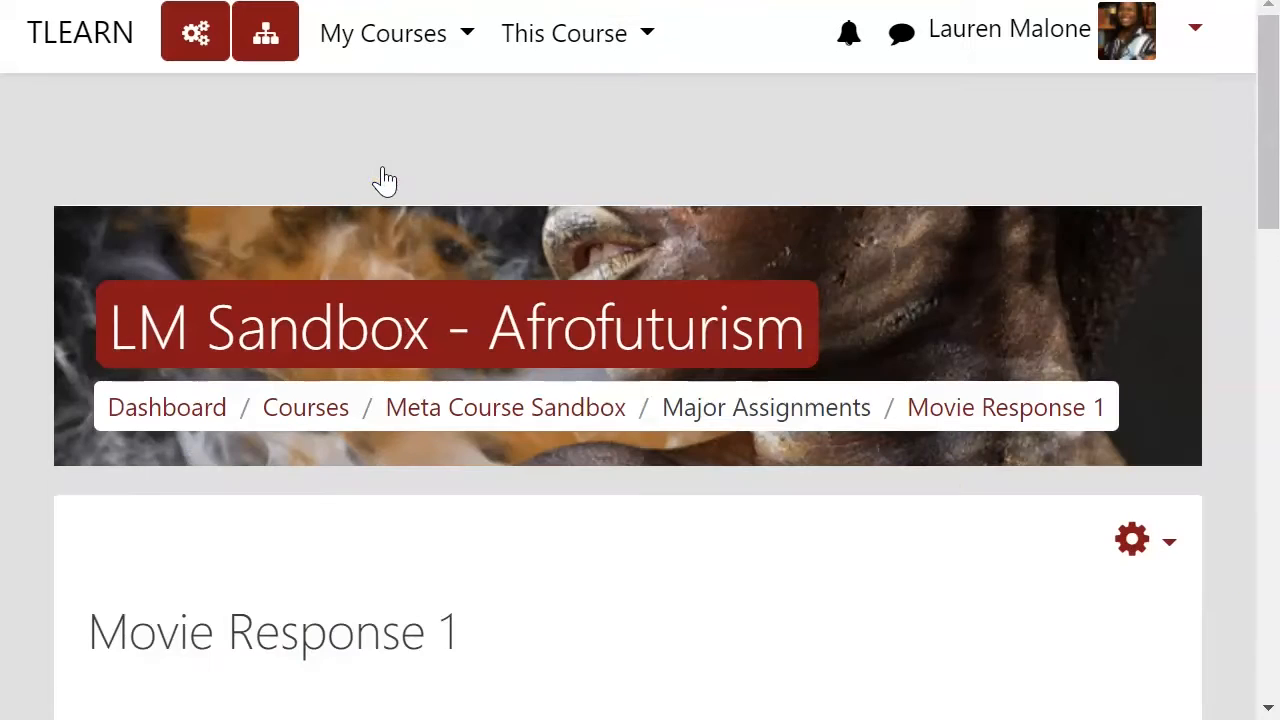
scroll(577, 520, down, 3)
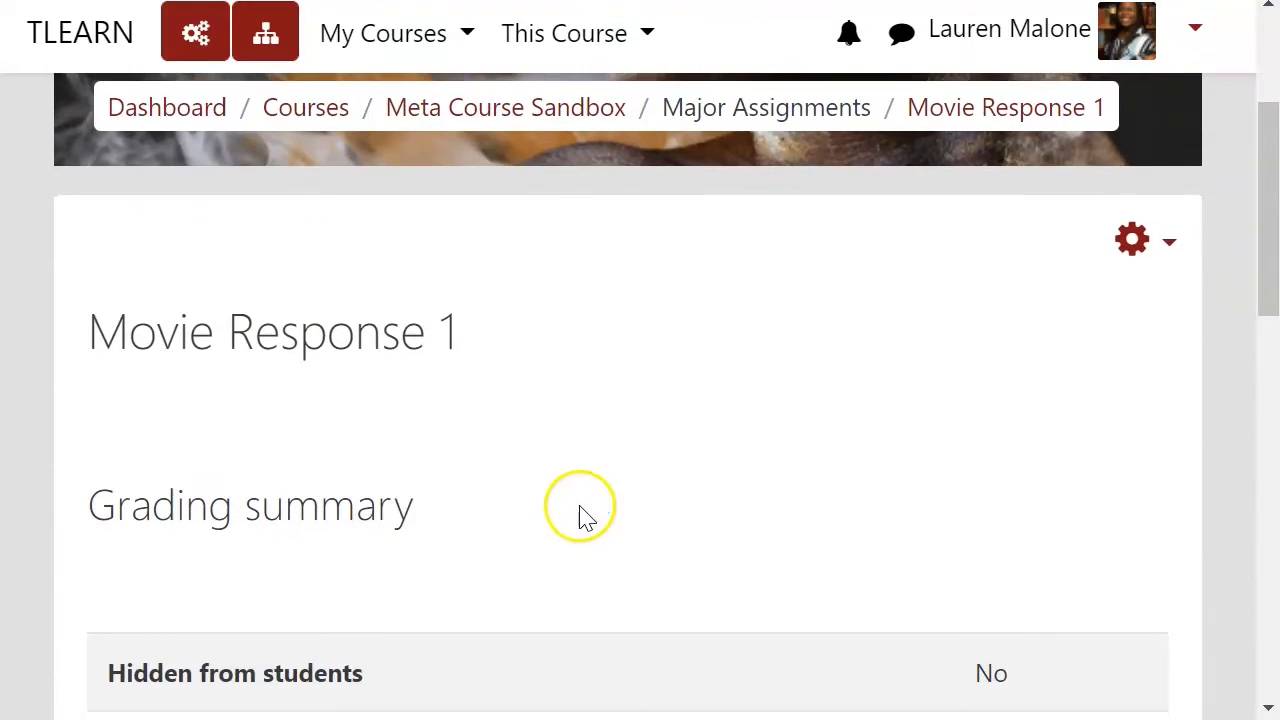
click(1150, 257)
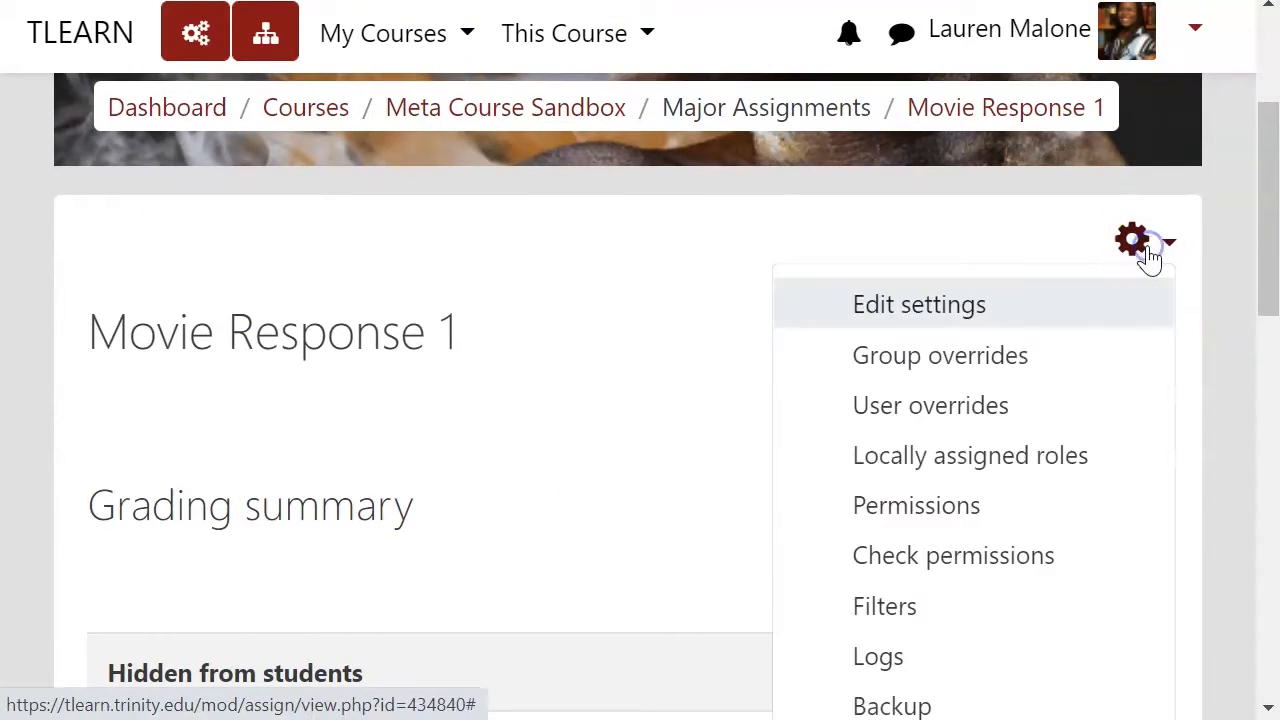
click(957, 316)
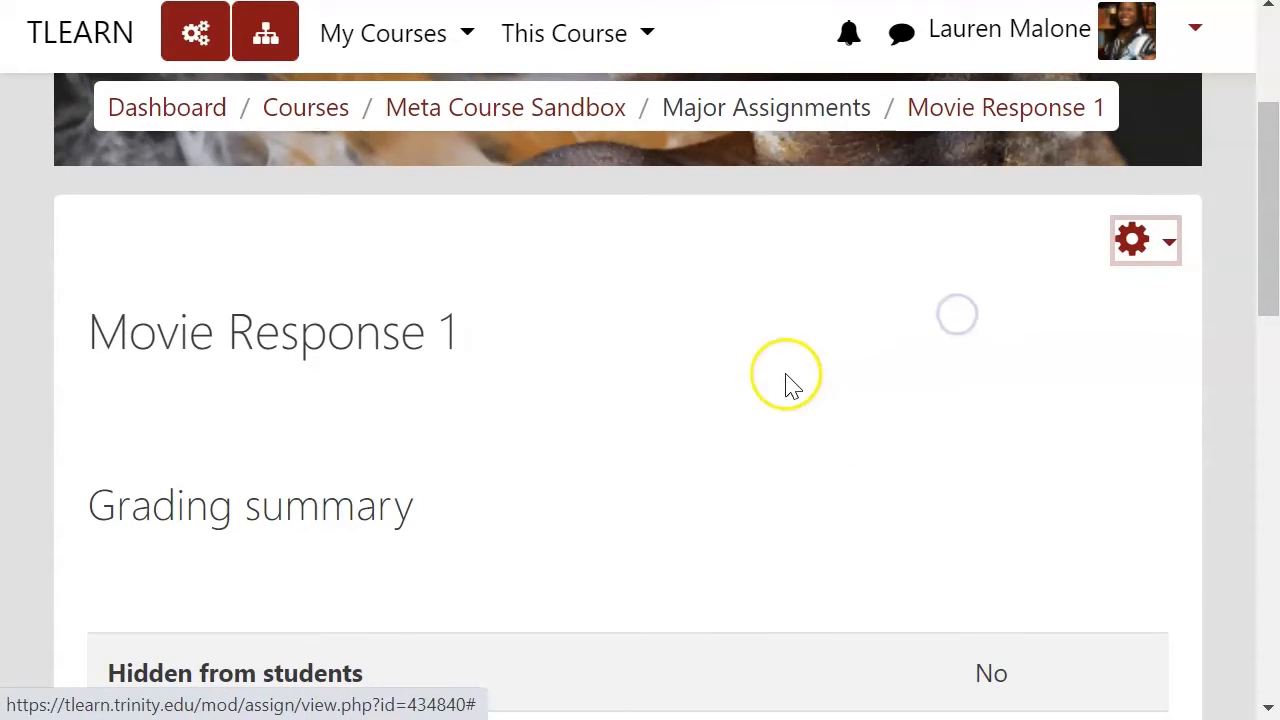
Step: Review the grading method options in the assignment's Grade settings
scroll(677, 454, down, 10)
scroll(677, 460, down, 10)
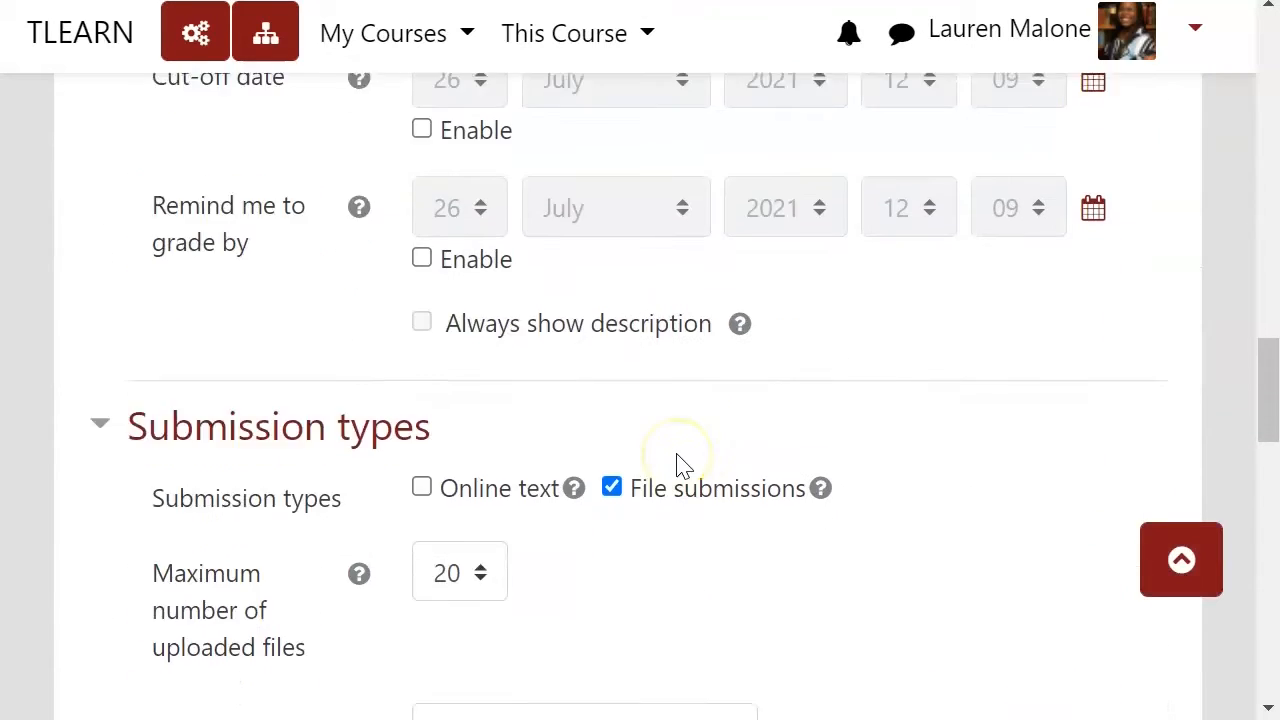
click(213, 612)
scroll(551, 463, down, 5)
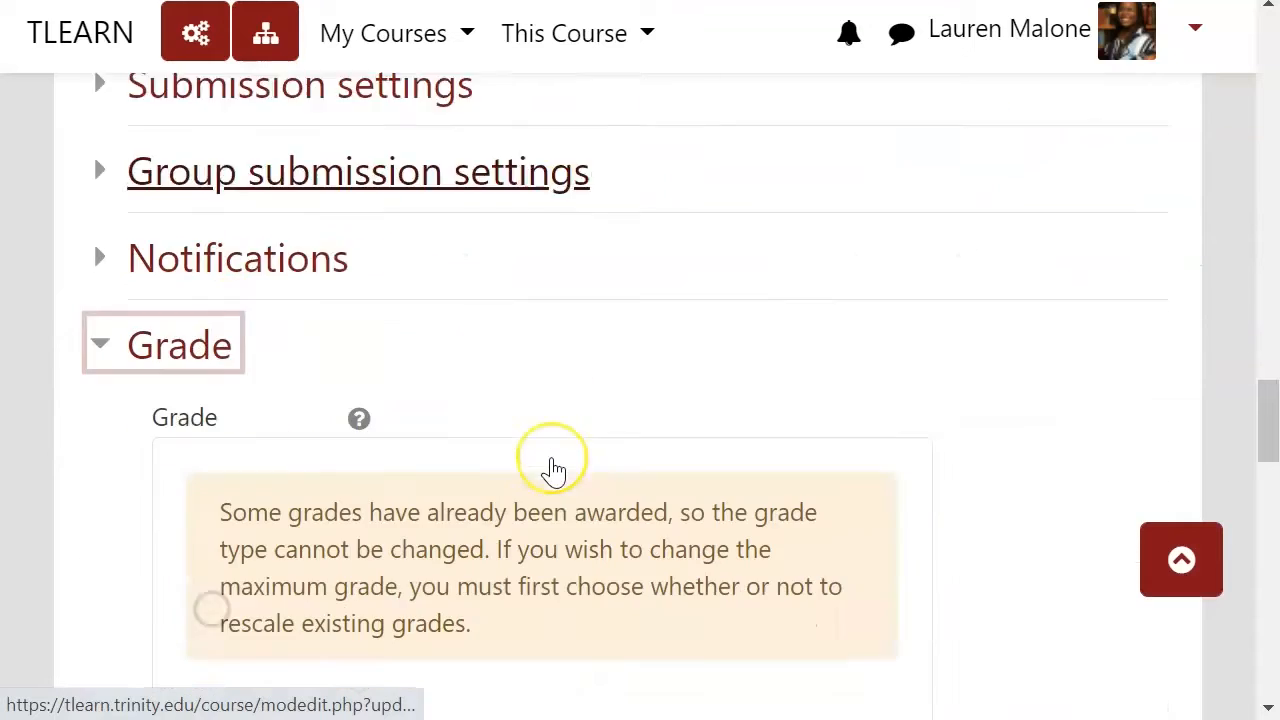
scroll(554, 458, down, 2)
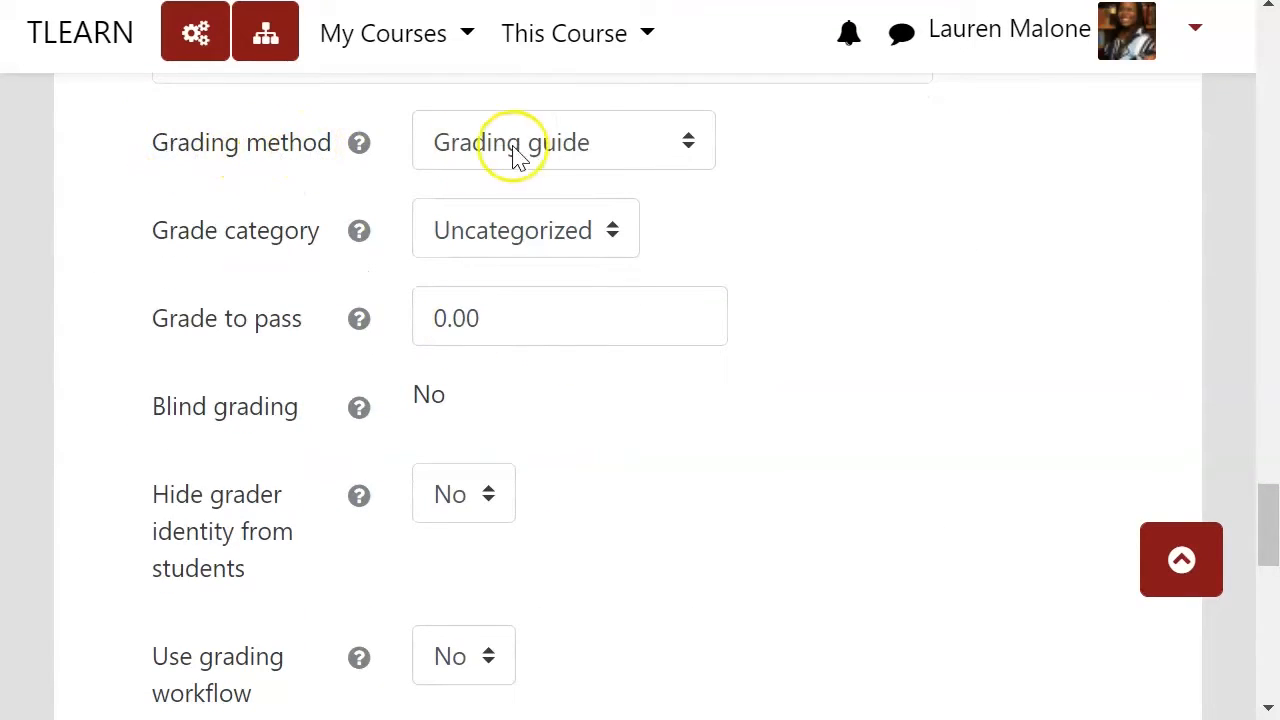
click(681, 146)
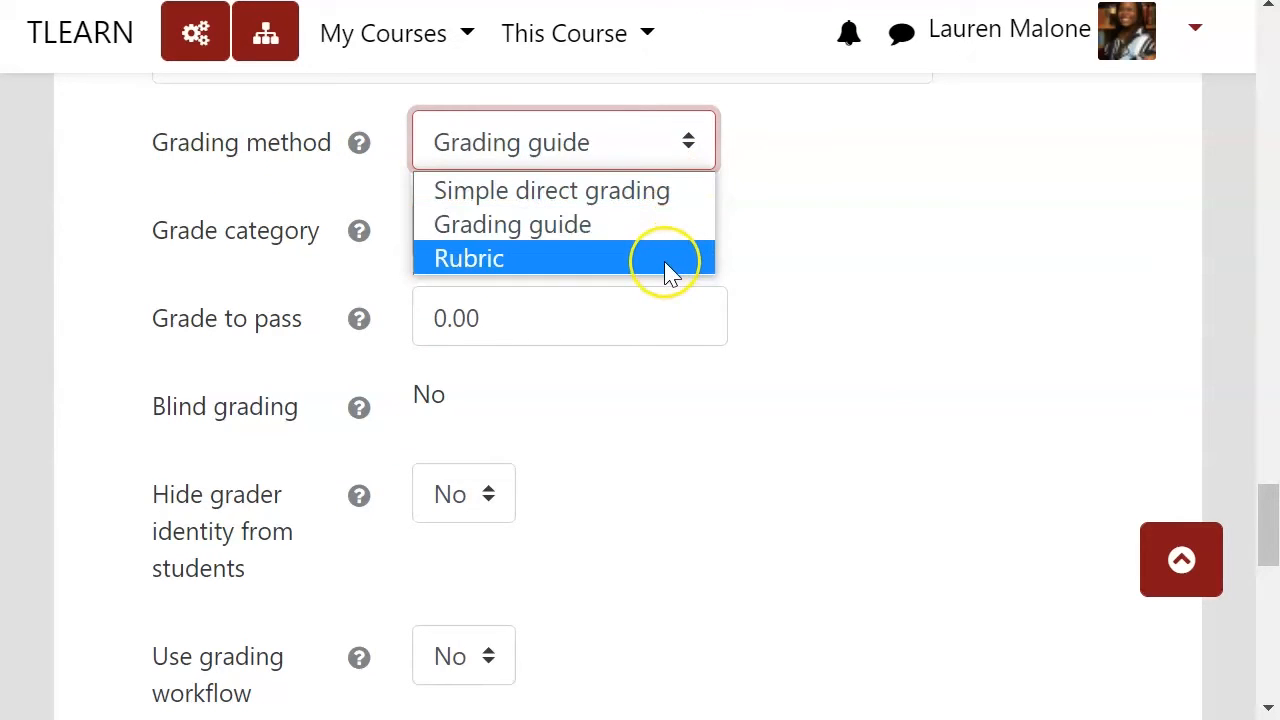
click(823, 190)
click(678, 152)
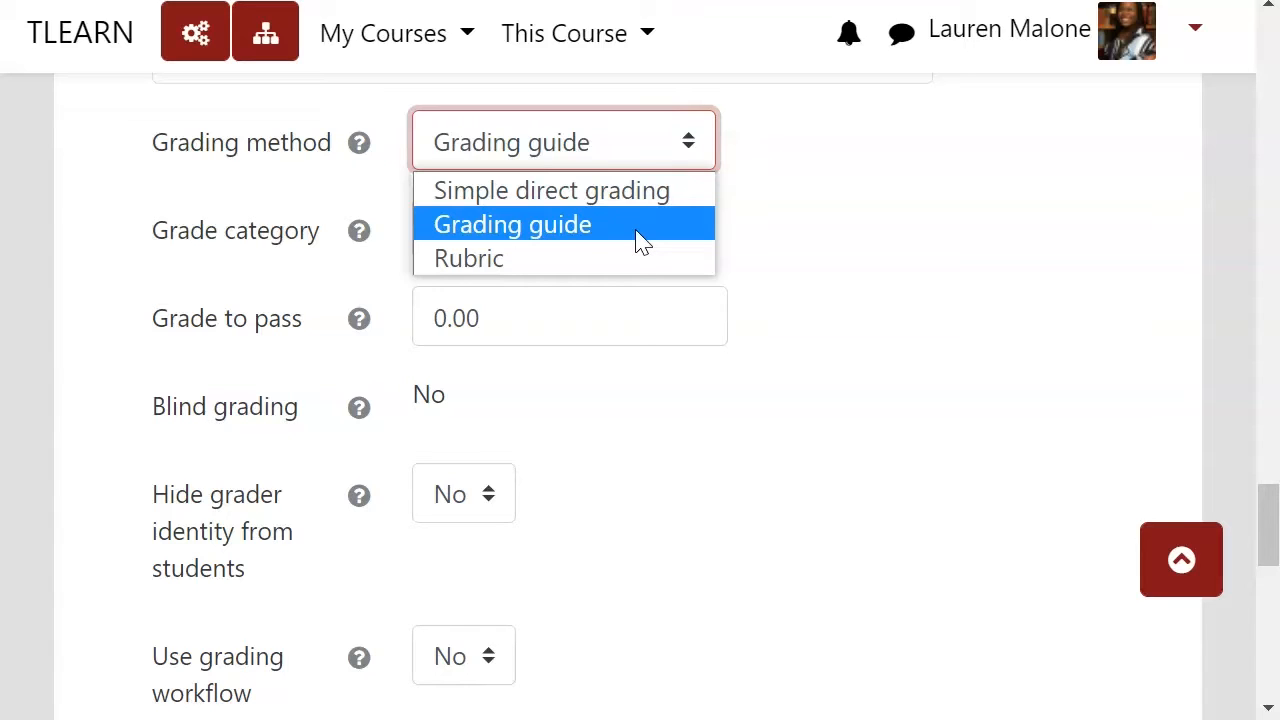
click(829, 252)
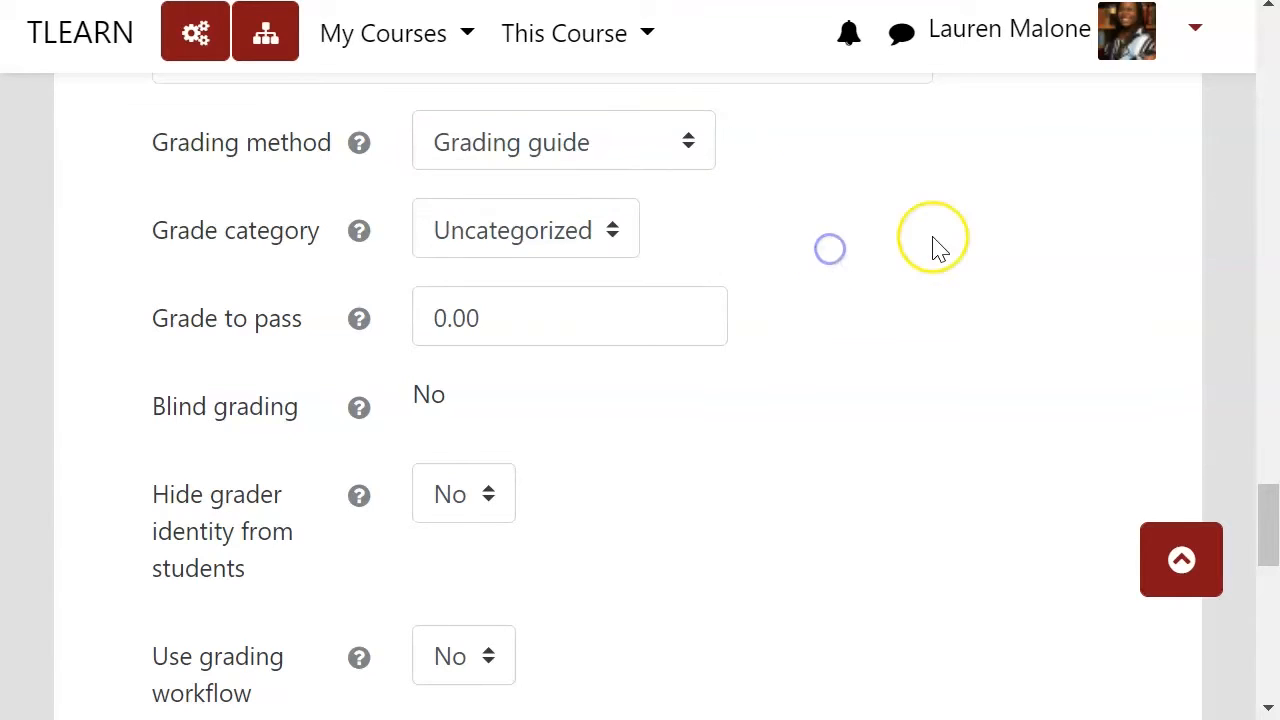
Step: Review the assignment's feedback type options and cancel the settings edit
scroll(938, 248, up, 9)
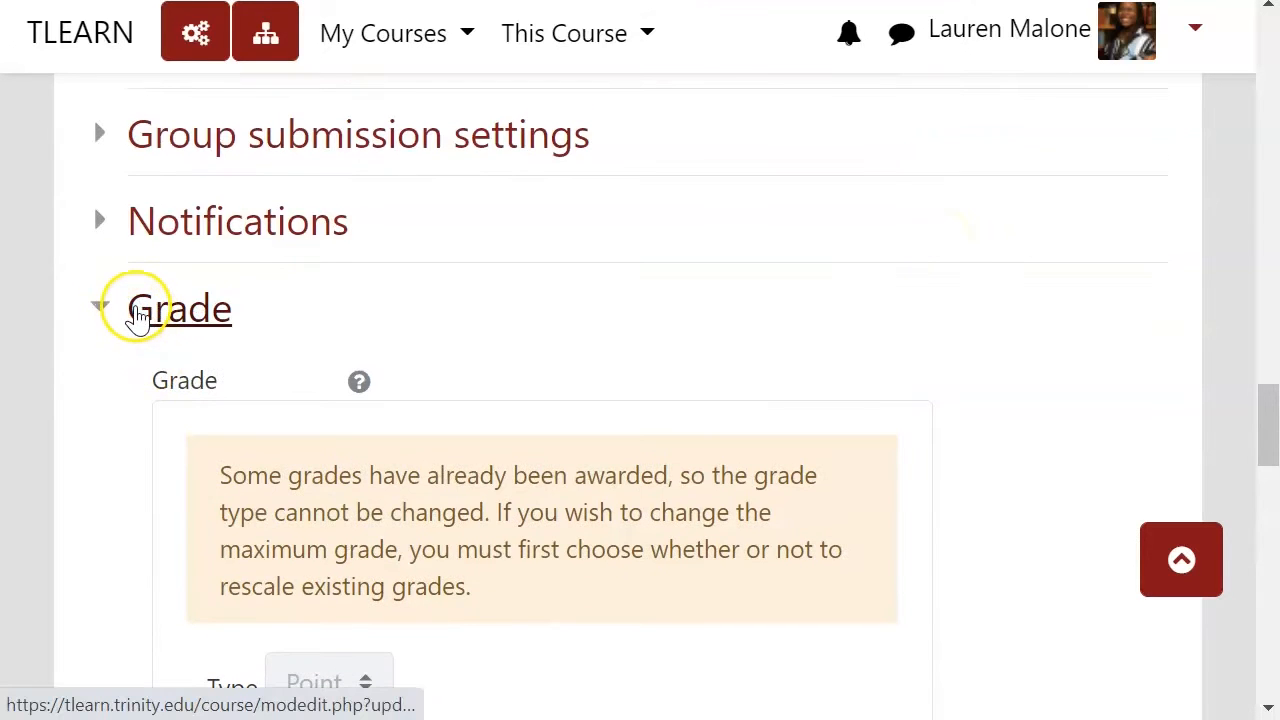
click(110, 310)
scroll(686, 423, up, 3)
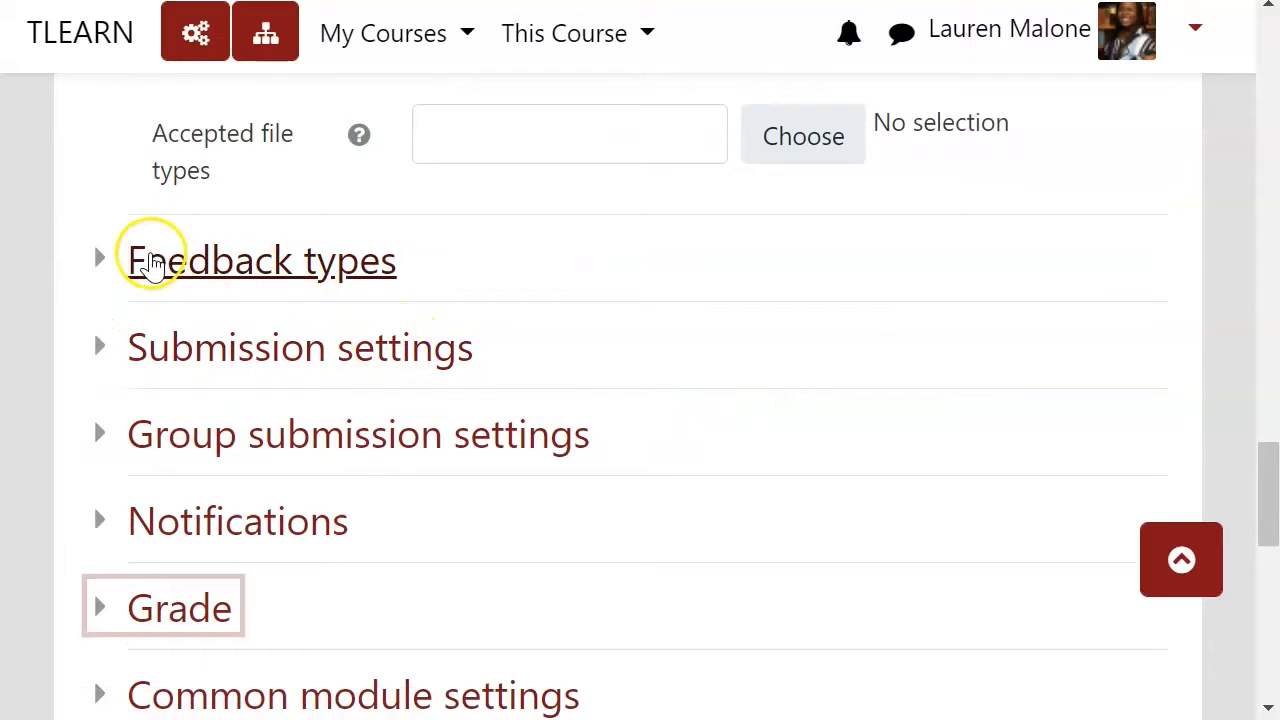
click(150, 262)
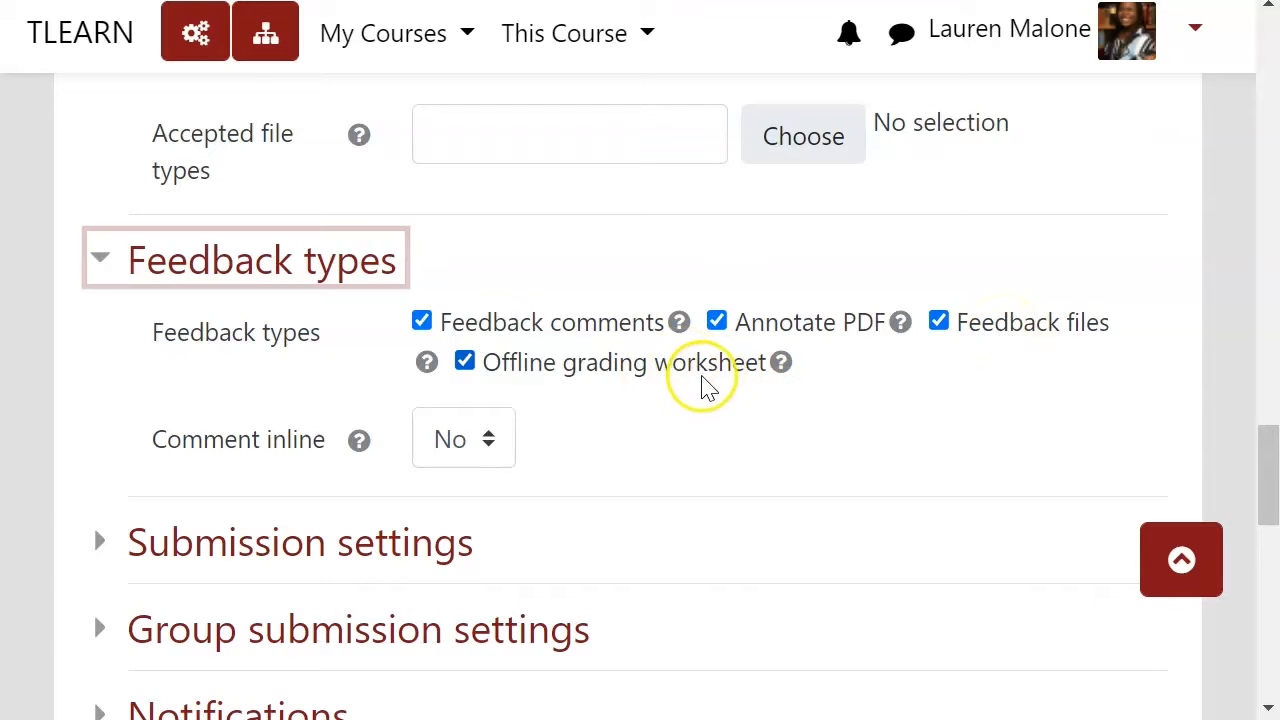
scroll(900, 403, down, 6)
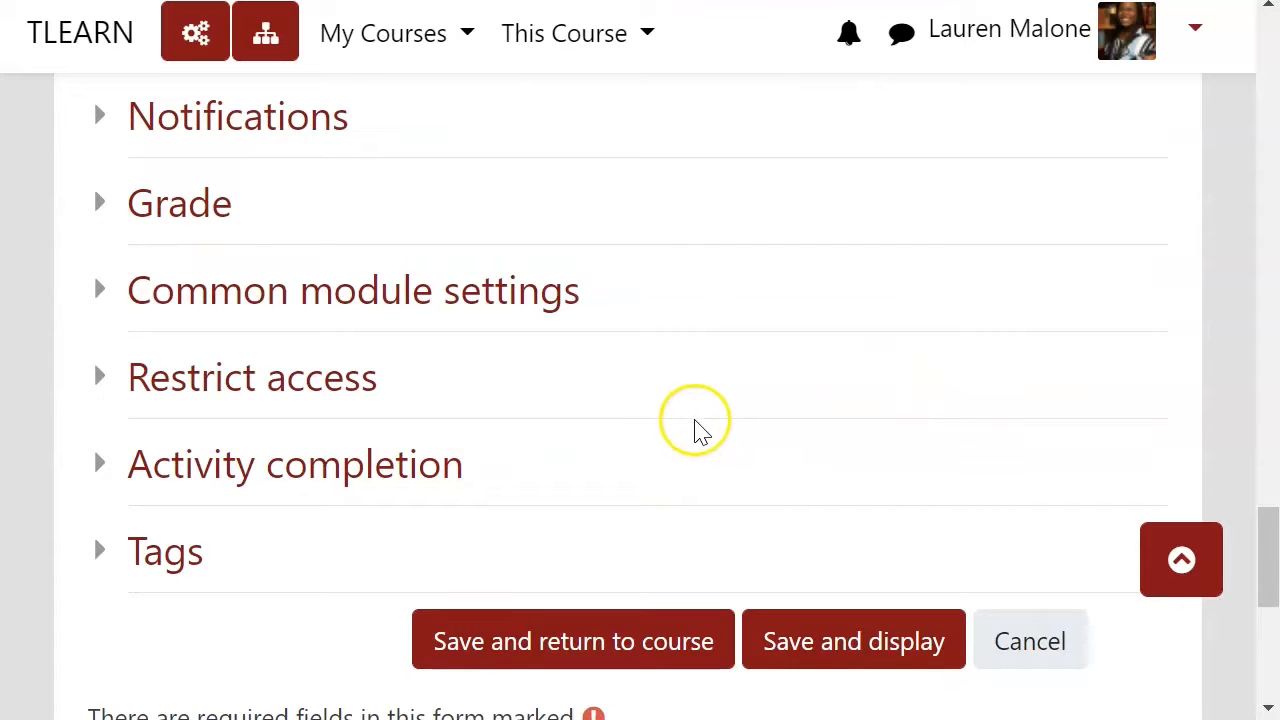
scroll(705, 440, up, 5)
scroll(705, 437, up, 2)
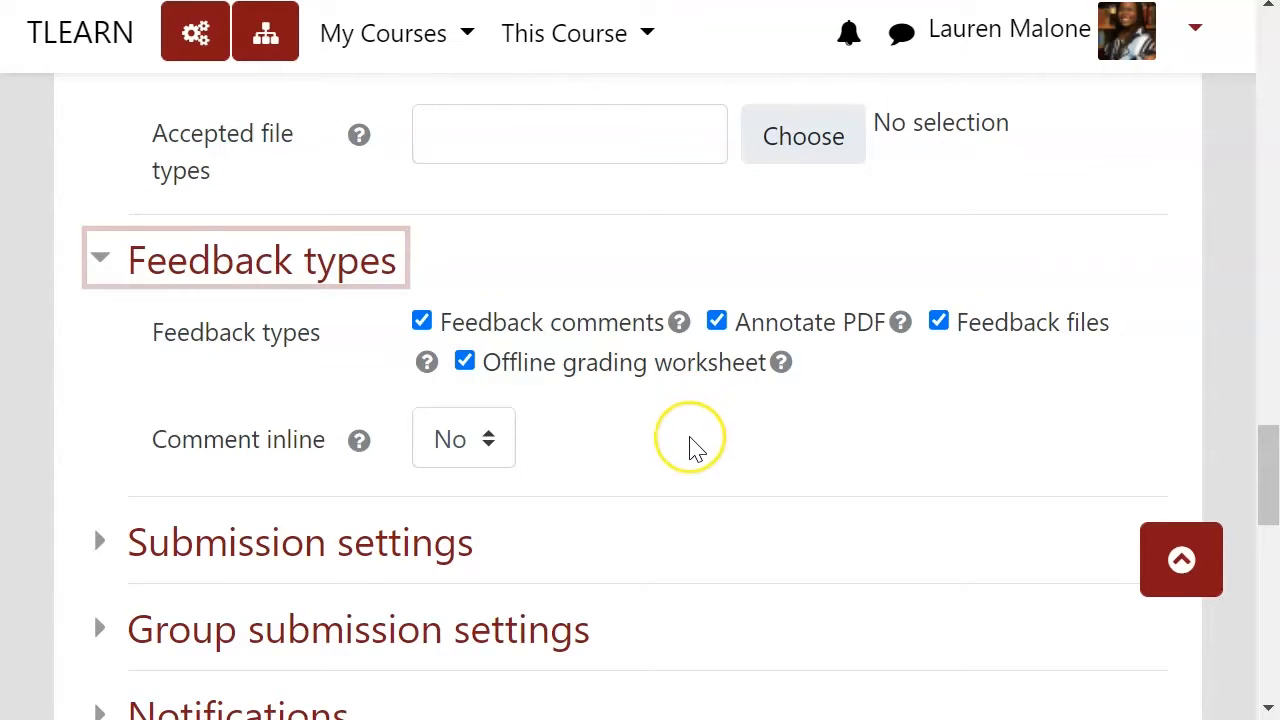
scroll(697, 447, down, 8)
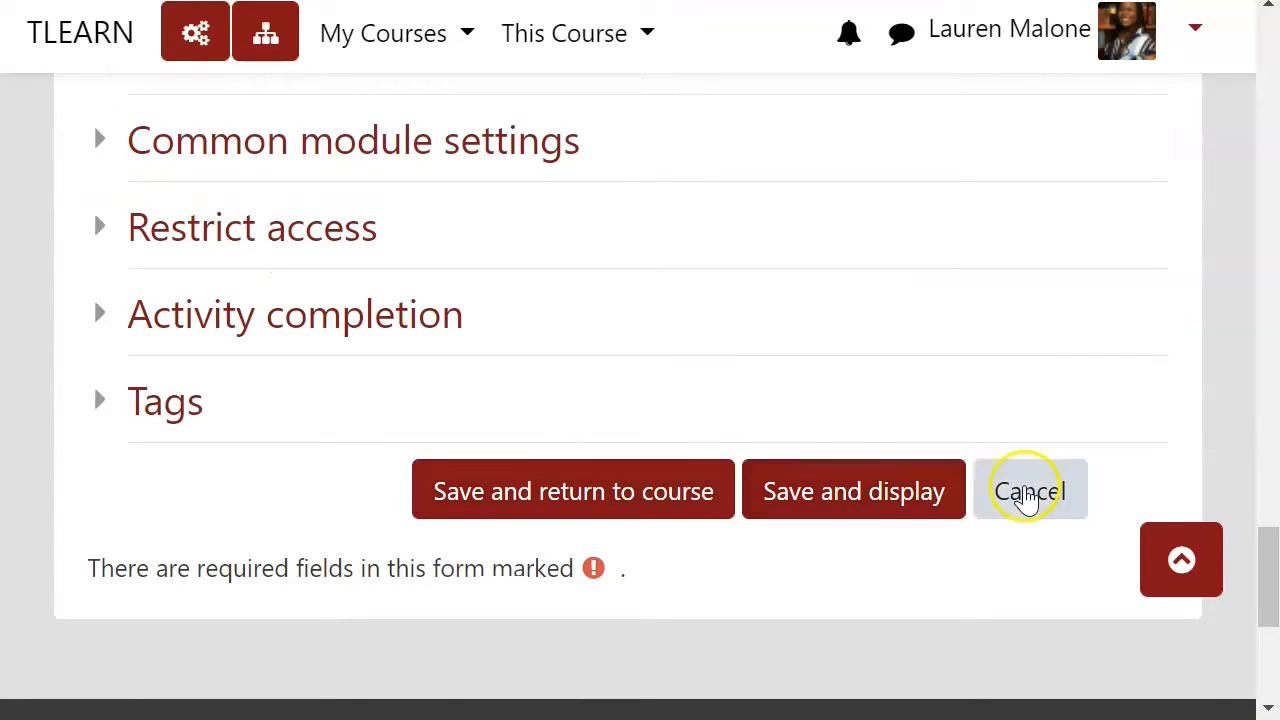
click(1027, 495)
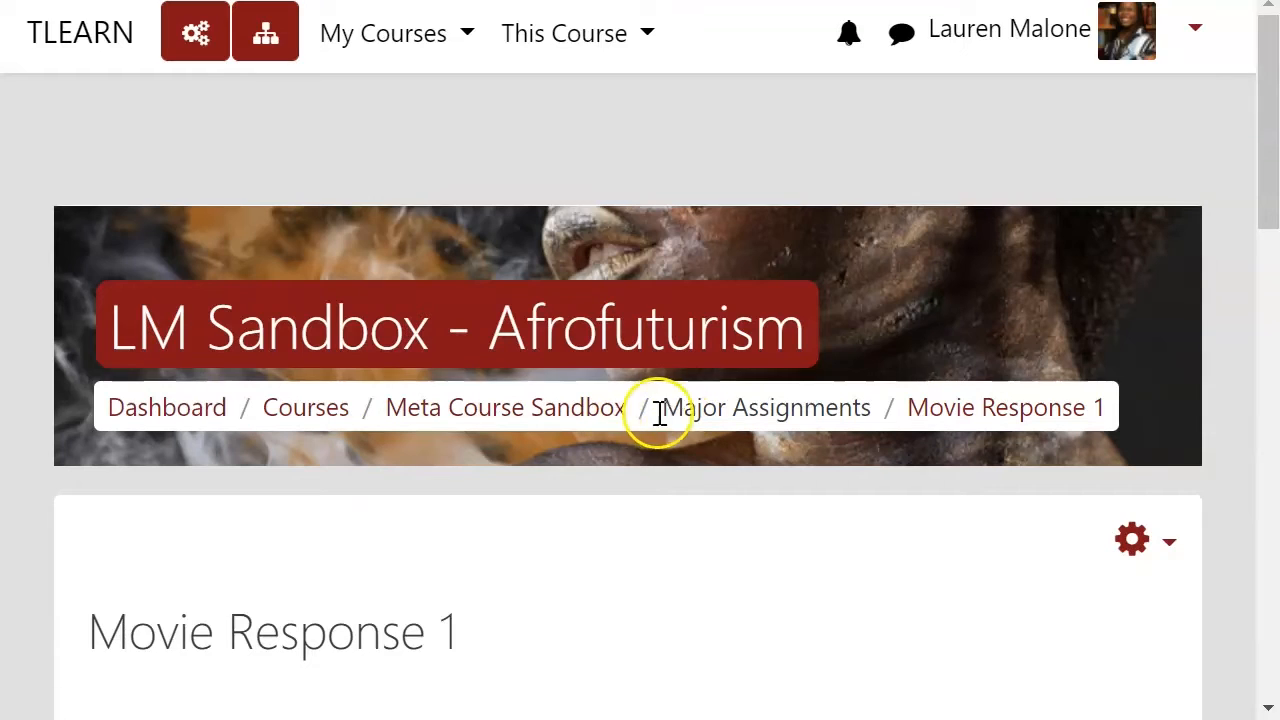
scroll(648, 455, down, 9)
scroll(648, 460, up, 3)
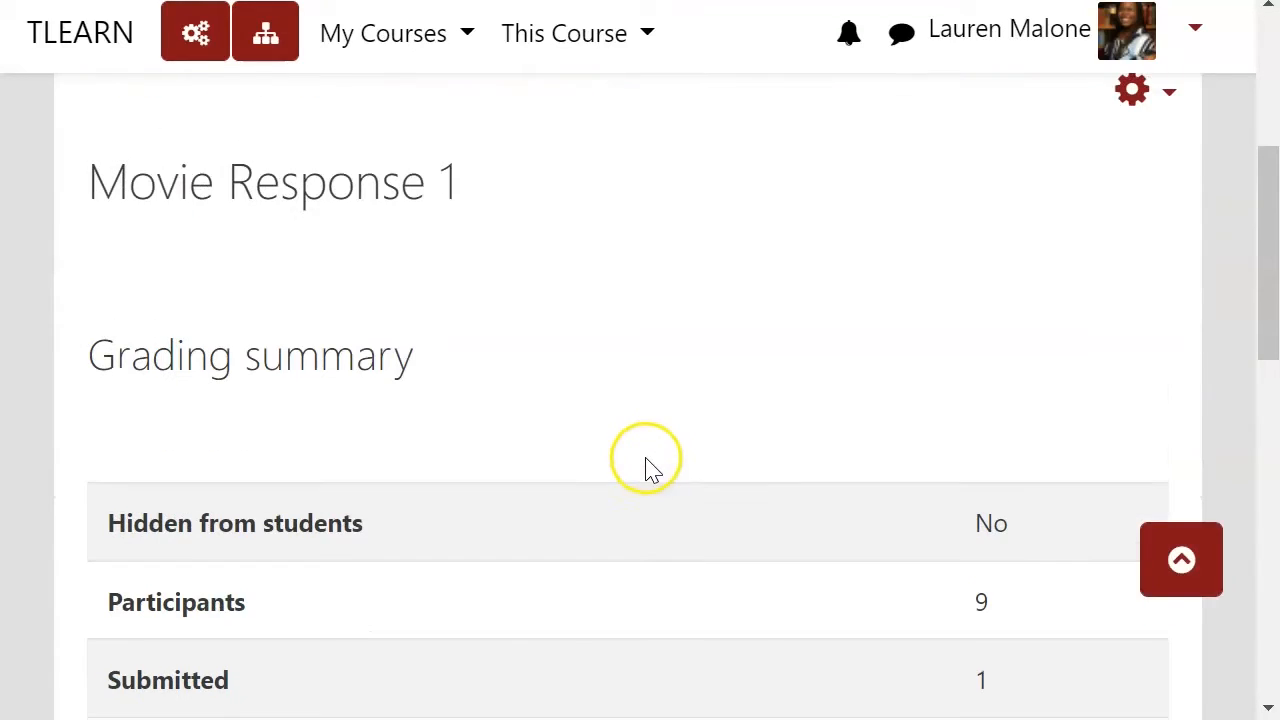
click(99, 183)
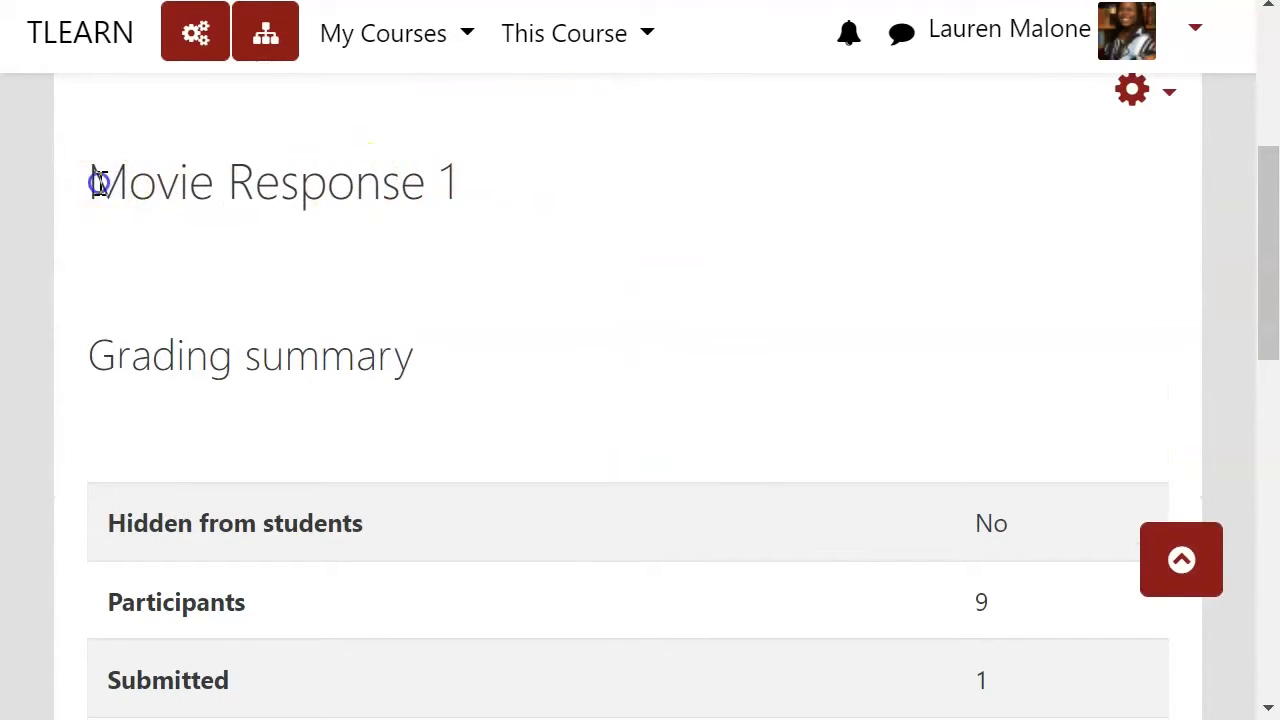
drag(99, 183, 471, 211)
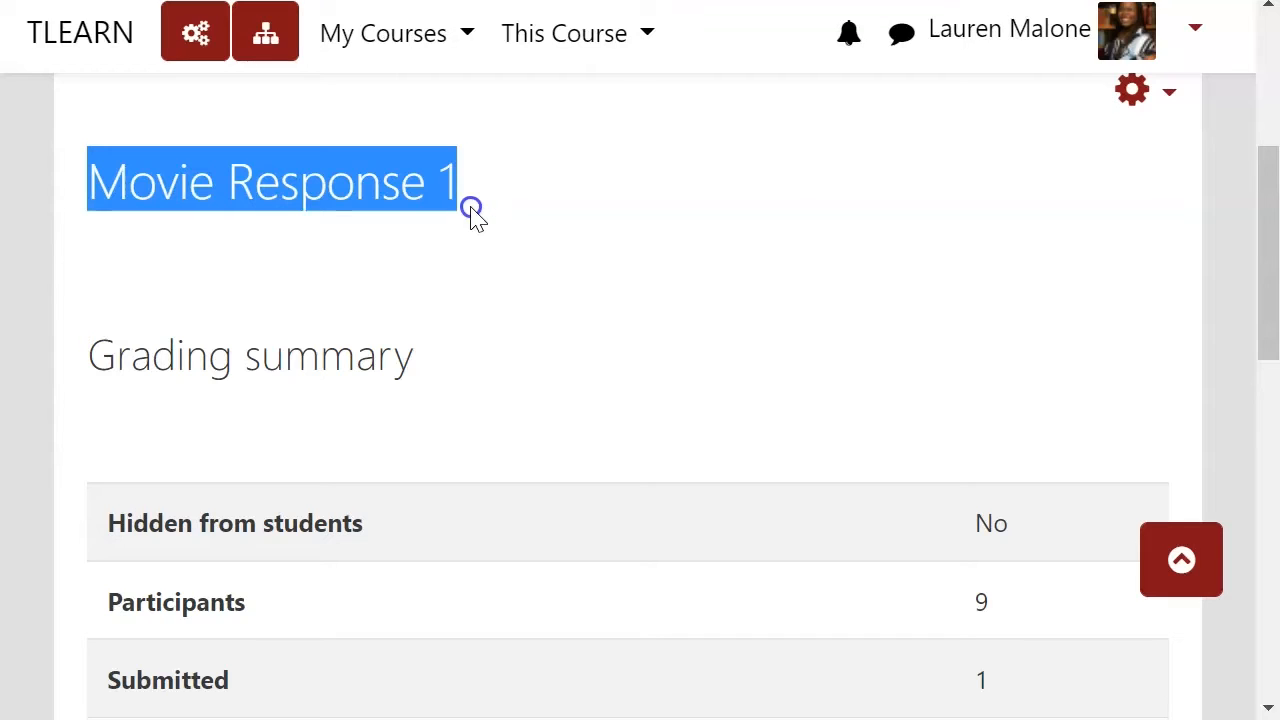
click(471, 211)
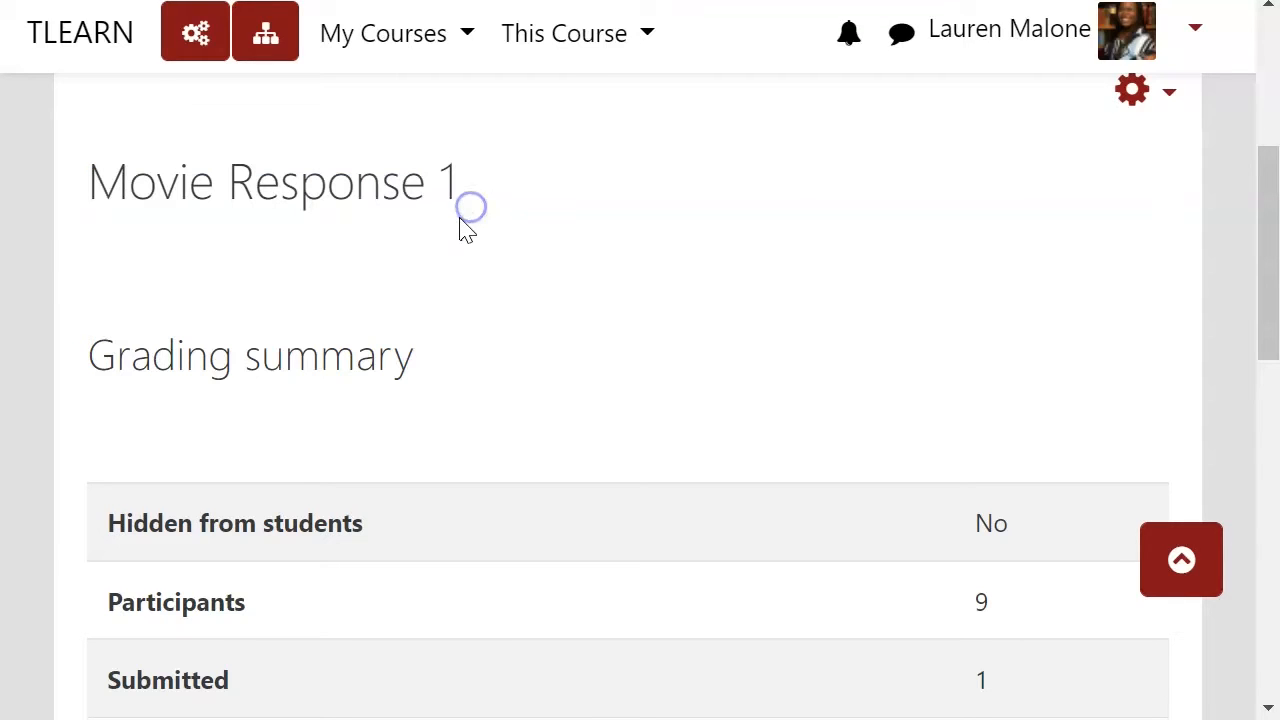
Step: Open the Define grading guide page for the assignment
click(1166, 100)
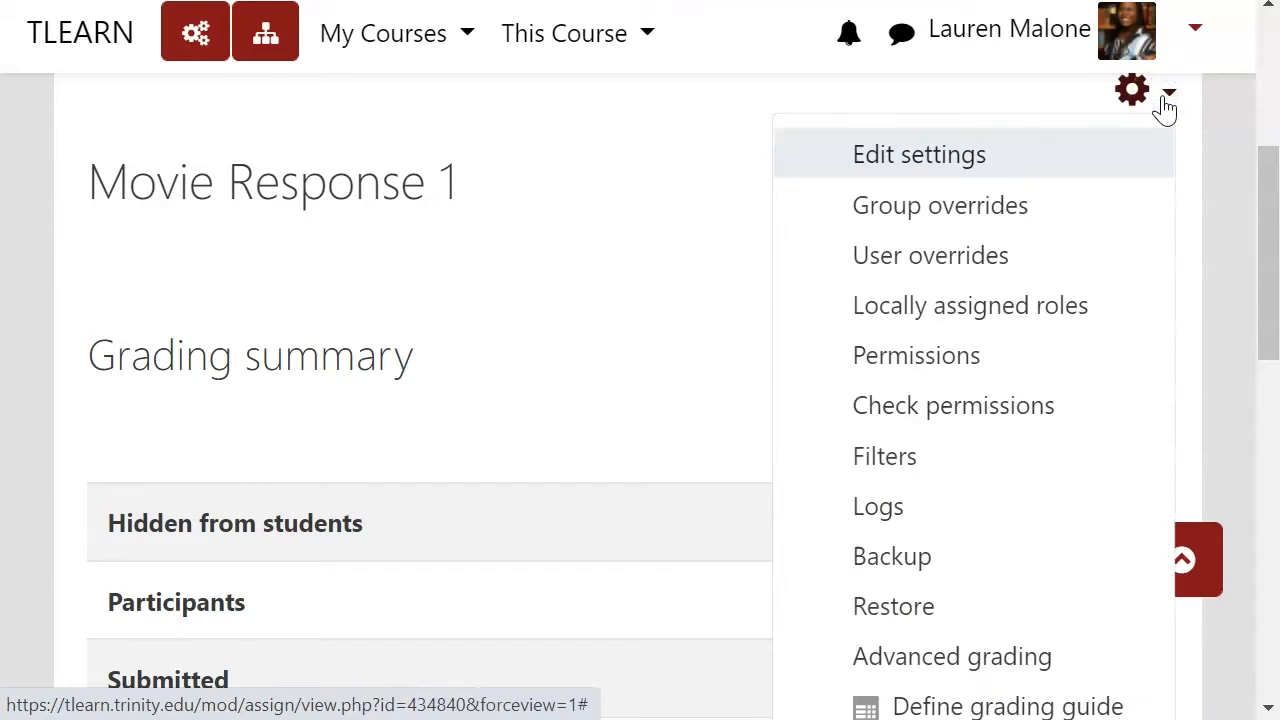
scroll(1018, 520, down, 3)
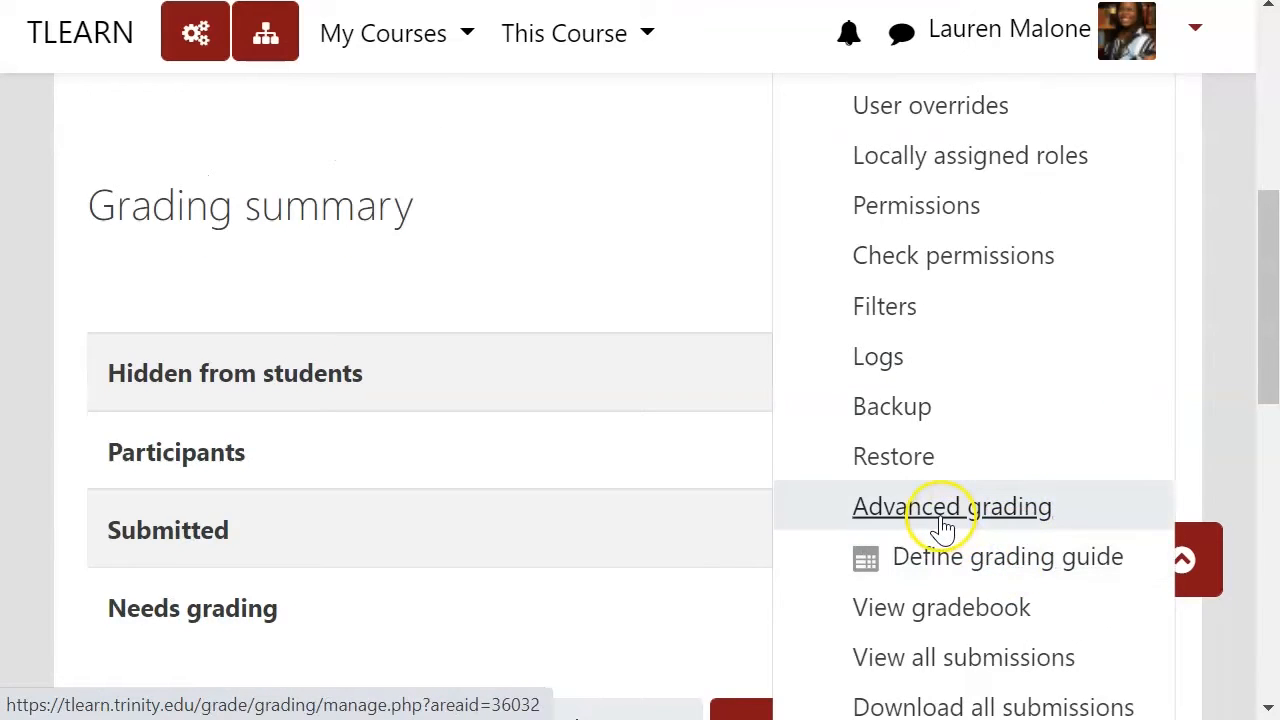
click(988, 568)
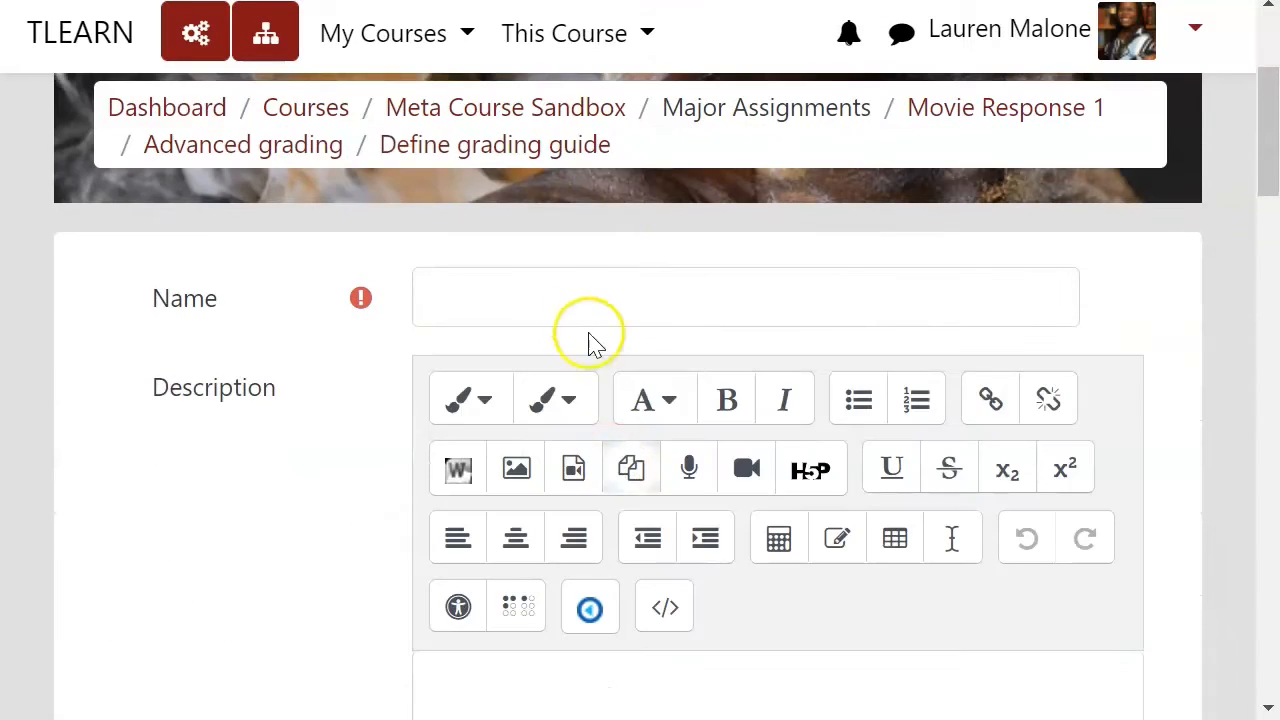
Step: Name the grading guide Movie Response Gui
click(560, 299)
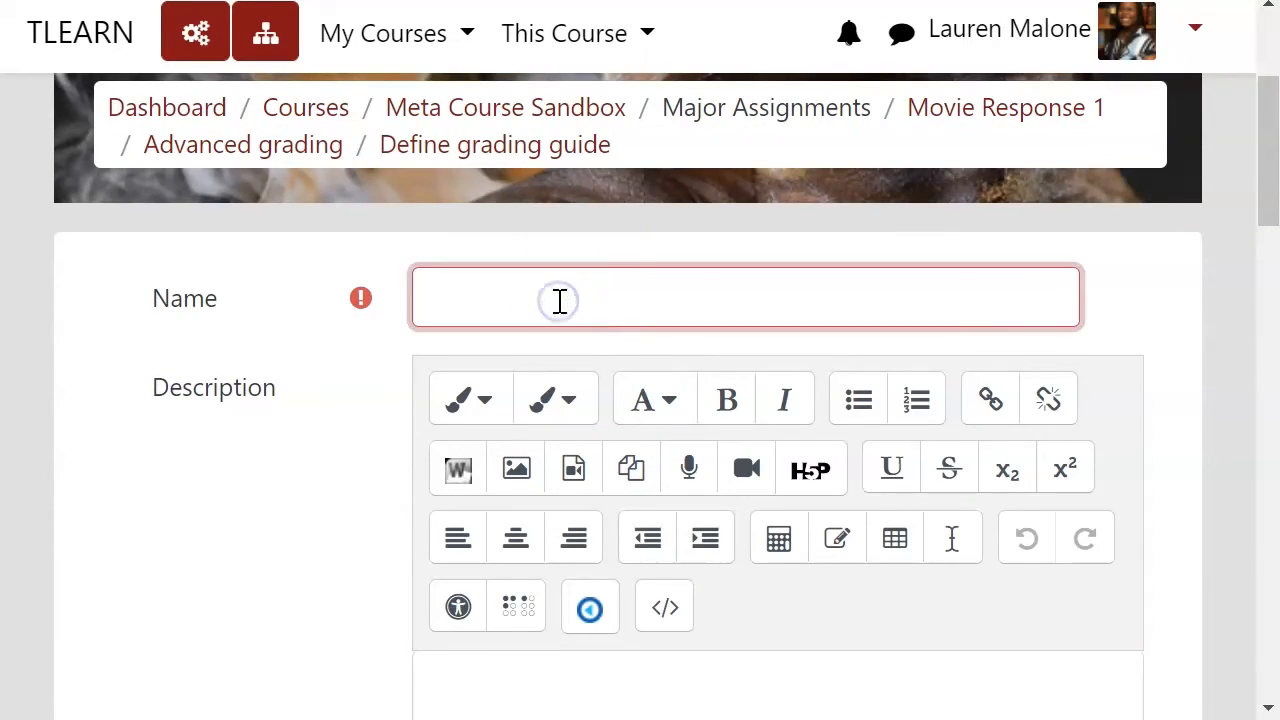
text(Movie)
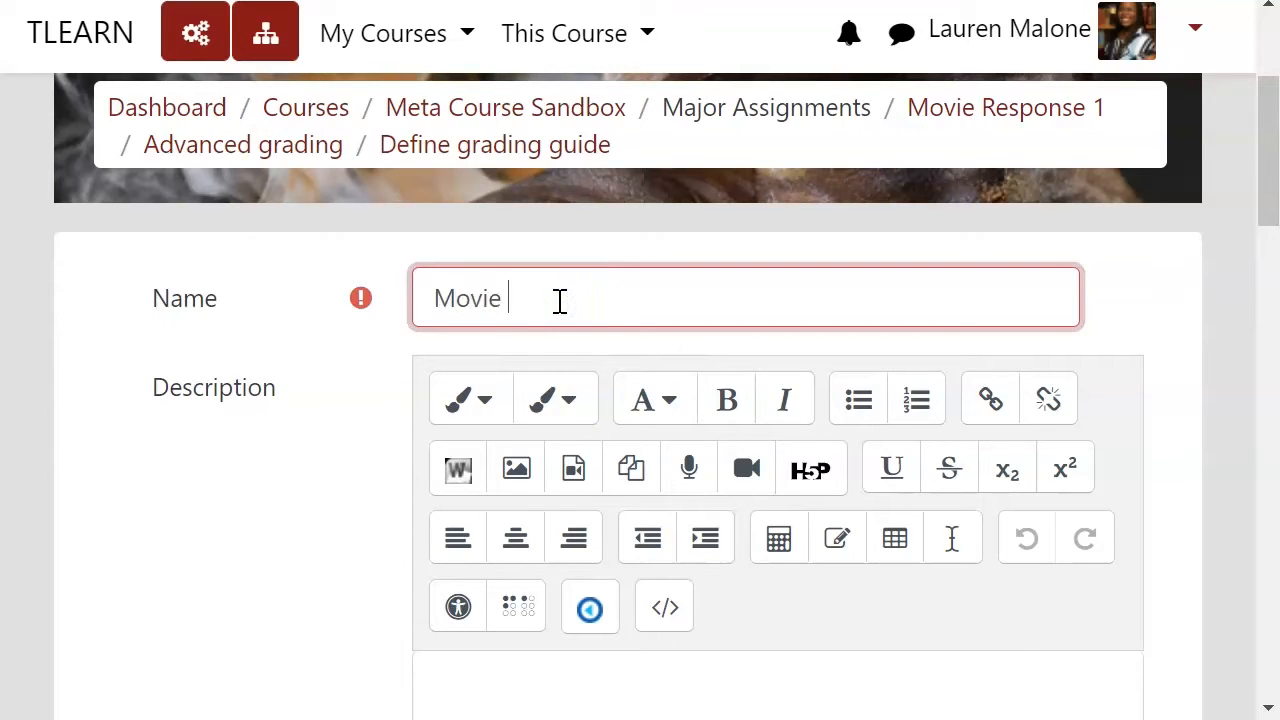
text( Response )
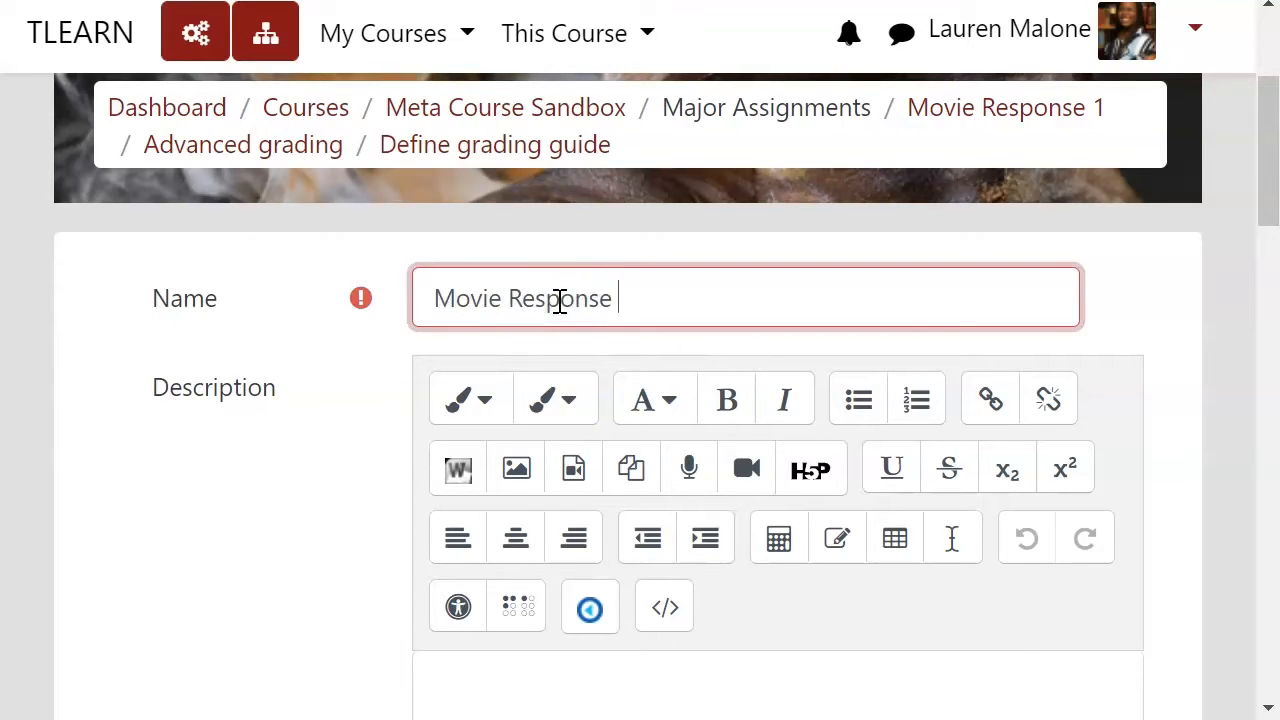
text(Guide)
click(346, 450)
Step: Name the grading guide's first criterion Movie Critique
scroll(405, 455, down, 5)
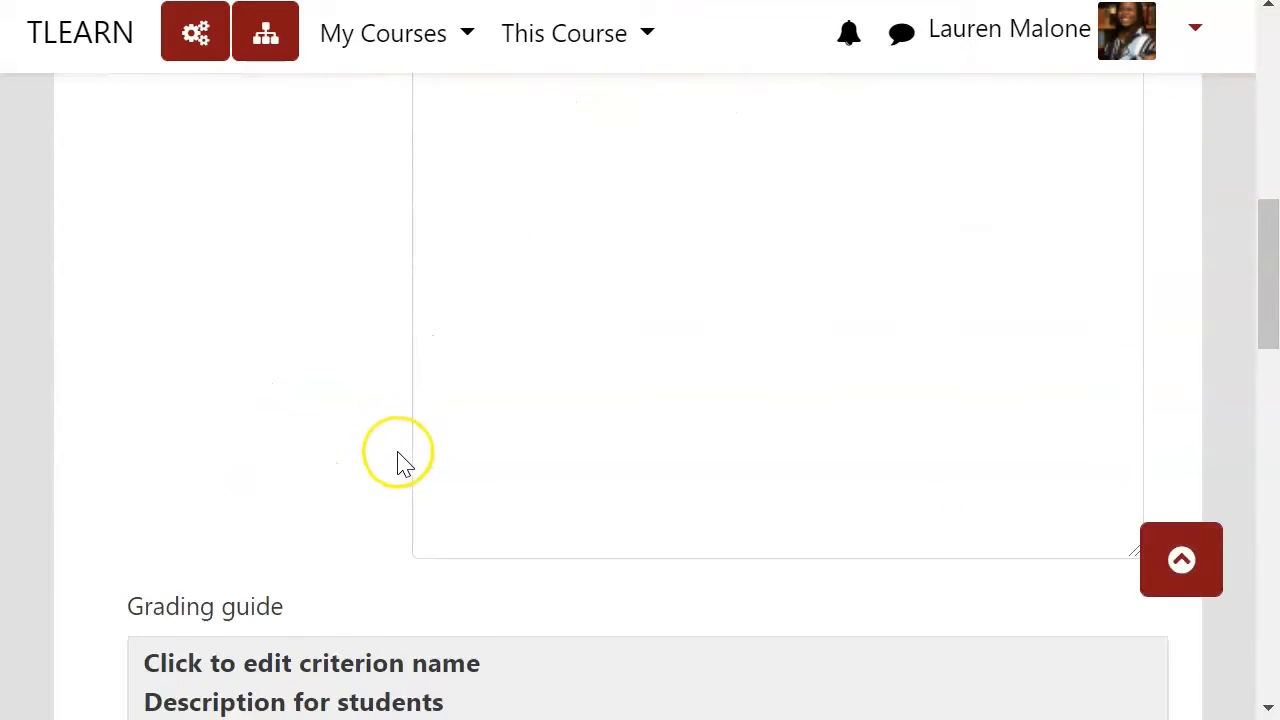
scroll(398, 458, down, 6)
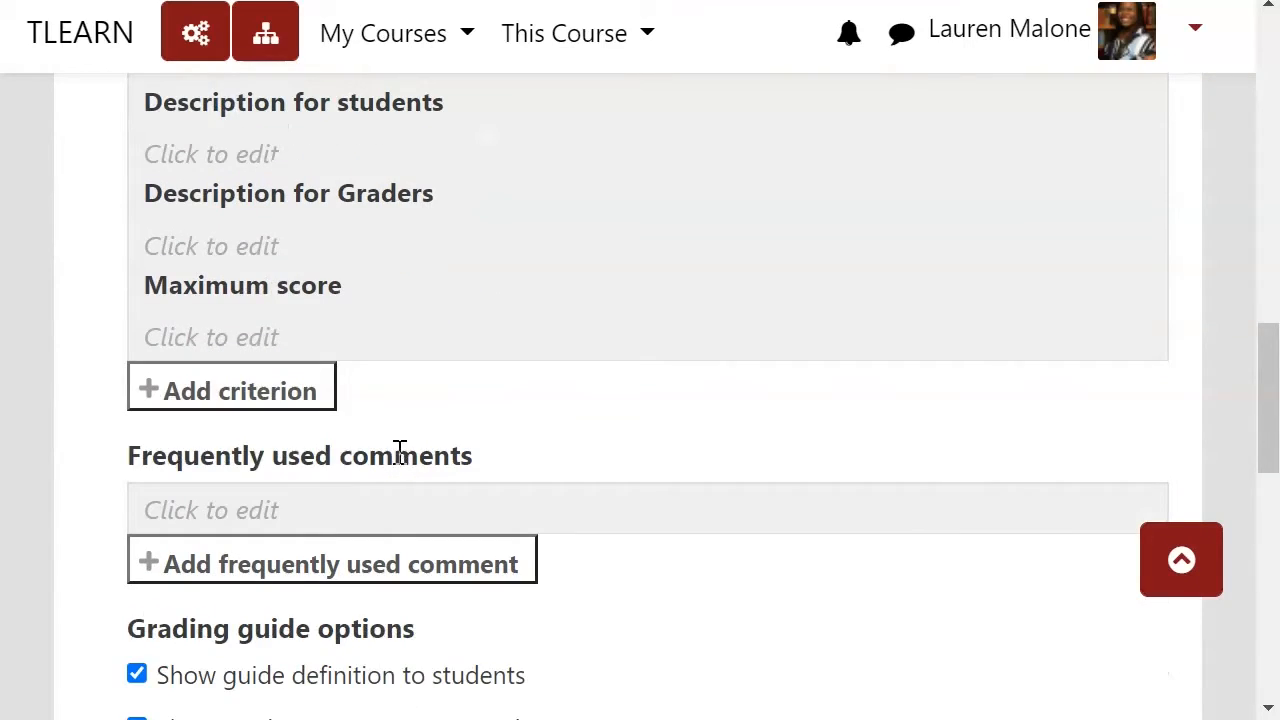
scroll(409, 434, down, 2)
scroll(413, 425, up, 3)
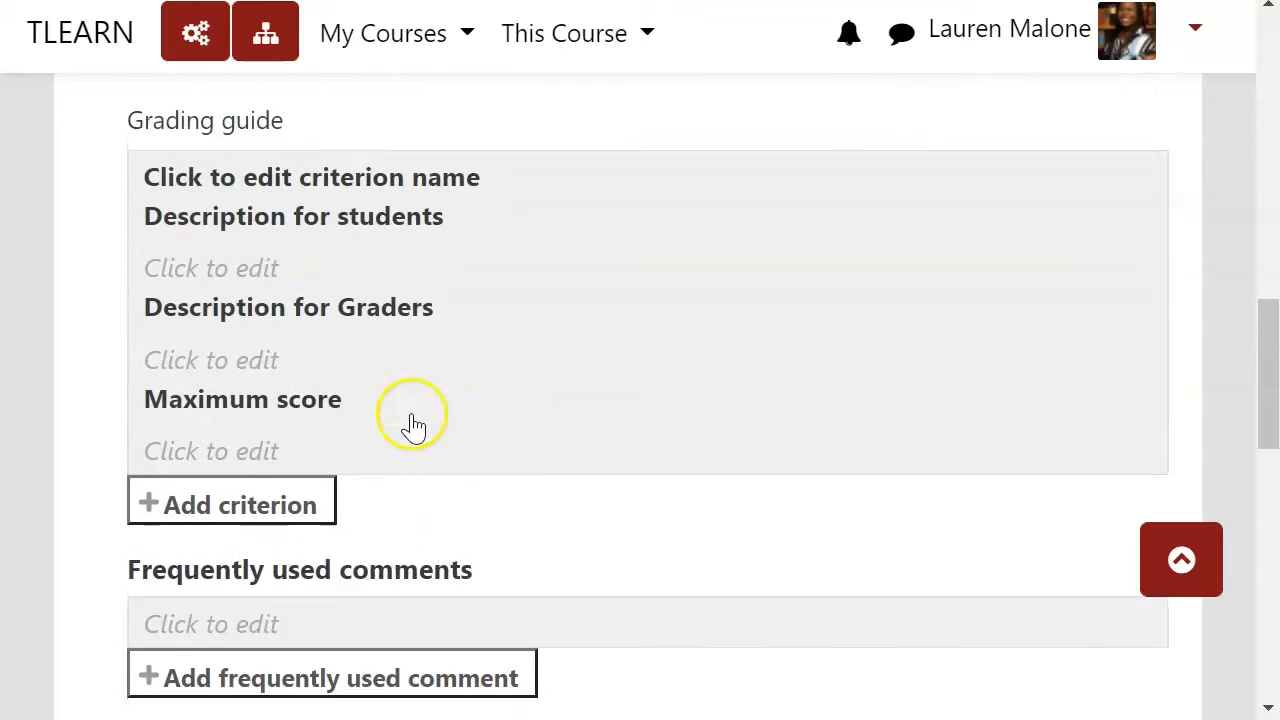
scroll(413, 425, up, 1)
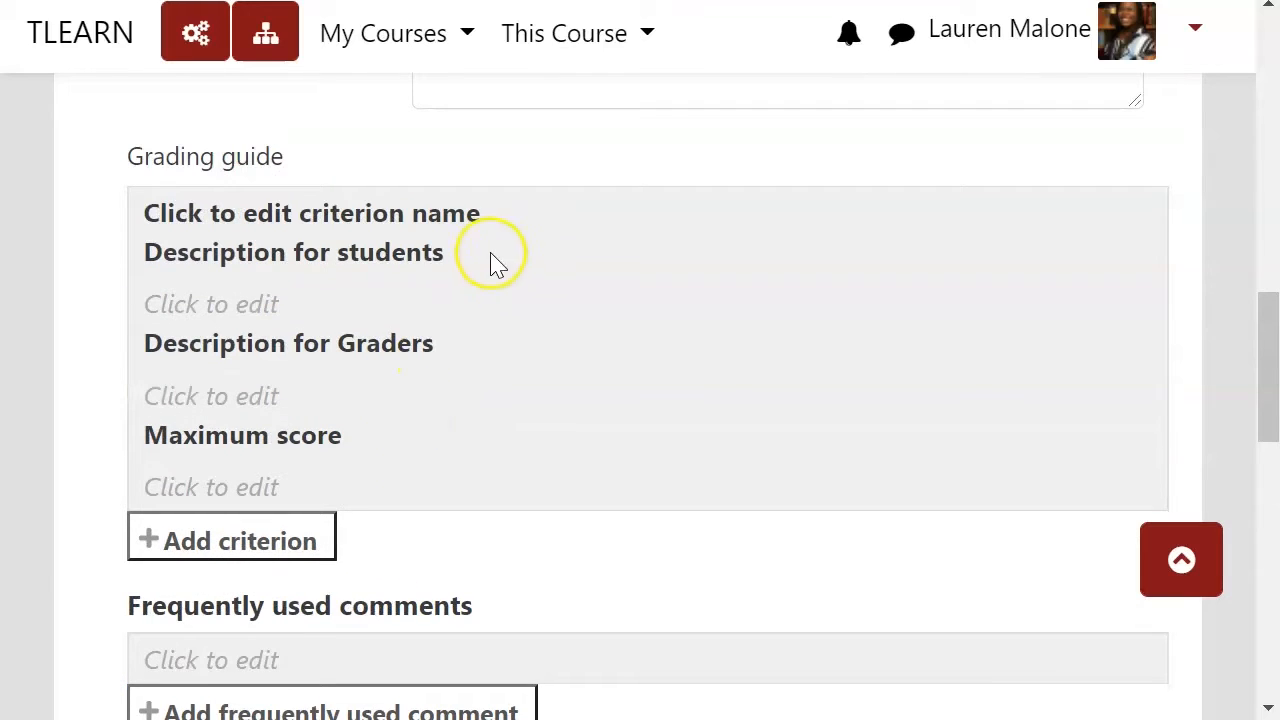
click(293, 218)
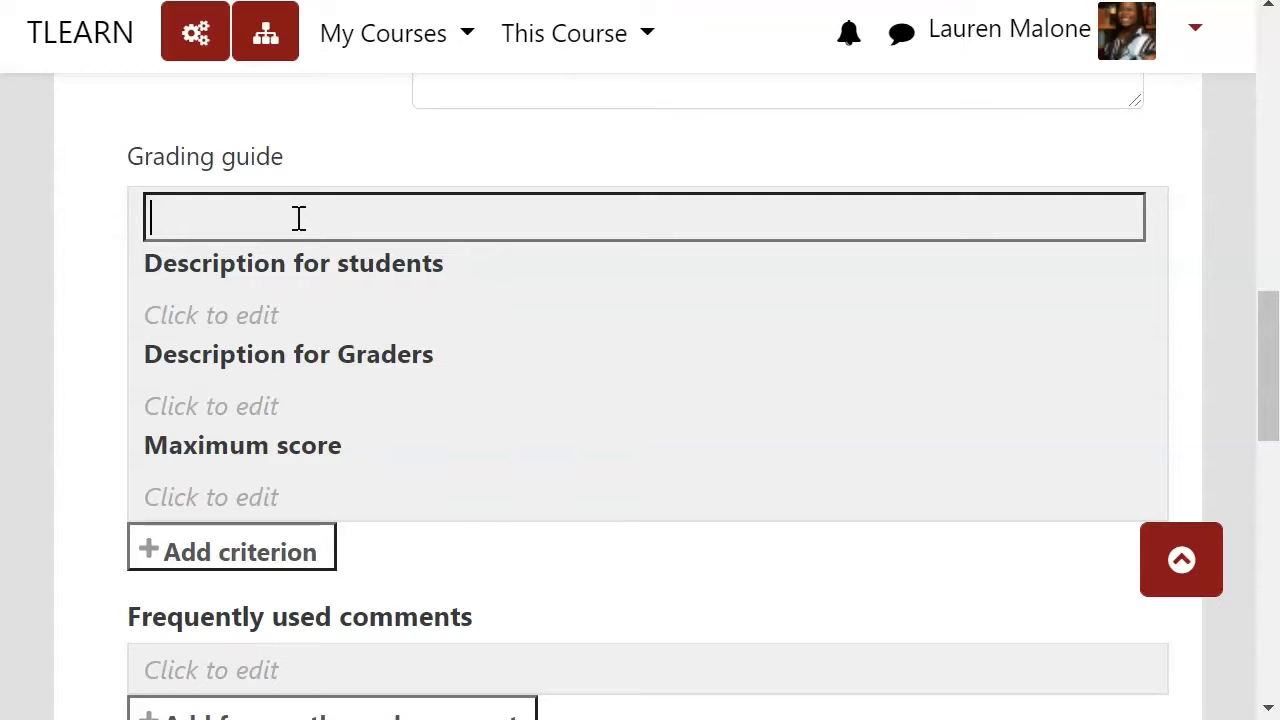
text(Movie Criti)
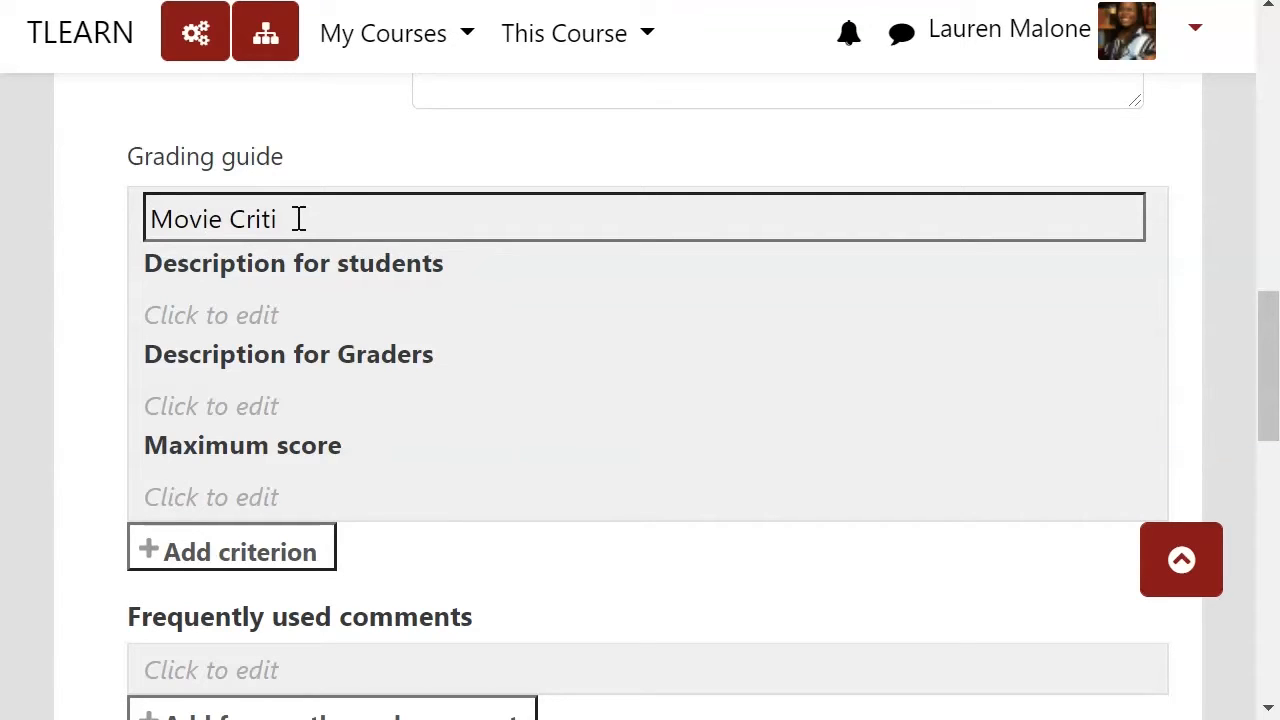
text(que)
Step: Write the first criterion's student description: "Student correctly identified instances of vocabulary from class within the movie."
click(294, 310)
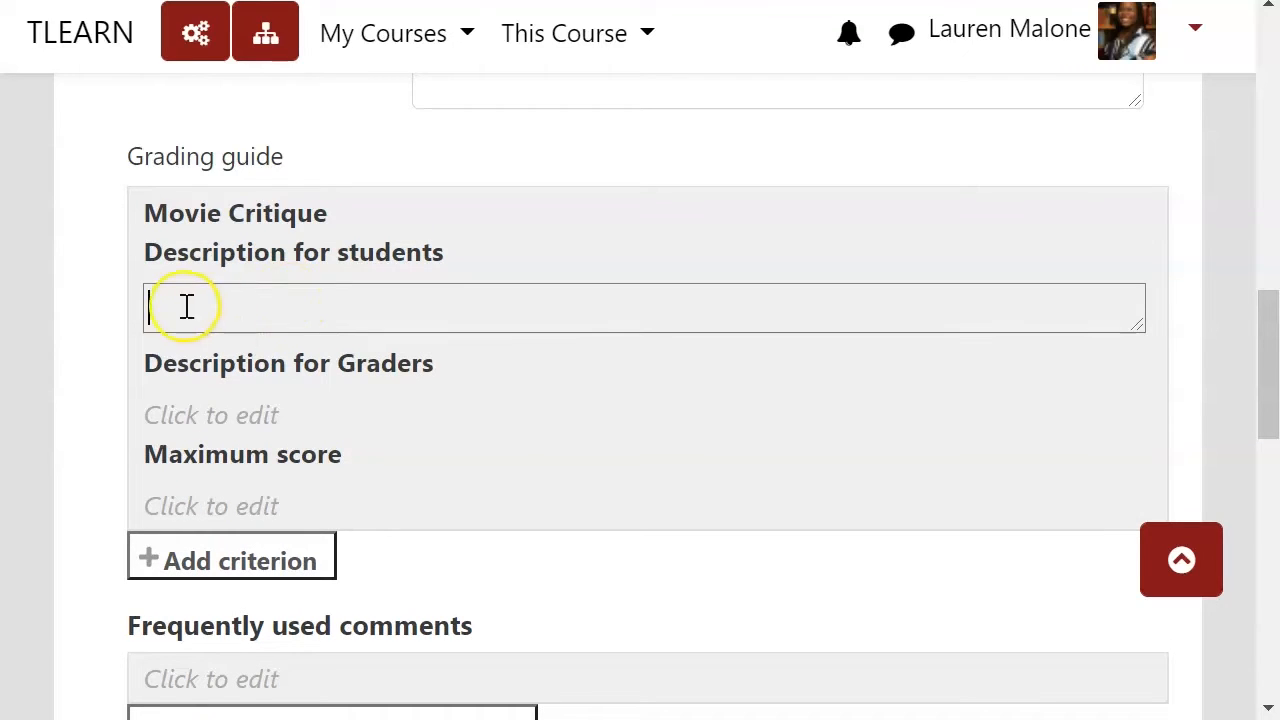
click(243, 420)
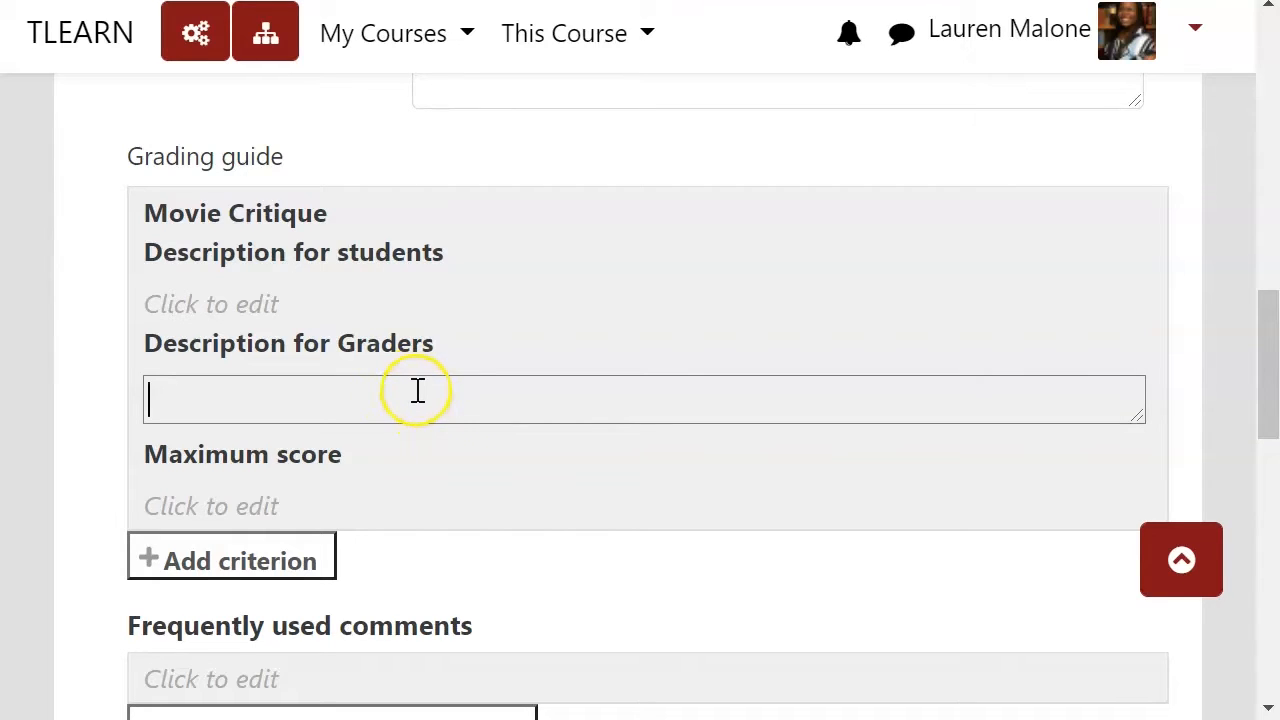
click(330, 306)
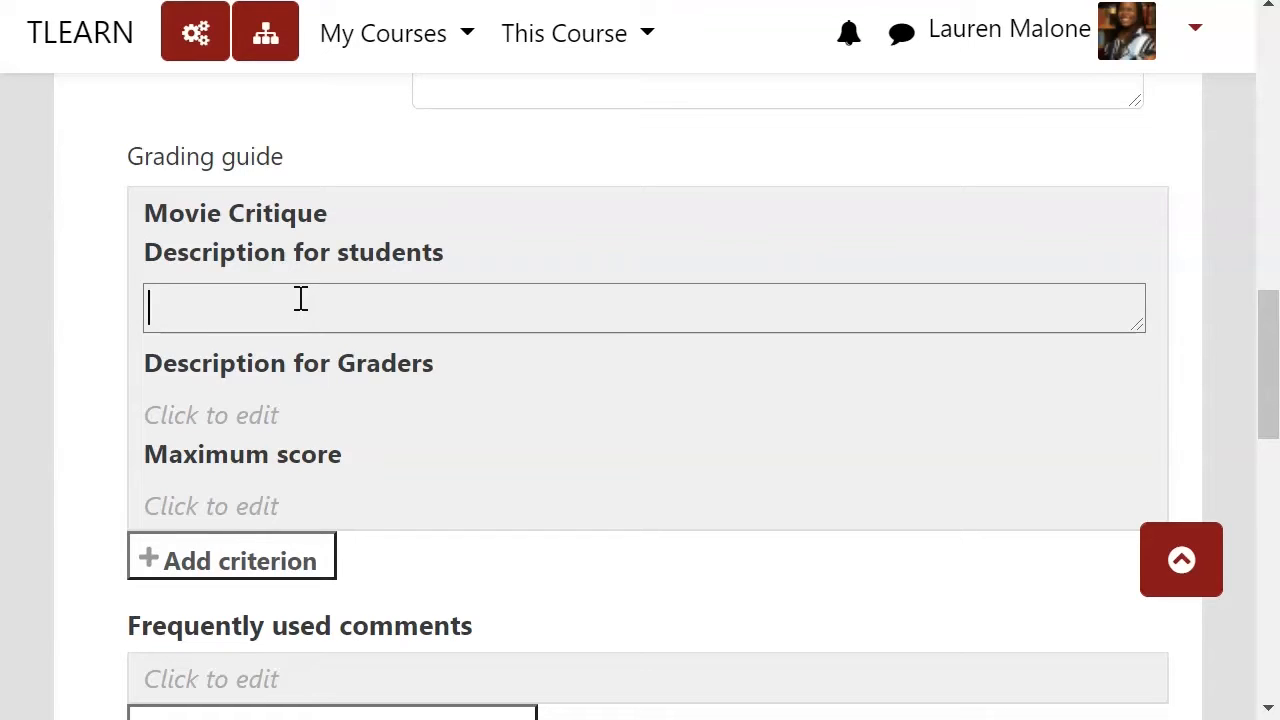
text(Student cor)
text(re)
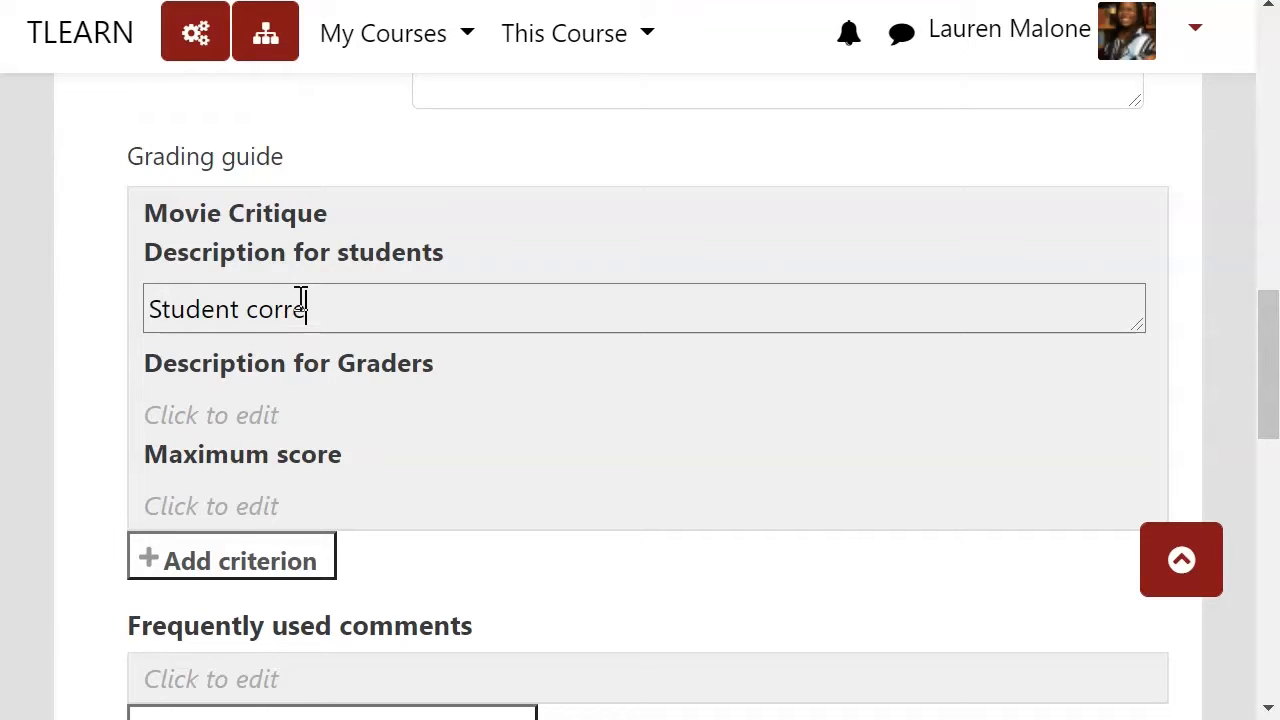
text(ctly identified)
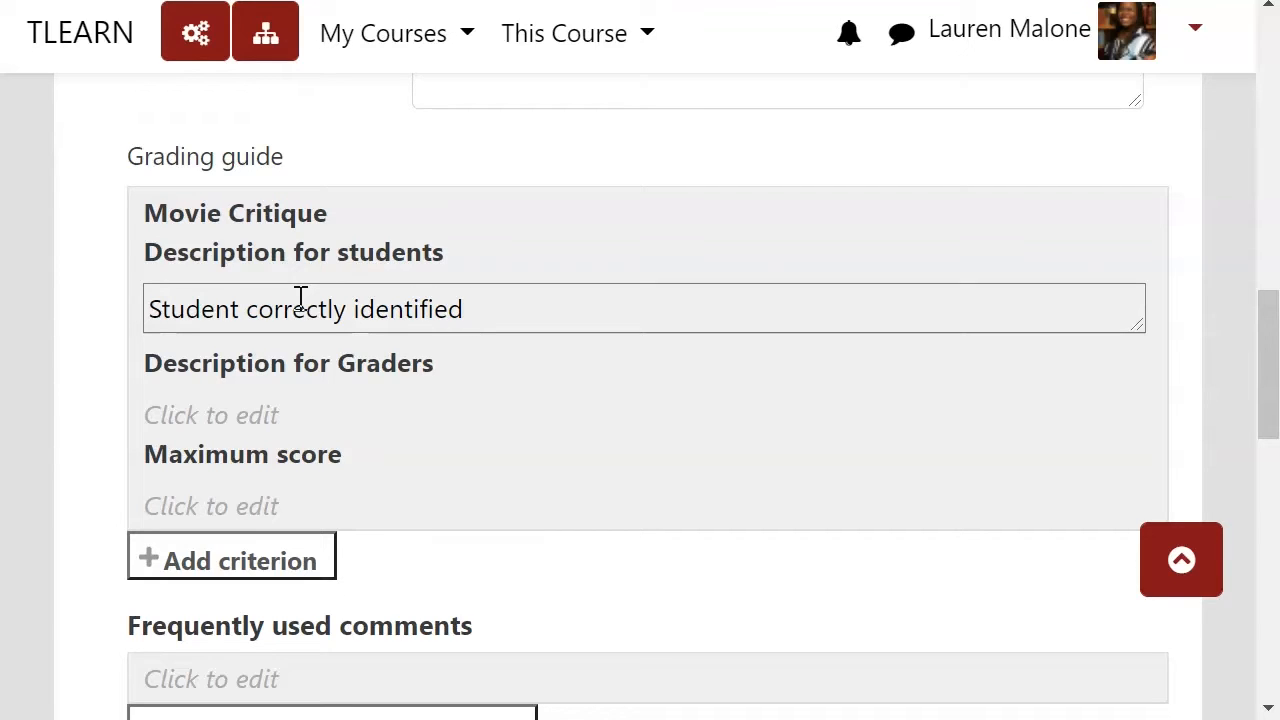
text( instances)
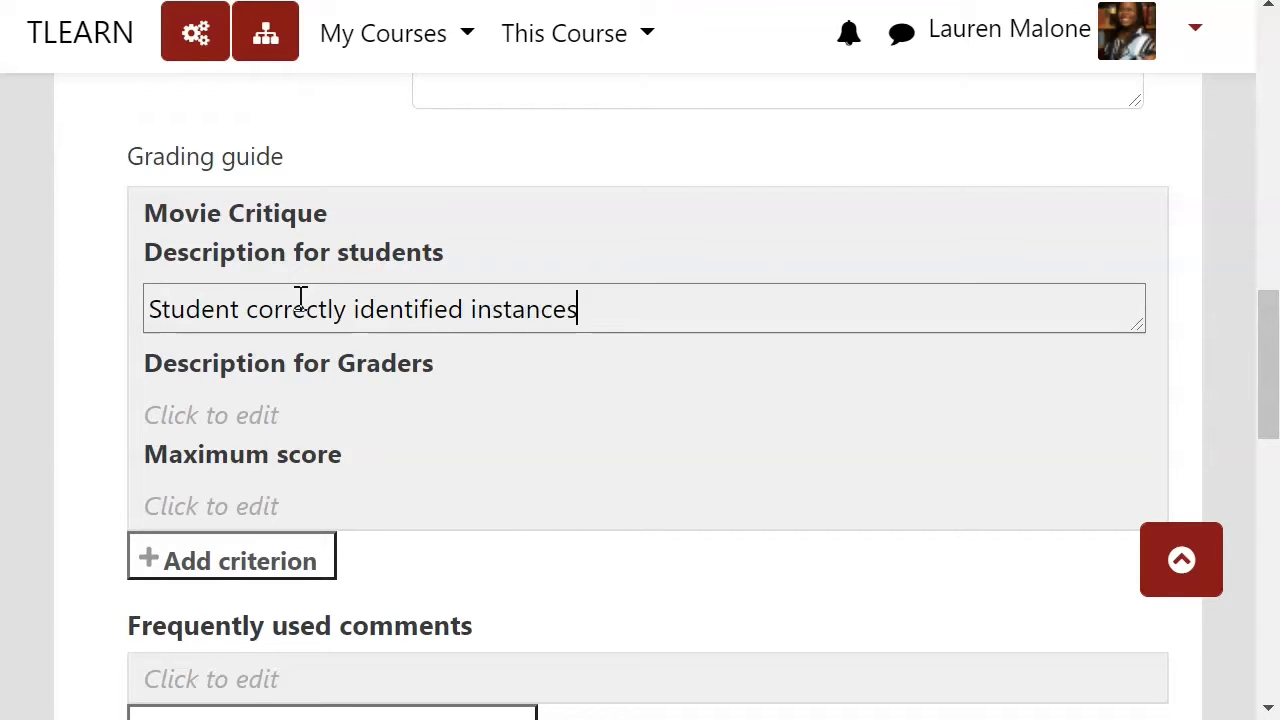
text( of vocab)
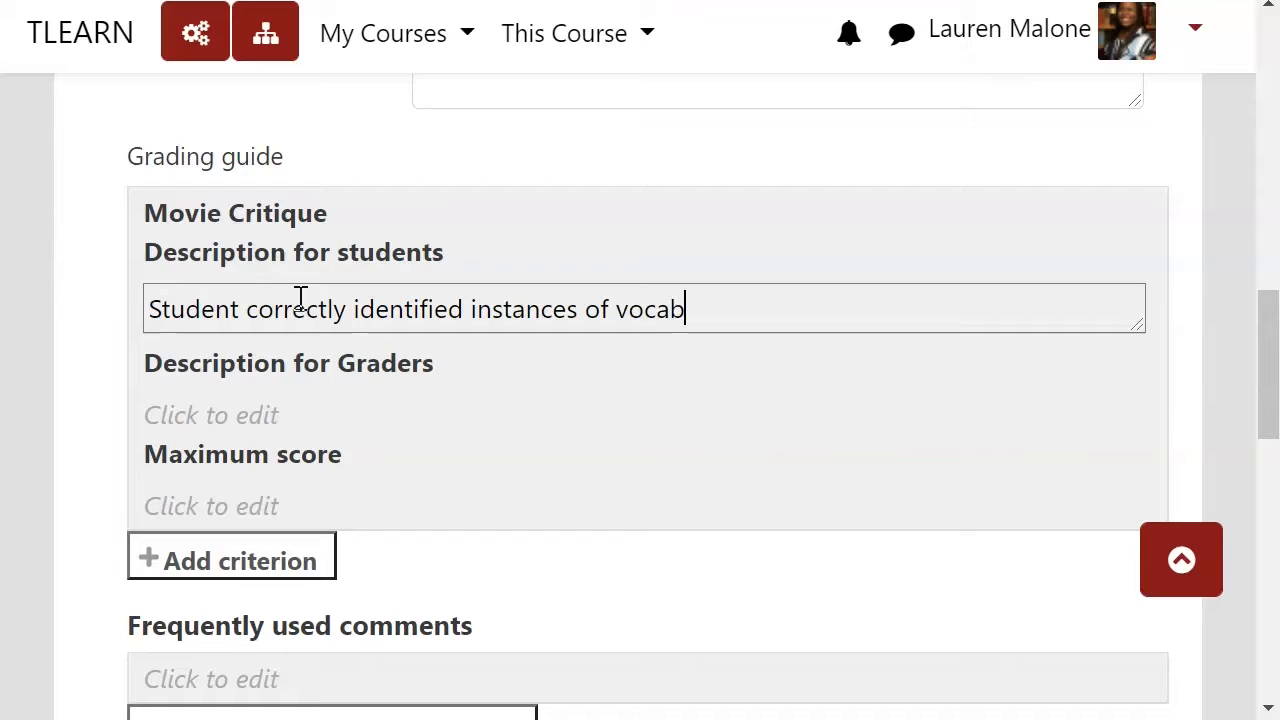
text(ulary from )
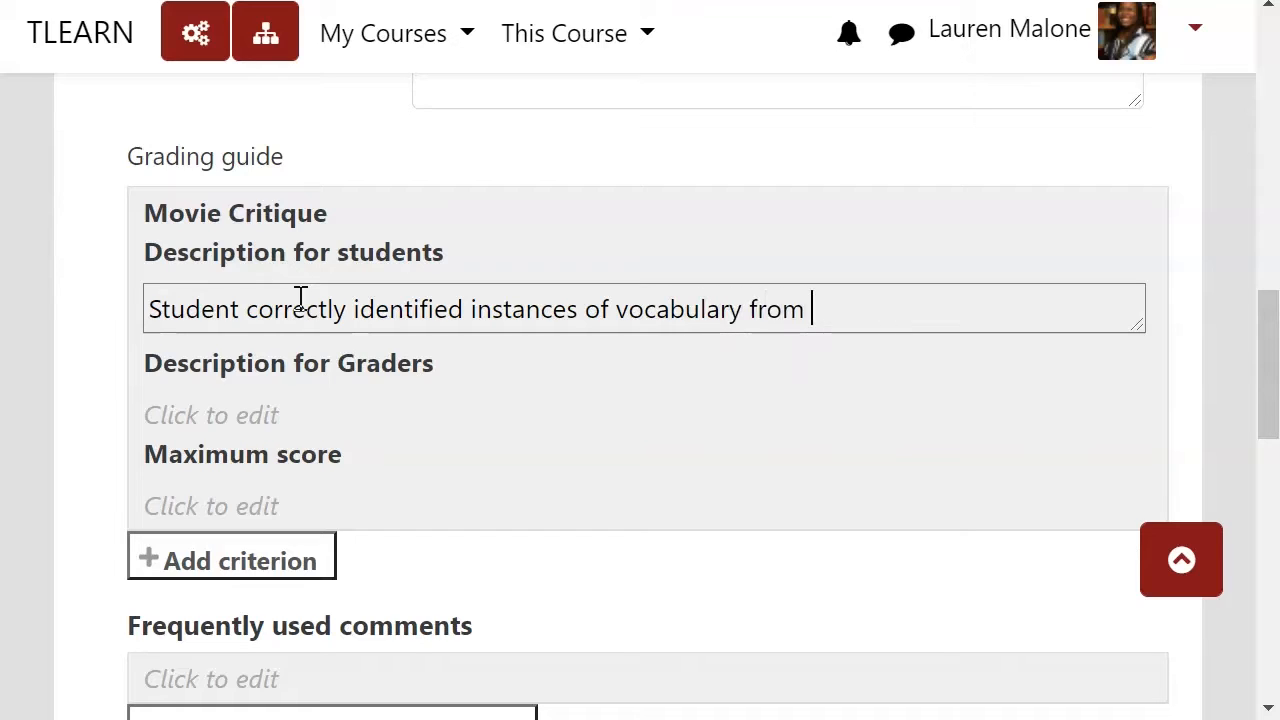
text(class withi)
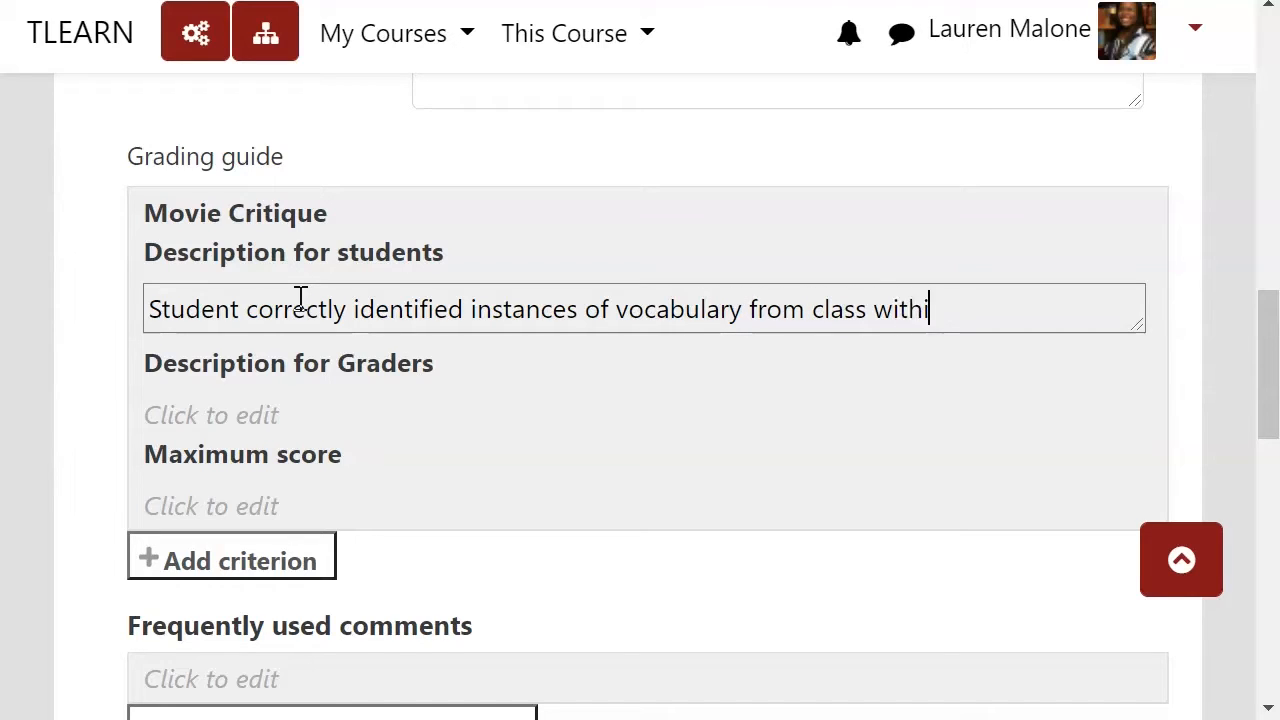
text(n the movie.)
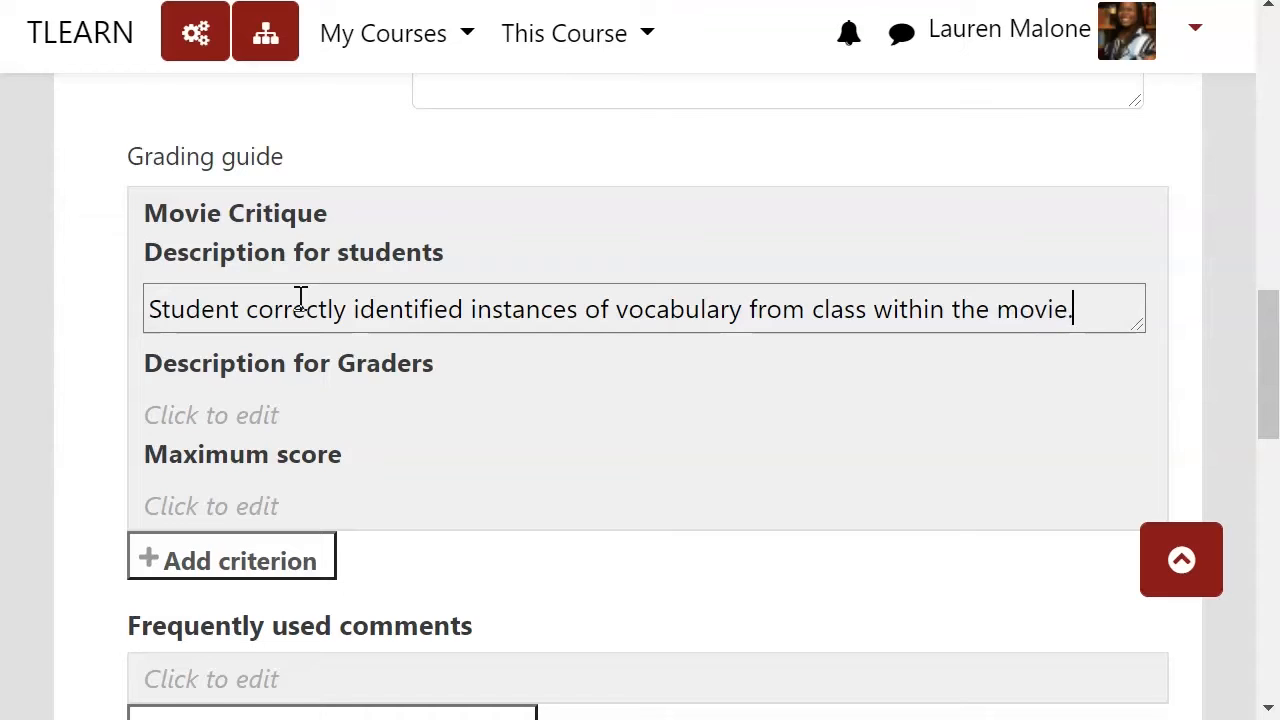
text( Student )
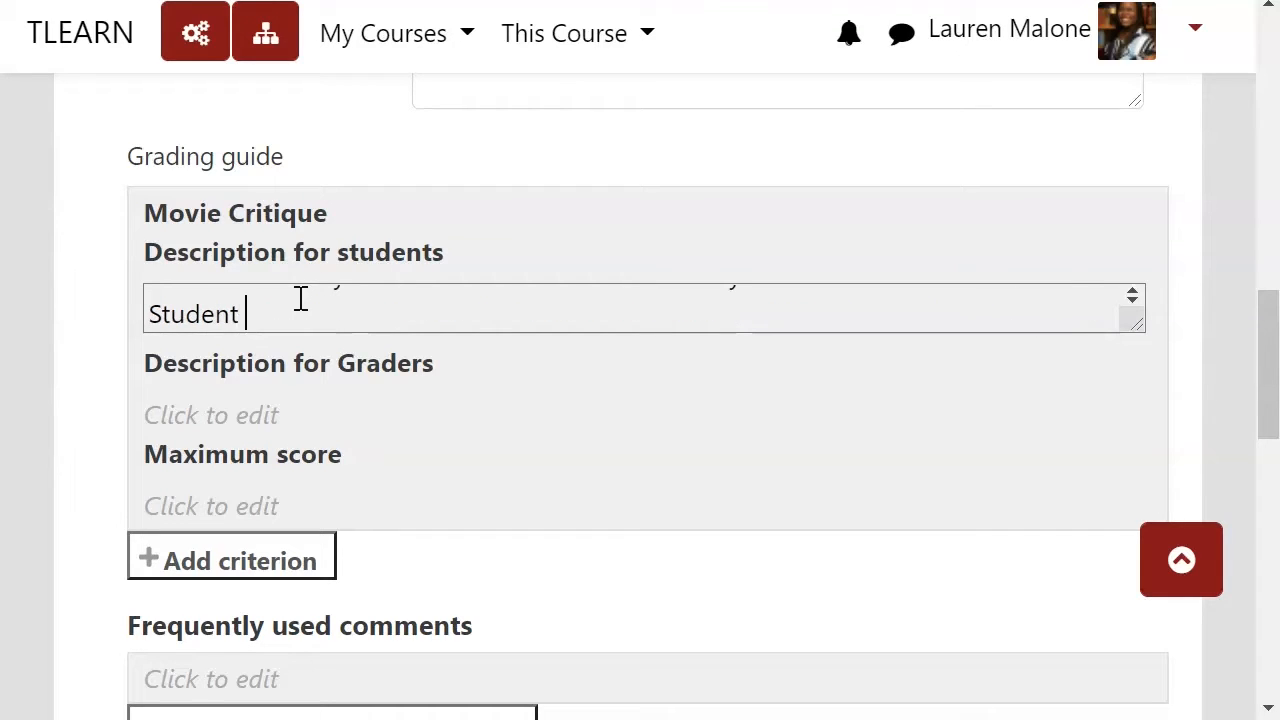
text(successfully applied)
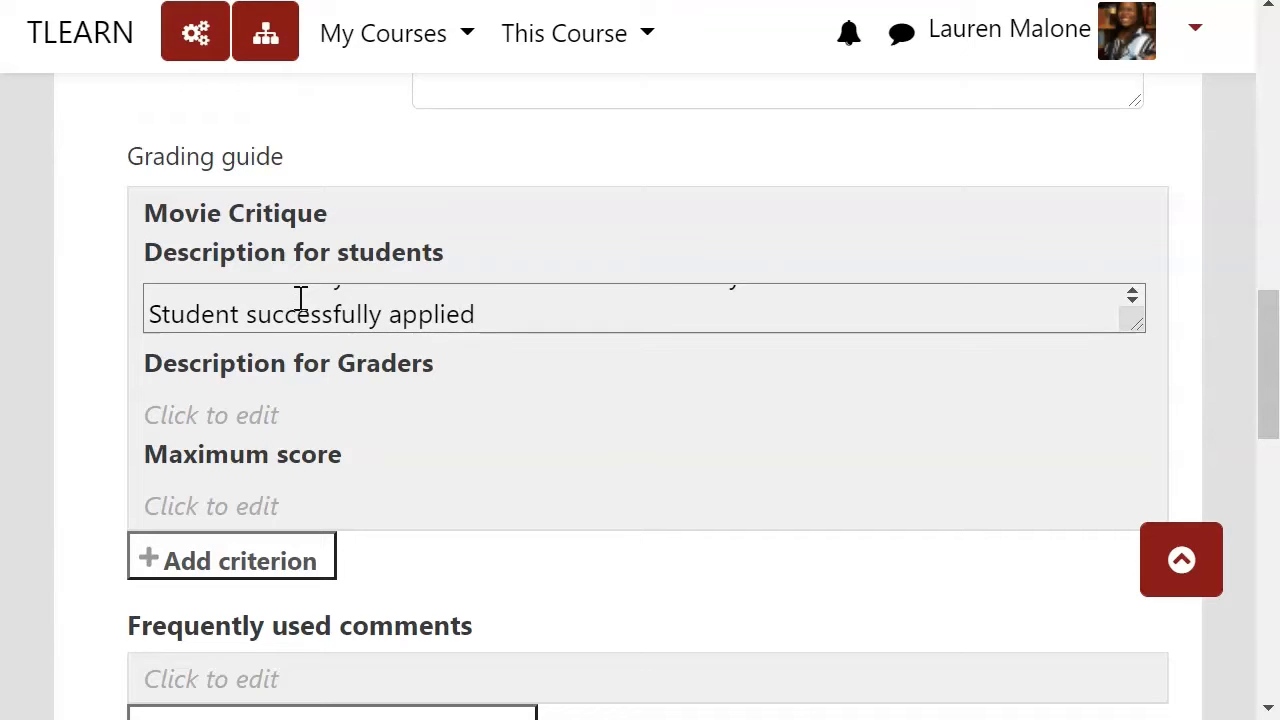
text( theori)
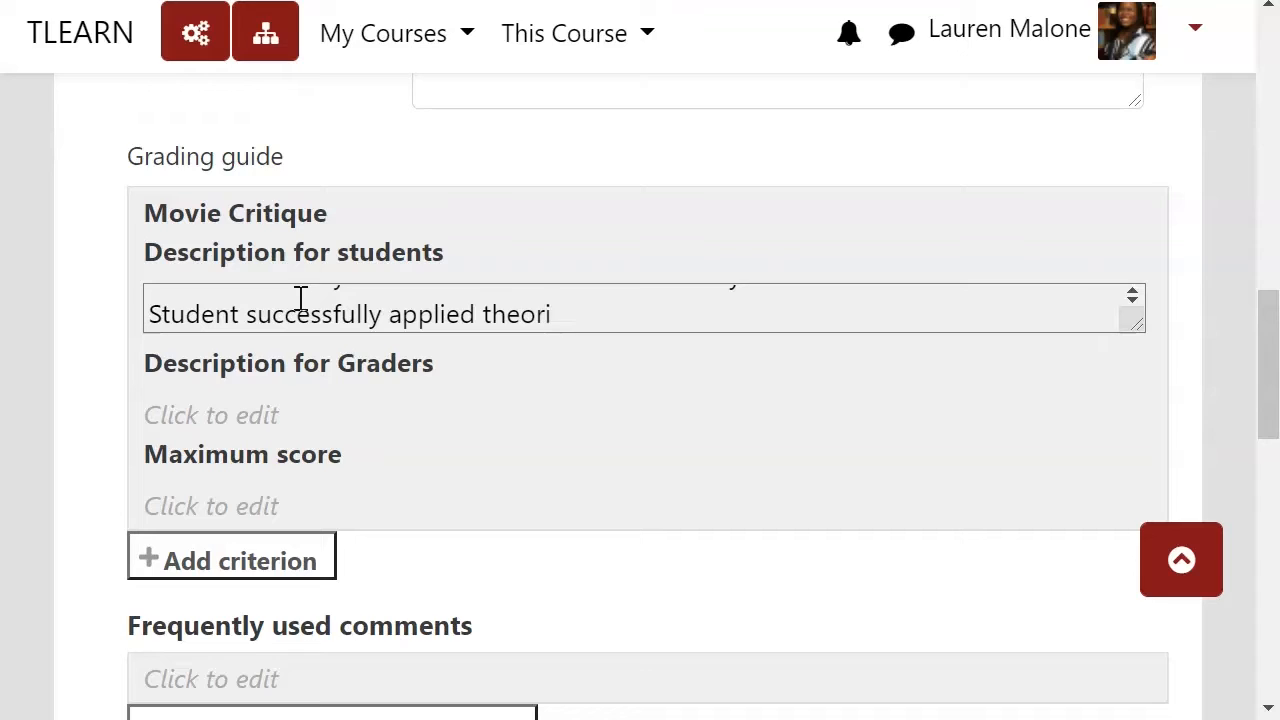
Step: Add the second sentence "Student successfully applied theoretic frameworks to movie scenes." to the student description
key(BackSpace)
text(etic frameworks)
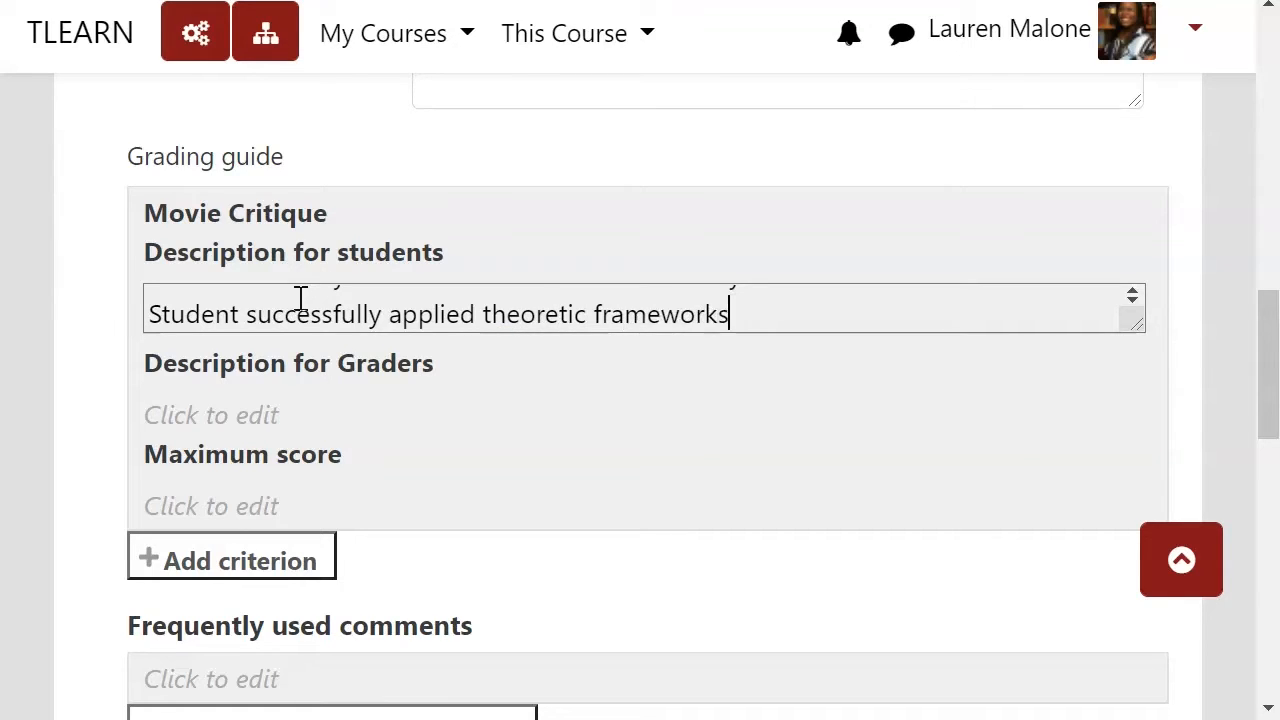
text( to )
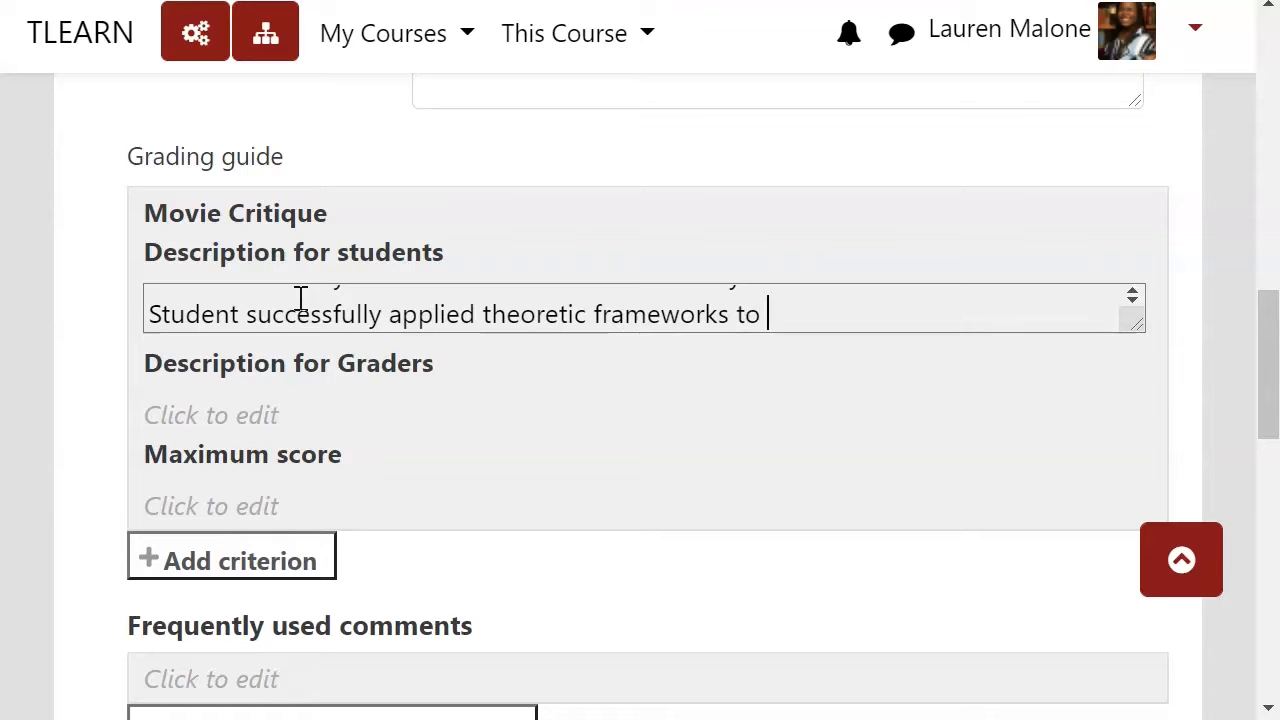
text(movie scenes.)
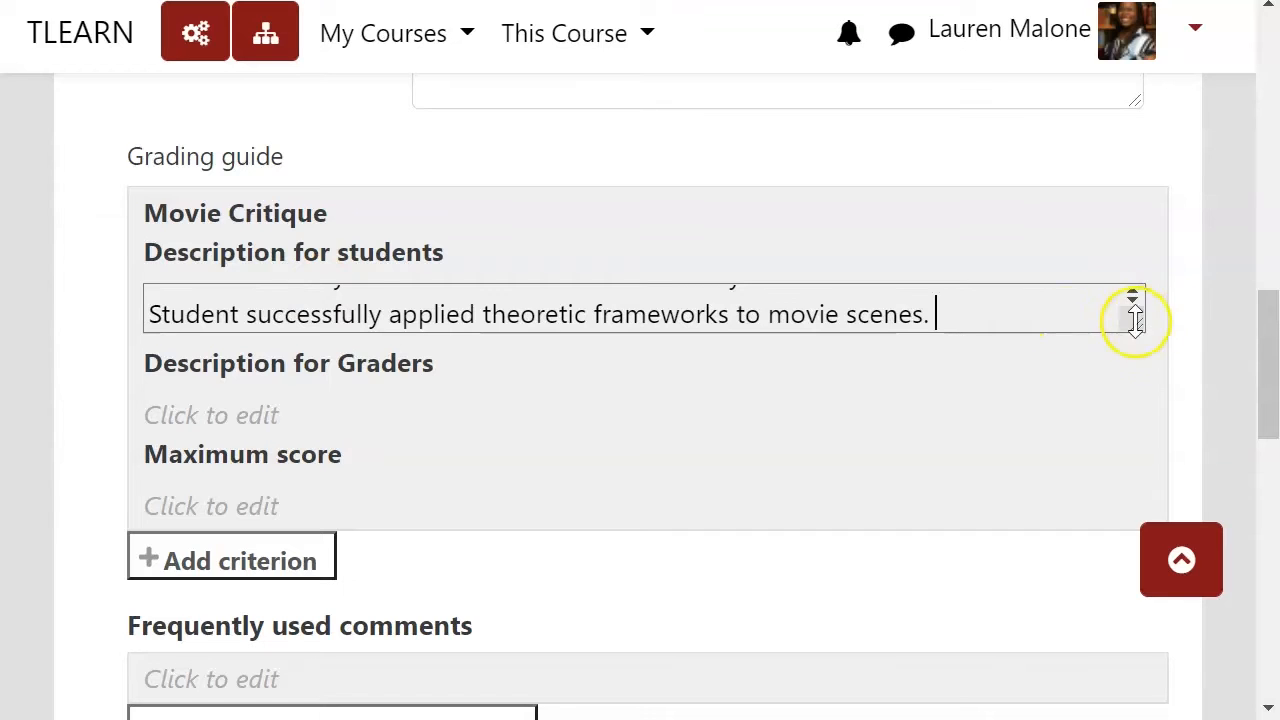
Step: Copy the whole student description into the first criterion's Description for Graders
drag(1134, 314, 994, 360)
click(113, 240)
key(ctrl+c)
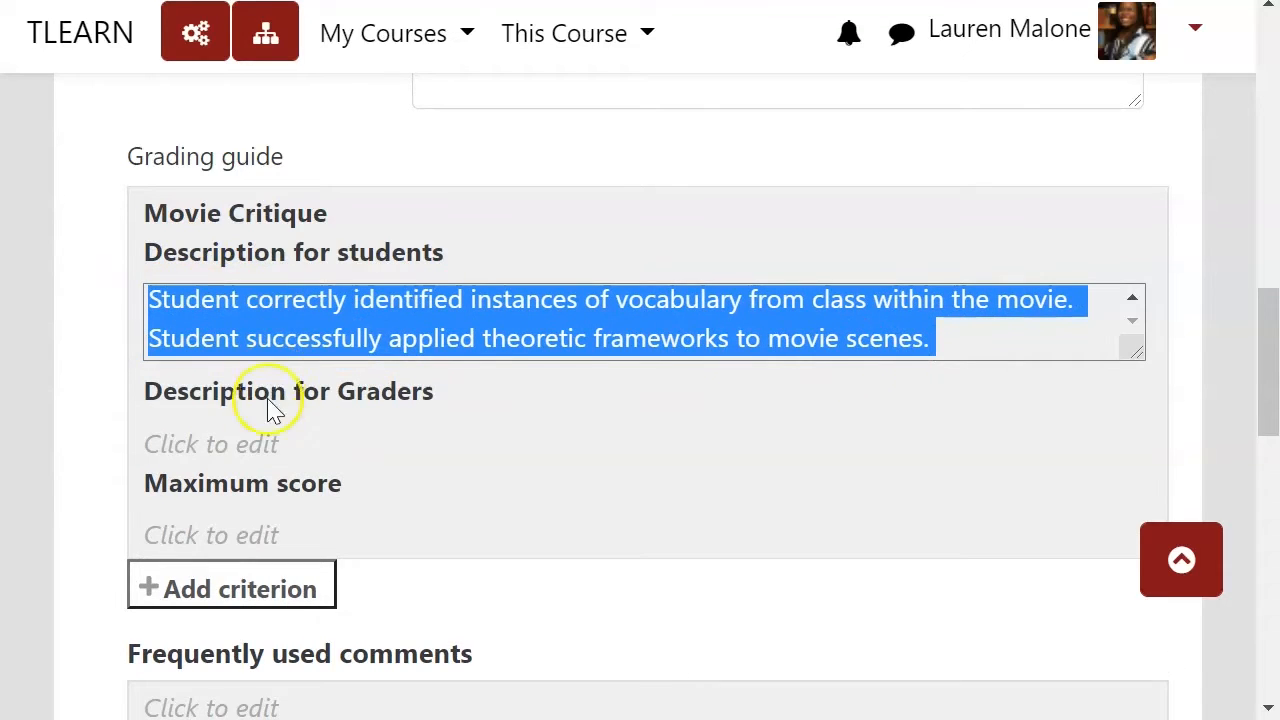
click(258, 440)
key(ctrl+v)
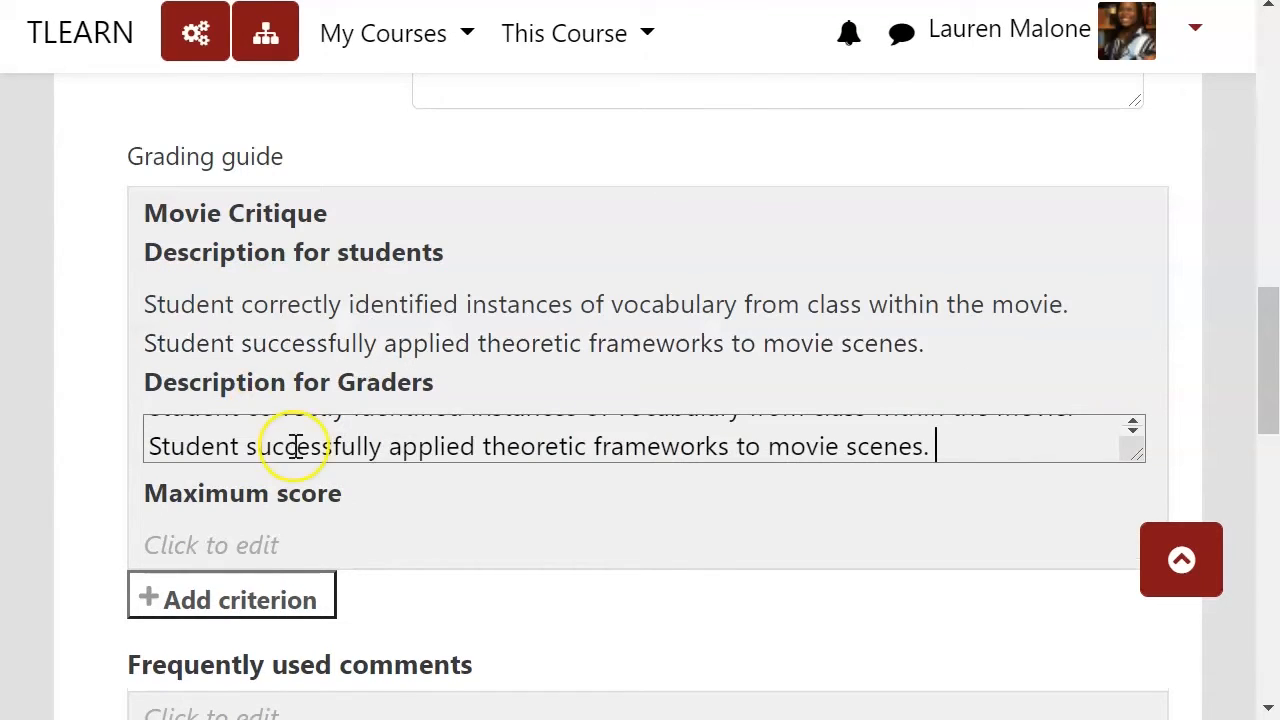
Step: Set the first criterion's maximum score to 25
click(263, 540)
text(2)
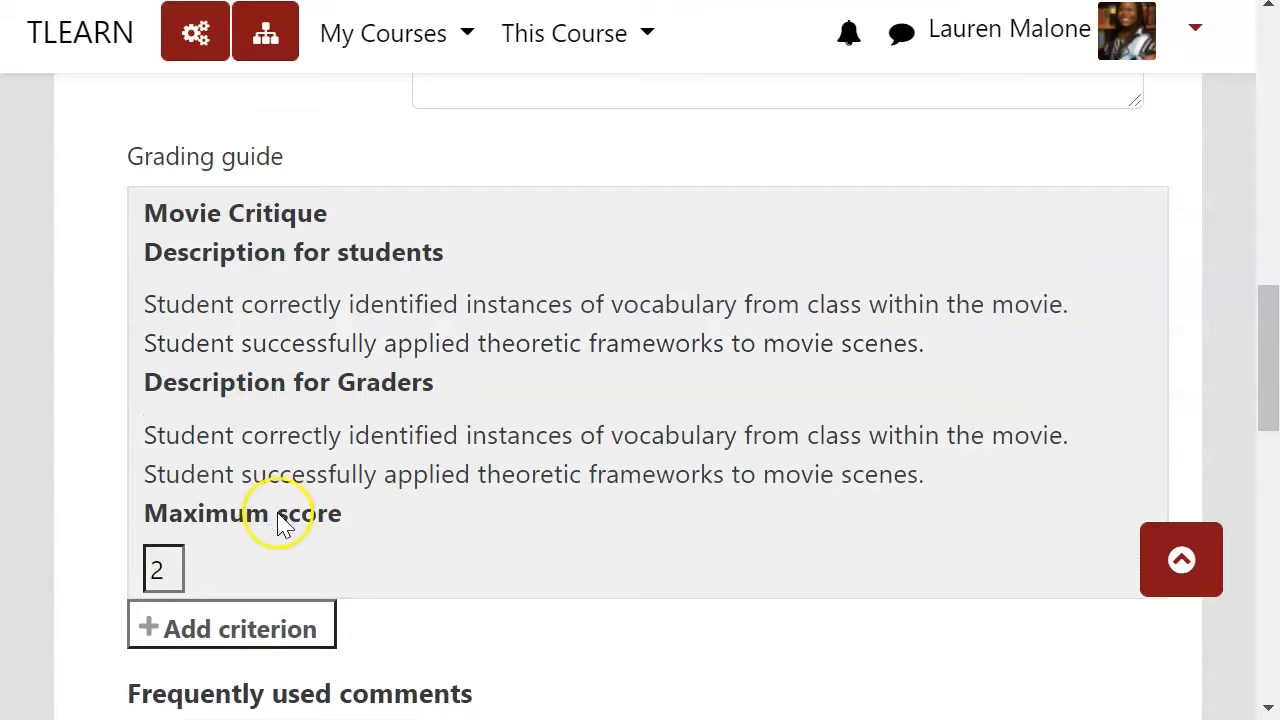
text(5)
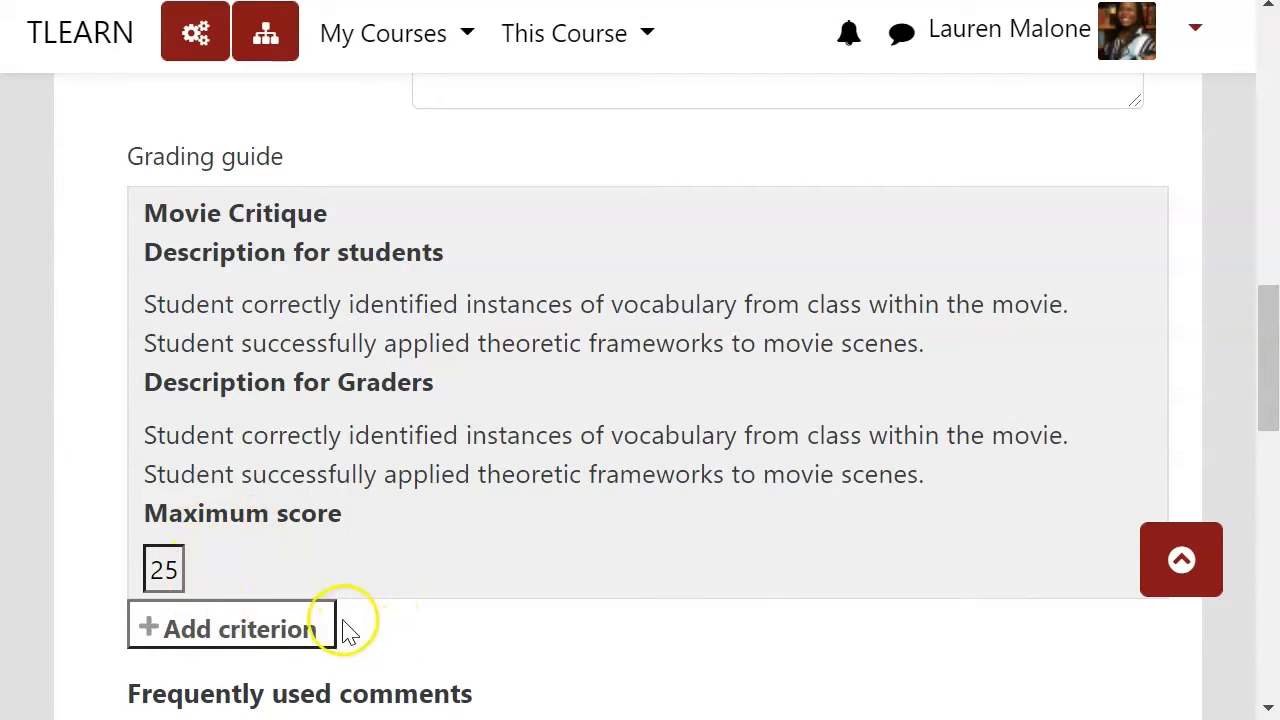
Step: Add a second criterion named Style Critique
click(300, 628)
scroll(93, 468, down, 3)
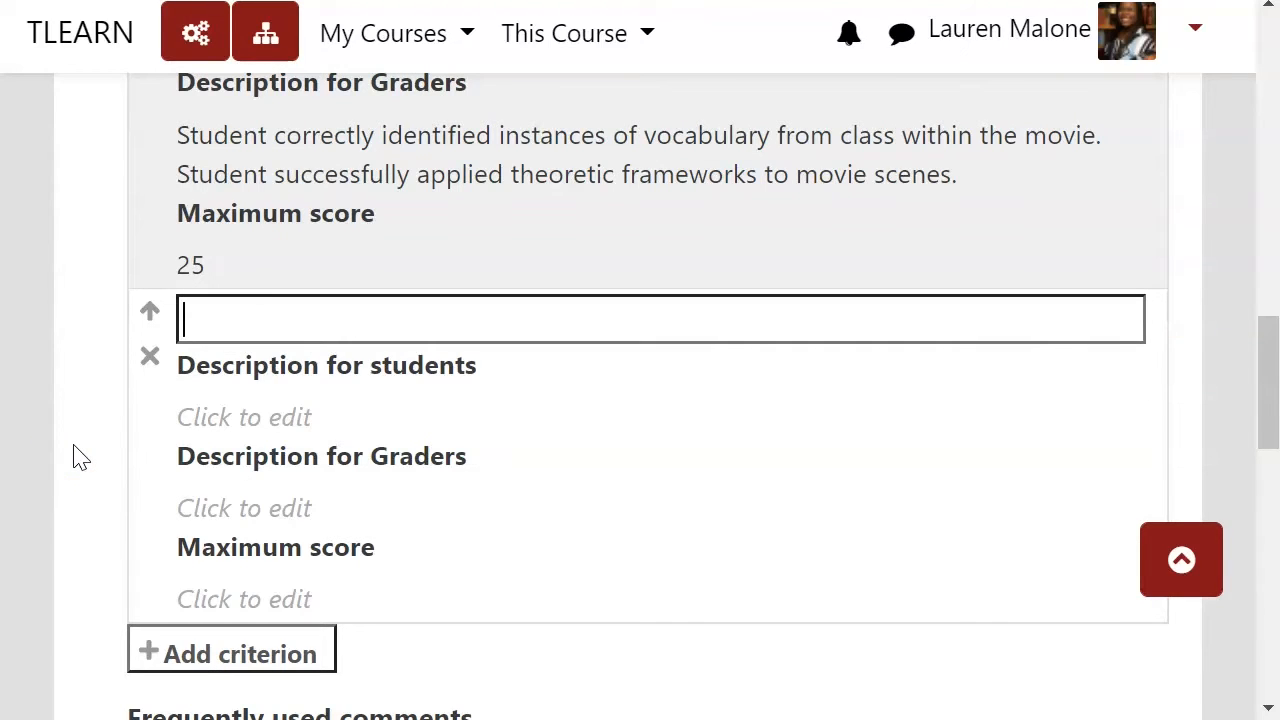
text(Style C)
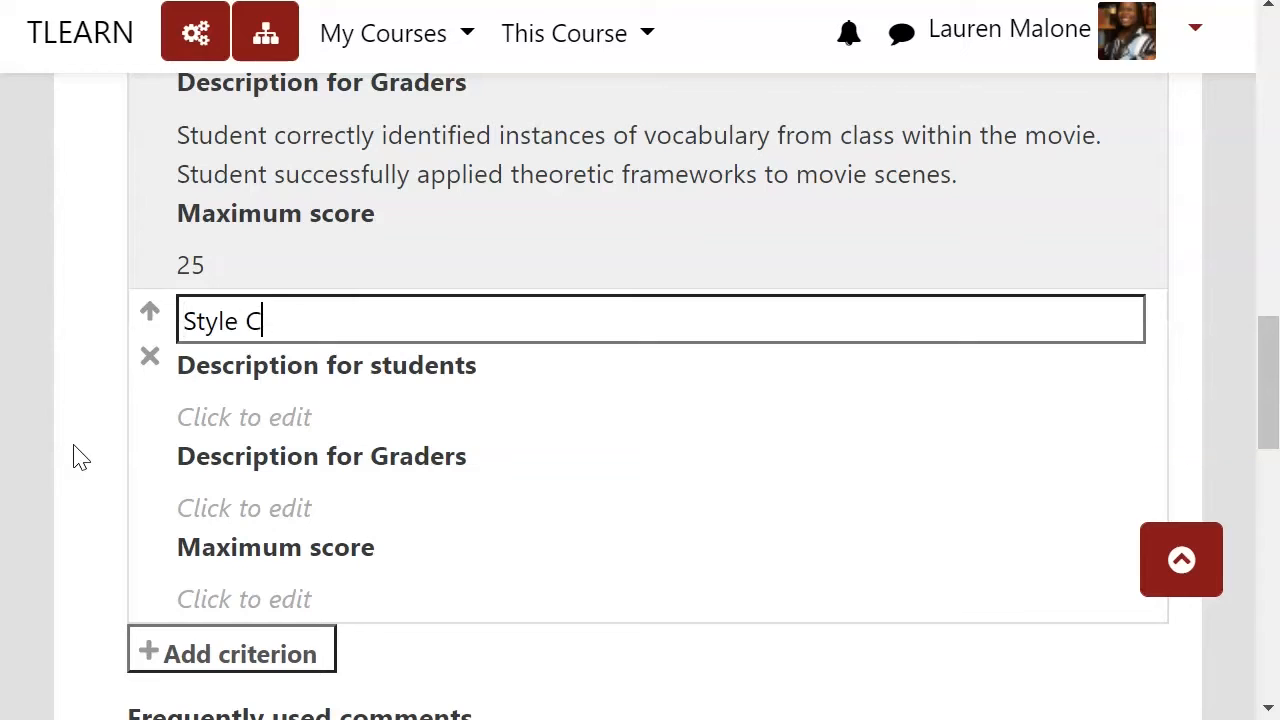
text(ritique)
Step: Write the Style Critique student description: "Students analyzed film style for themes of Afrofuturism."
click(400, 415)
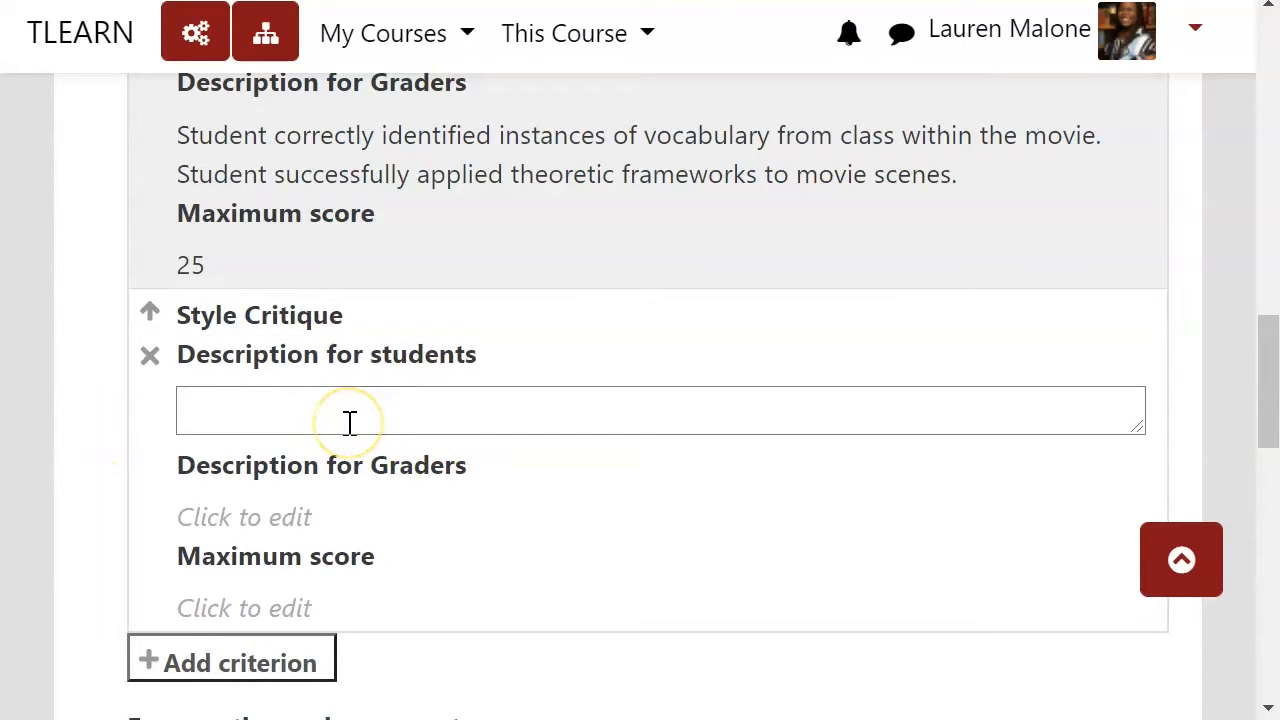
text(Students)
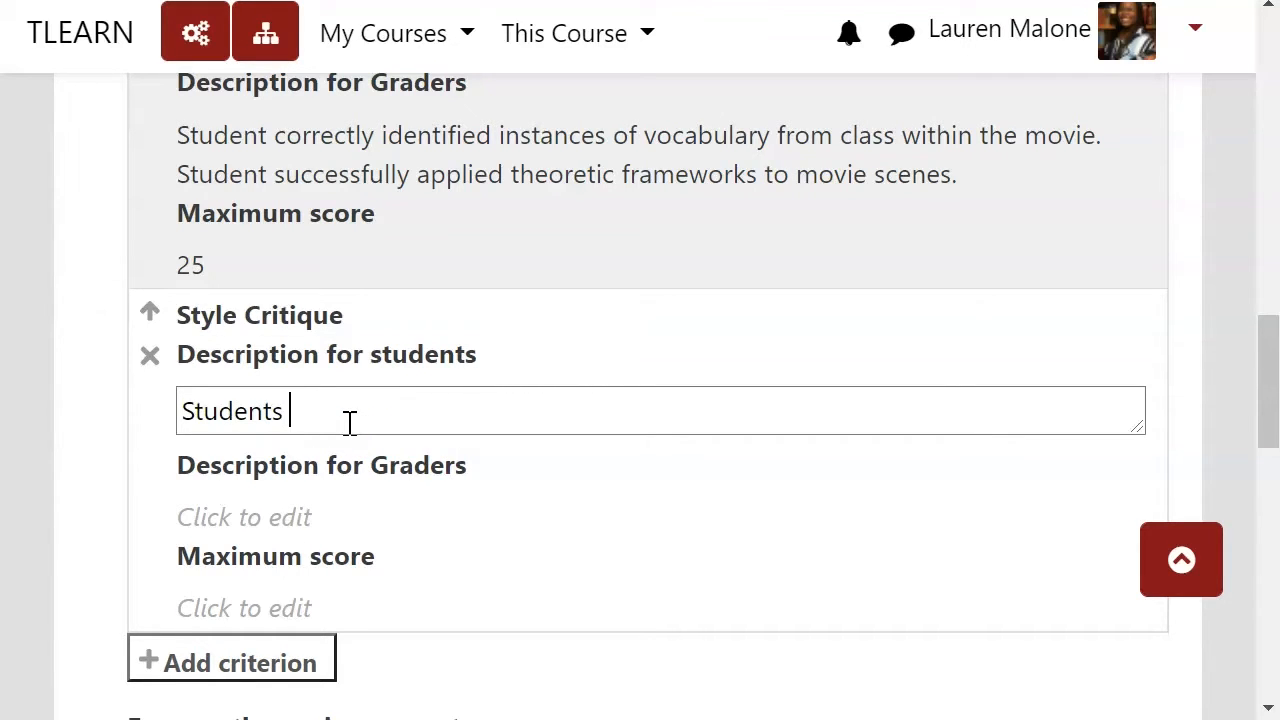
text( analyzed film style )
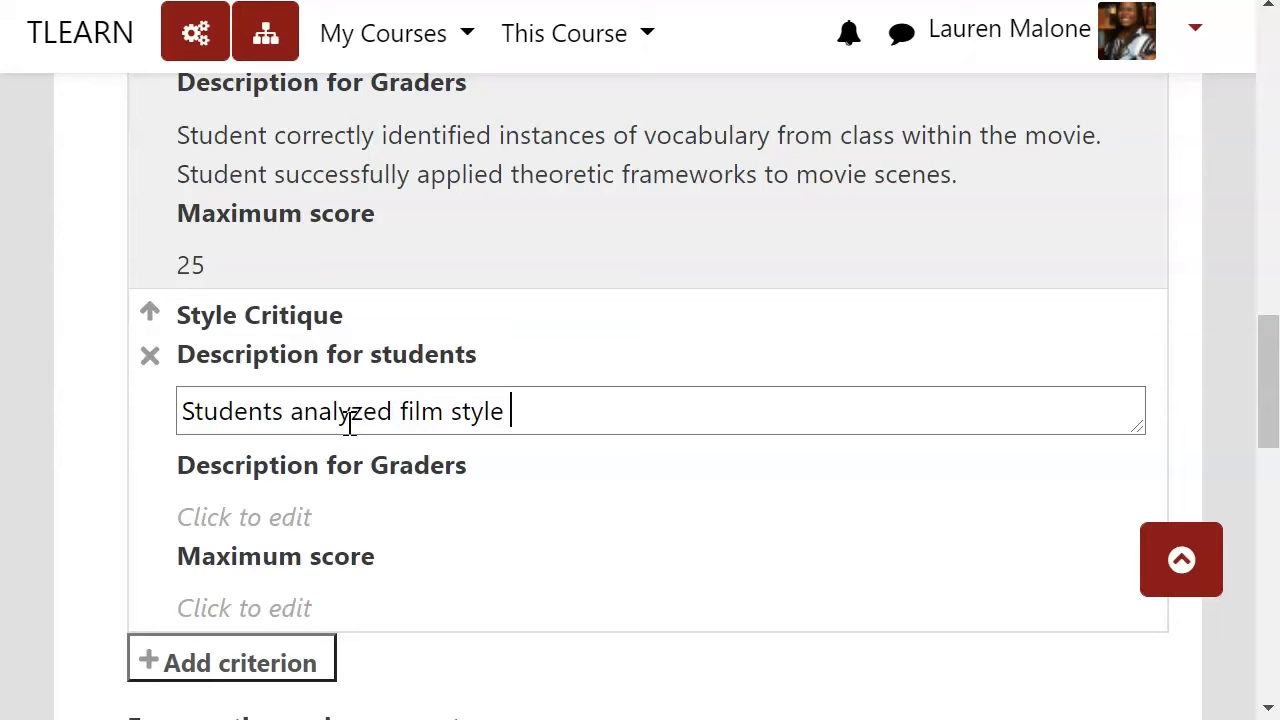
text(for themes o)
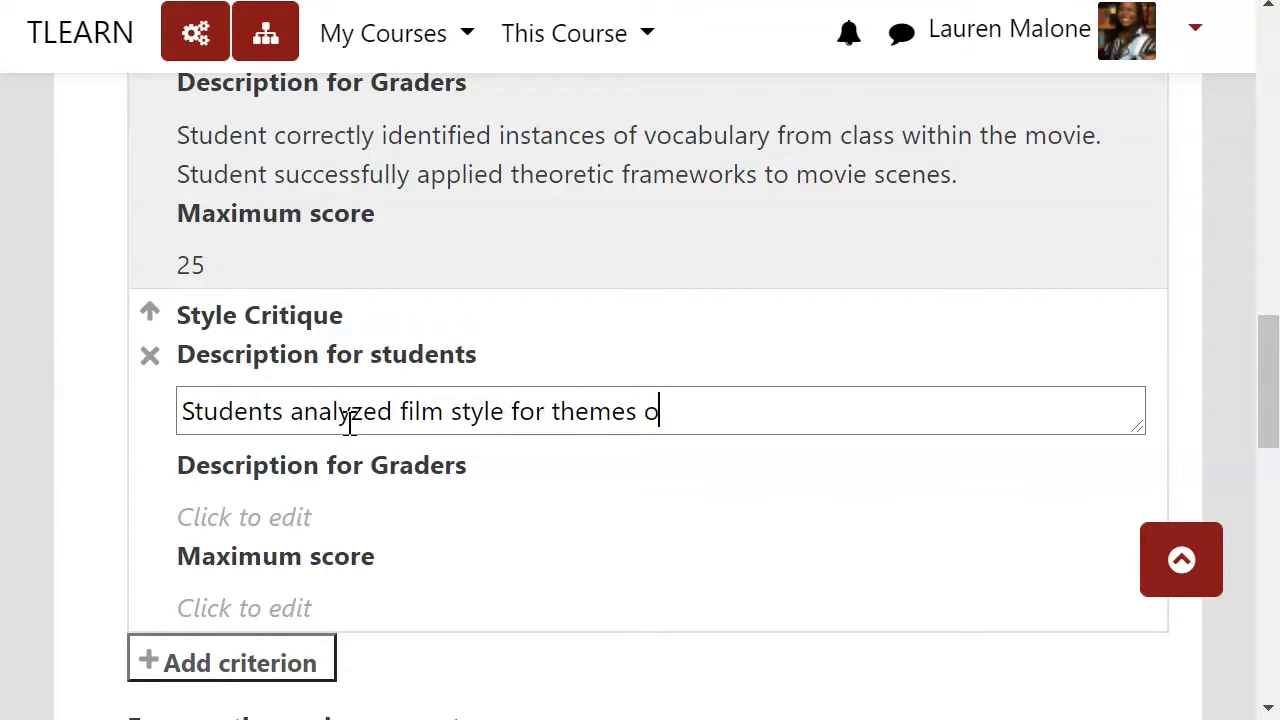
text(f Afrofuturism.)
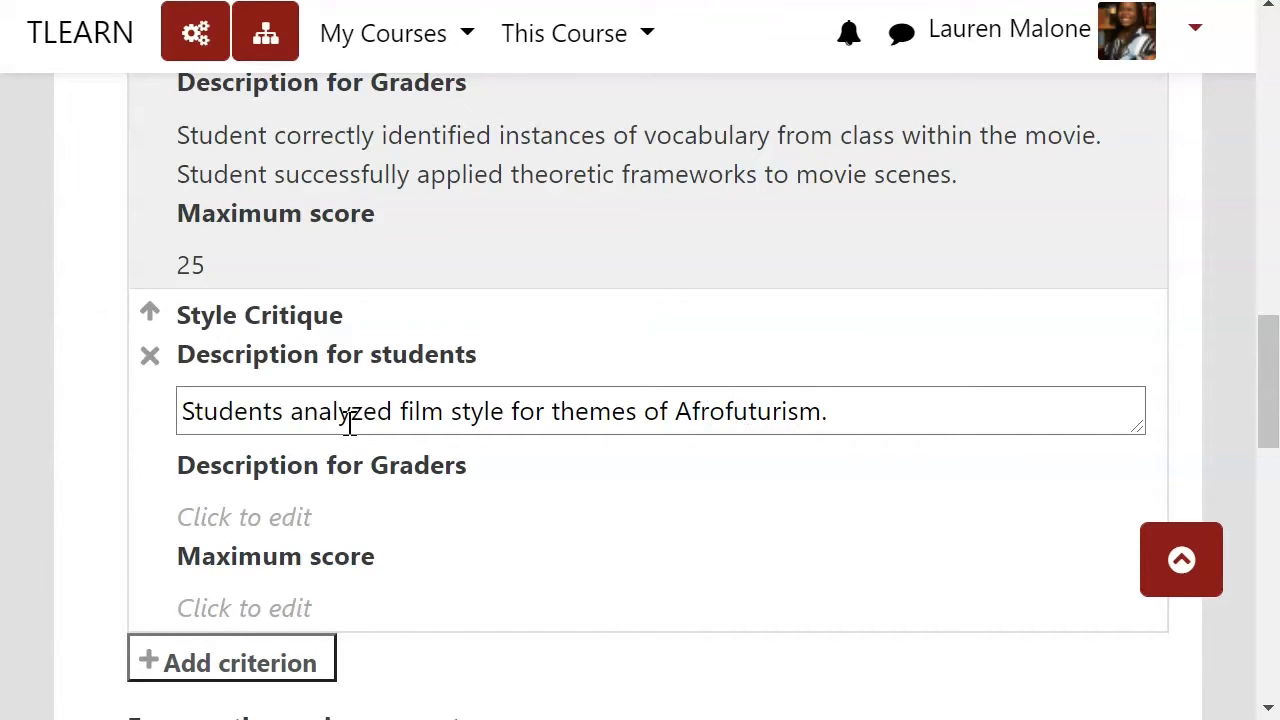
Step: Copy that description into the Style Critique grader description and set its maximum score to 25
triple_click(422, 409)
key(ctrl+c)
click(286, 514)
key(ctrl+v)
click(296, 600)
text(25)
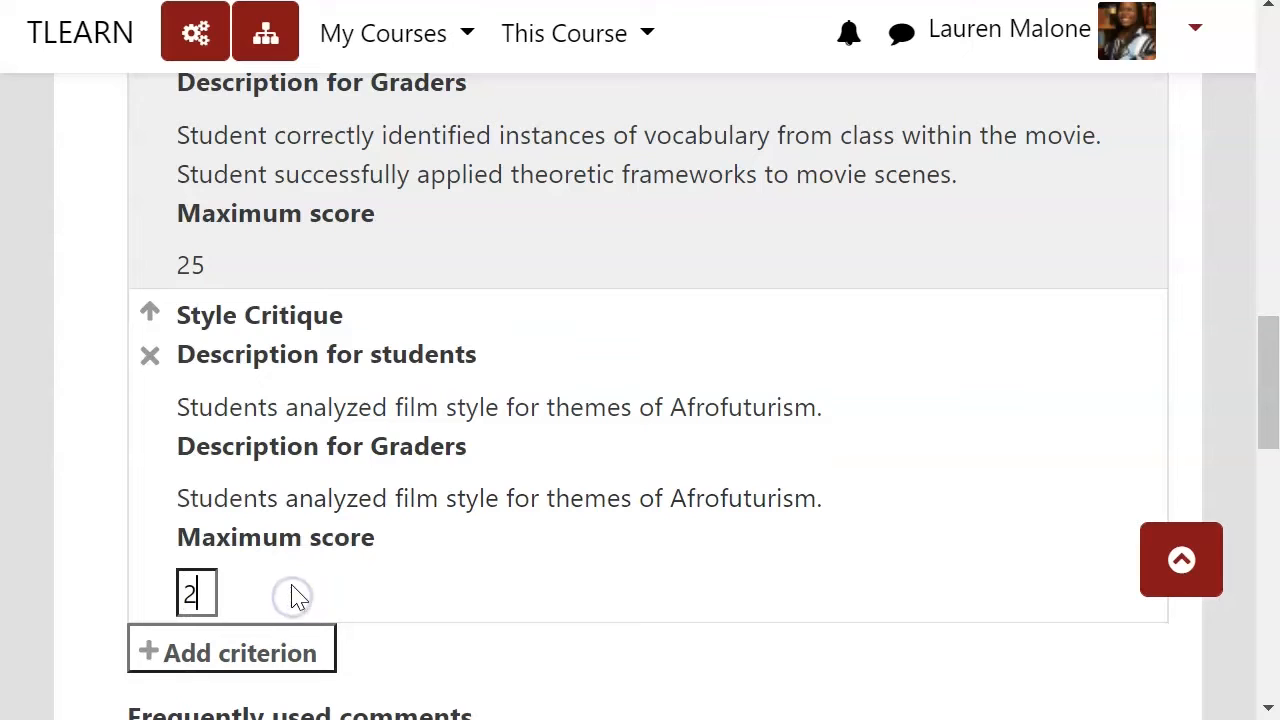
Step: Add a third criterion named Insight & Commentary
click(296, 655)
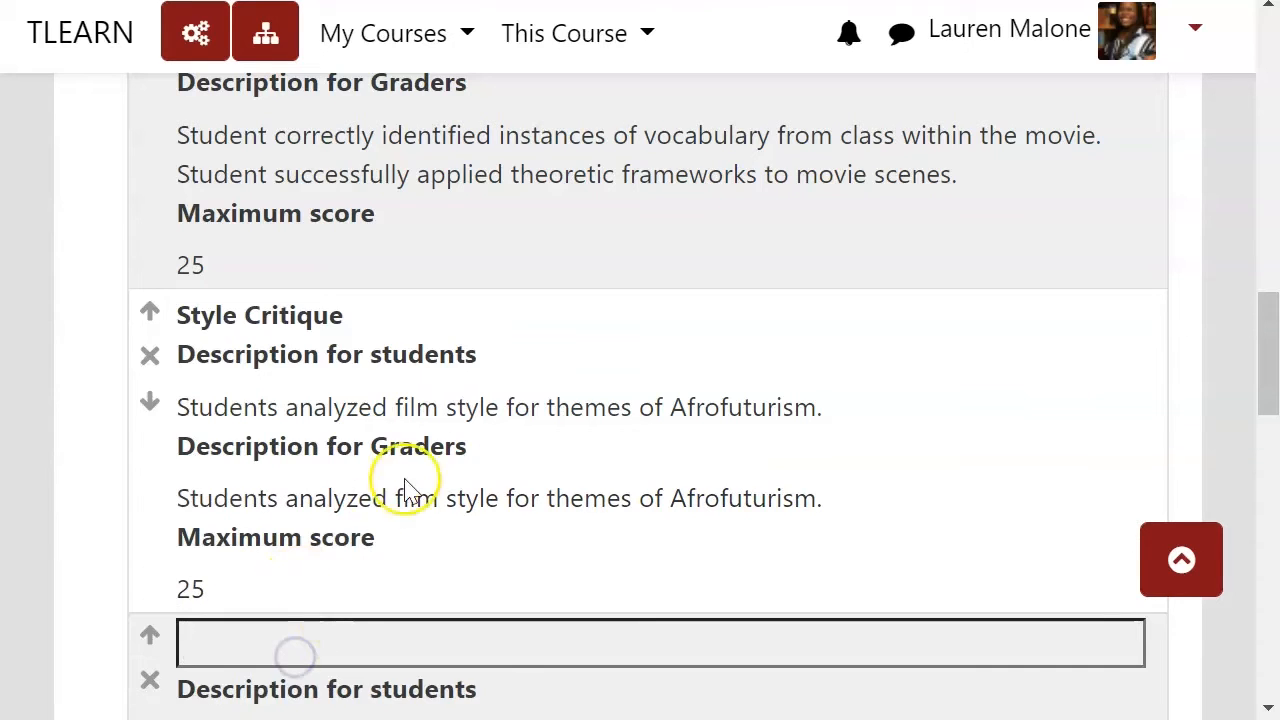
scroll(409, 480, down, 5)
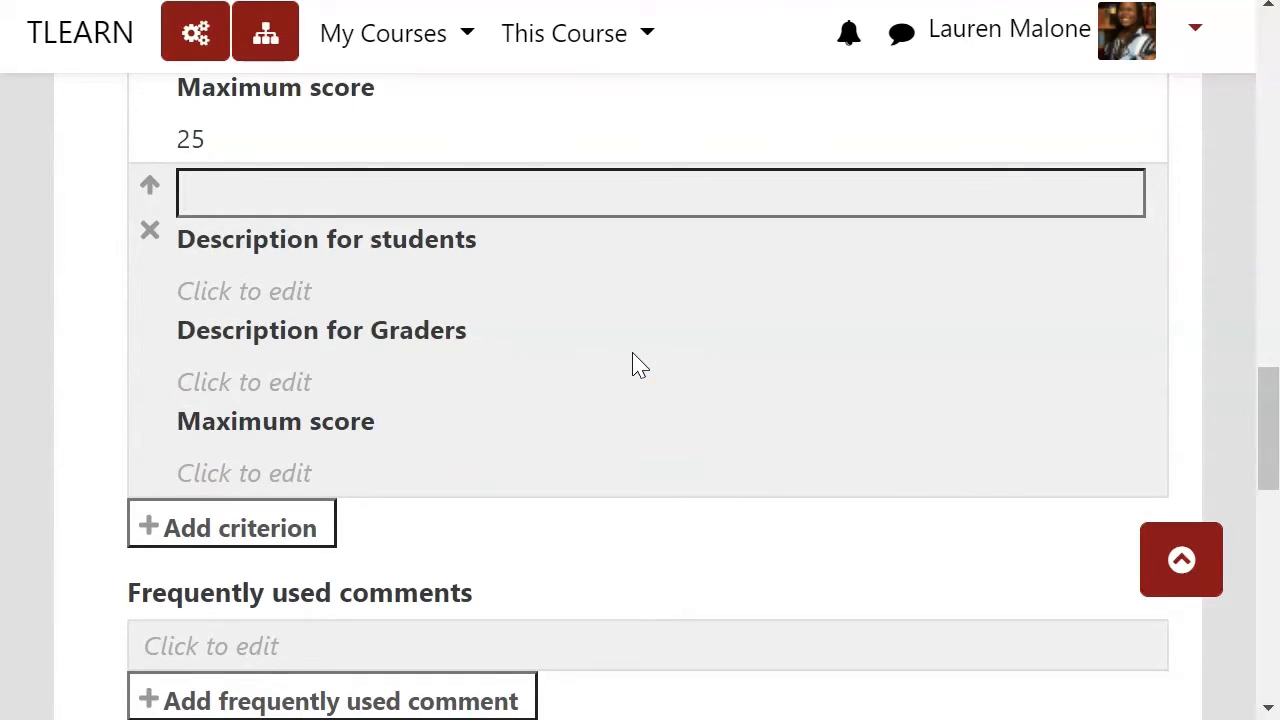
text(Insight & Commentar)
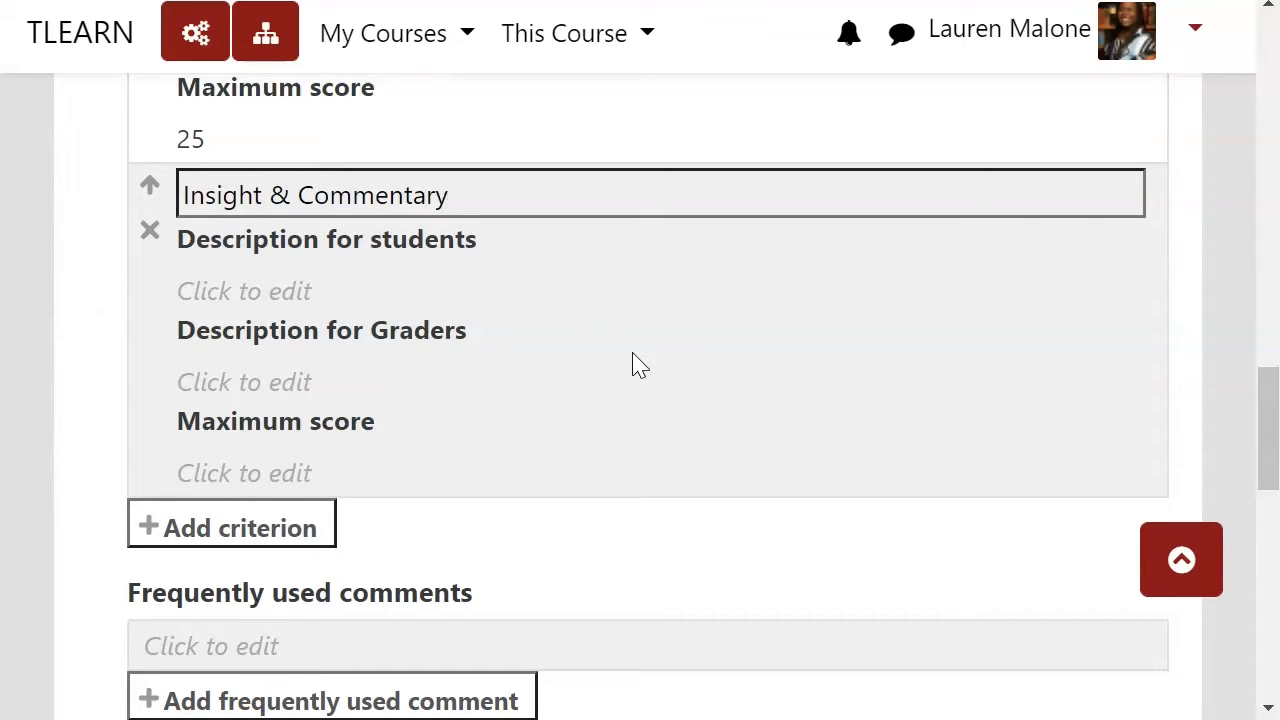
text(y)
Step: Write the Insight & Commentary student description: "Student went beyond noting or name-dropping above criteria and added their own commentary"
click(588, 342)
click(334, 284)
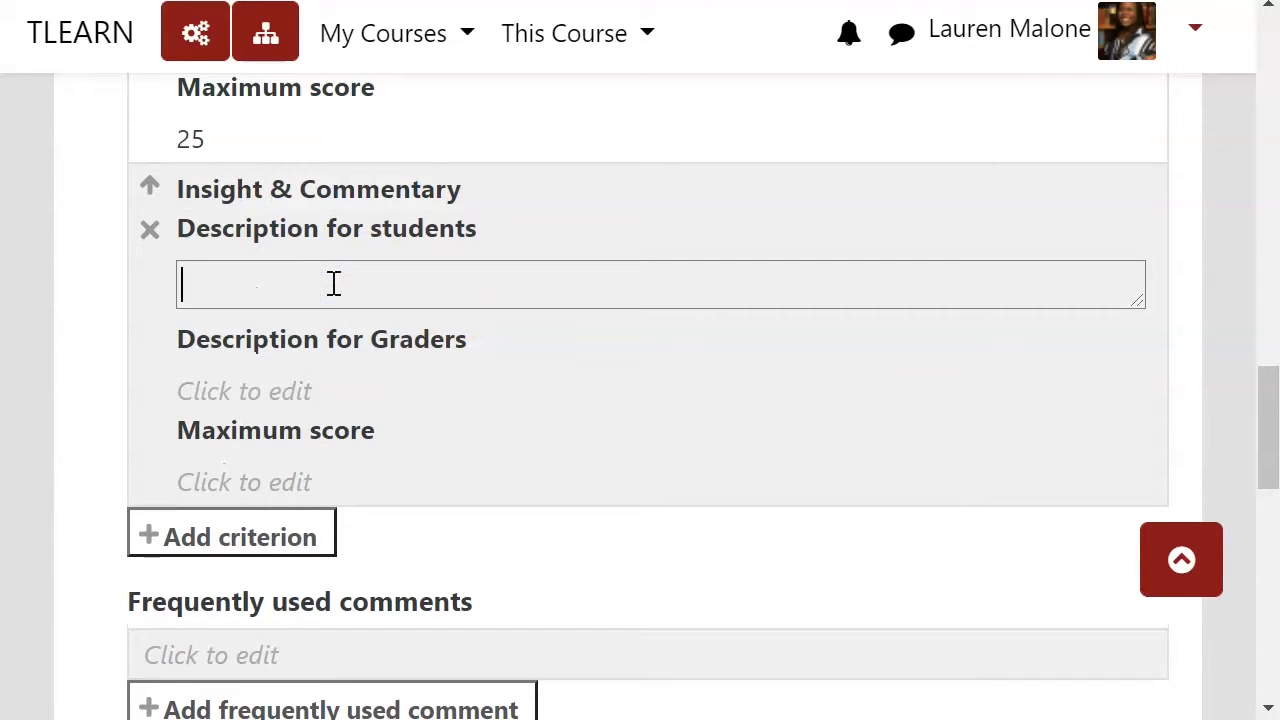
text(Student went)
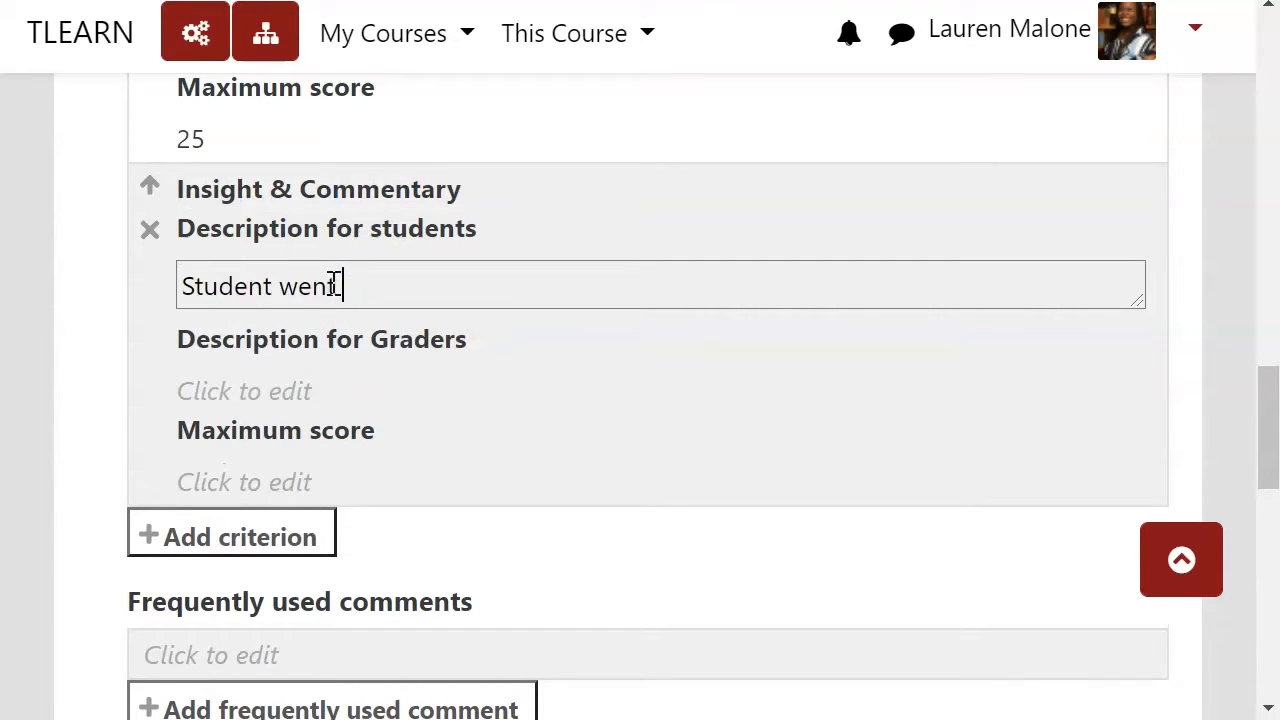
text( beyond noting o)
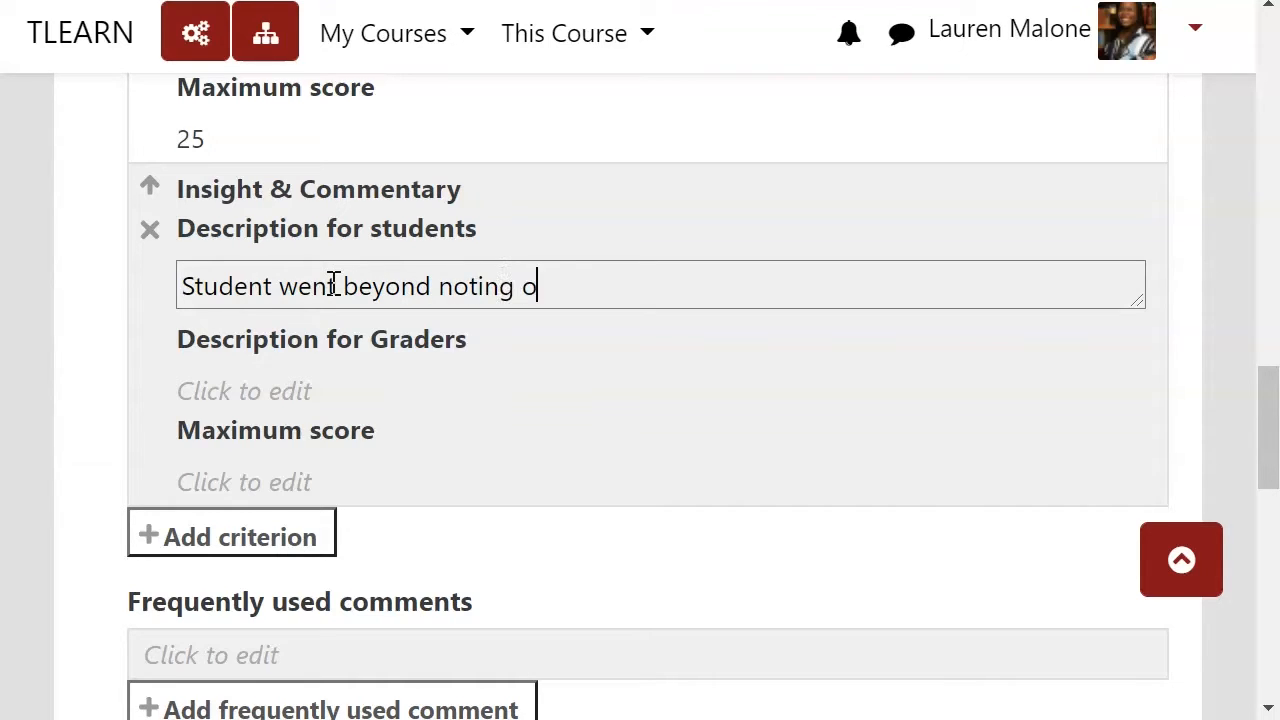
text(r name-dro)
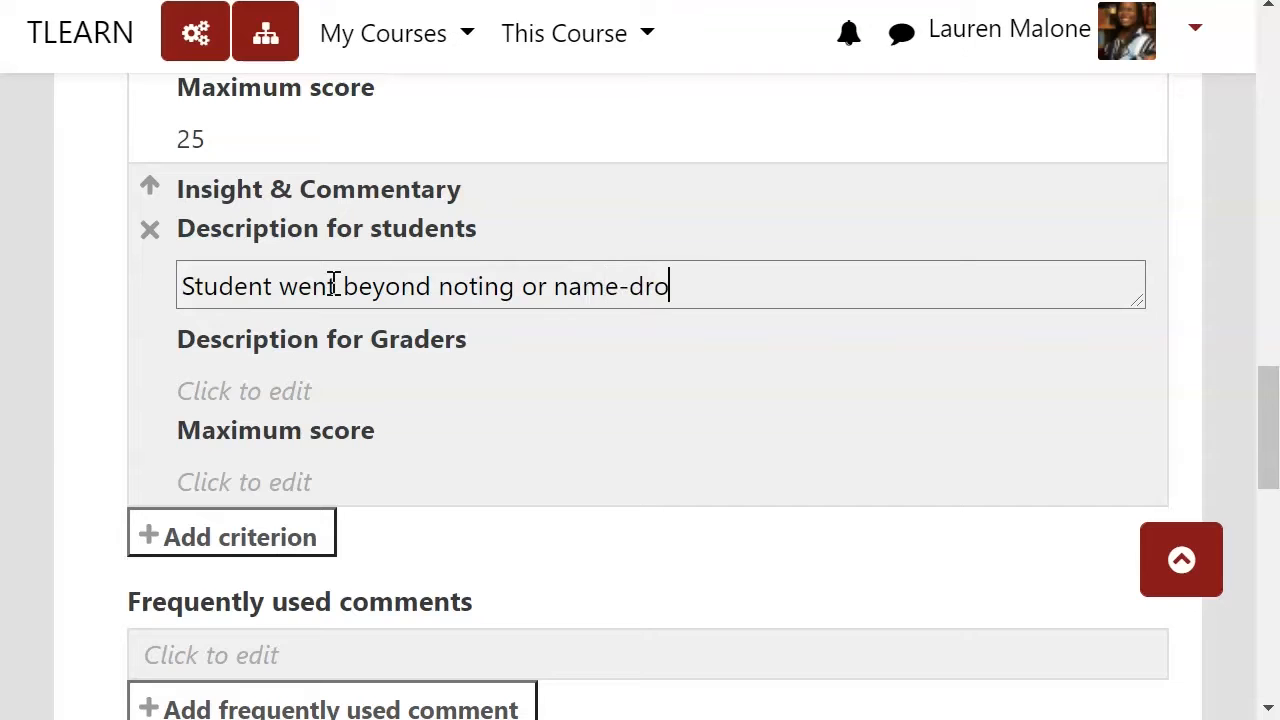
text(pping above cr)
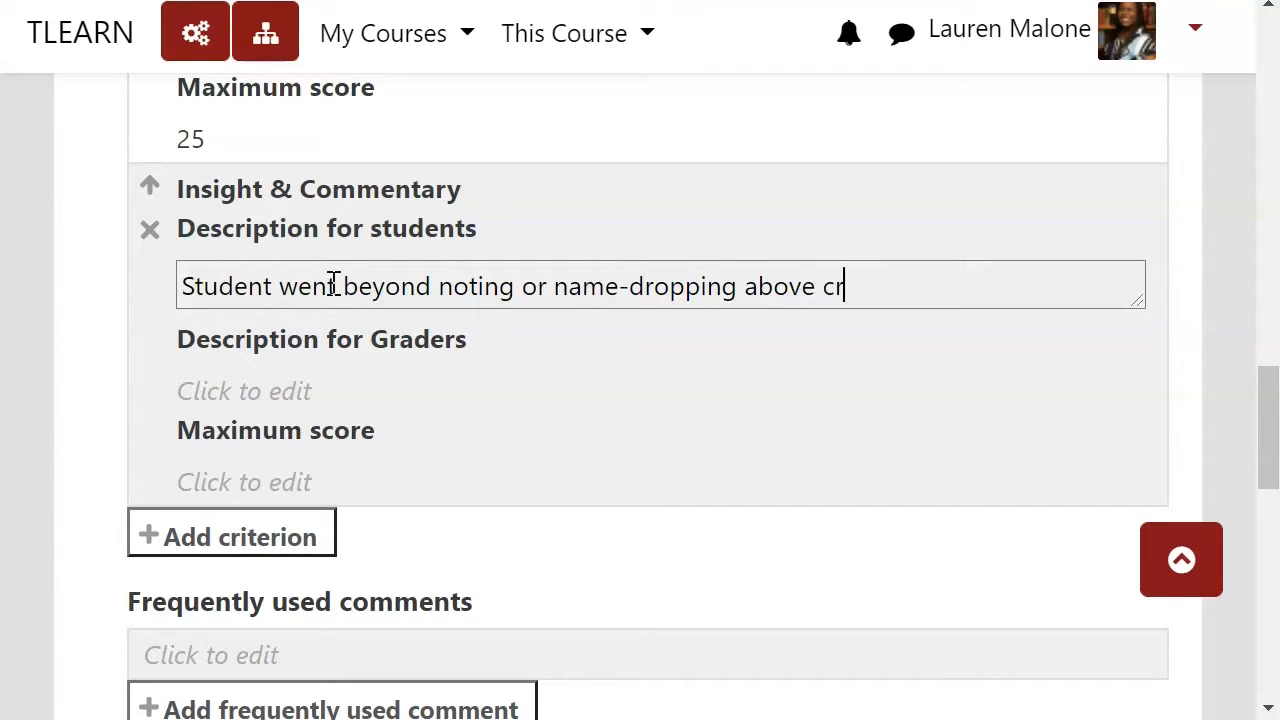
text(iteria an)
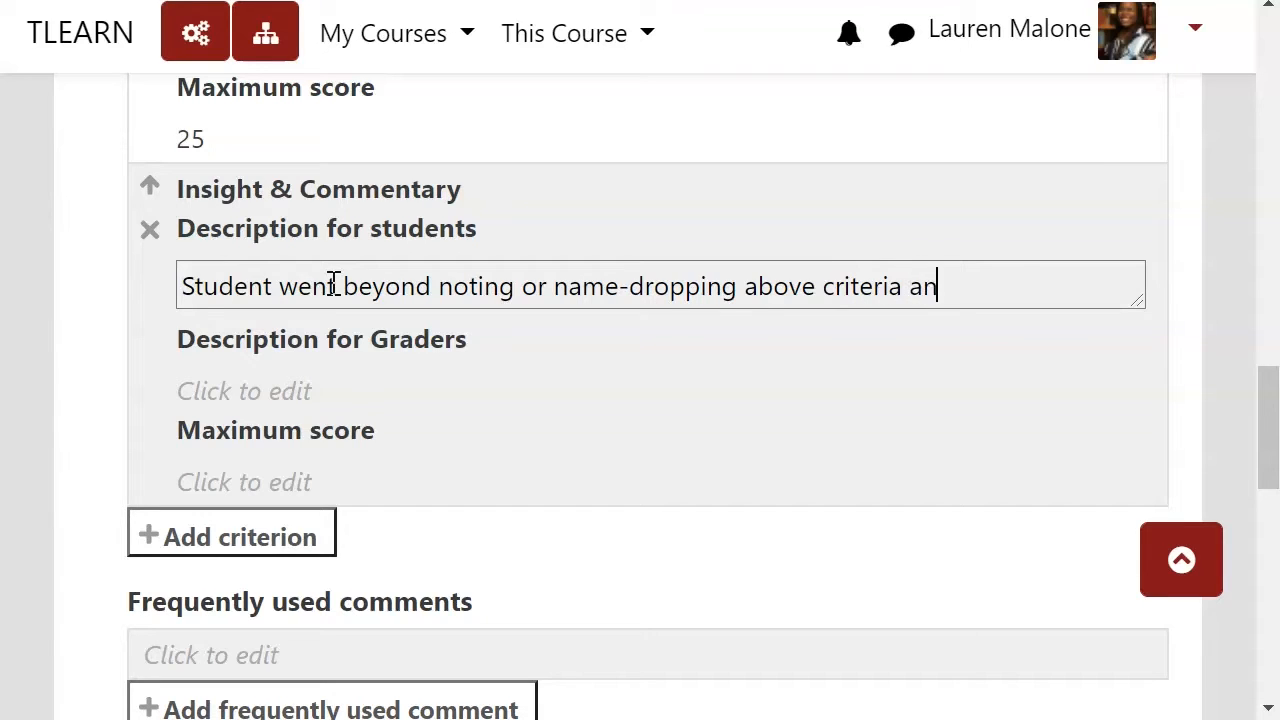
text(d added thei)
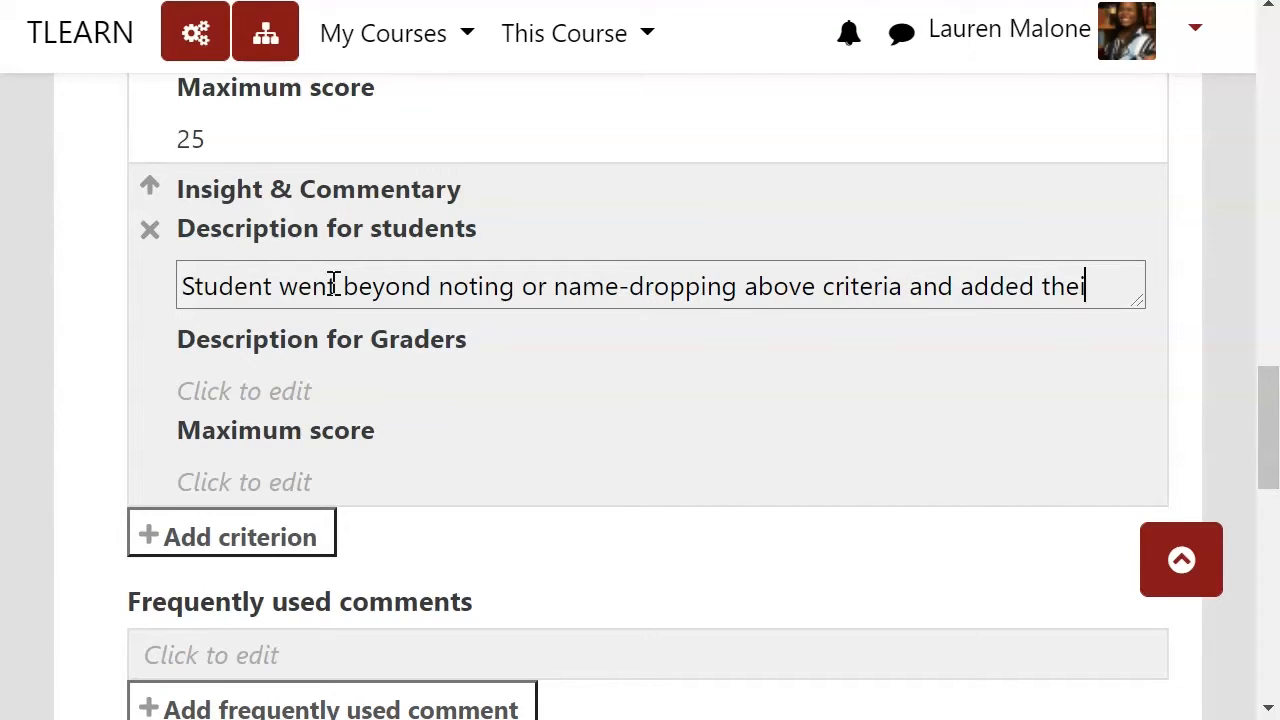
text(r own comment)
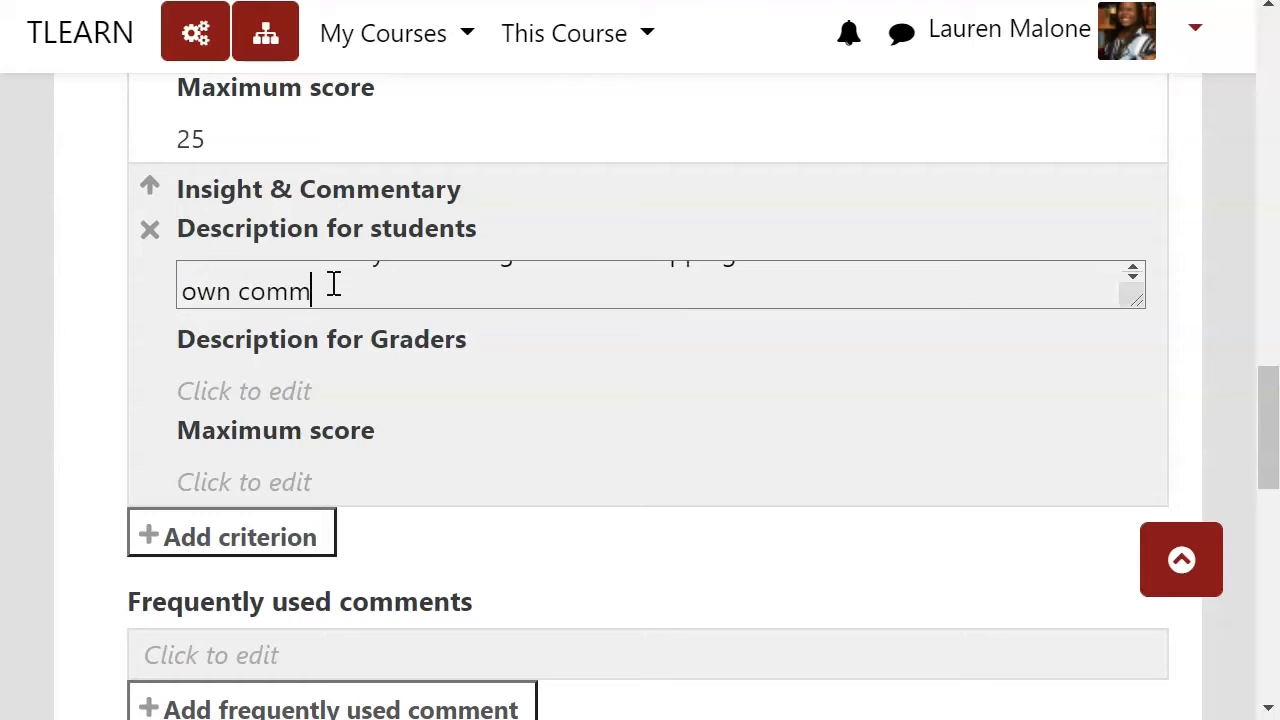
text(ary)
Step: Copy that description into the Insight & Commentary grader description and set its maximum score to 50
key(ctrl+a)
click(245, 391)
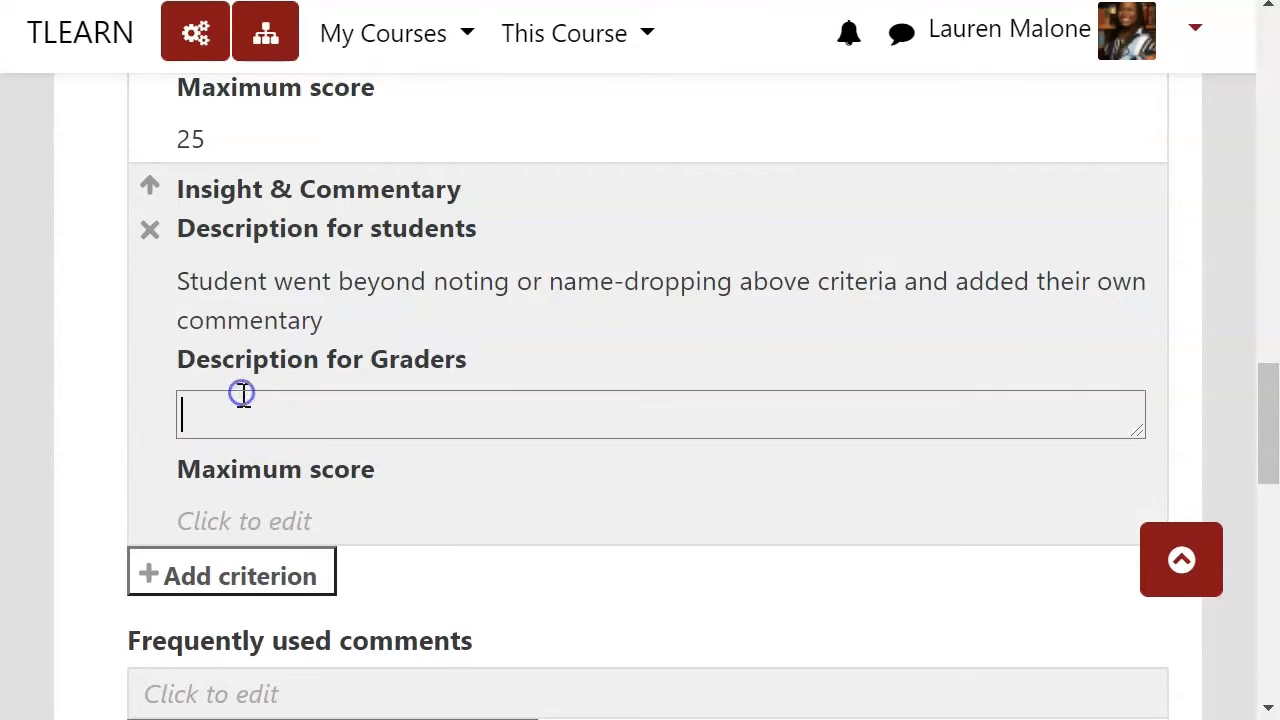
text(Student went beyond noting or name-dropping above criteria and added their own commentary)
click(310, 511)
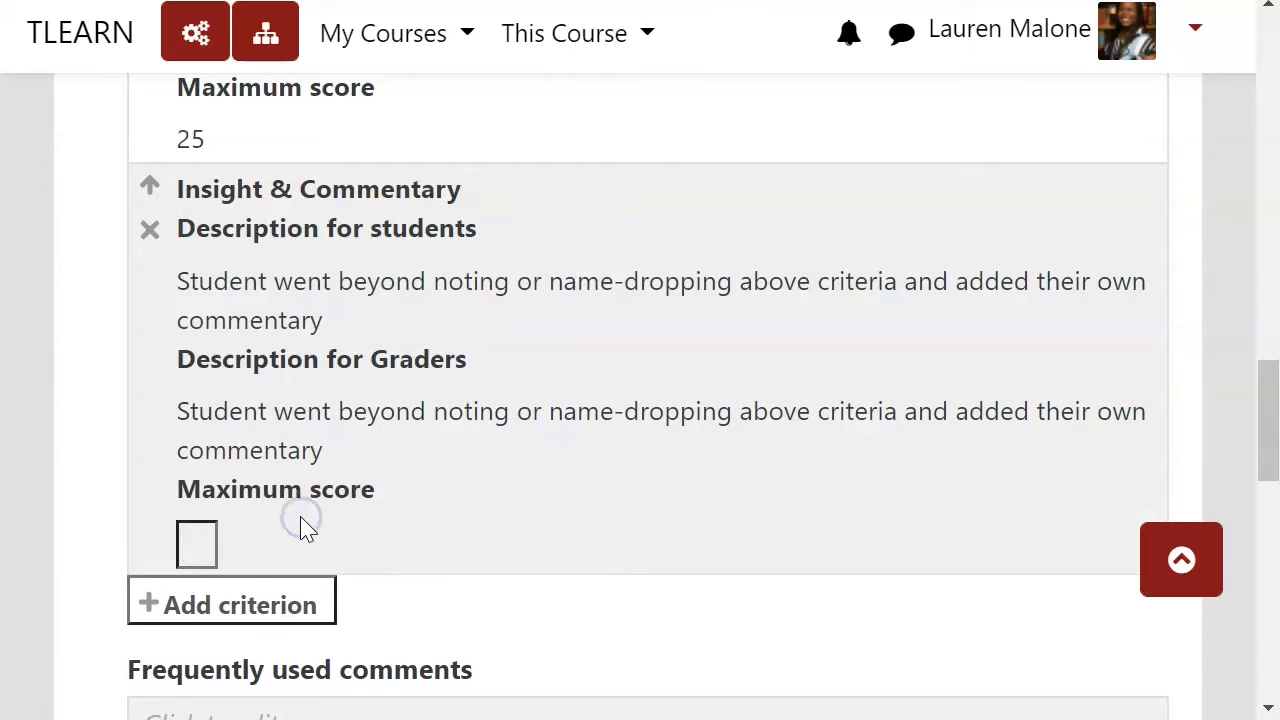
text(50)
Step: Save the grading guide and make it ready
scroll(520, 440, down, 3)
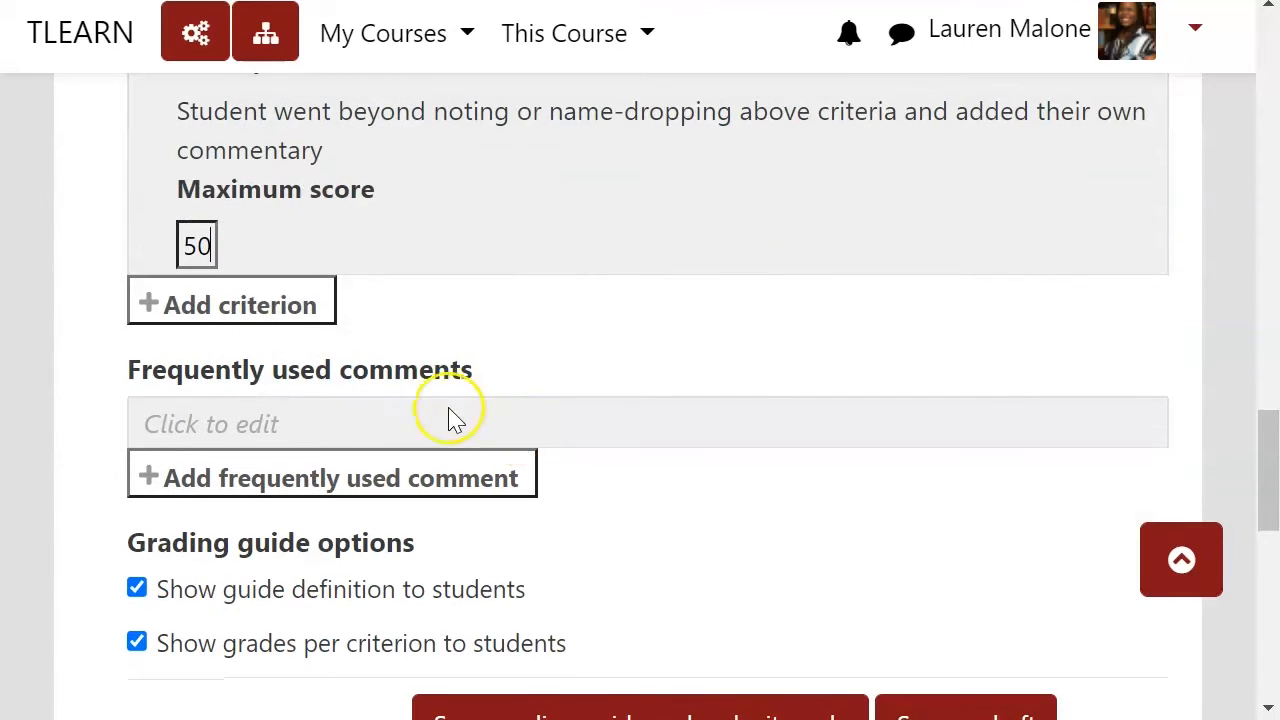
click(648, 497)
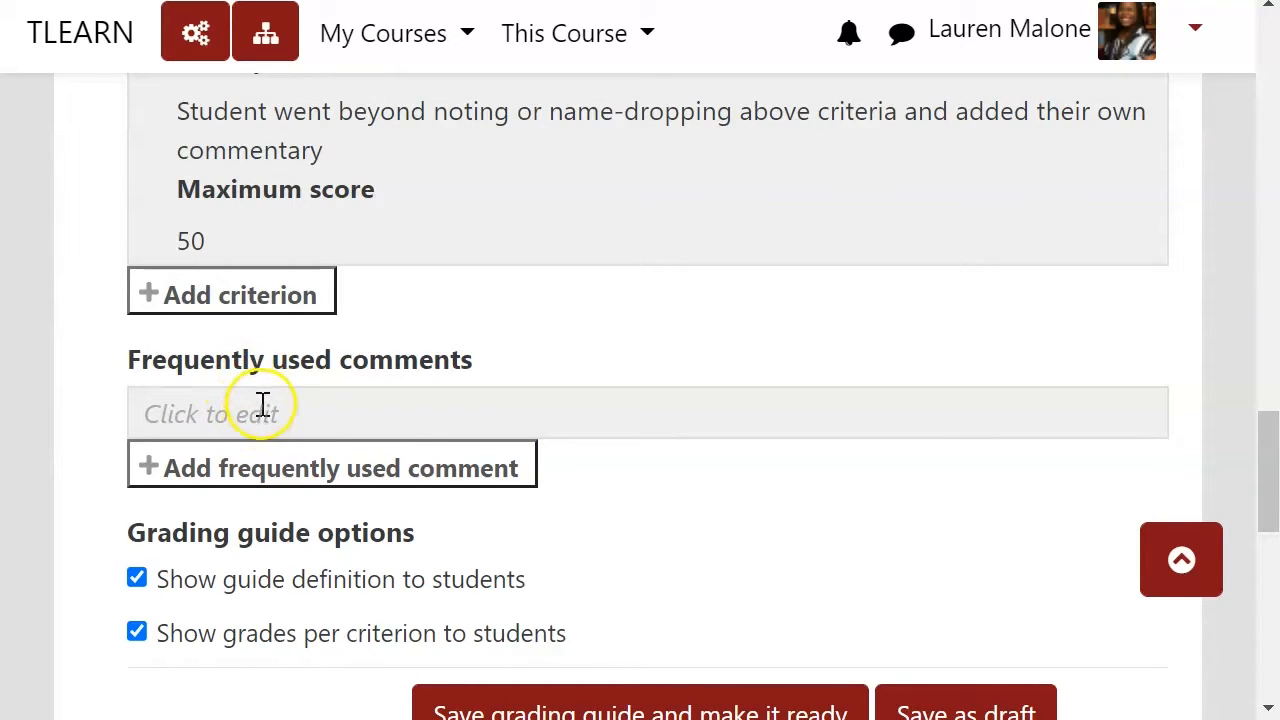
click(378, 418)
scroll(648, 495, down, 2)
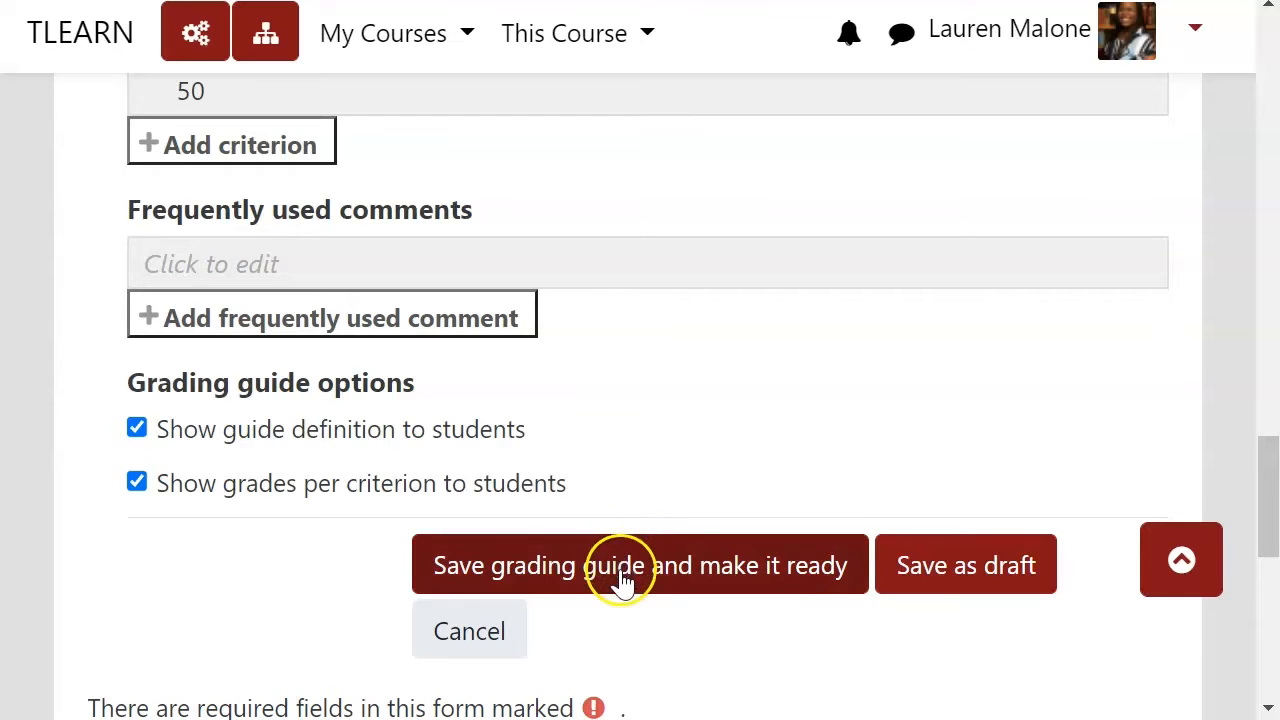
click(580, 588)
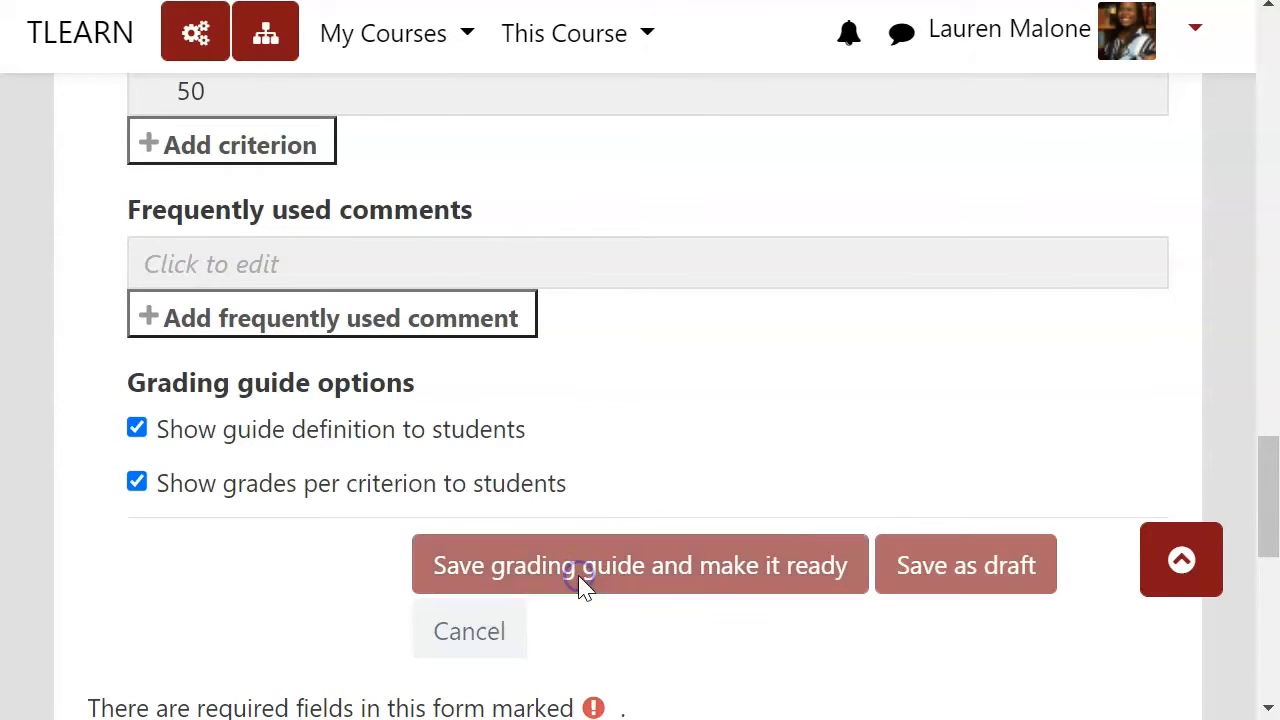
Step: Read the warning comparing the grading guide's maximum grade with the activity's maximum grade
scroll(730, 492, down, 5)
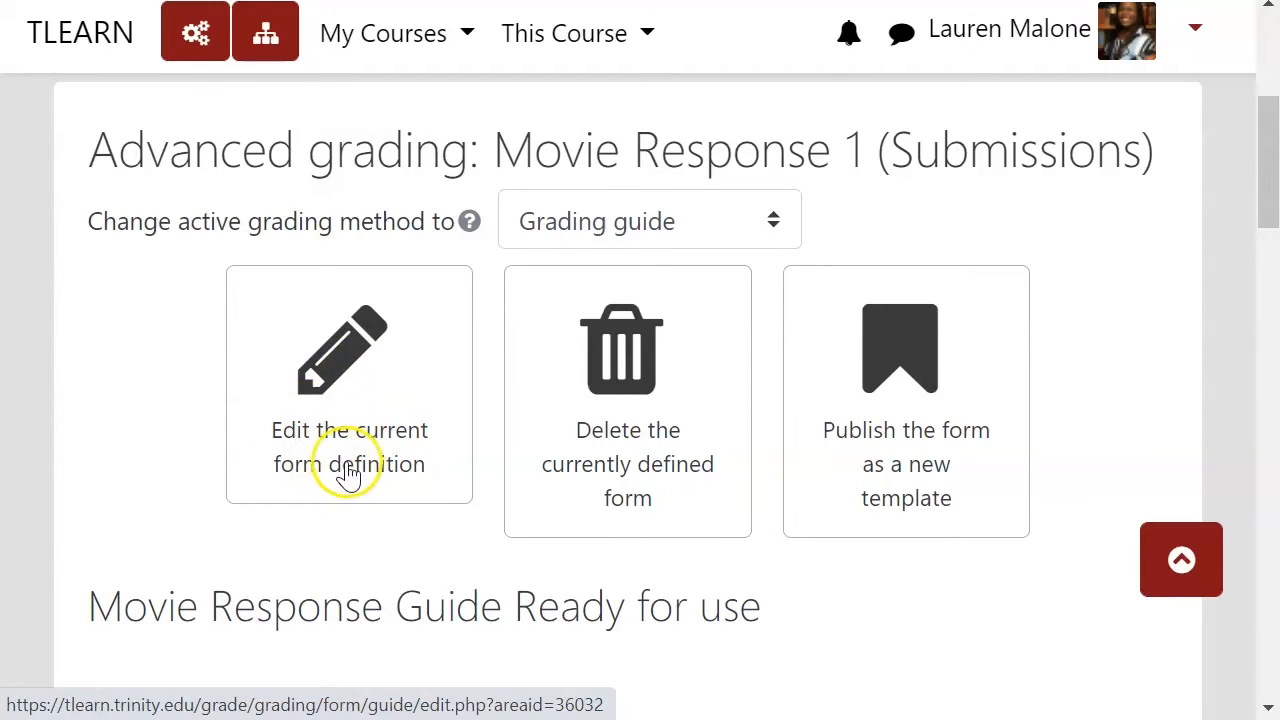
scroll(360, 470, down, 5)
scroll(418, 505, down, 5)
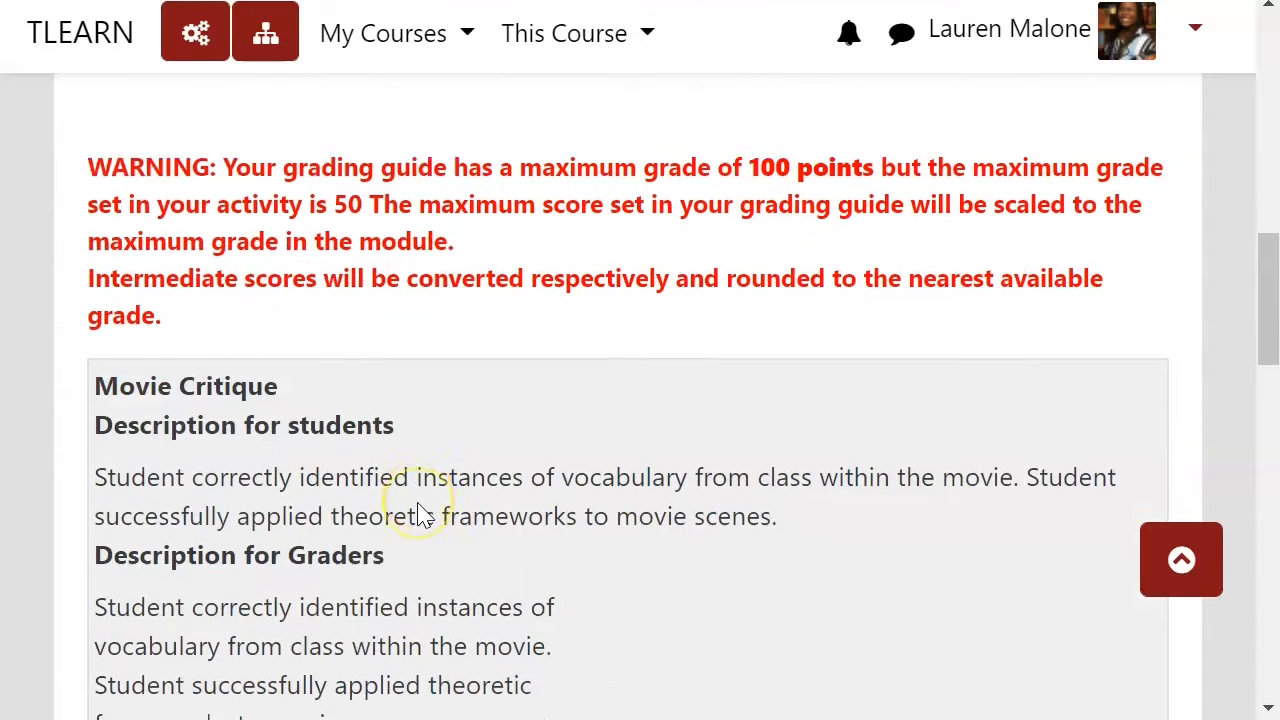
scroll(418, 505, up, 5)
scroll(420, 502, down, 6)
scroll(420, 500, up, 9)
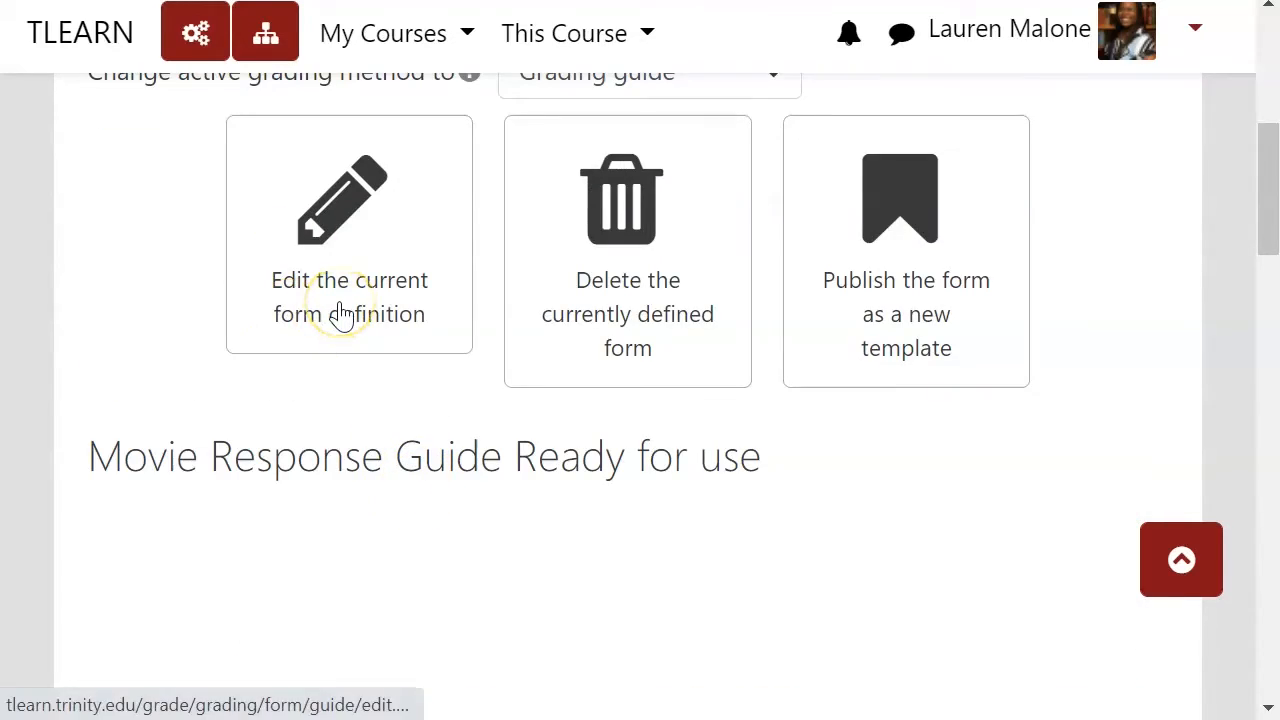
scroll(337, 318, down, 4)
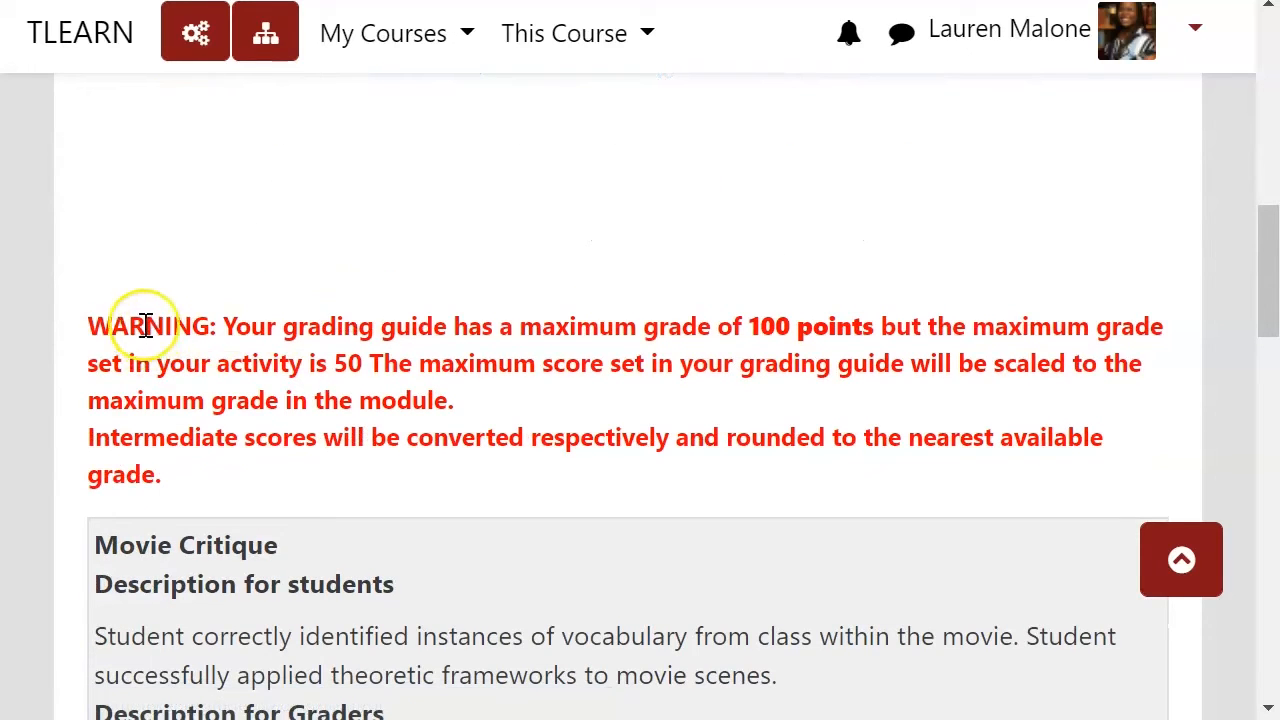
drag(88, 325, 368, 360)
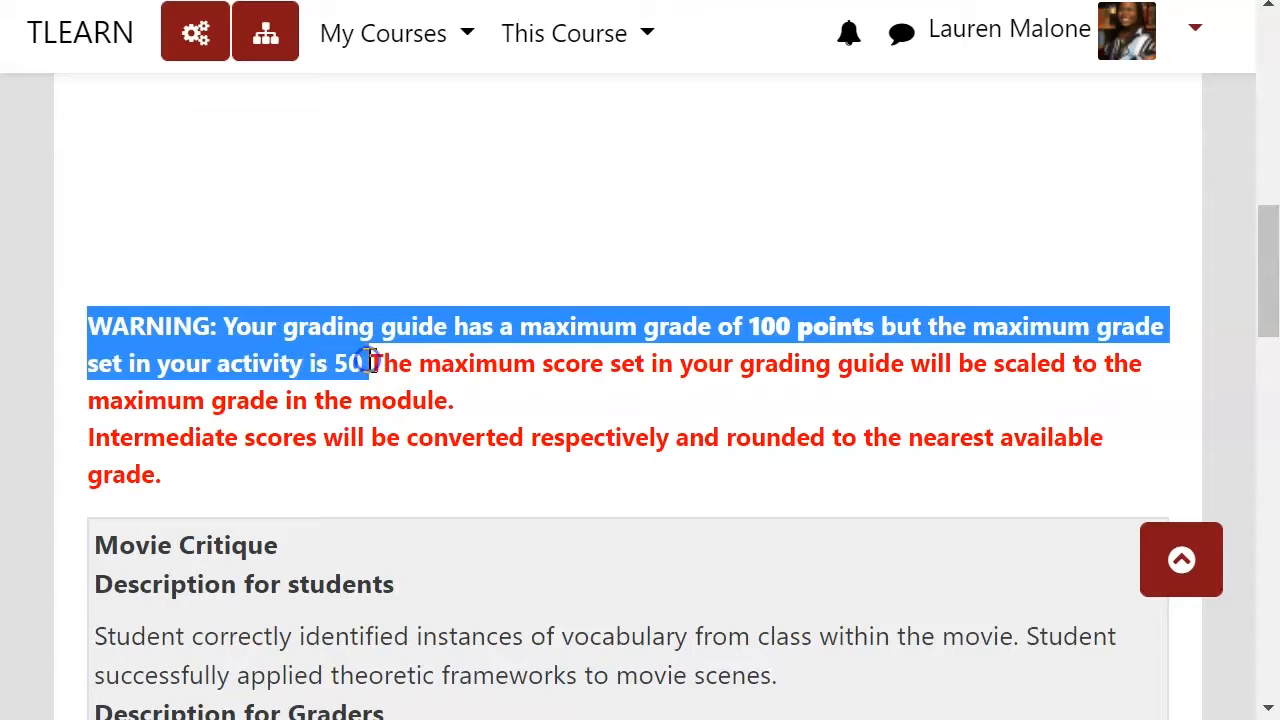
click(368, 360)
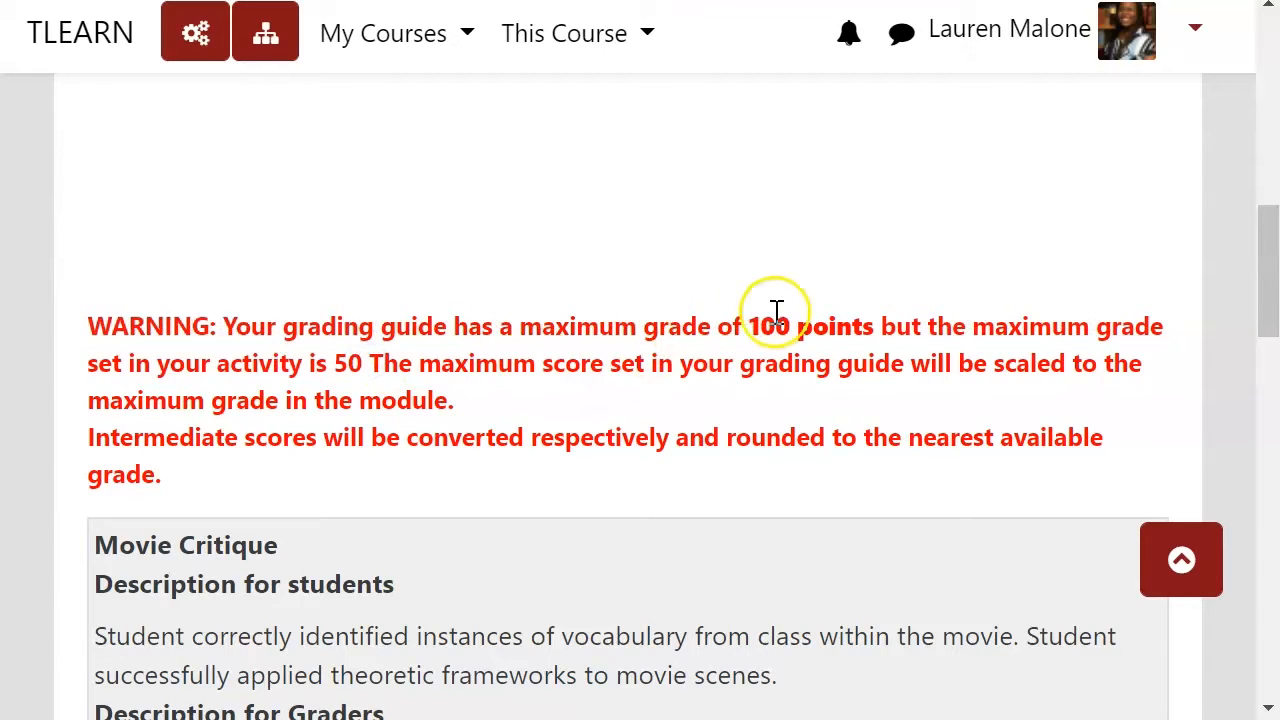
drag(752, 324, 876, 320)
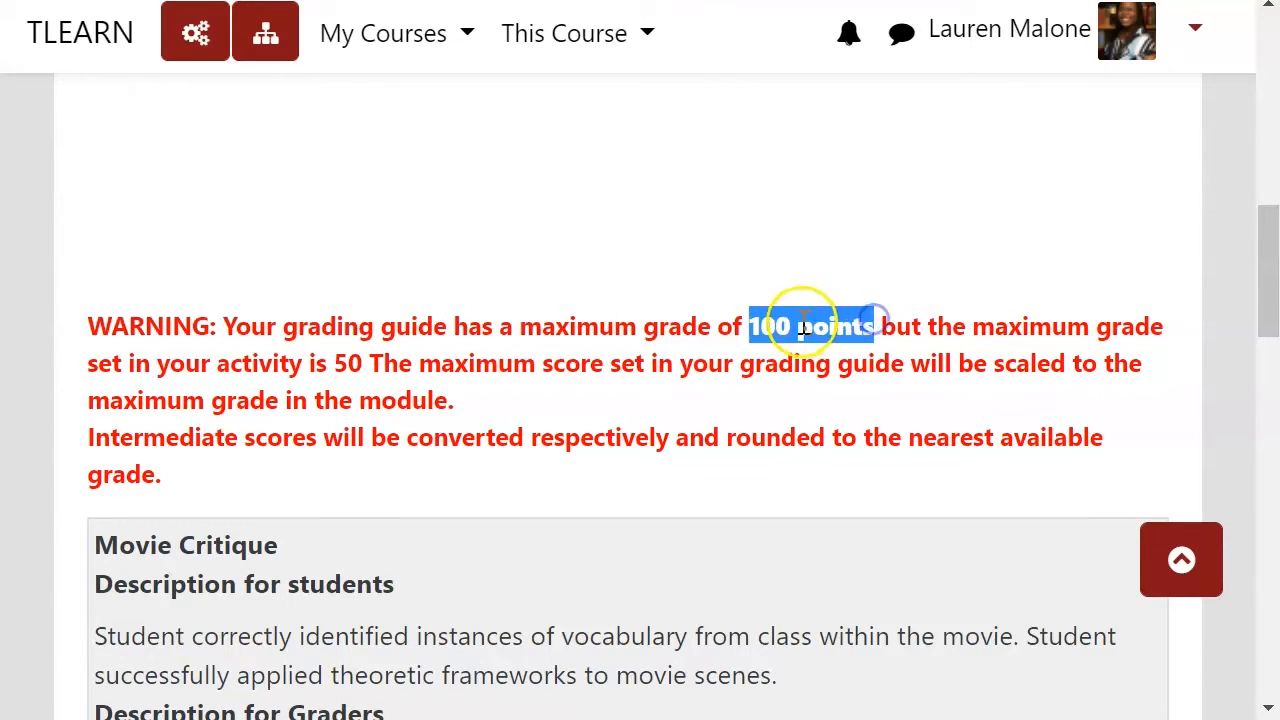
click(803, 327)
scroll(310, 390, up, 5)
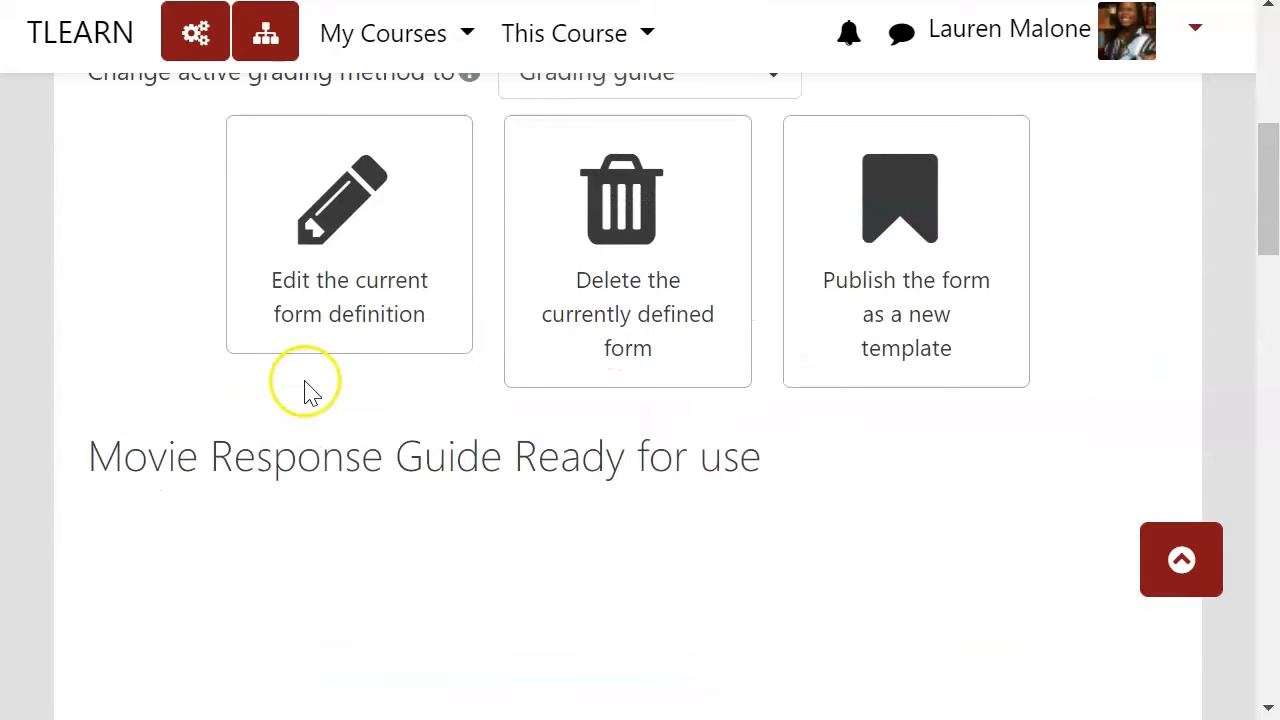
Step: Reopen the guide definition and set the Movie Critique maximum score to 10
click(300, 243)
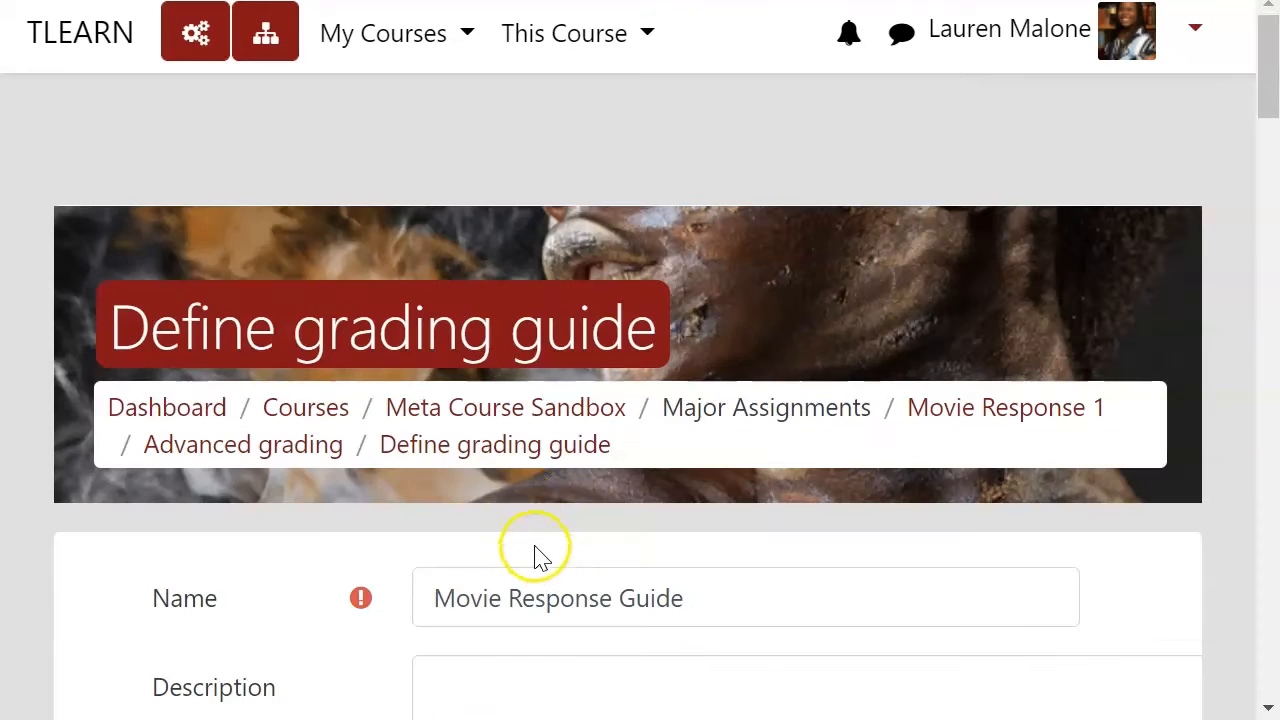
scroll(535, 555, down, 15)
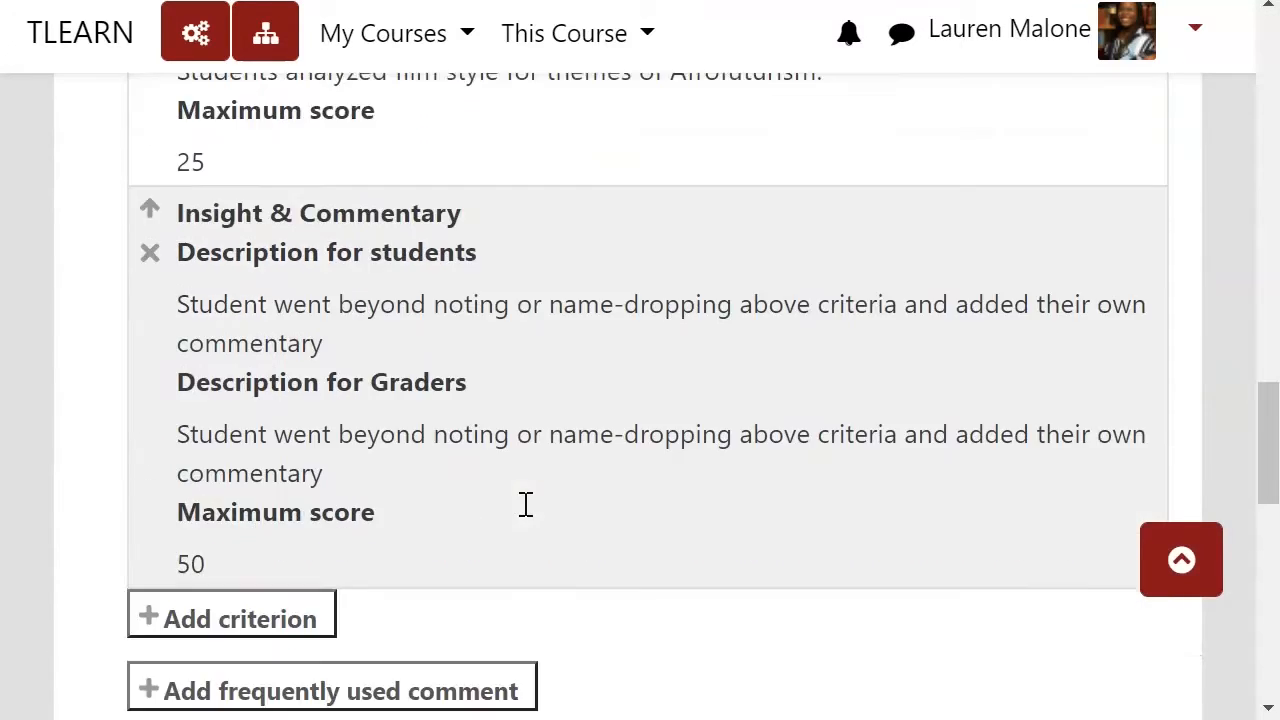
scroll(526, 504, down, 4)
scroll(329, 506, up, 9)
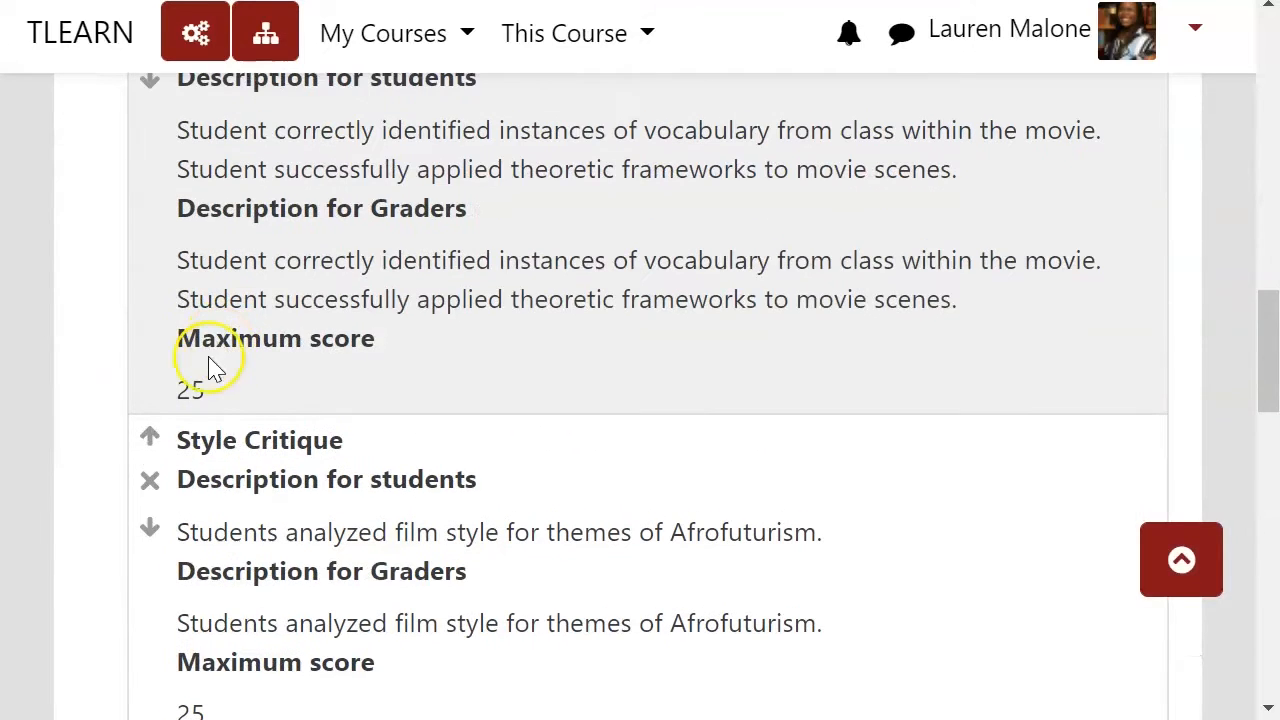
click(191, 389)
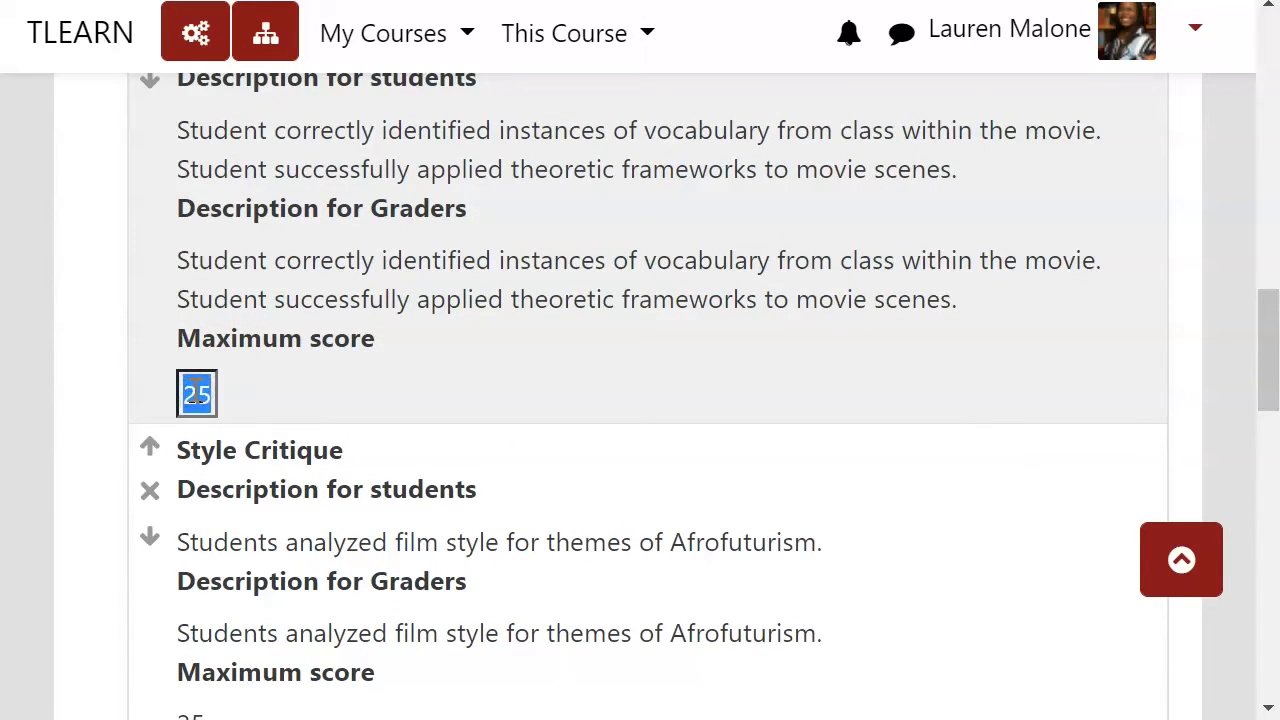
text(10)
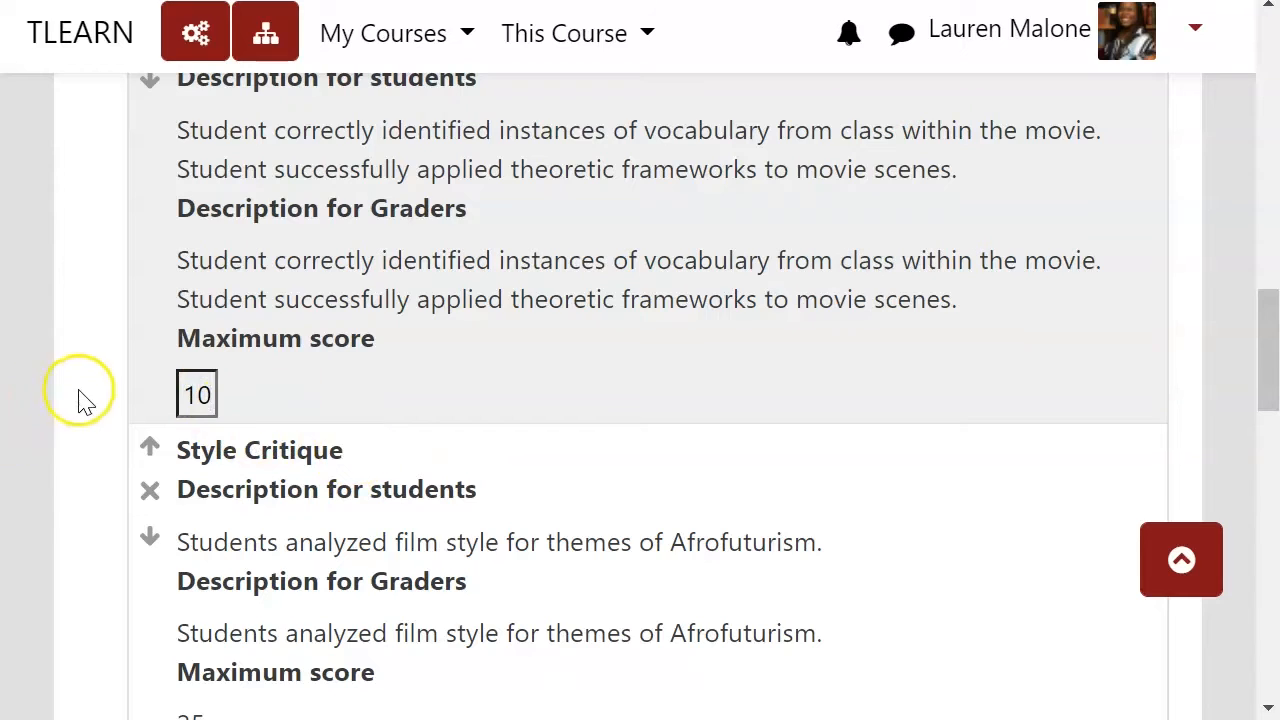
click(84, 398)
Step: Set the Style Critique maximum score to 10 and select the Insight & Commentary maximum score for editing
scroll(150, 420, down, 5)
click(193, 258)
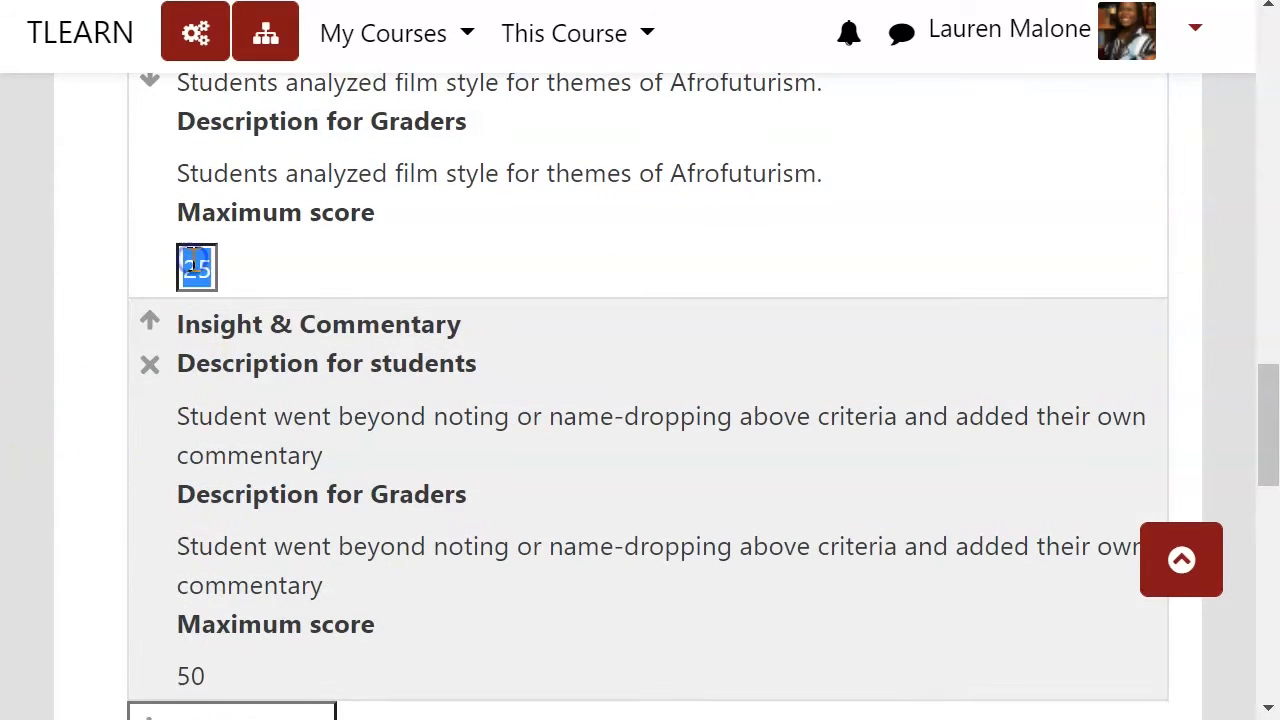
click(105, 262)
scroll(103, 300, down, 3)
click(193, 368)
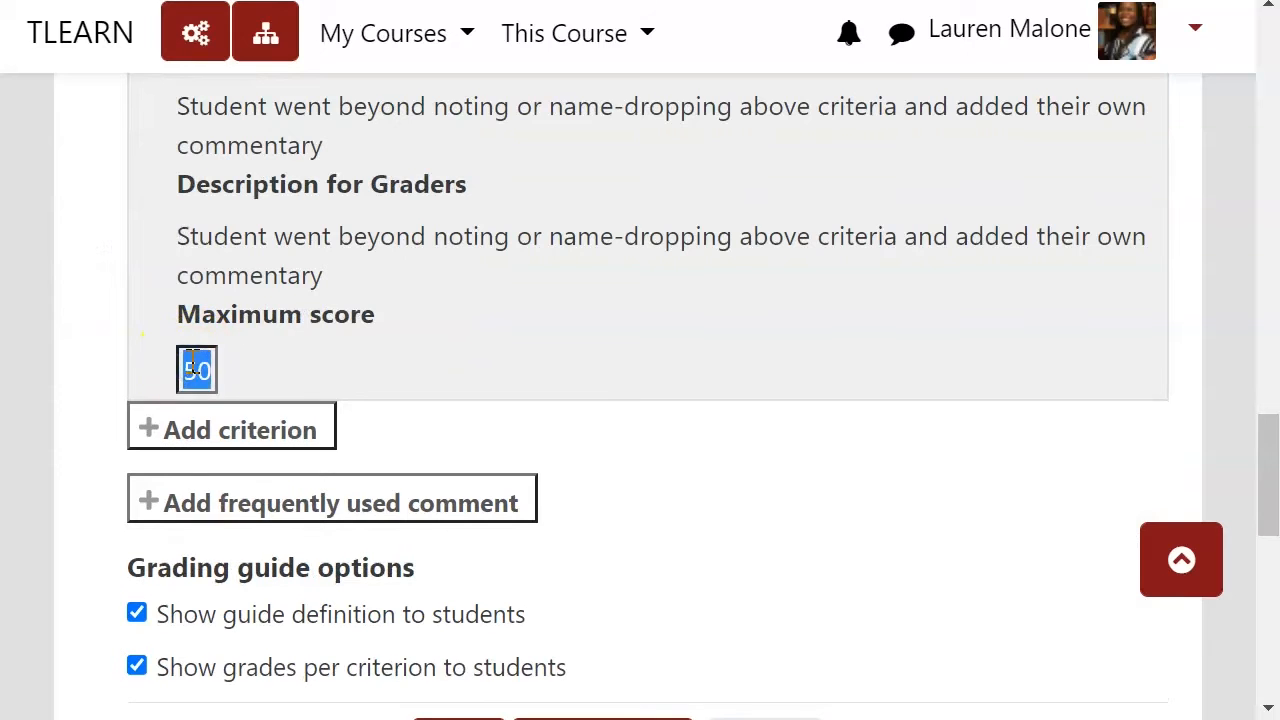
click(107, 369)
Step: Save the edited grading guide and review its criteria and maximum scores
scroll(109, 366, down, 6)
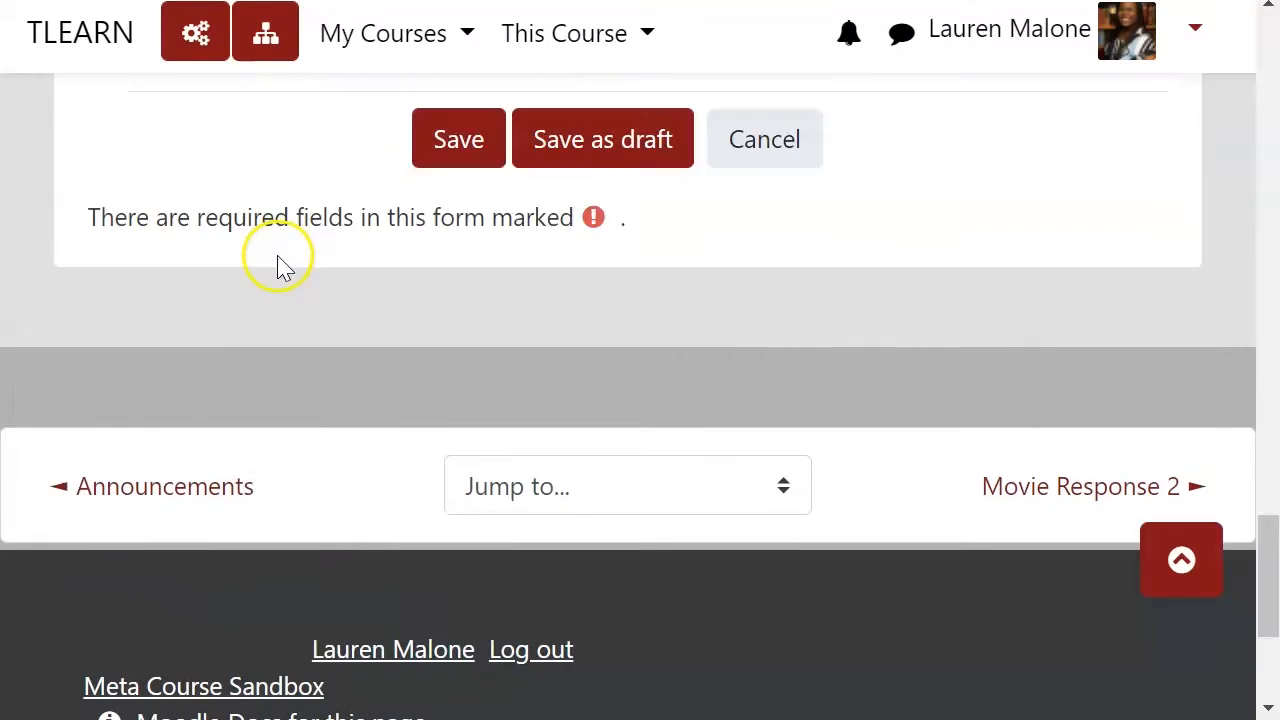
scroll(450, 285, up, 2)
click(450, 285)
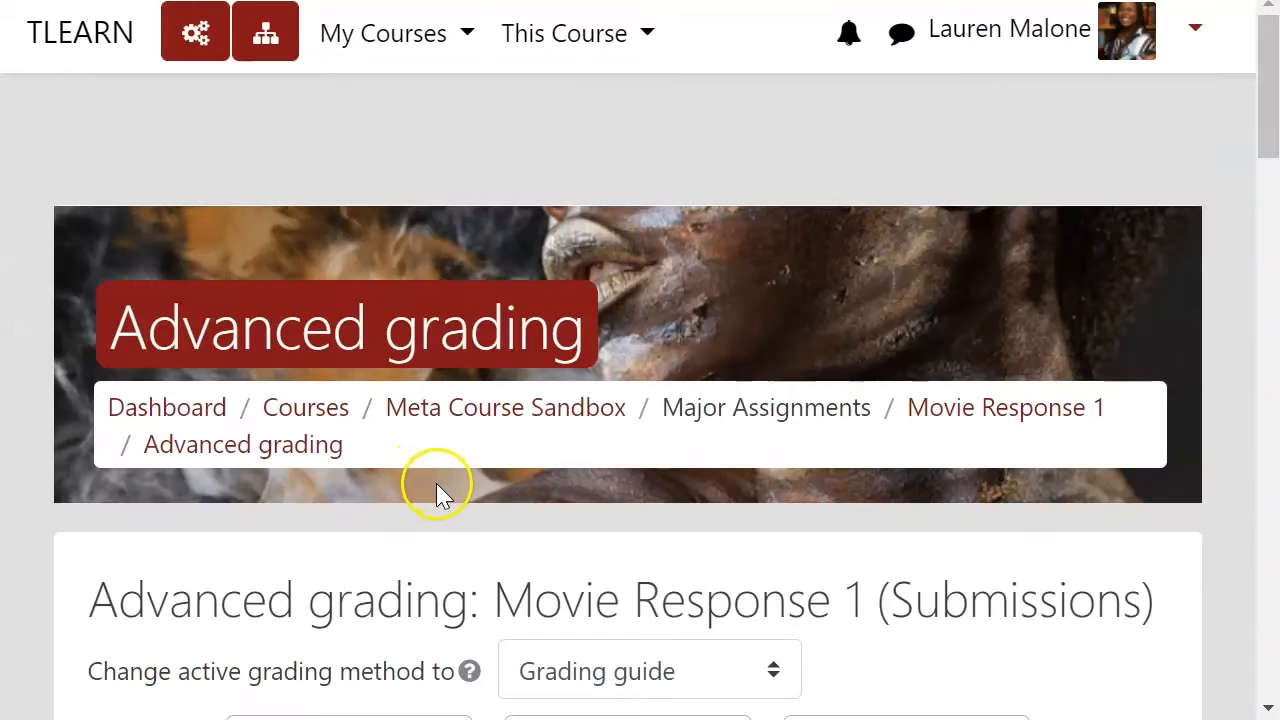
scroll(436, 485, down, 8)
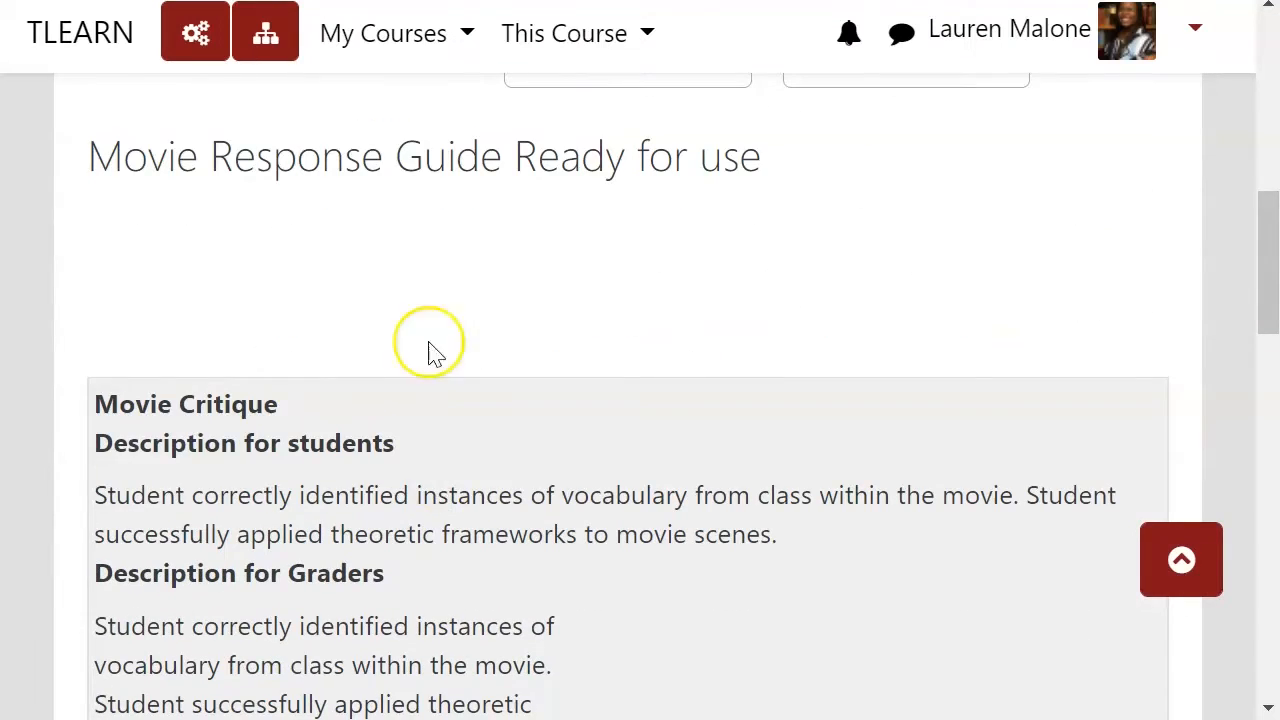
scroll(525, 345, down, 4)
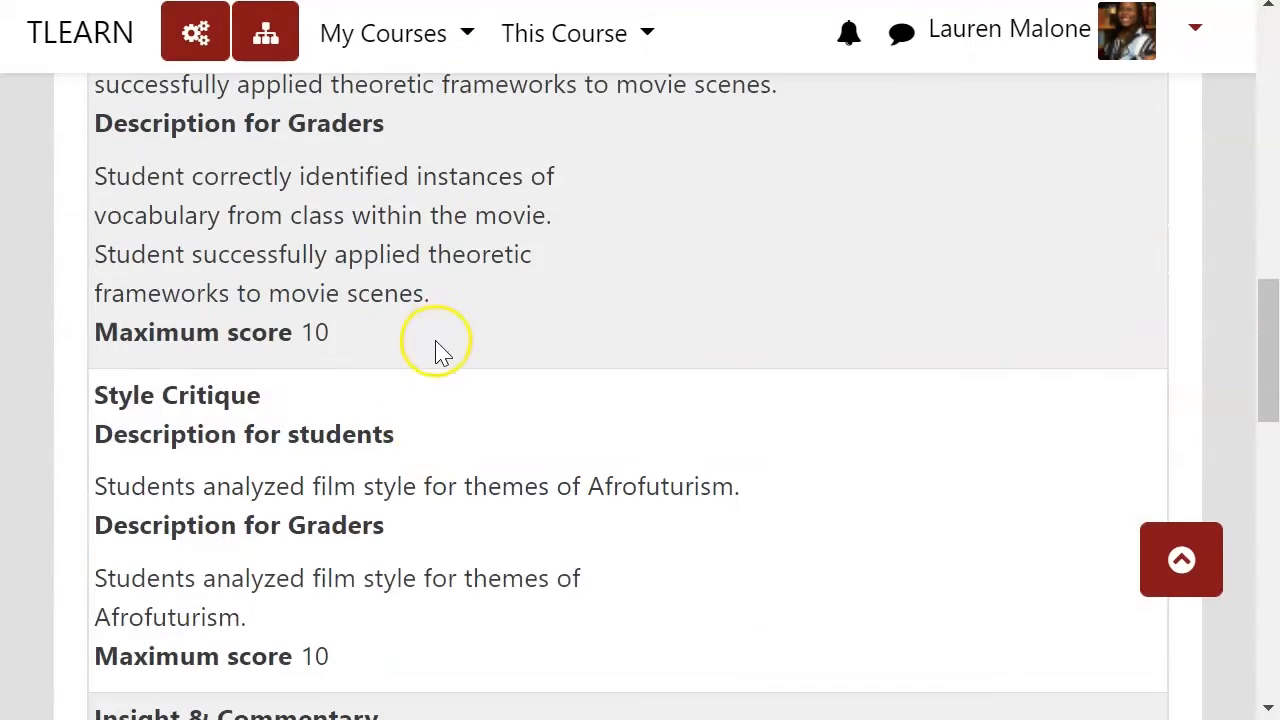
scroll(443, 353, up, 7)
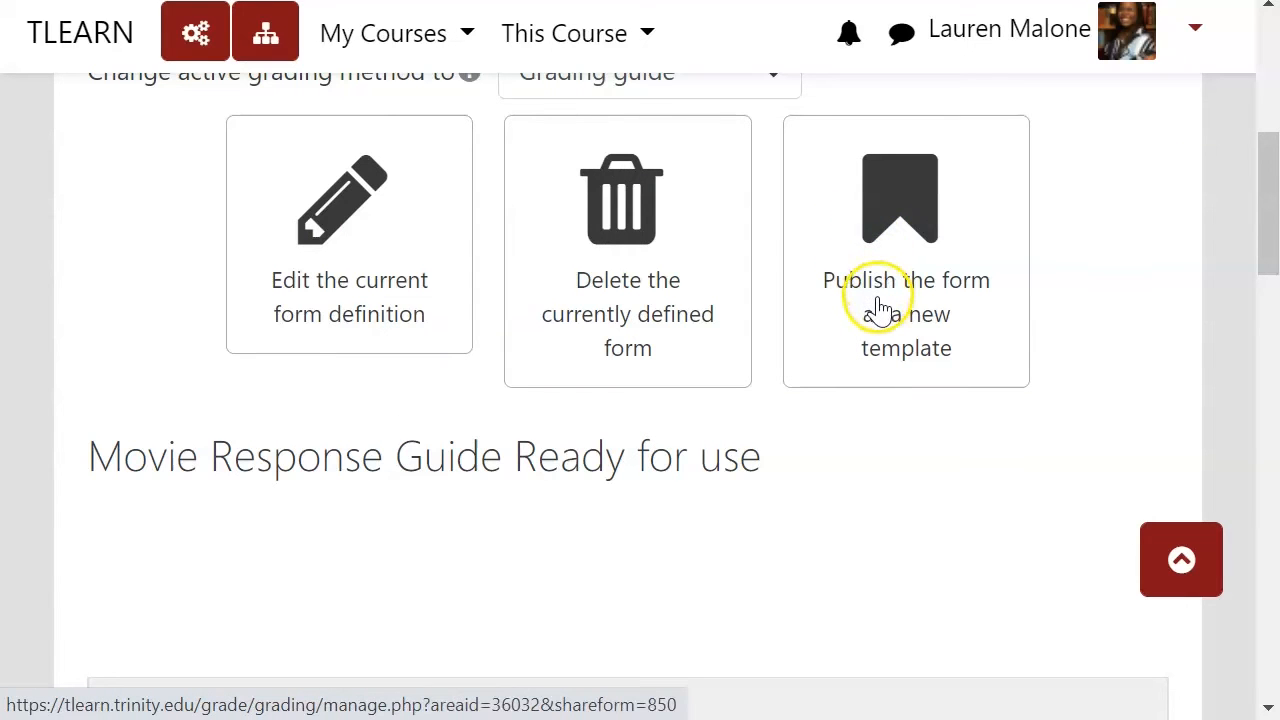
scroll(700, 440, up, 3)
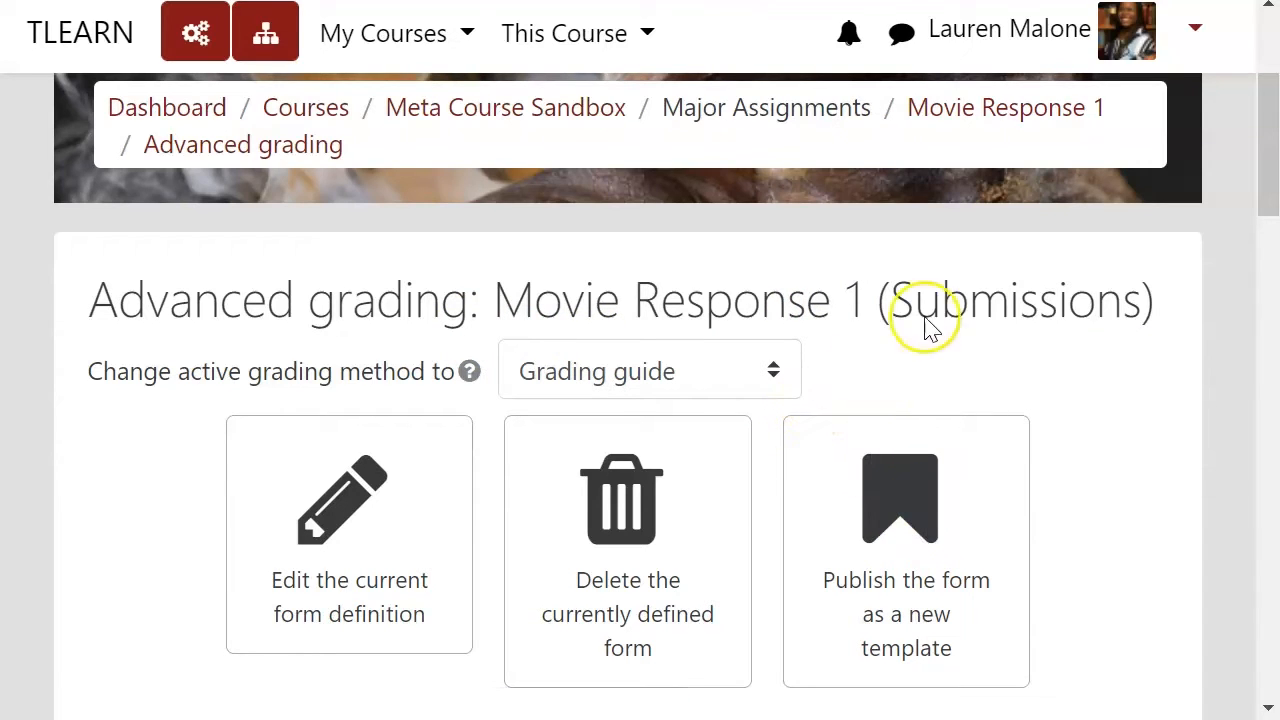
Step: Open the Movie Response 1 submissions list and start grading the first student's submission
click(953, 112)
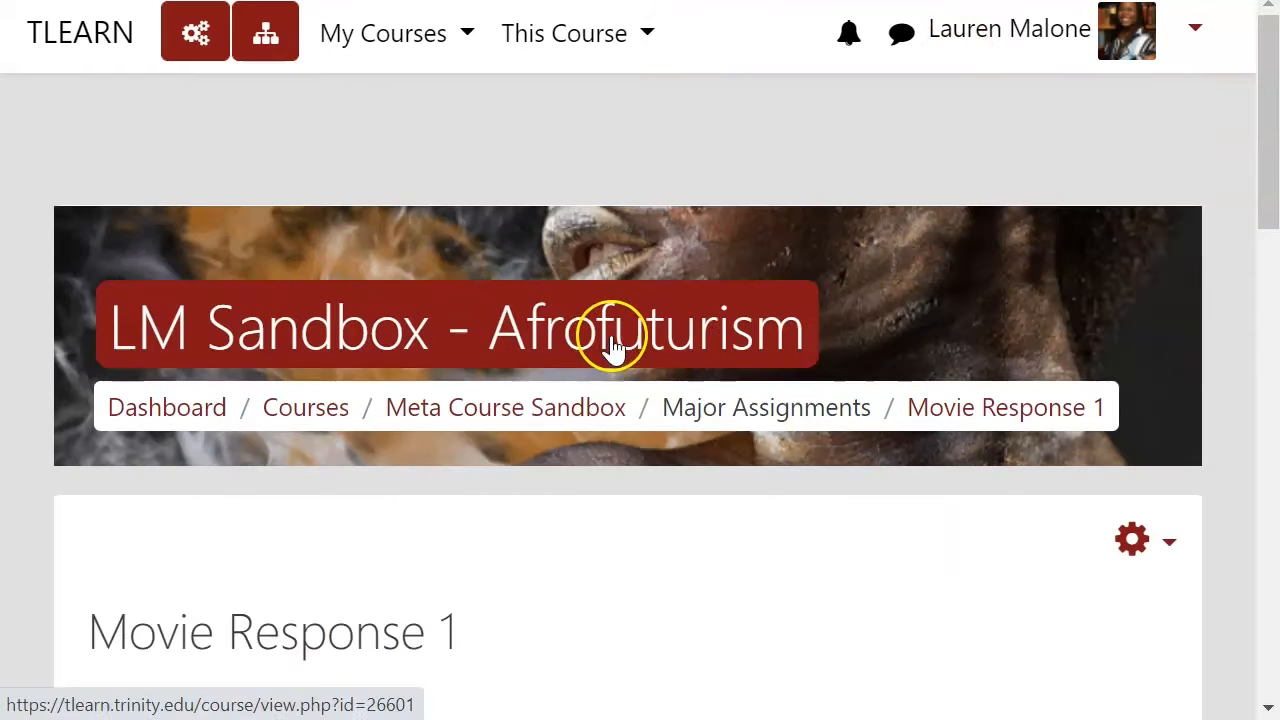
scroll(730, 552, down, 7)
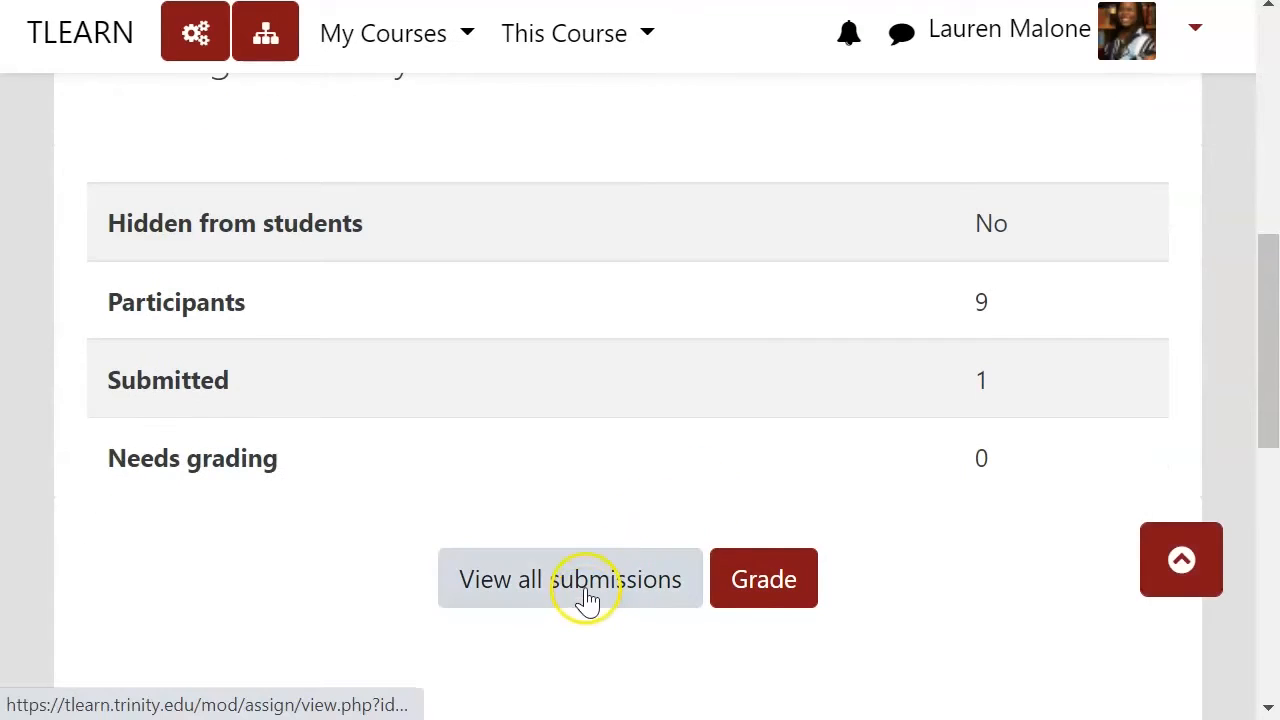
click(587, 598)
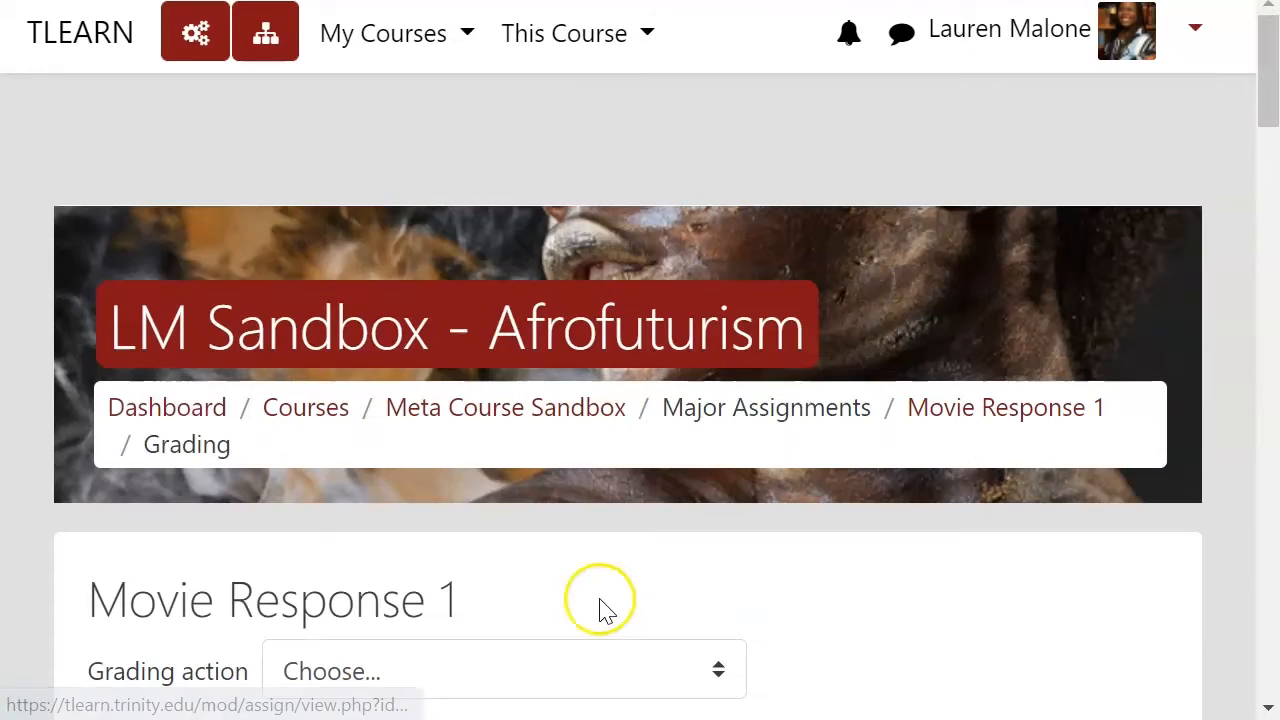
scroll(641, 567, down, 3)
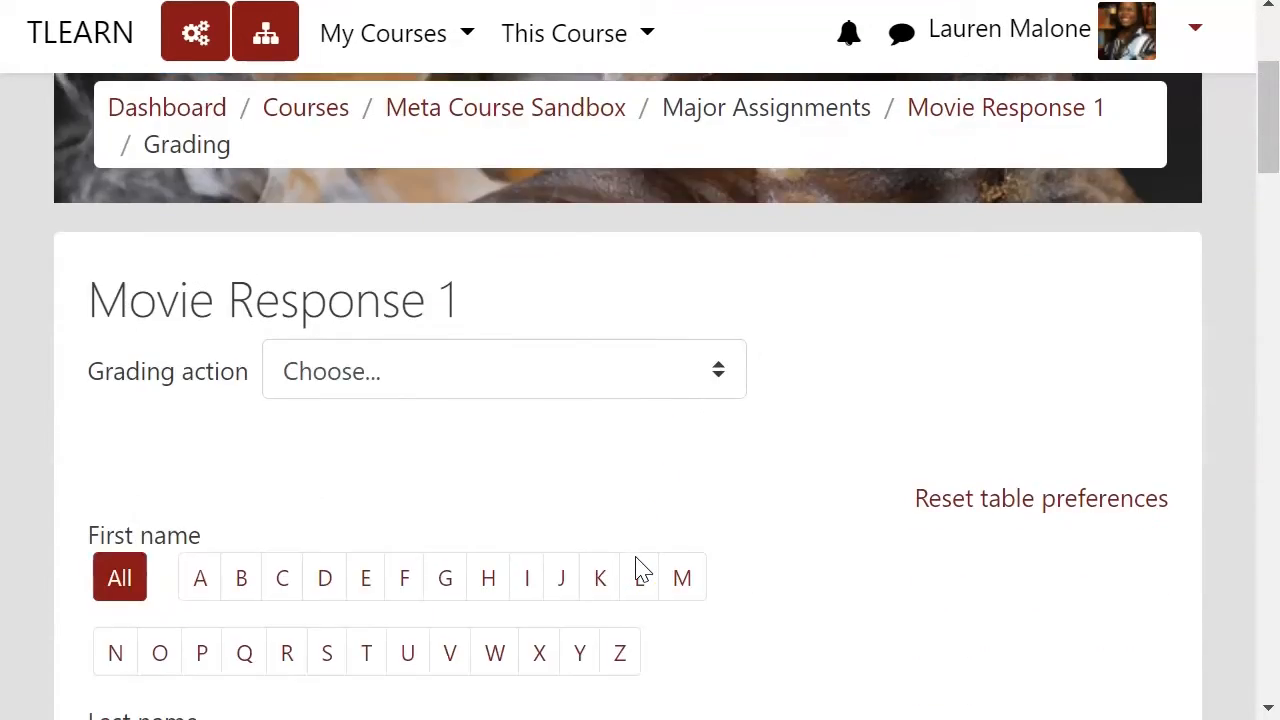
scroll(666, 514, down, 5)
scroll(675, 490, down, 4)
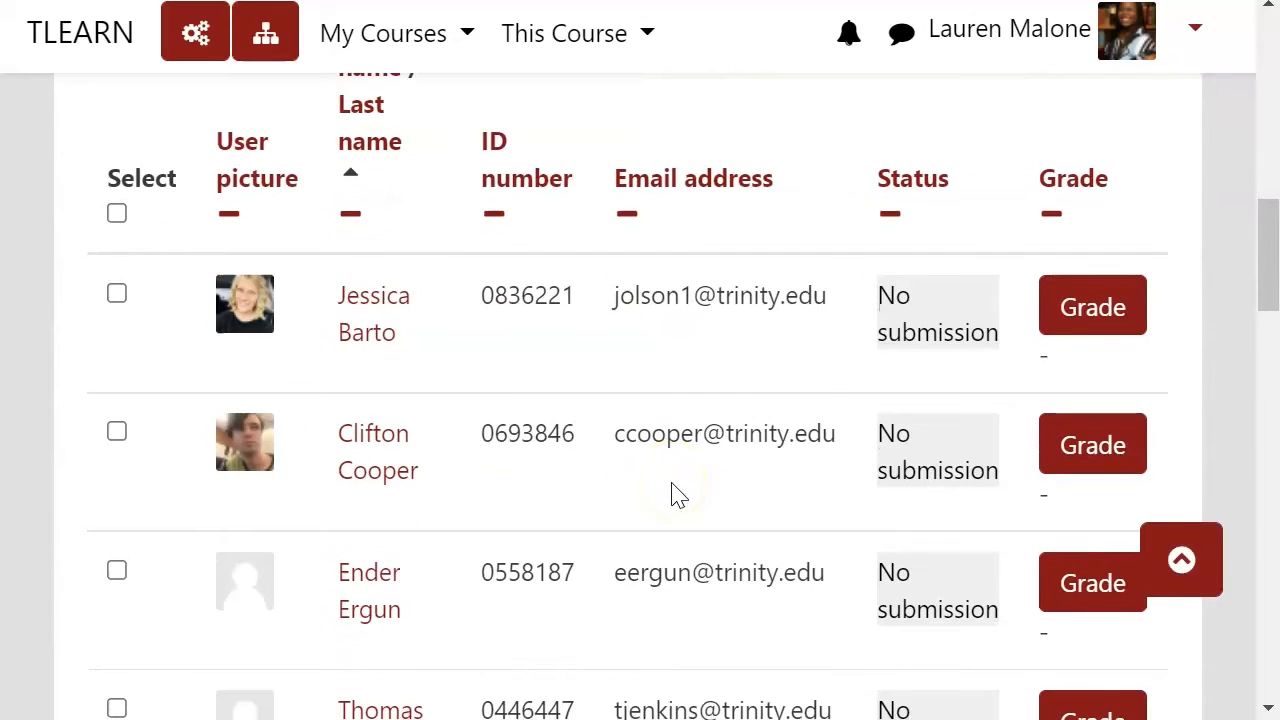
scroll(666, 380, up, 3)
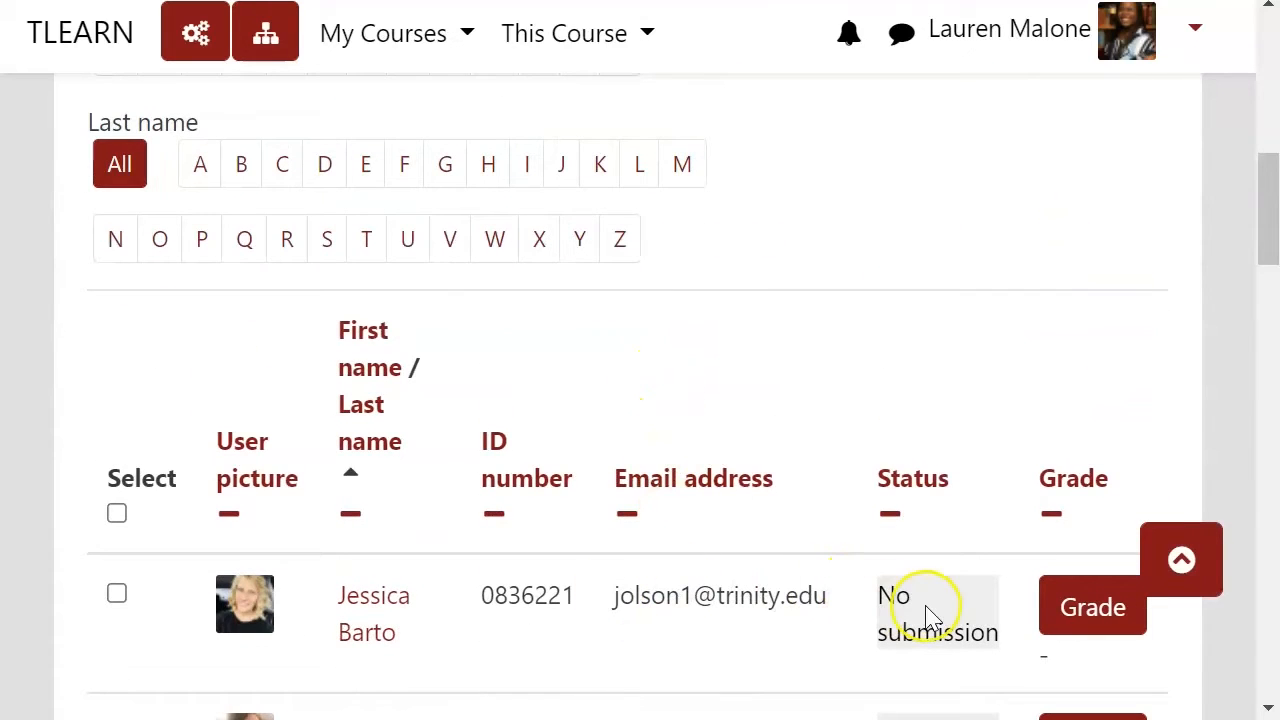
click(1085, 612)
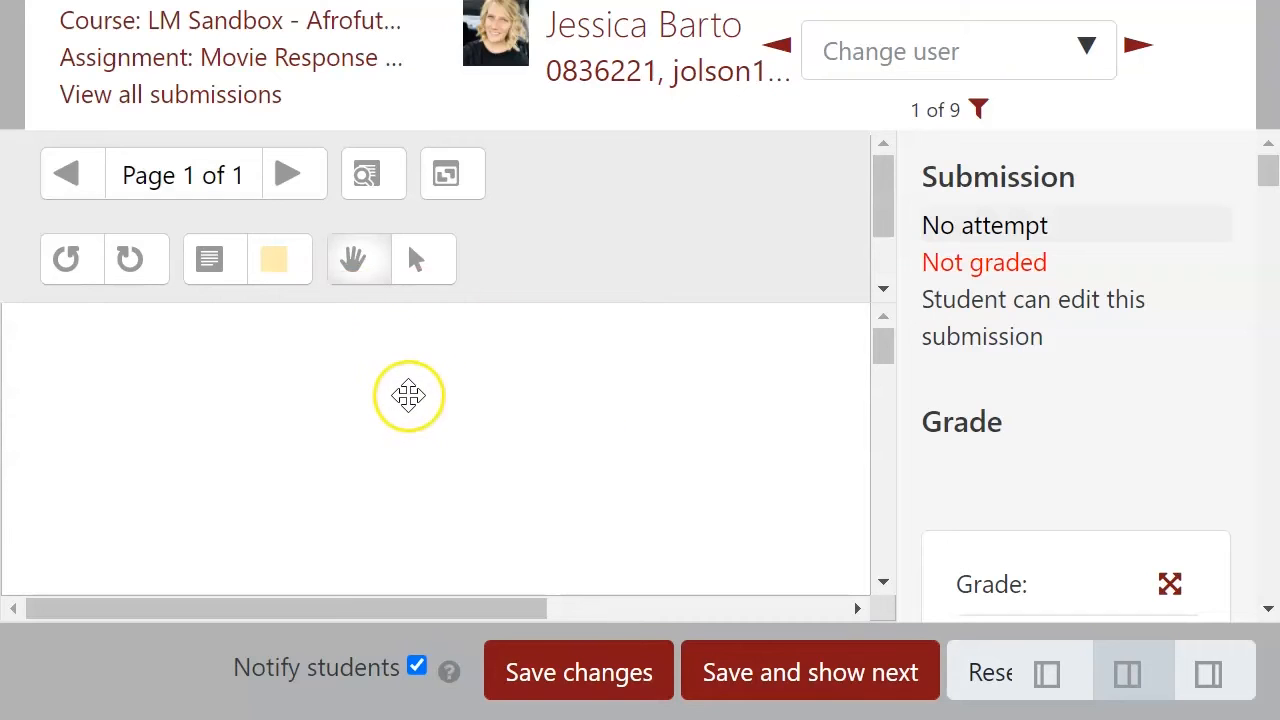
Step: Add a blue comment annotation on the document page reading "Great introduction!"
click(279, 262)
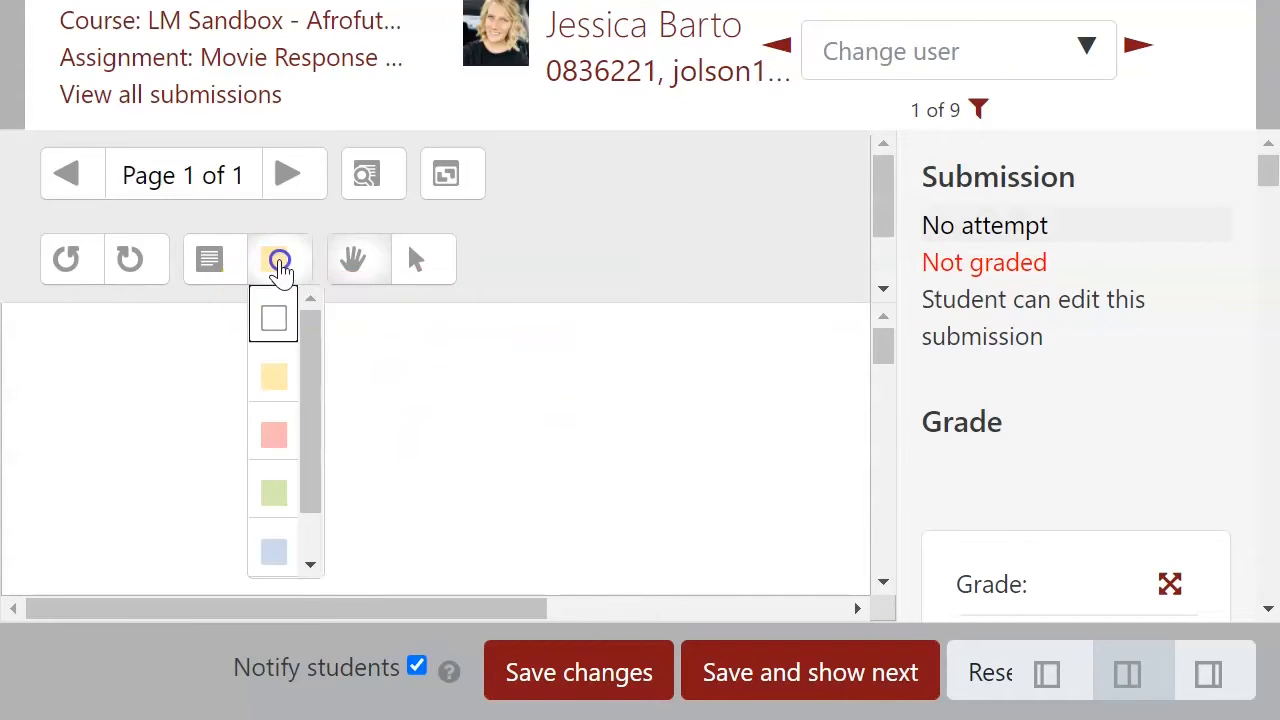
click(275, 547)
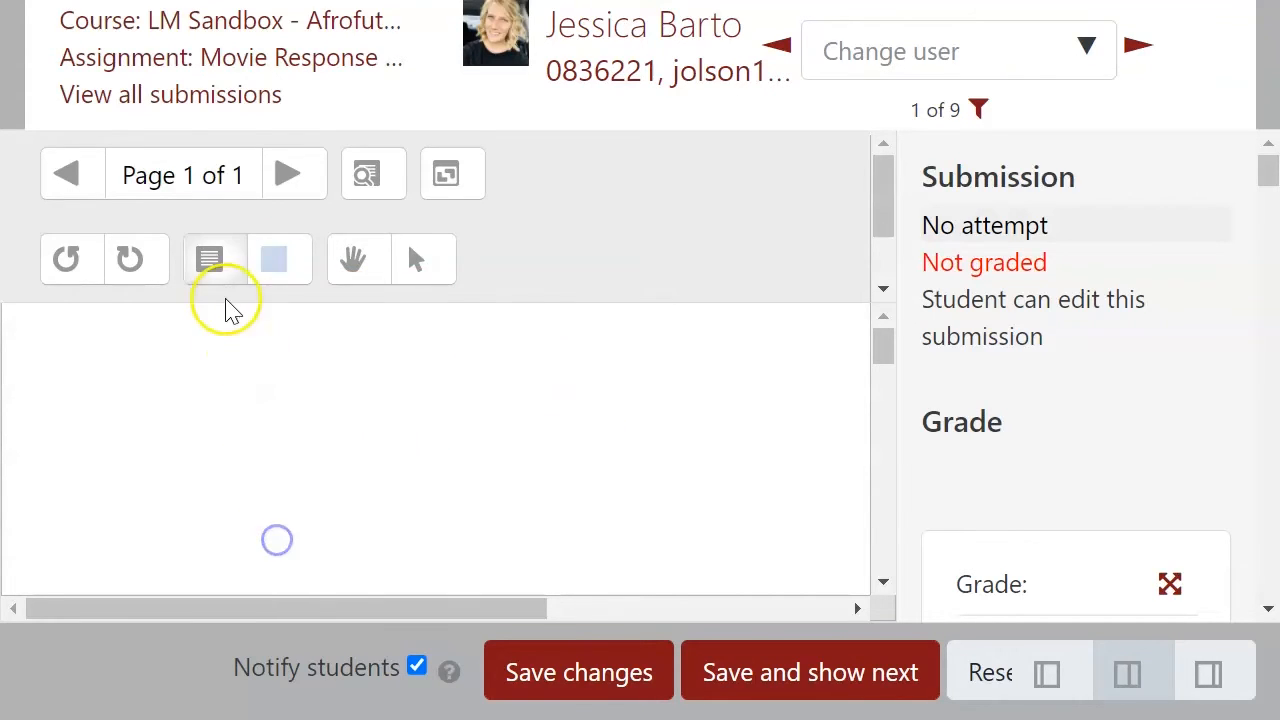
click(211, 264)
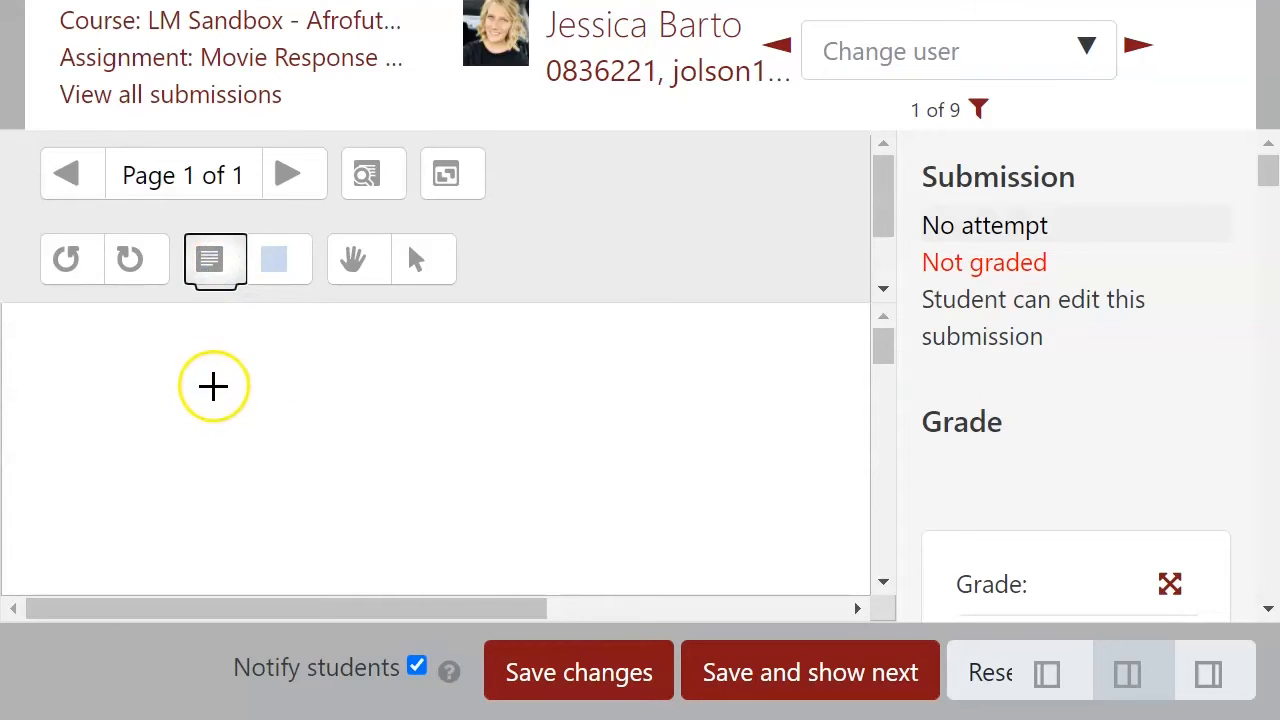
drag(174, 366, 688, 569)
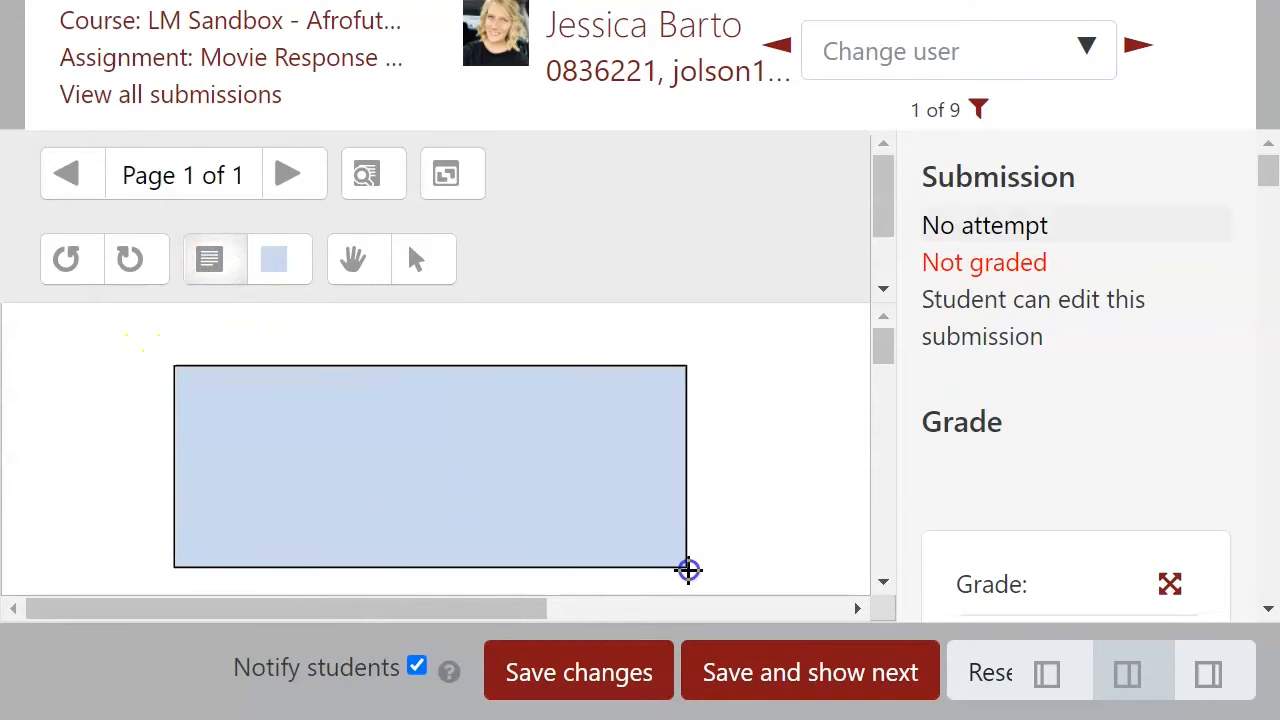
click(343, 406)
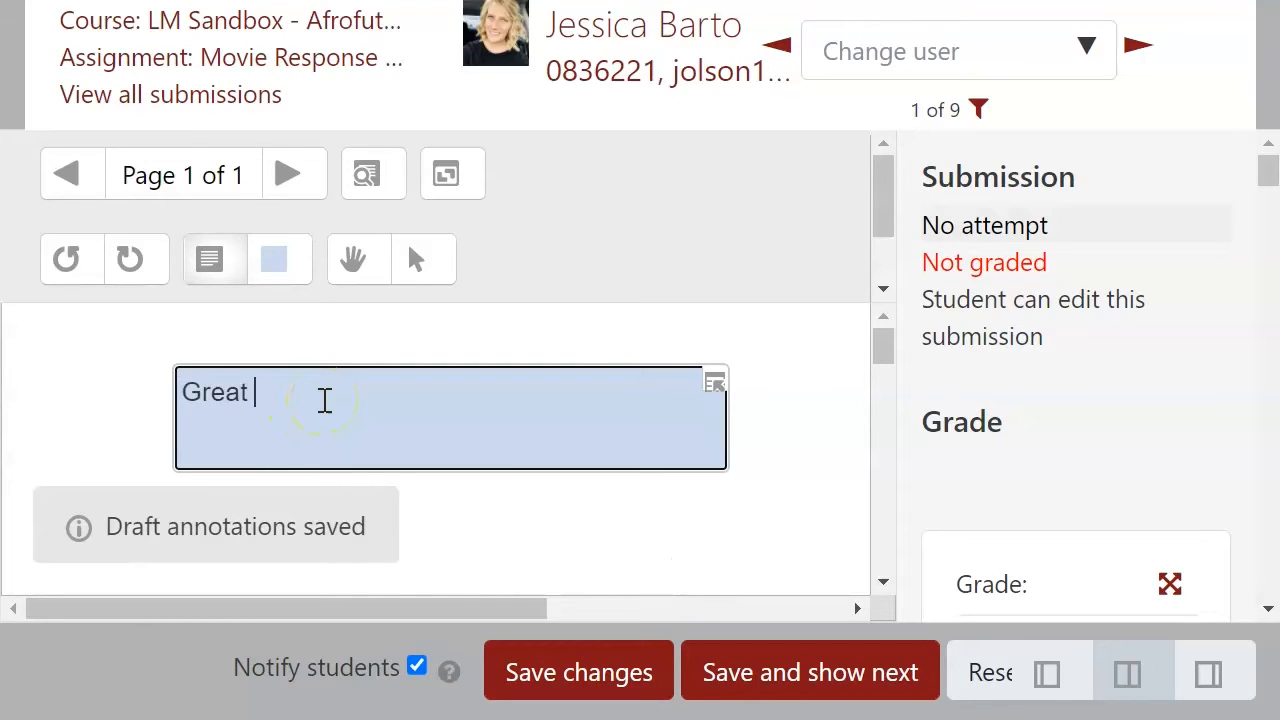
text(Great introduc)
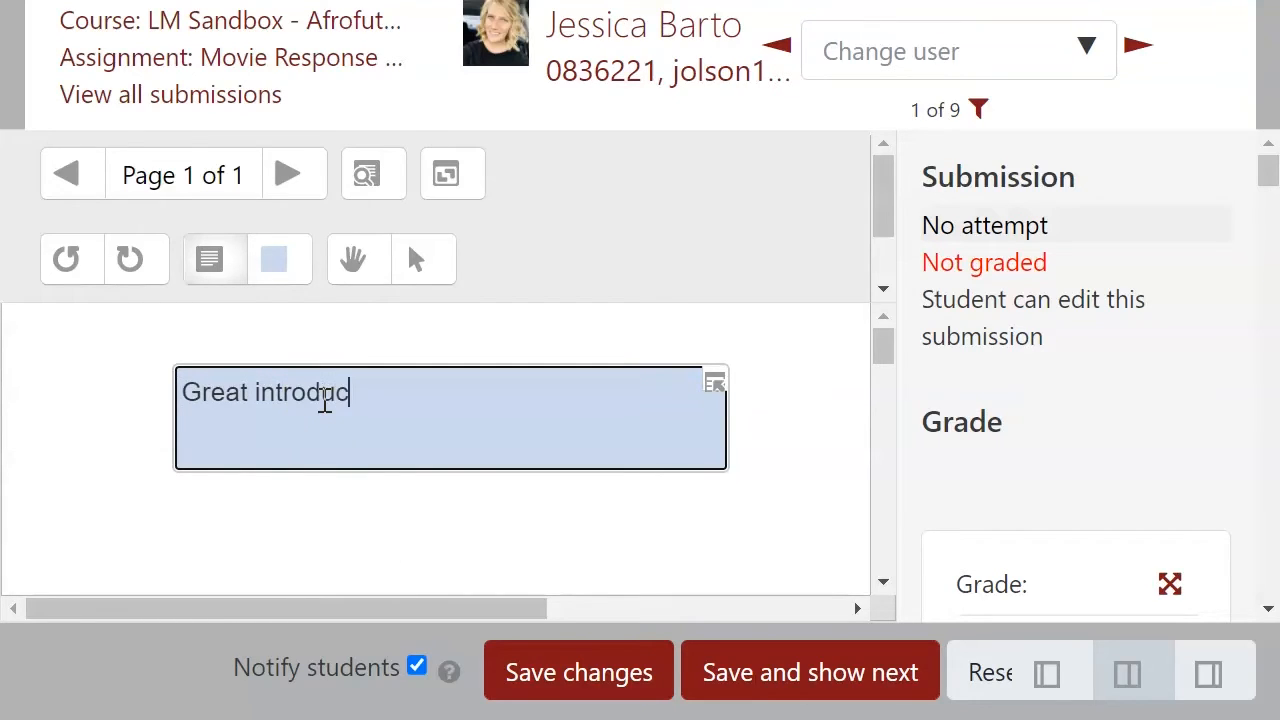
text(tion!)
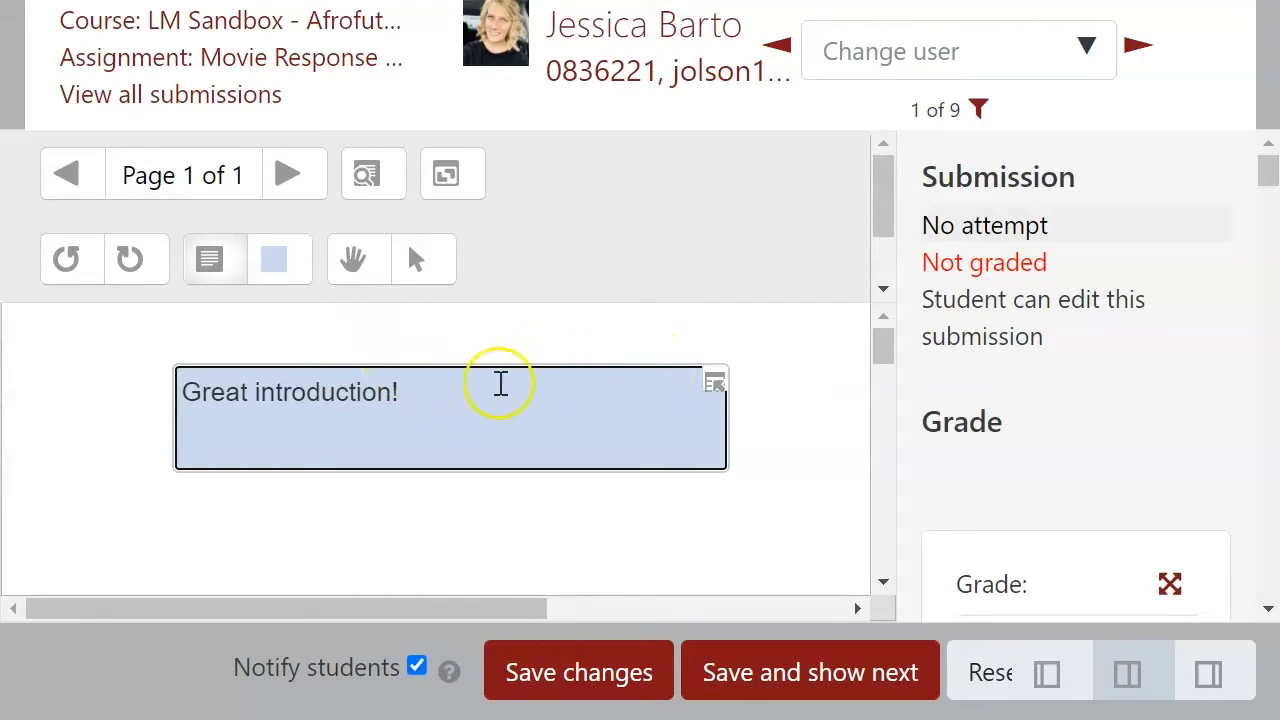
Step: Add the "Great introduction!" comment to the comment quicklist
click(714, 382)
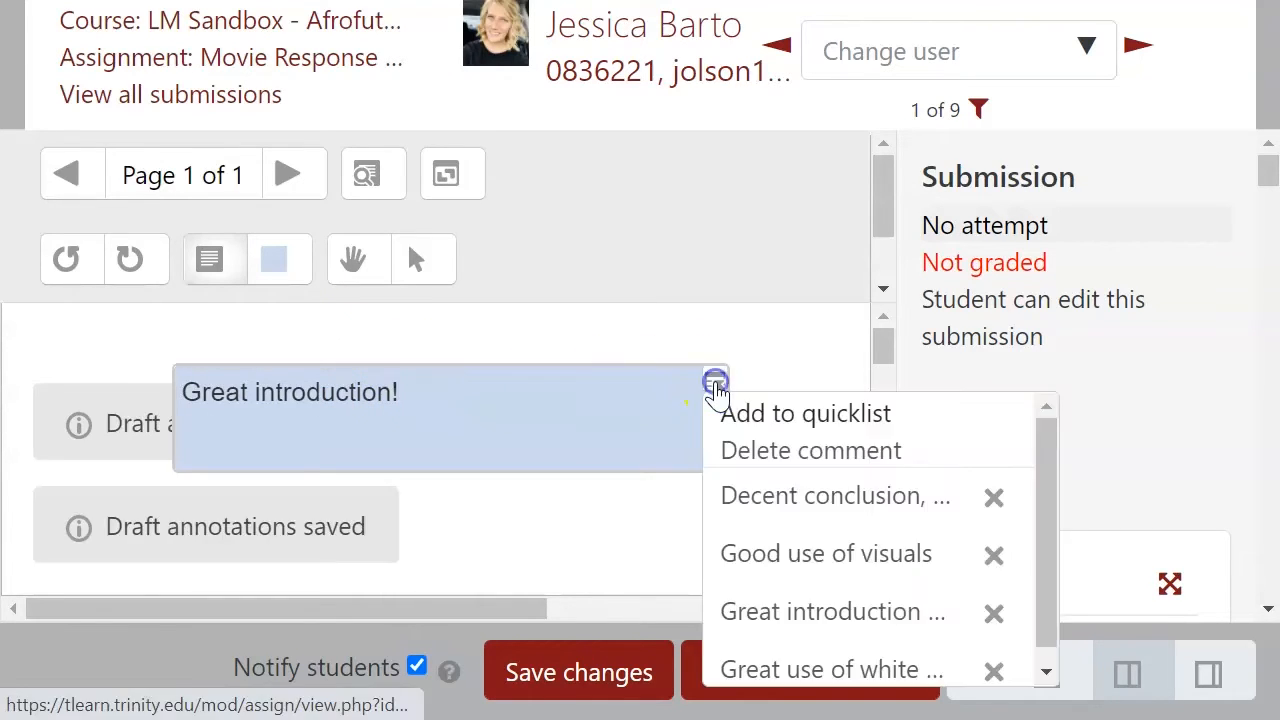
click(798, 414)
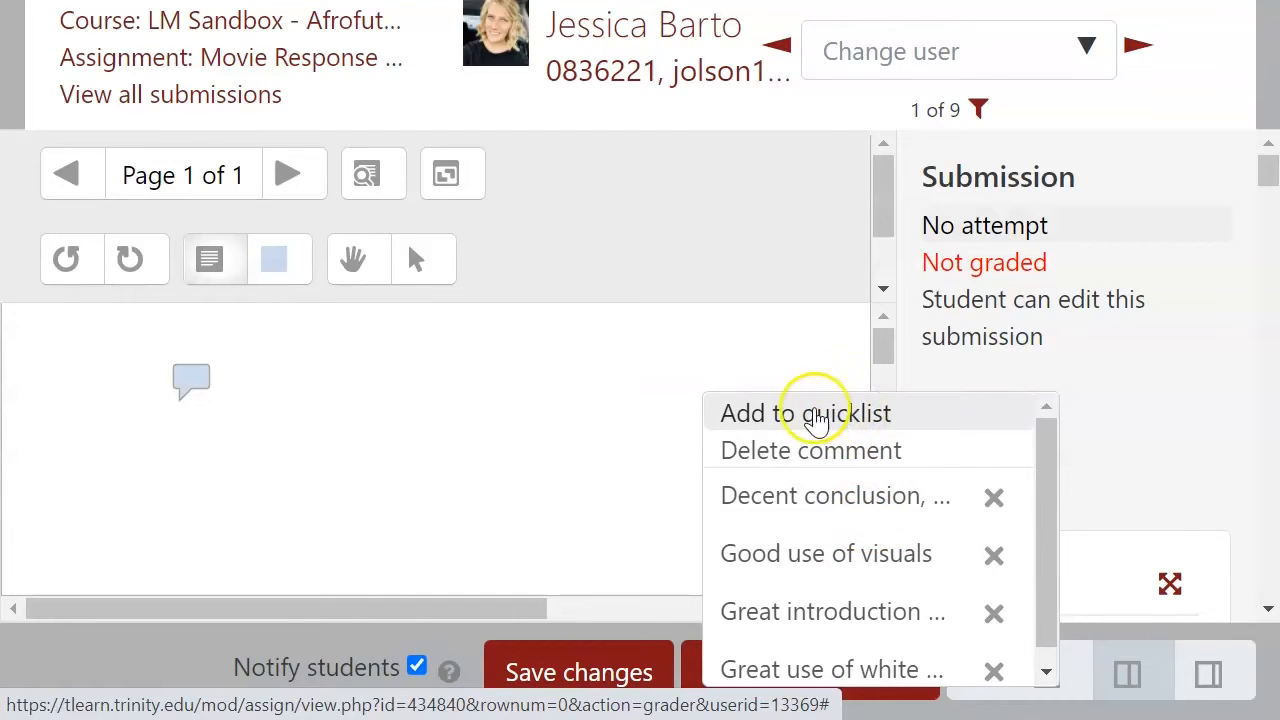
click(617, 384)
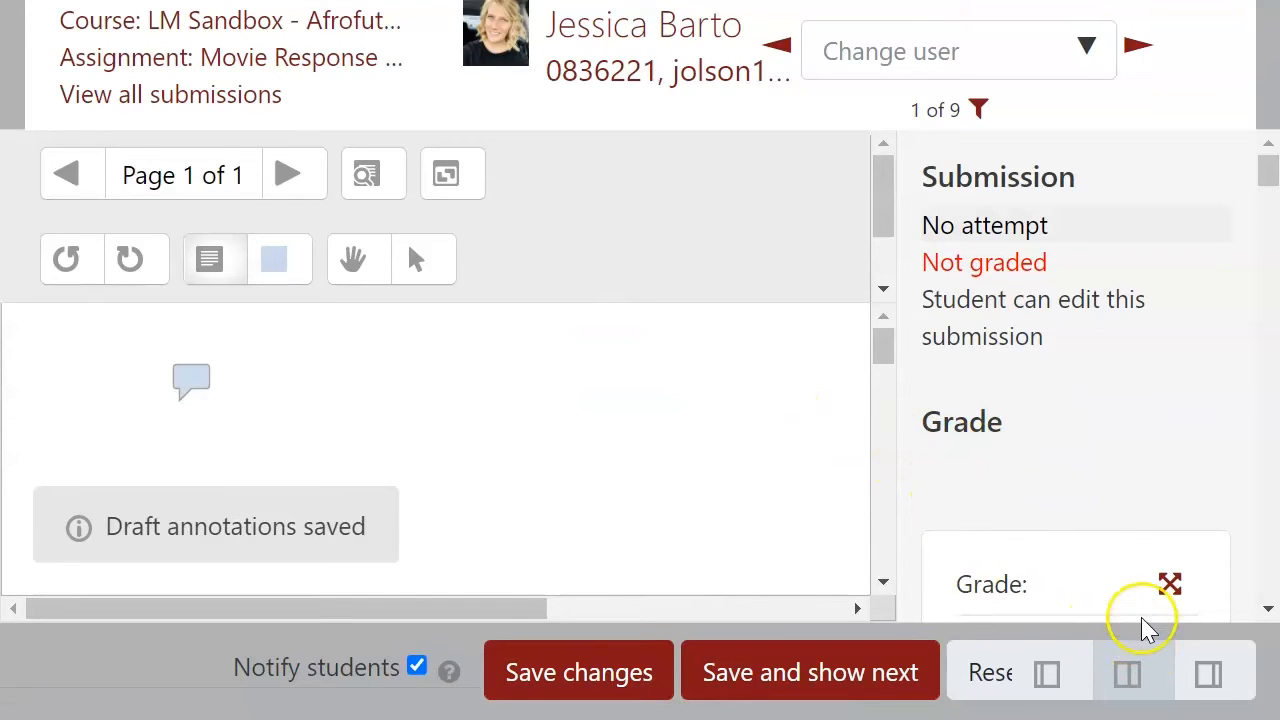
Step: Expand the grading panel, review the Movie Critique criterion, and give it a score of 10
click(1050, 684)
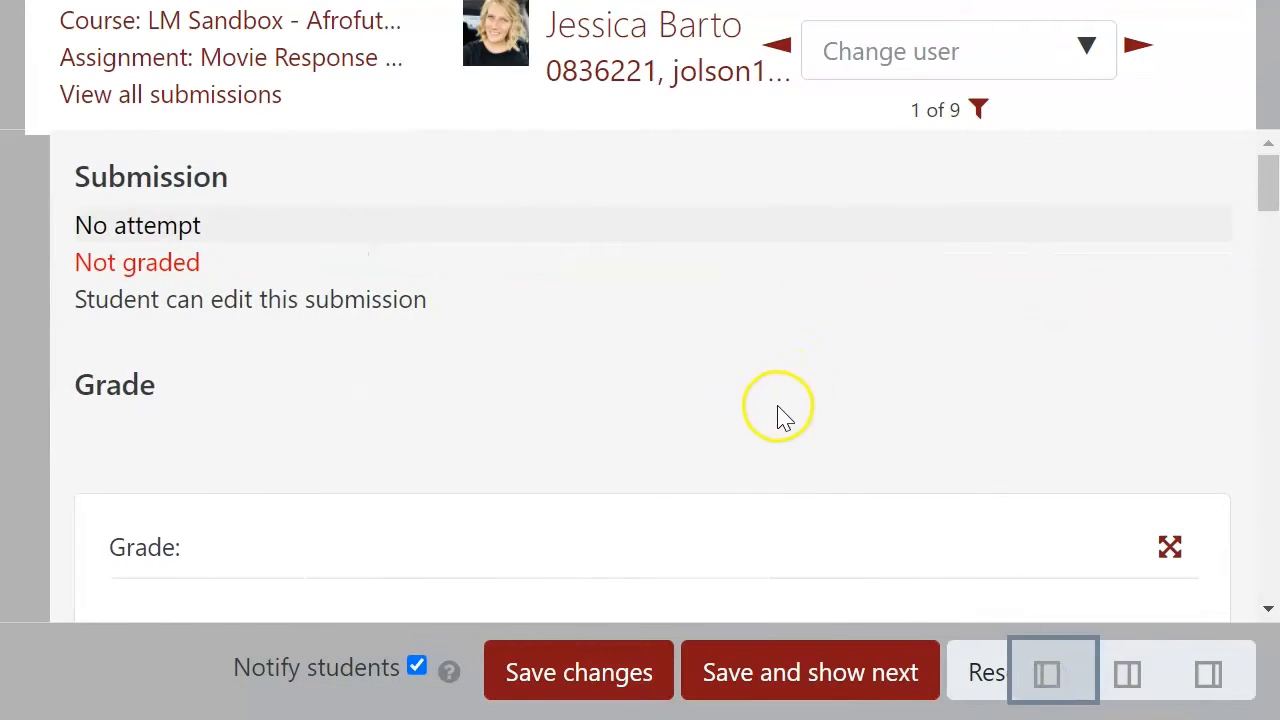
scroll(745, 390, down, 5)
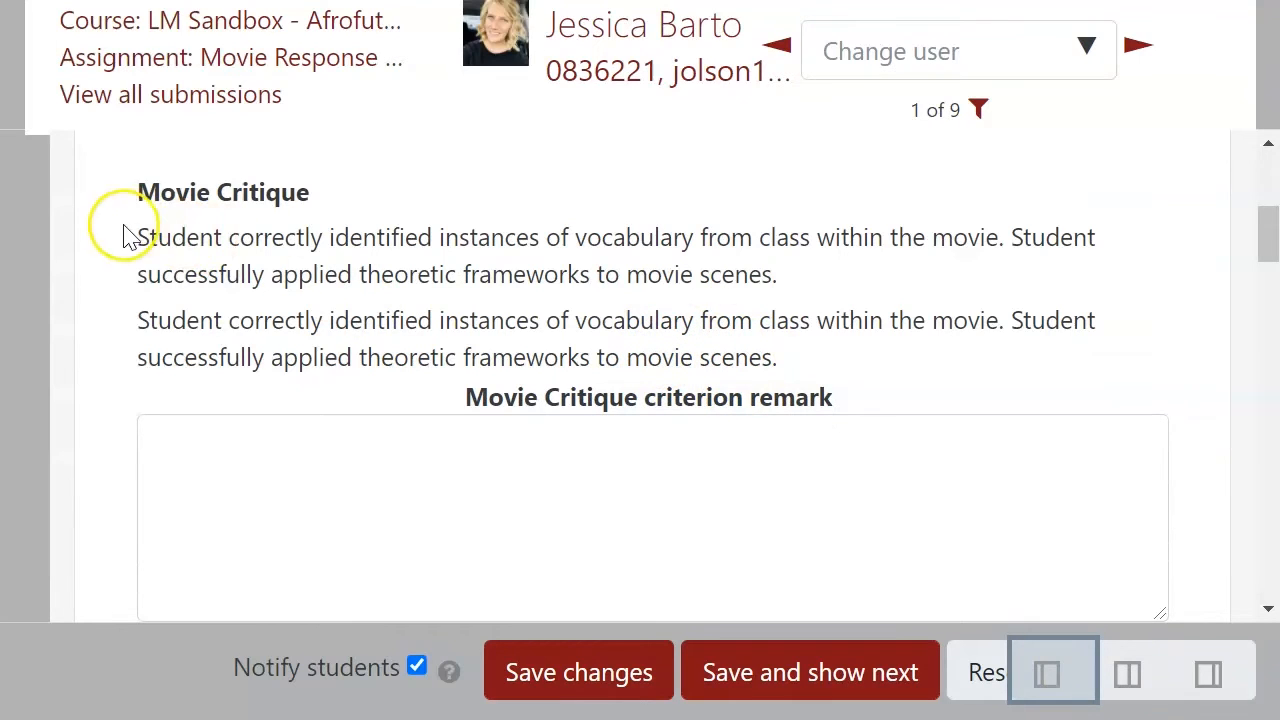
drag(138, 237, 912, 356)
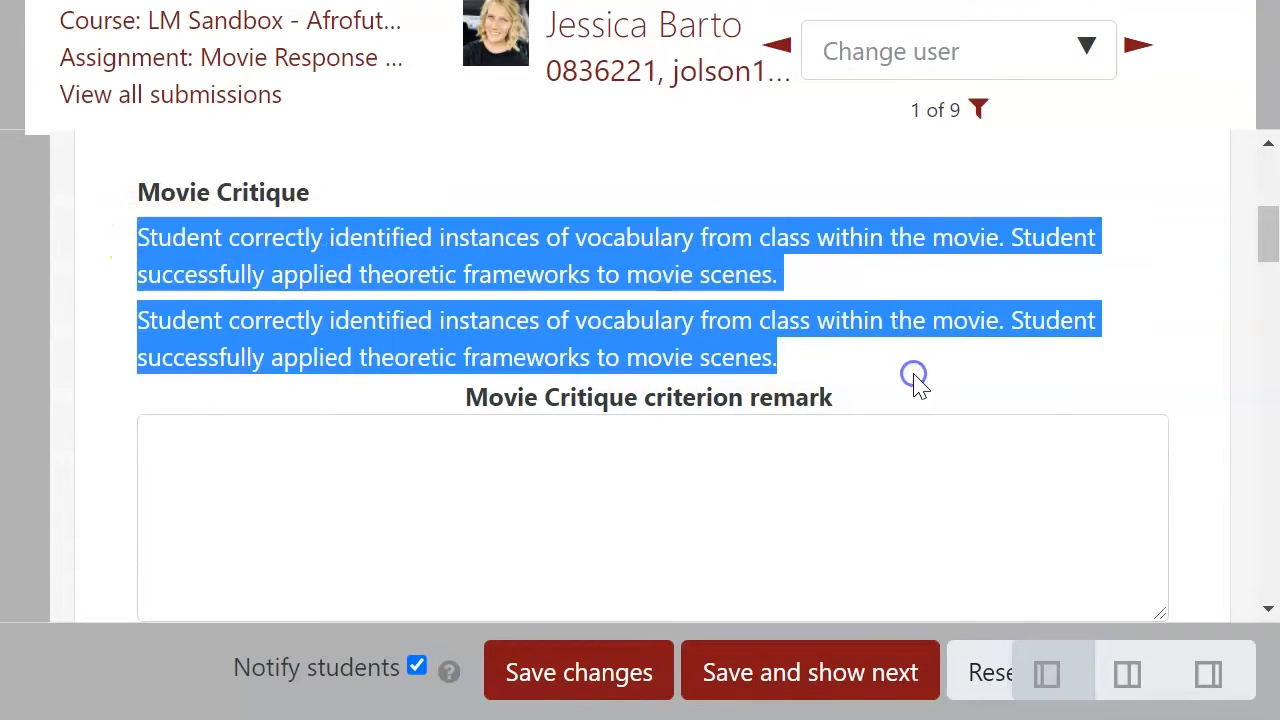
click(914, 378)
scroll(711, 280, down, 3)
scroll(554, 206, up, 2)
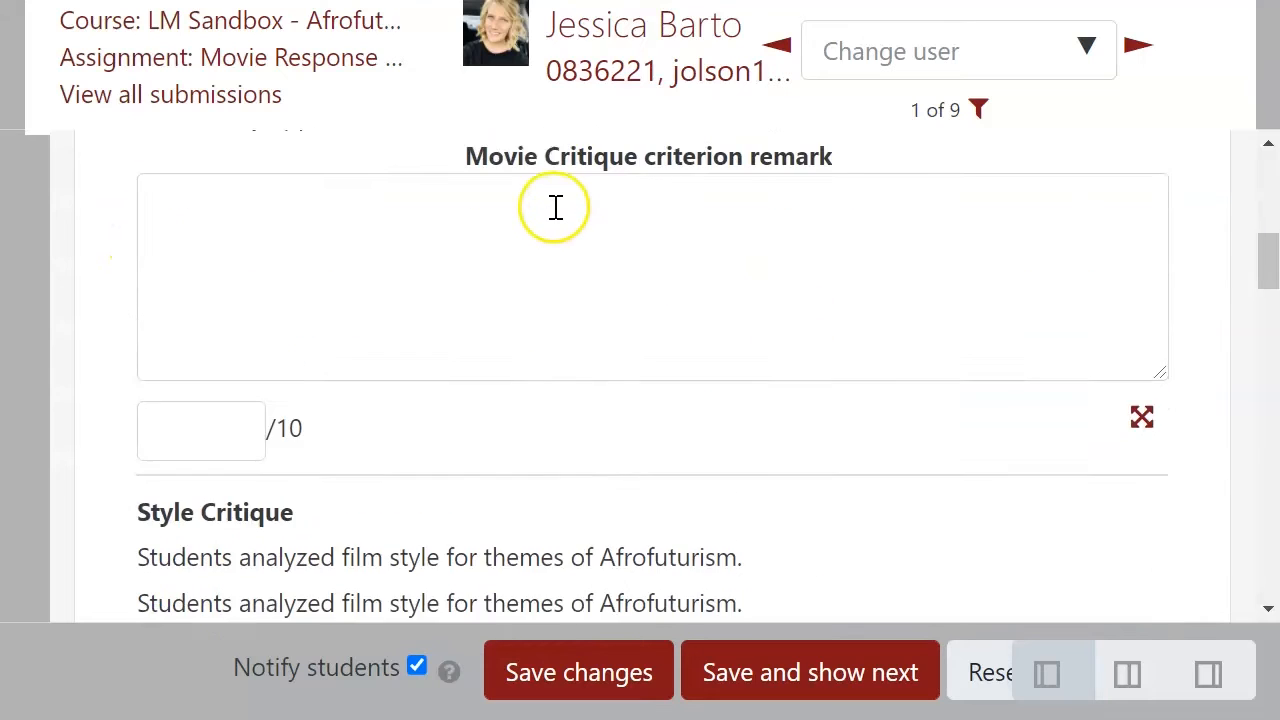
click(414, 323)
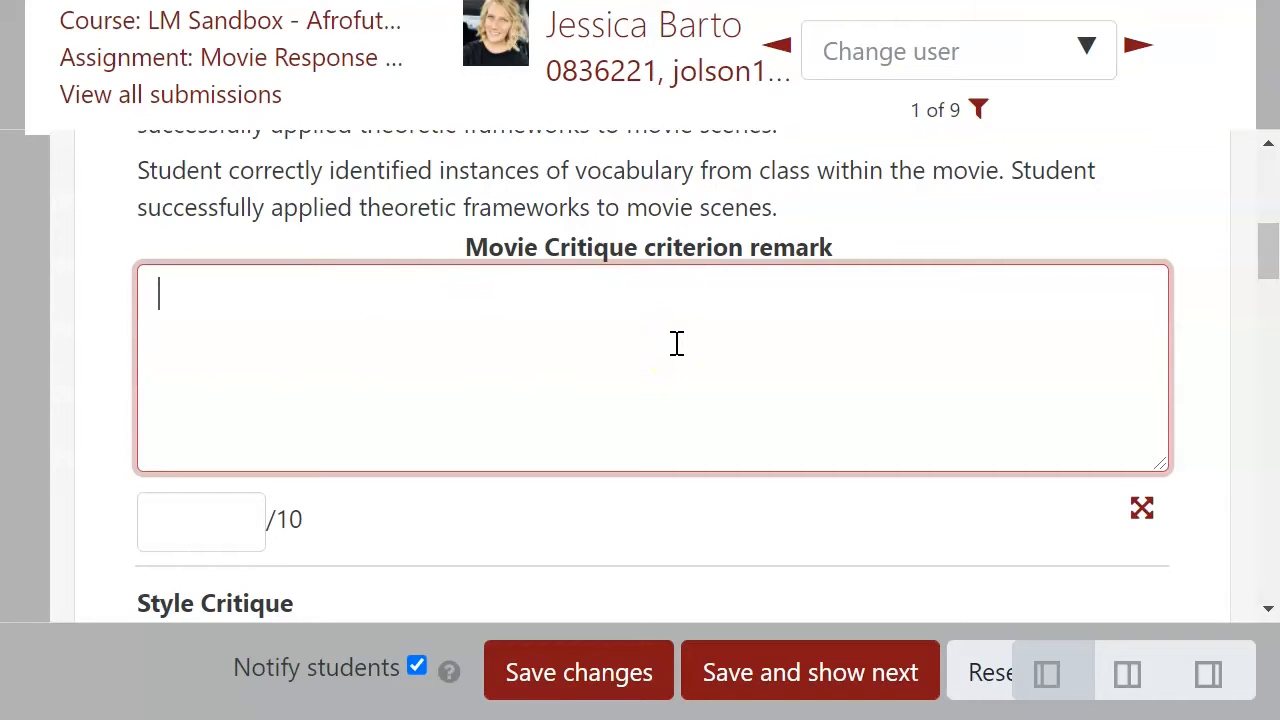
click(178, 528)
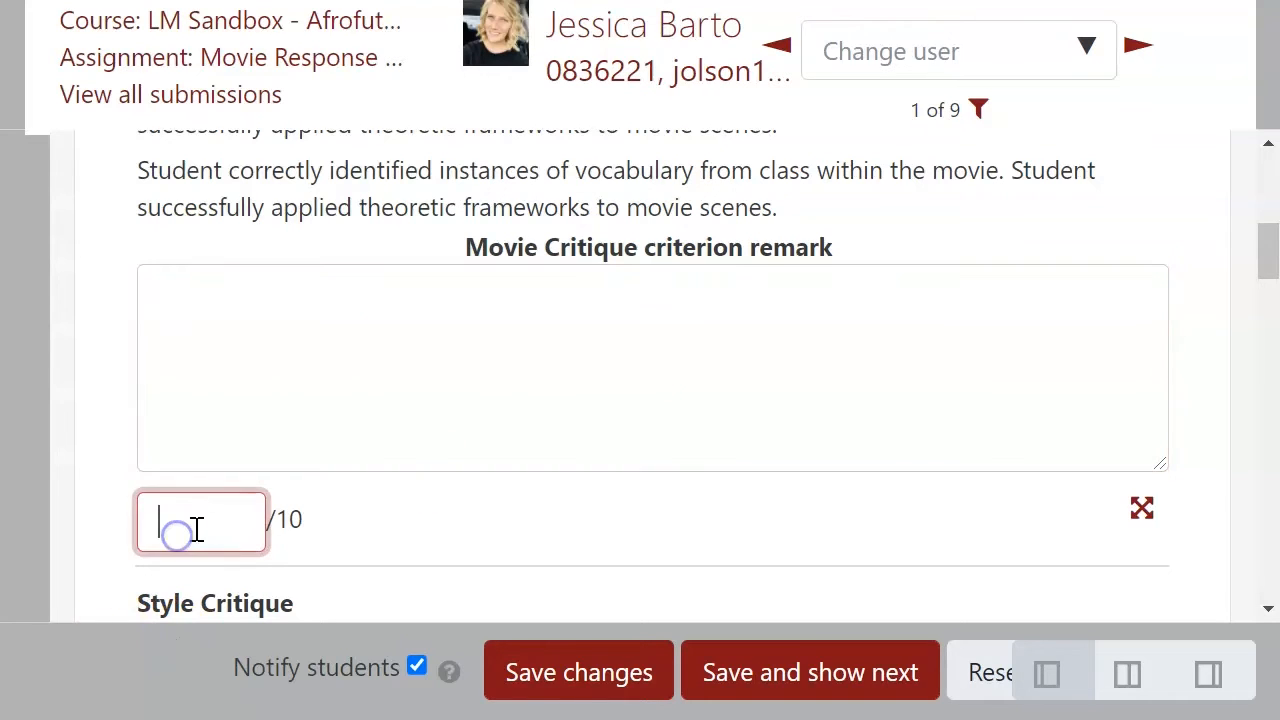
scroll(691, 491, down, 4)
scroll(693, 484, up, 5)
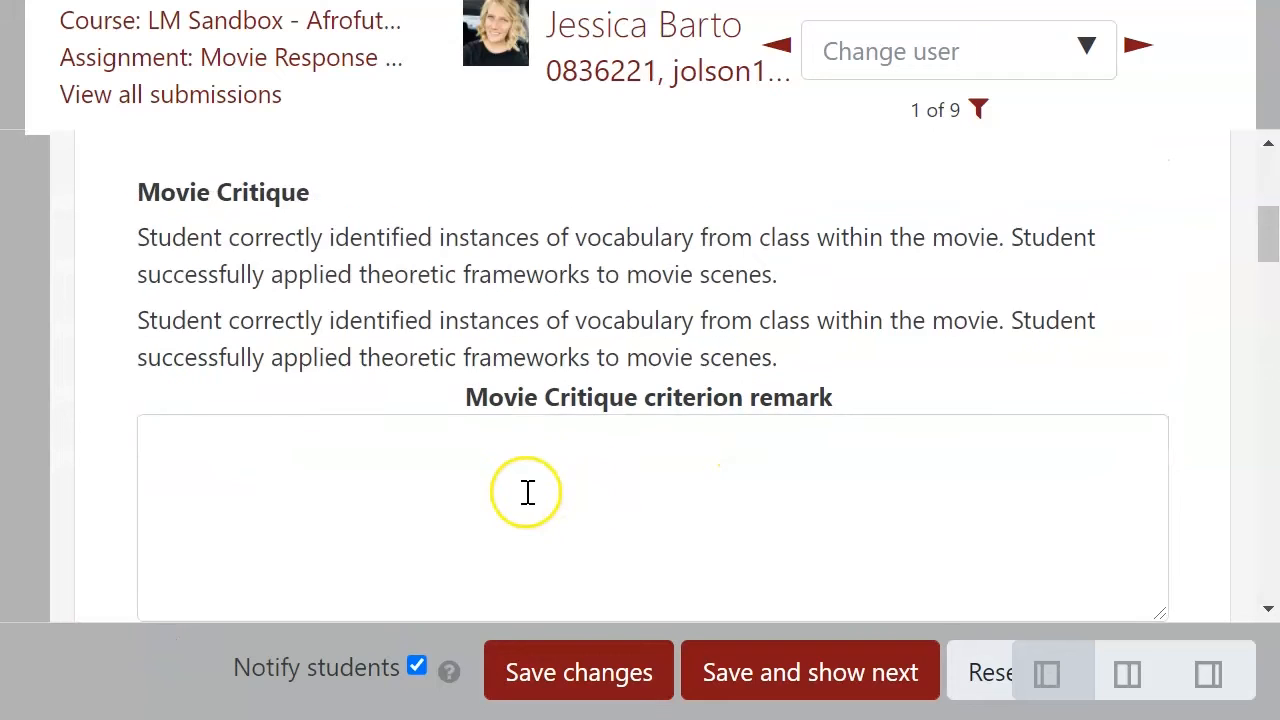
scroll(523, 480, down, 2)
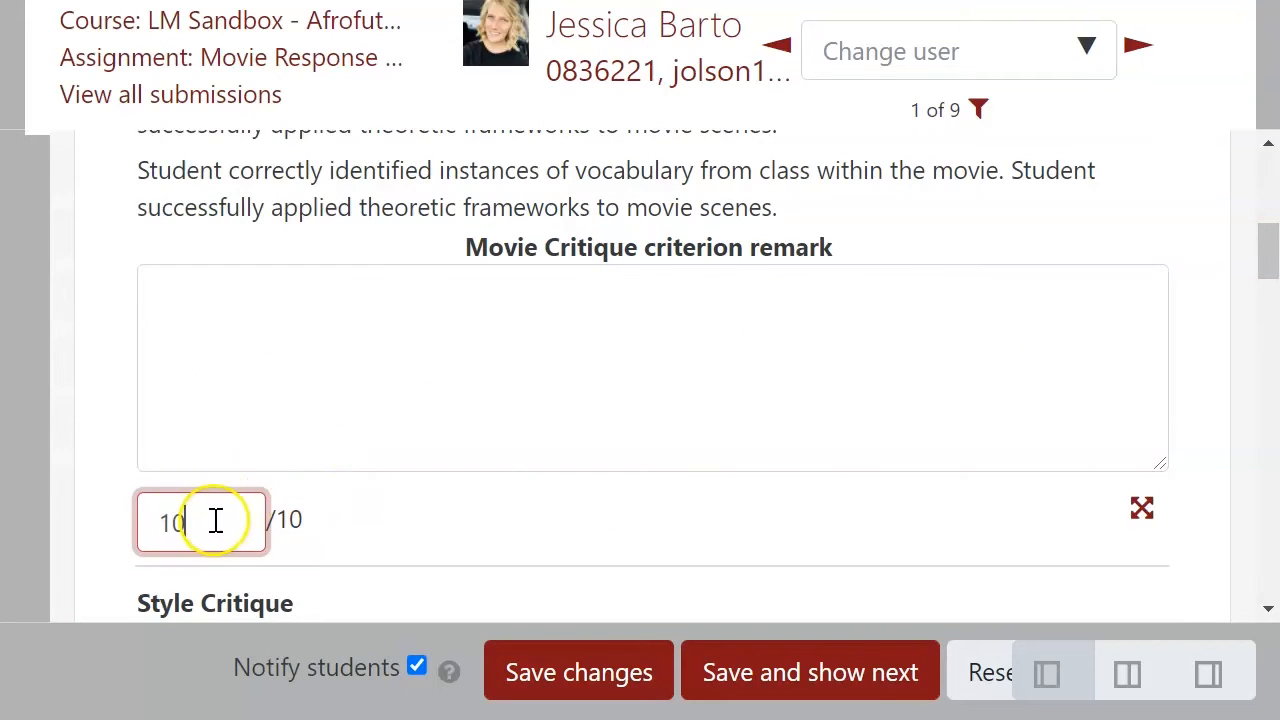
Step: Enter scores for the Style Critique and Insight & Commentary criteria
scroll(220, 480, down, 5)
click(215, 415)
text(10)
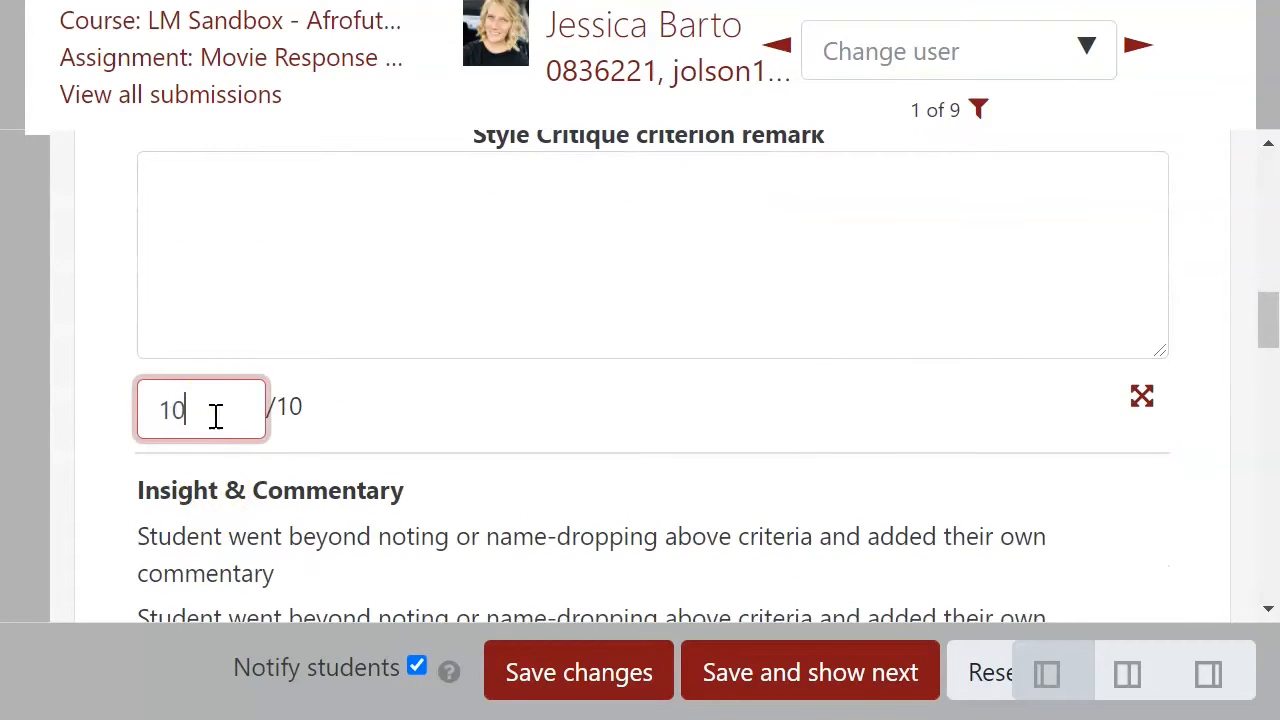
scroll(215, 415, down, 3)
click(214, 525)
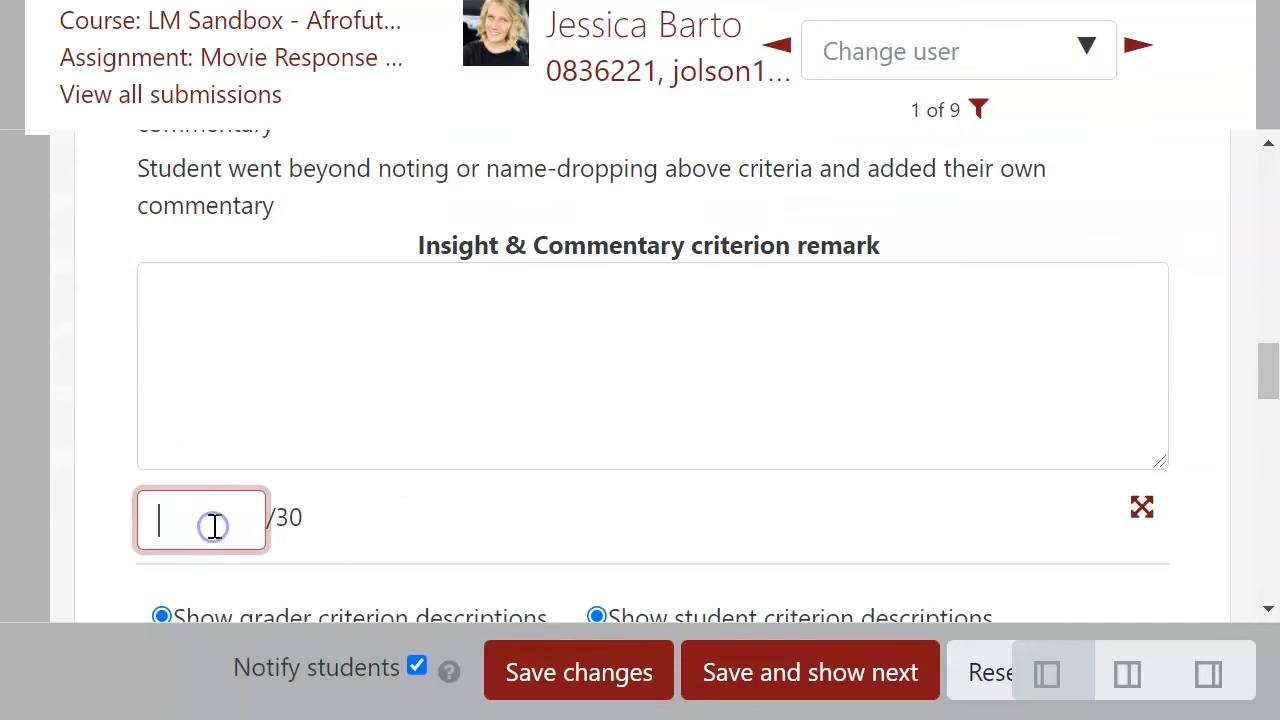
scroll(216, 510, down, 5)
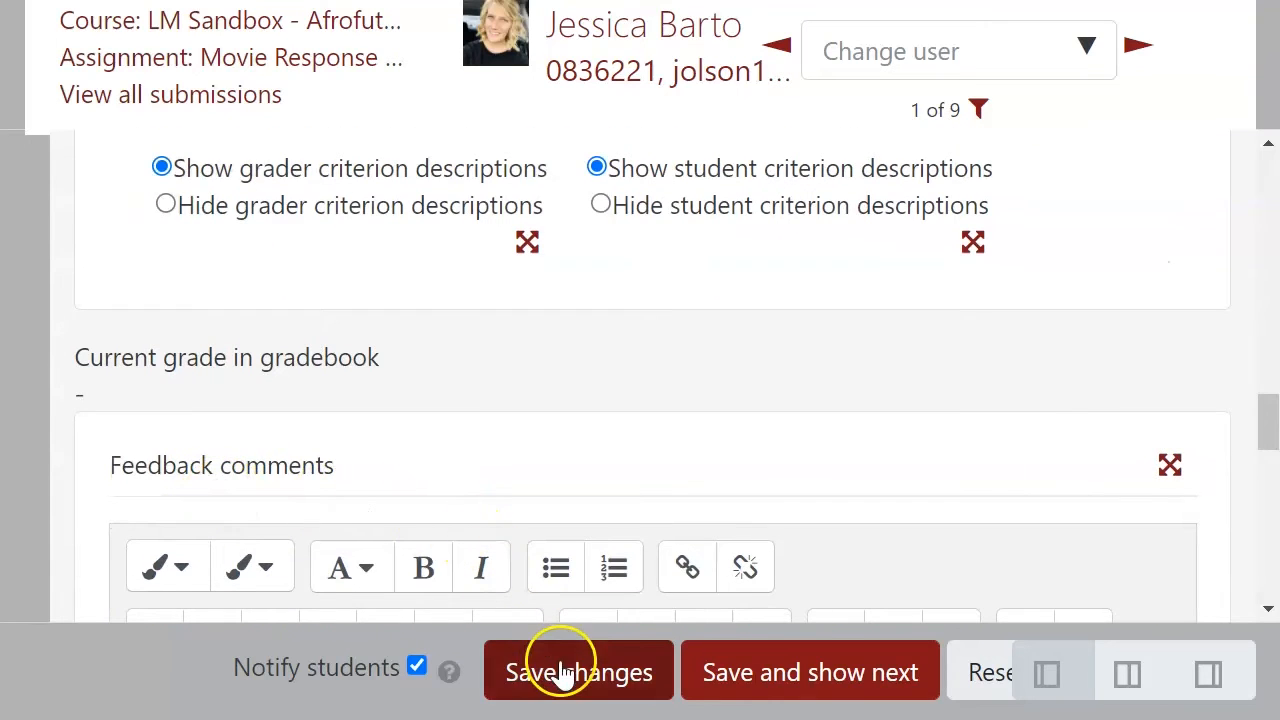
Step: Turn off student notification and save the grade changes
click(416, 667)
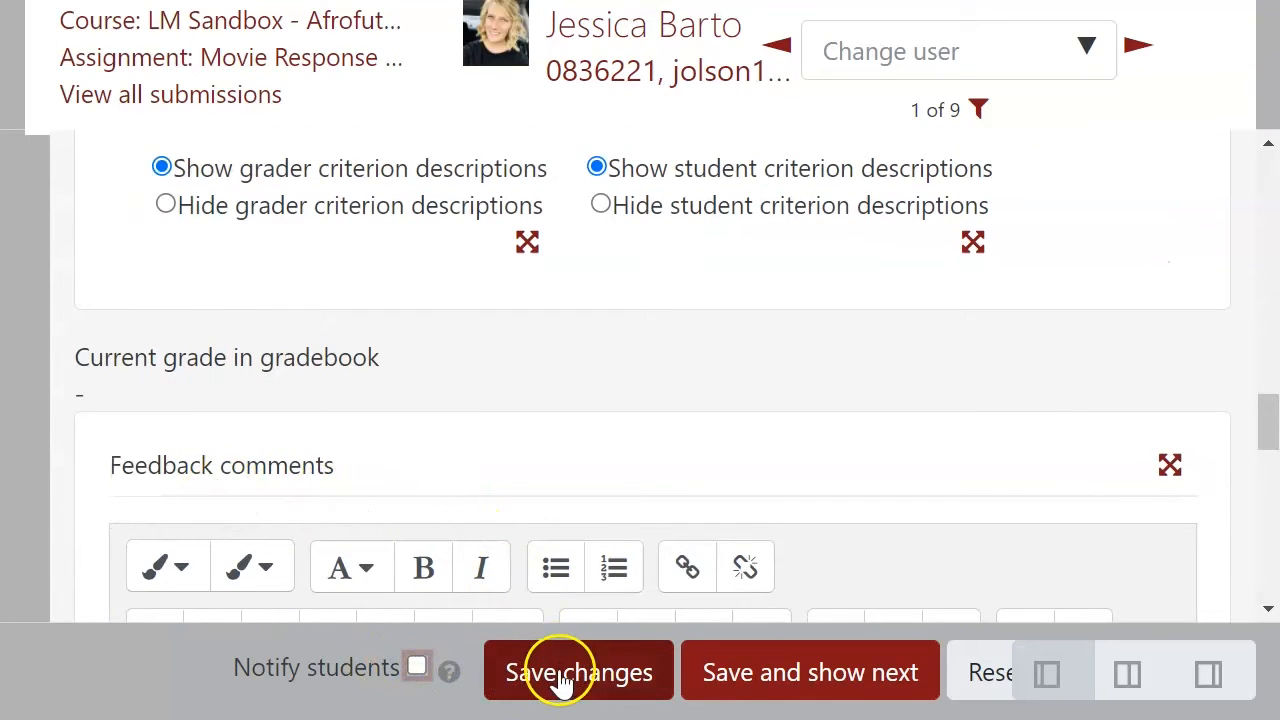
click(562, 675)
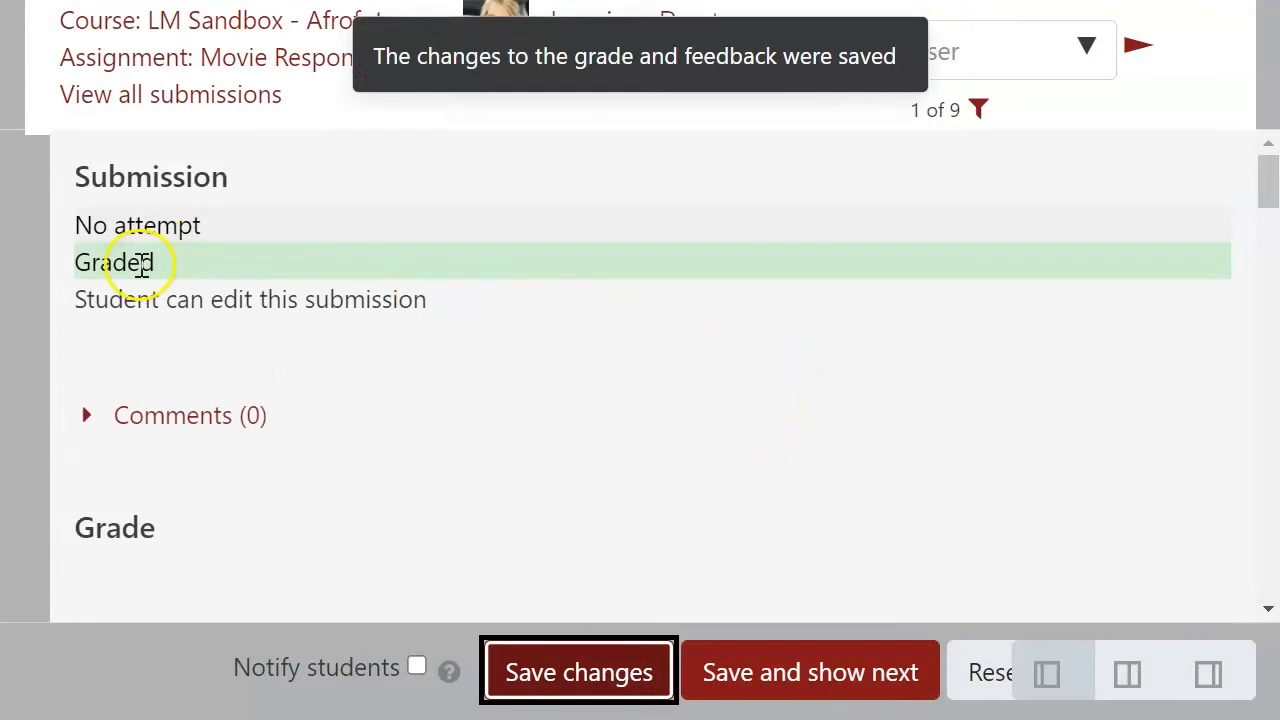
Step: Review the current grade in the gradebook and return to the LM Sandbox - Afrofuturism course page
scroll(222, 272, down, 15)
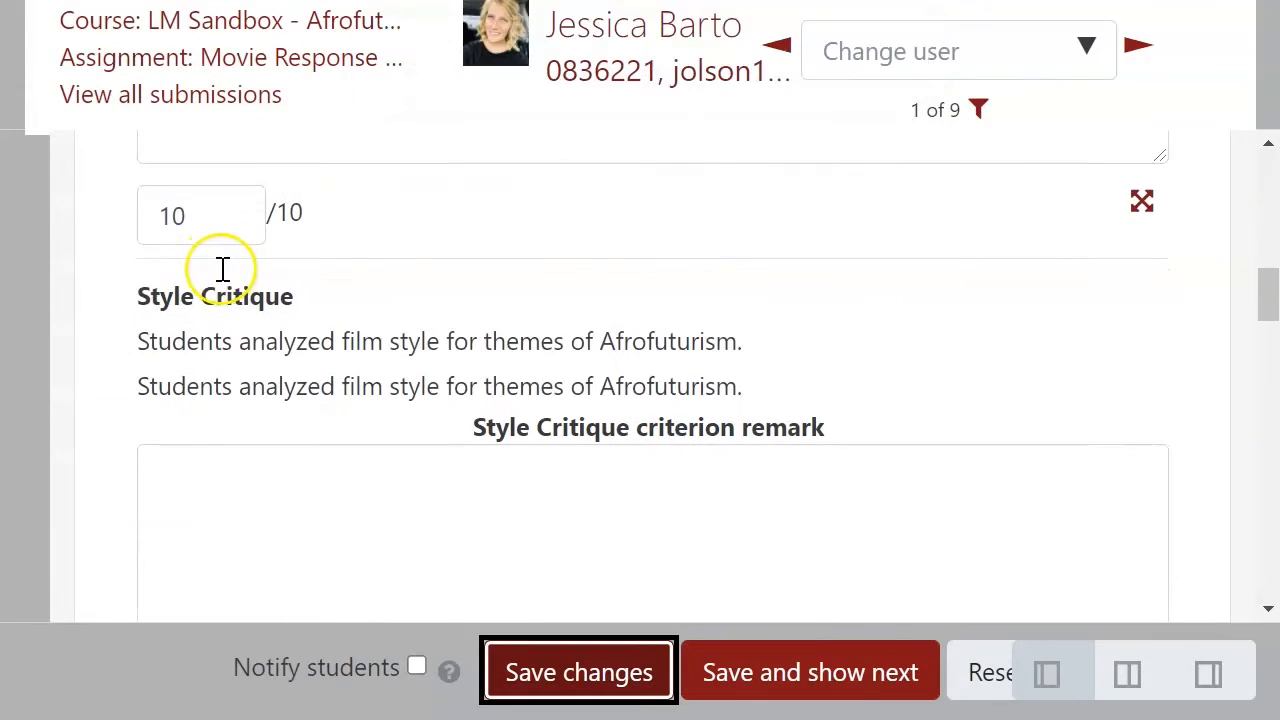
scroll(222, 288, down, 10)
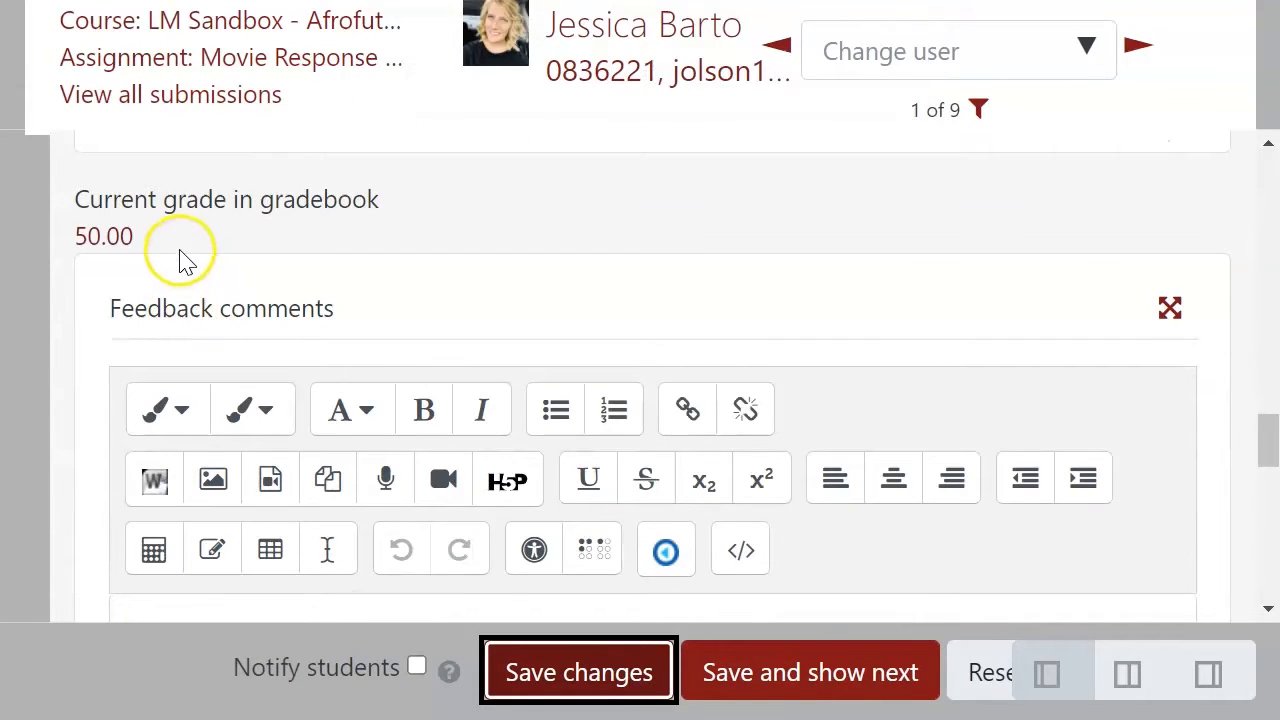
double_click(171, 238)
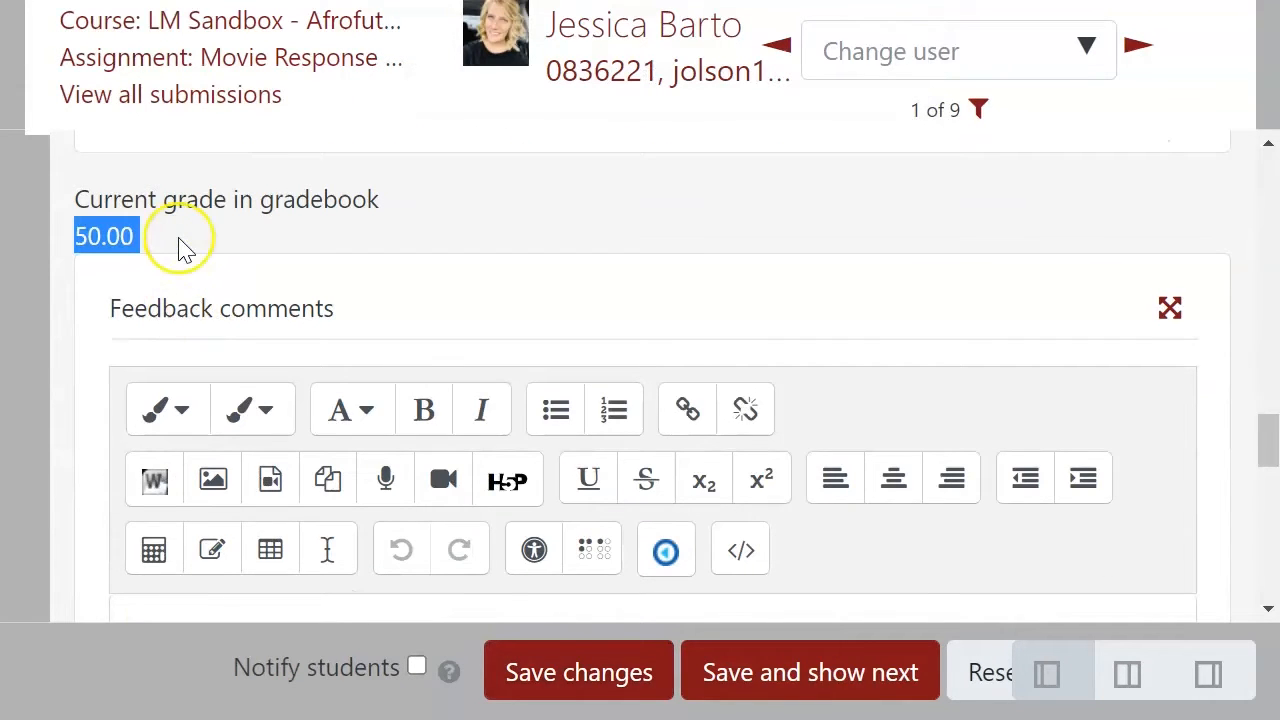
click(652, 214)
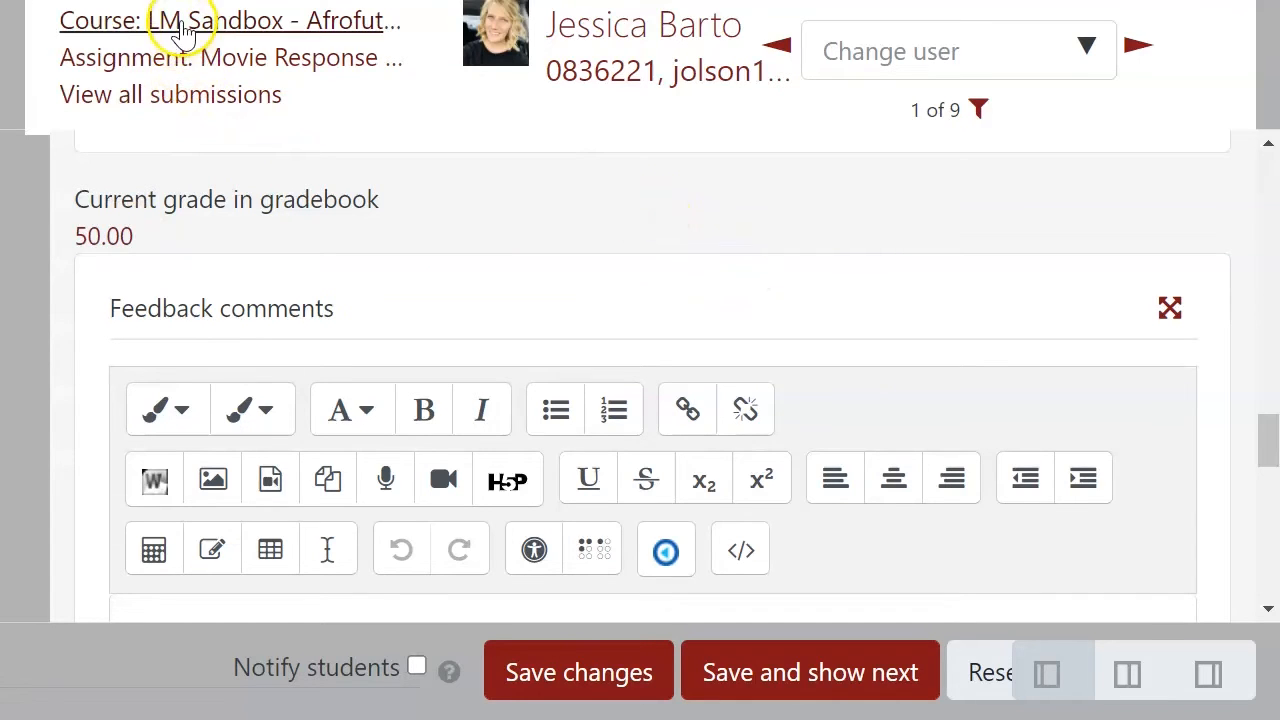
click(537, 80)
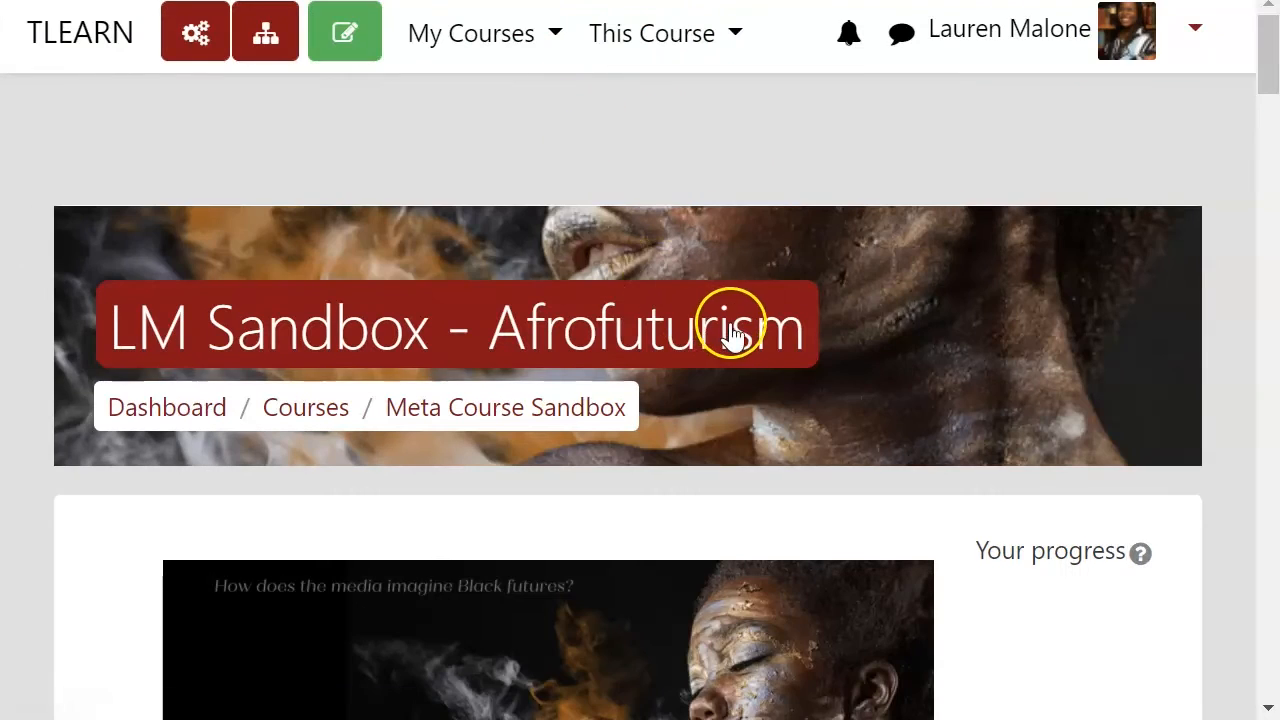
Step: Open the Final Paper/Project assignment, view all submissions, and start grading the first student in the list
scroll(731, 330, down, 5)
scroll(651, 372, down, 9)
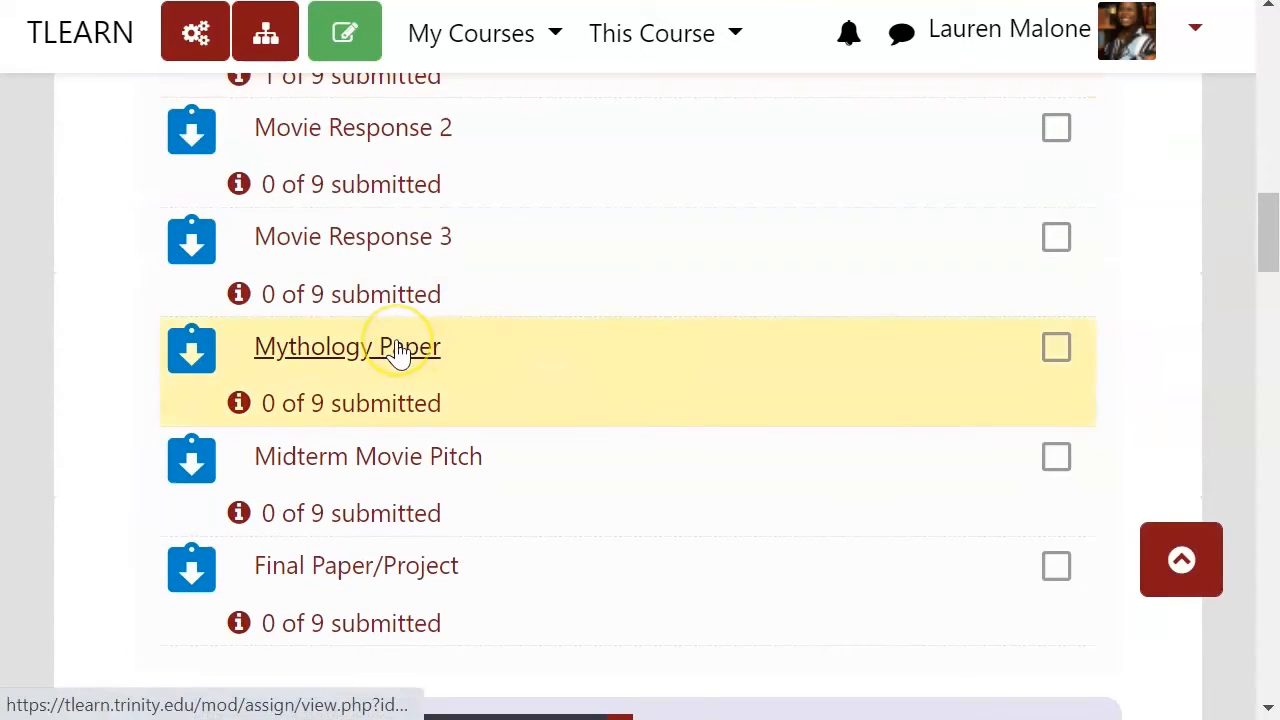
click(428, 568)
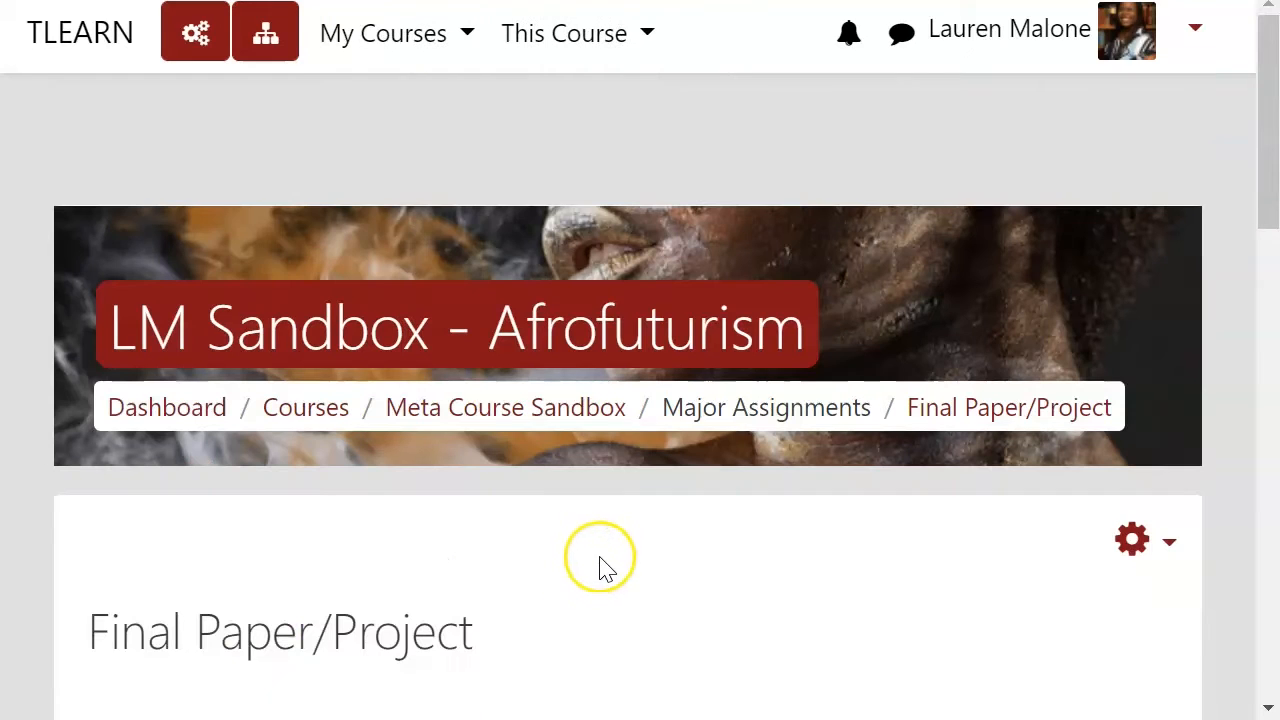
scroll(740, 528, down, 6)
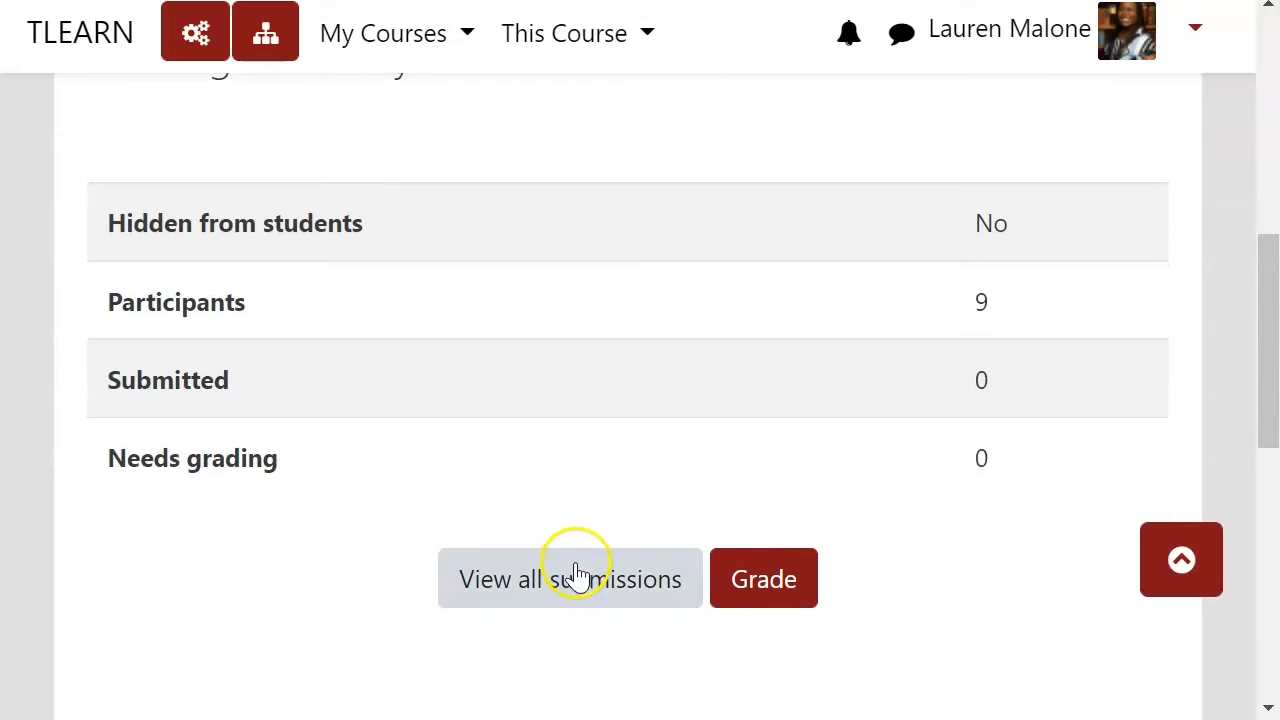
click(574, 571)
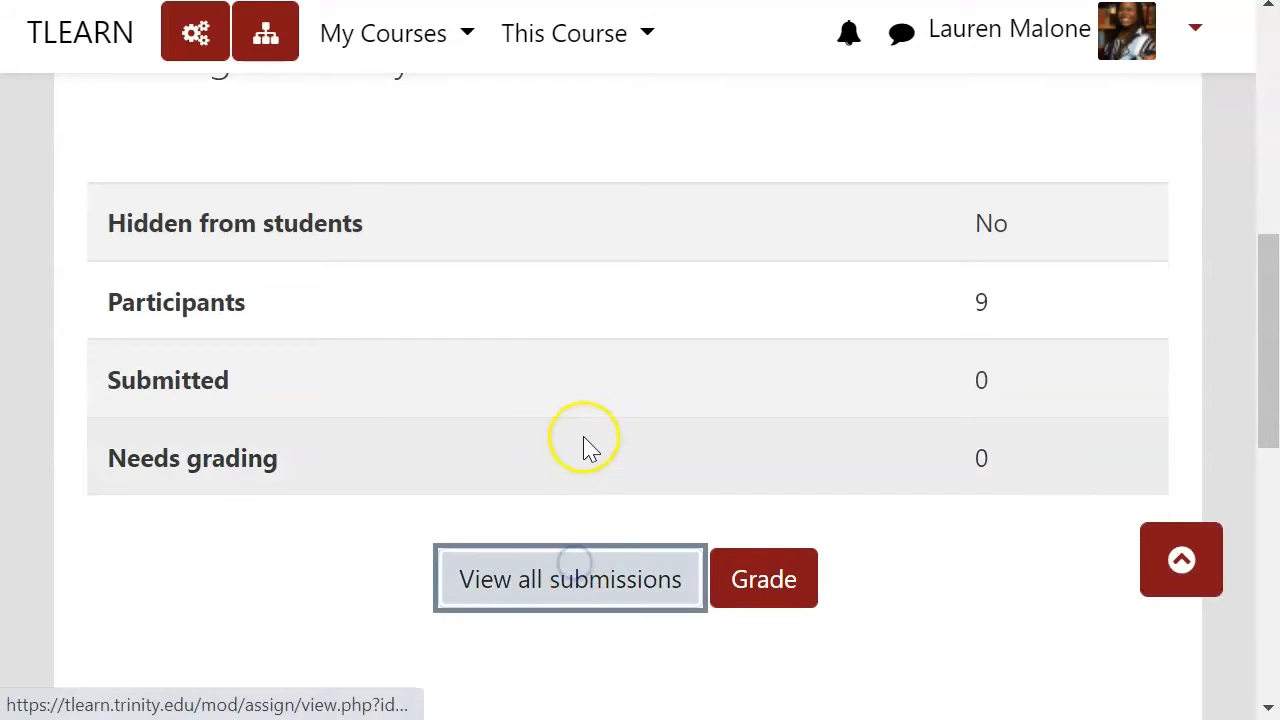
scroll(588, 450, down, 8)
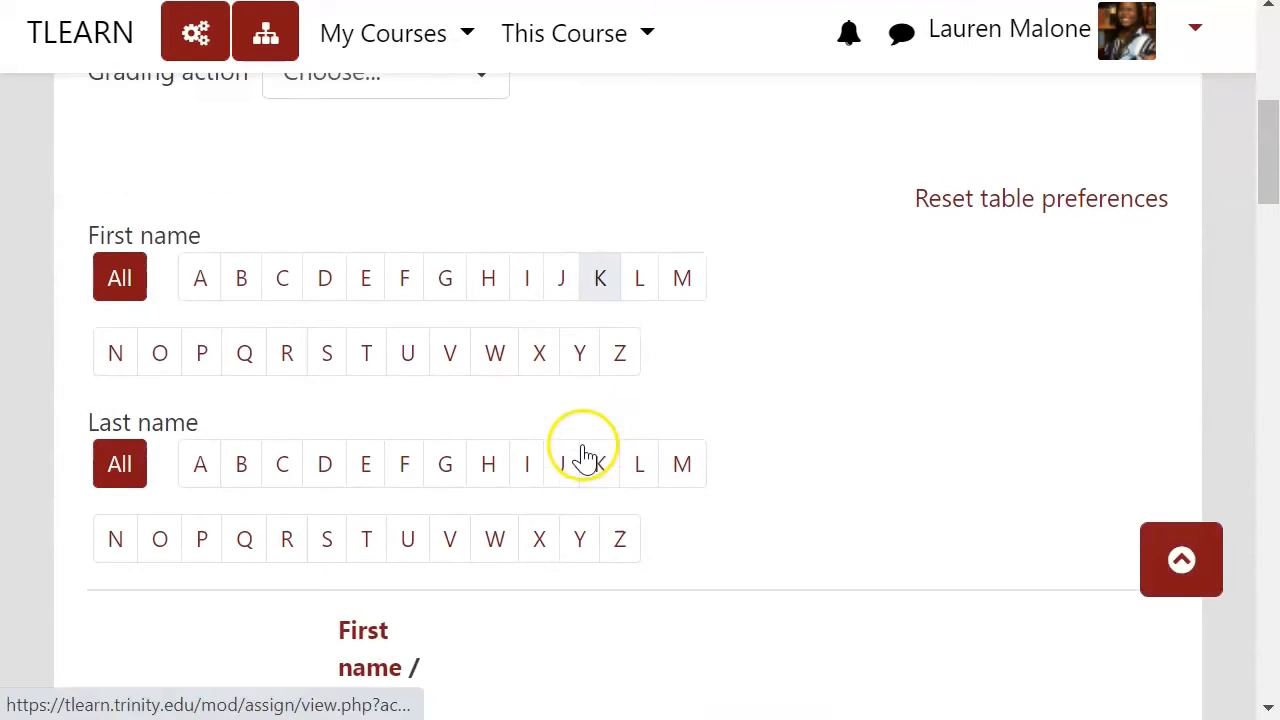
scroll(585, 455, down, 2)
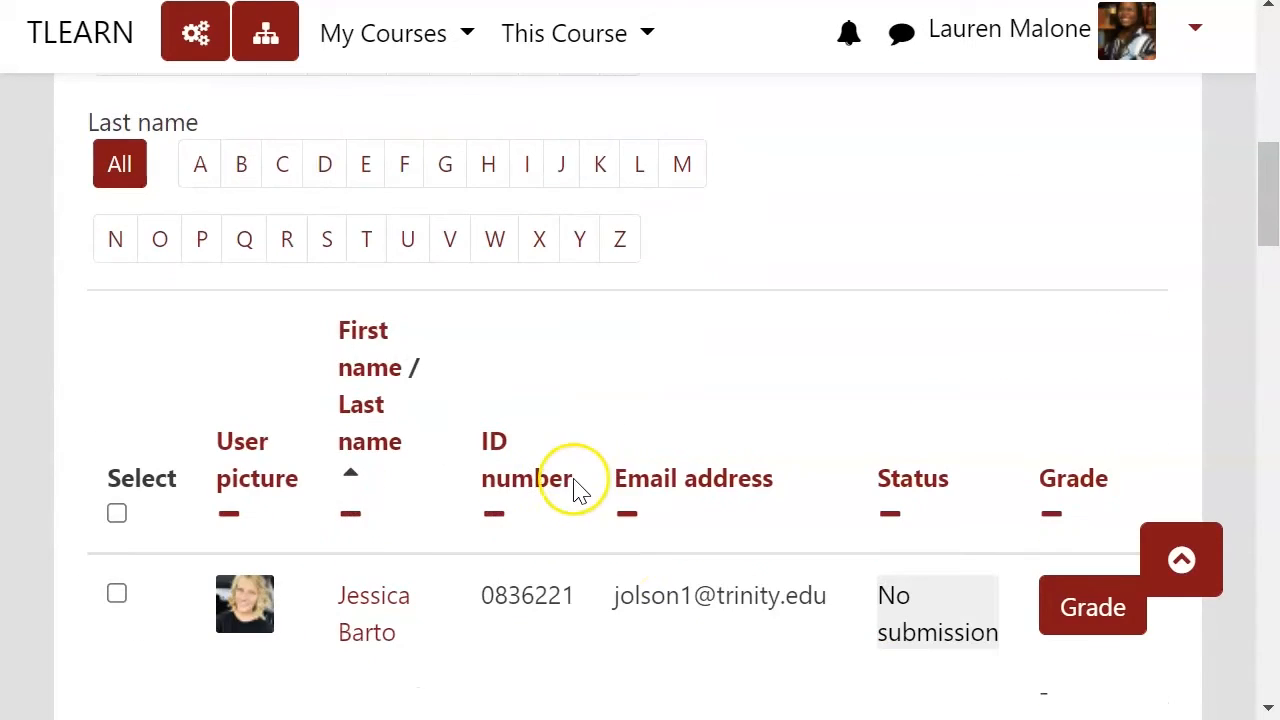
click(1042, 612)
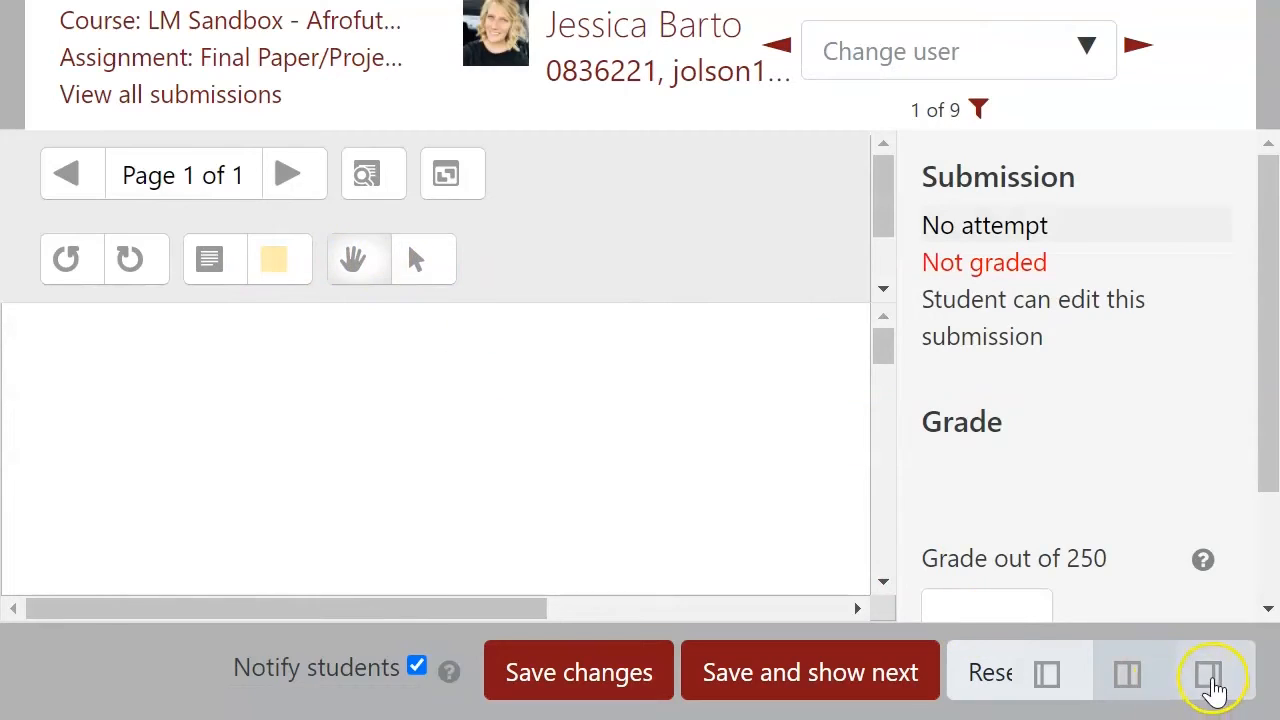
Step: Collapse the grading panel to widen the annotation area and switch between the pan and select tools
click(1209, 680)
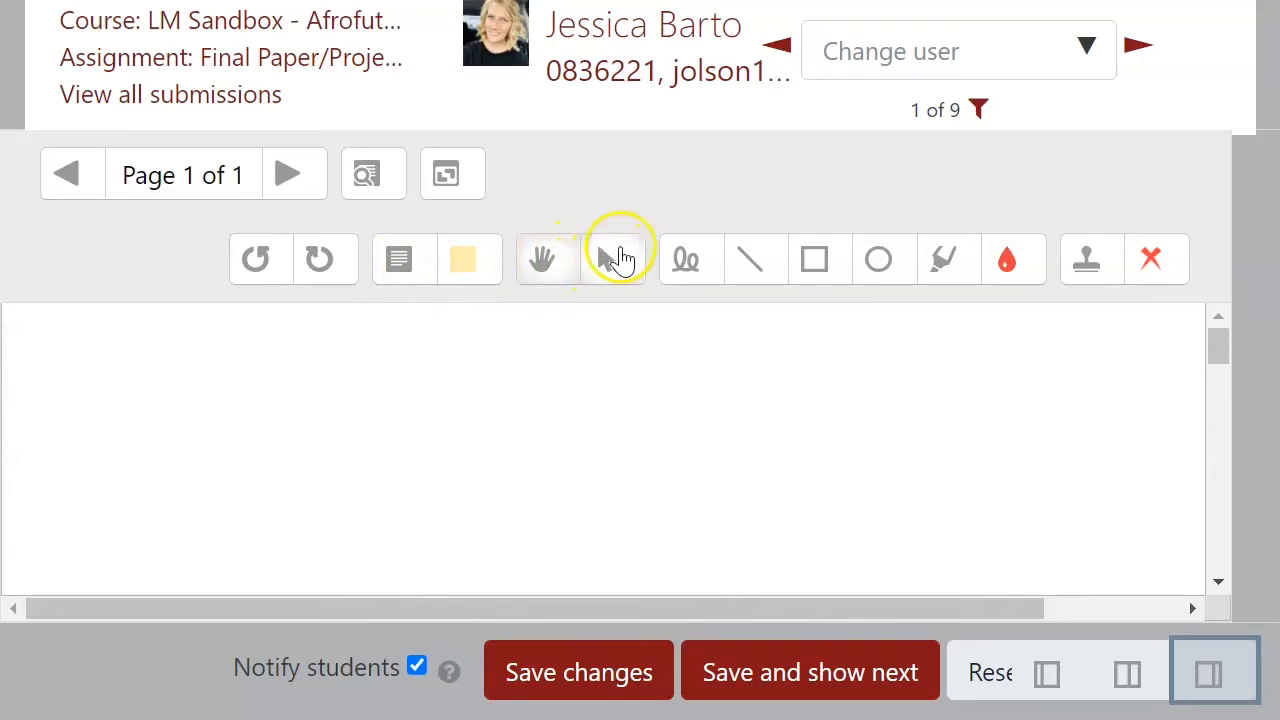
click(612, 270)
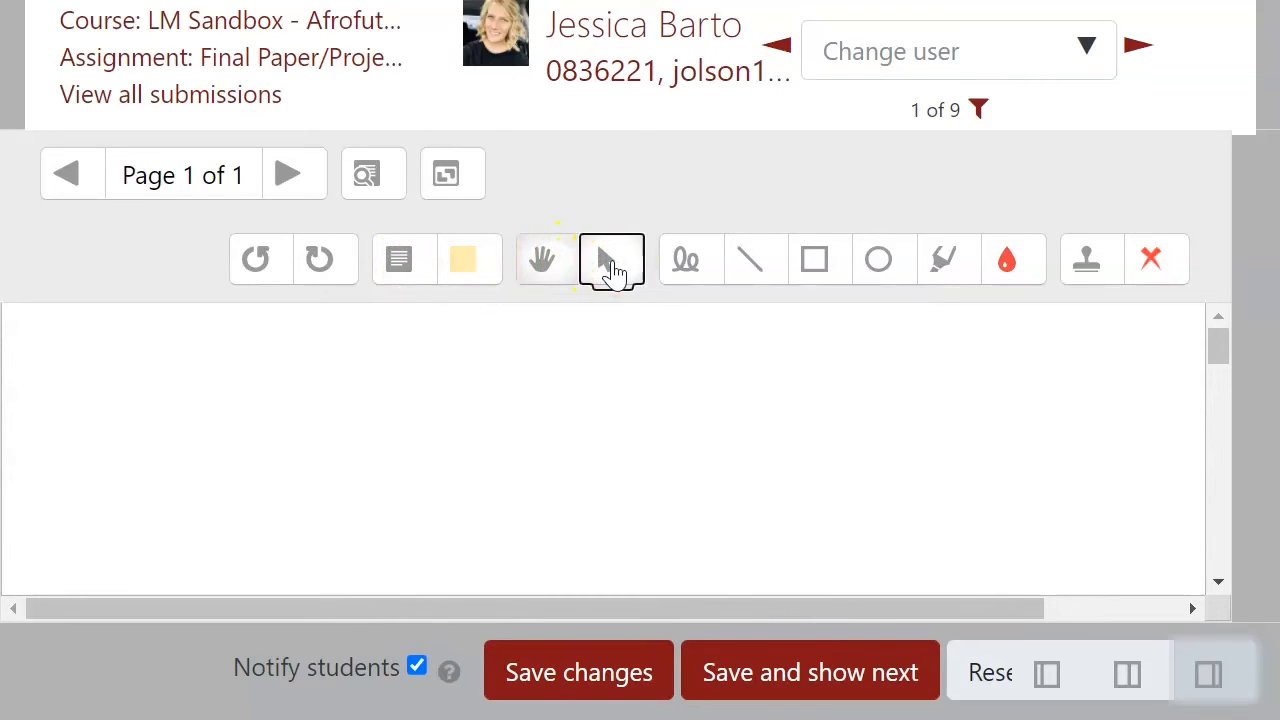
click(562, 270)
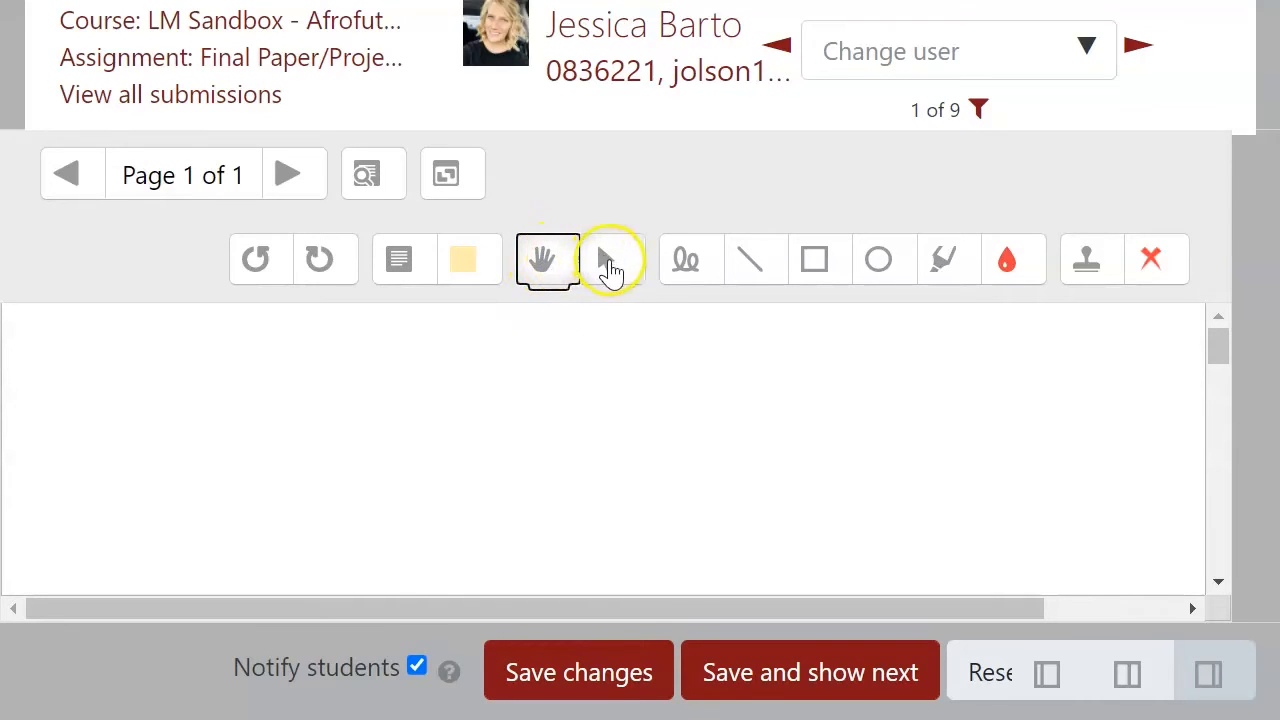
click(628, 266)
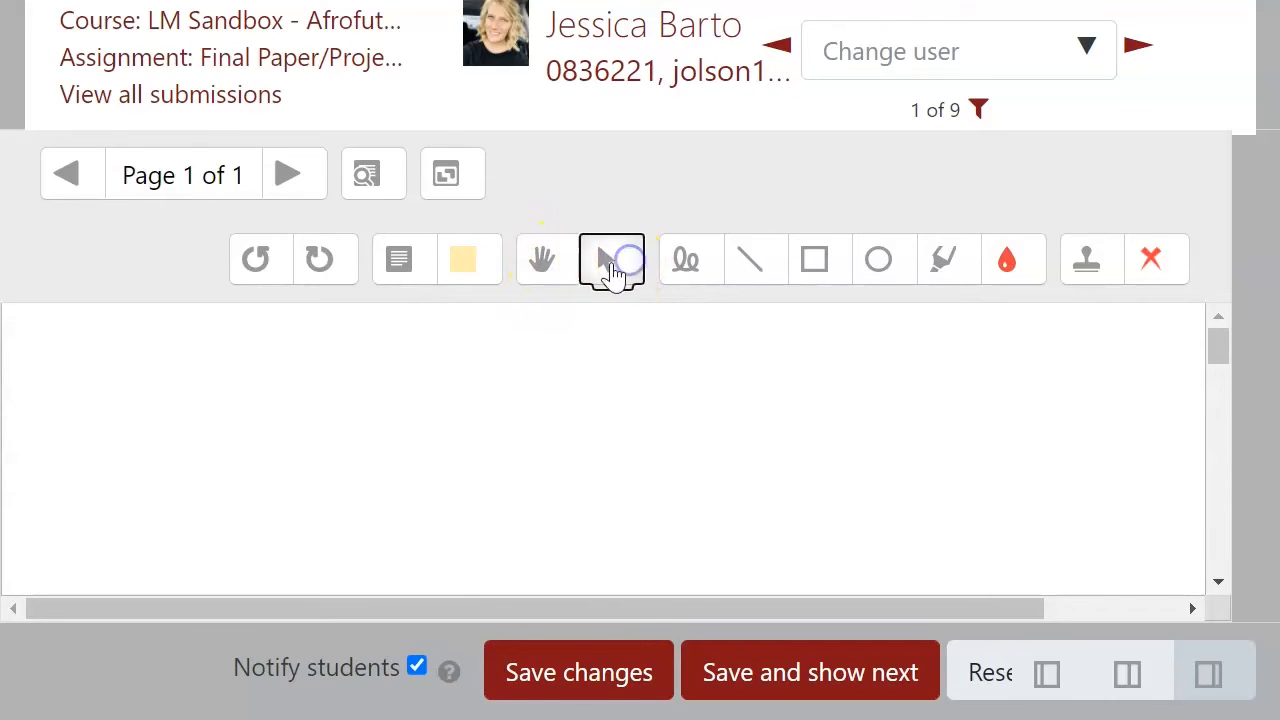
click(542, 270)
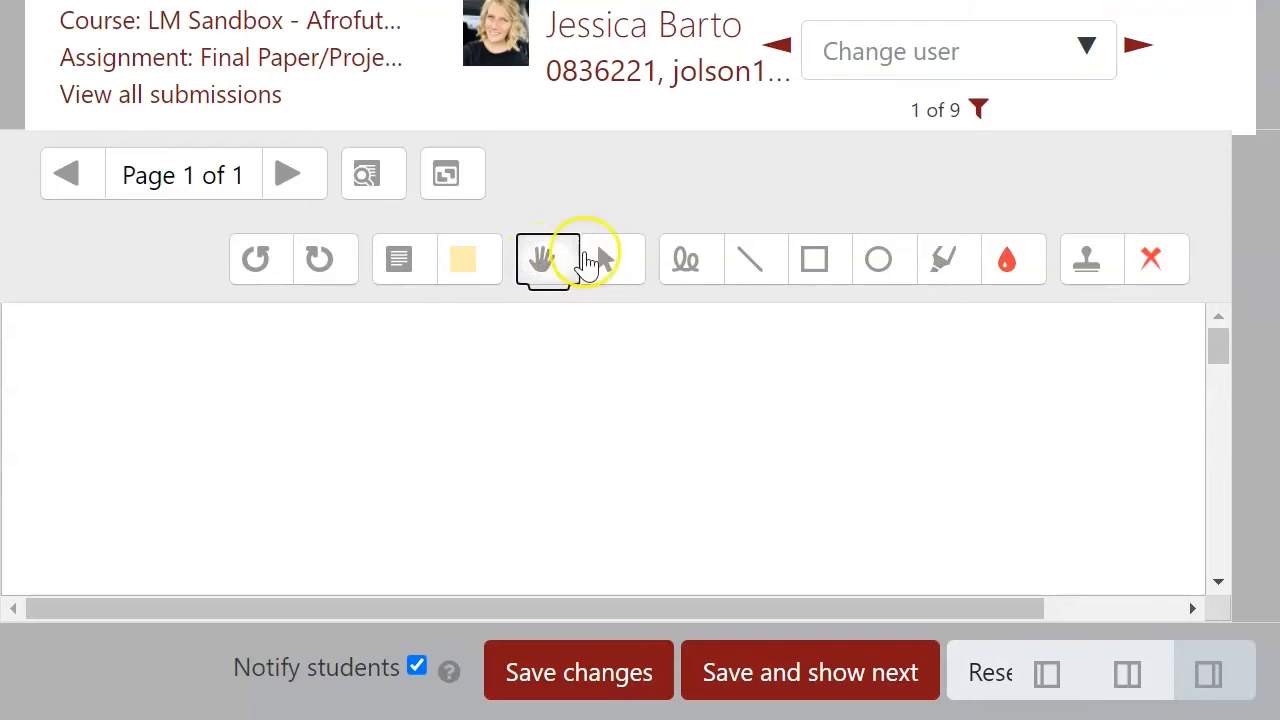
Step: Draw a freehand red scribble across the page and a straight line above it
click(688, 268)
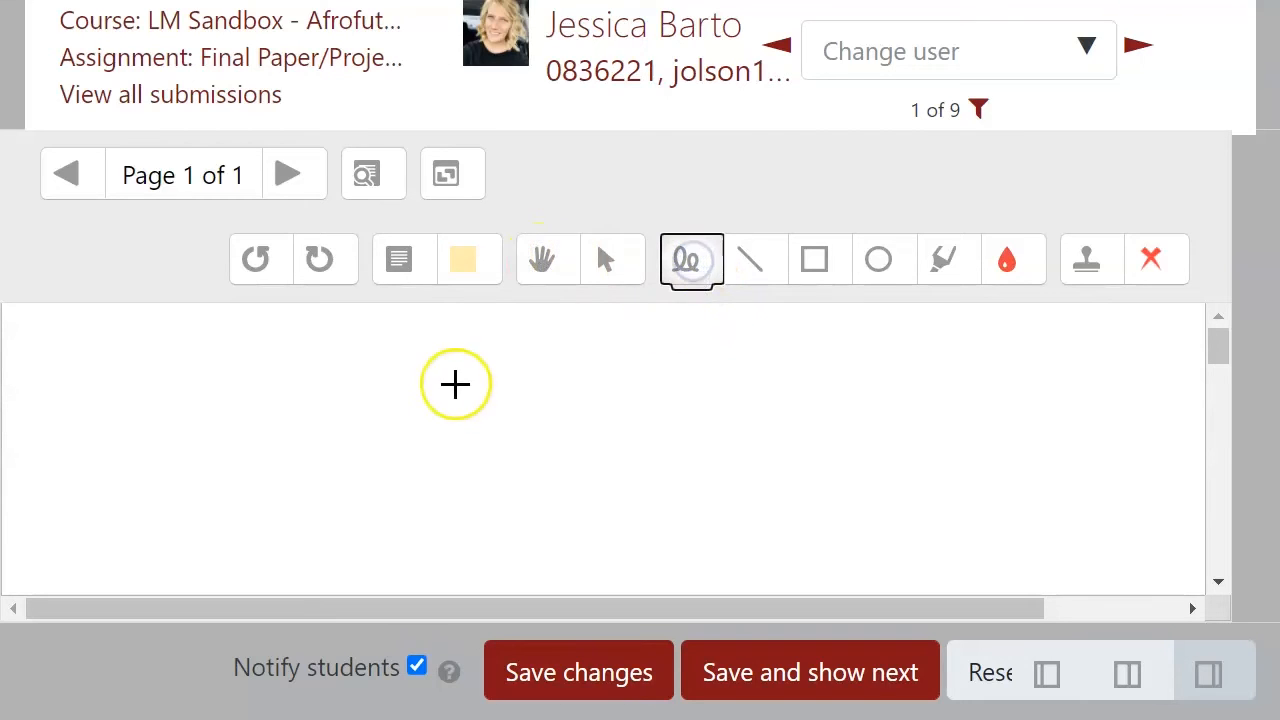
mouse_move(257, 396)
mouse_down()
mouse_move(643, 486)
mouse_move(994, 486)
mouse_move(975, 488)
mouse_up()
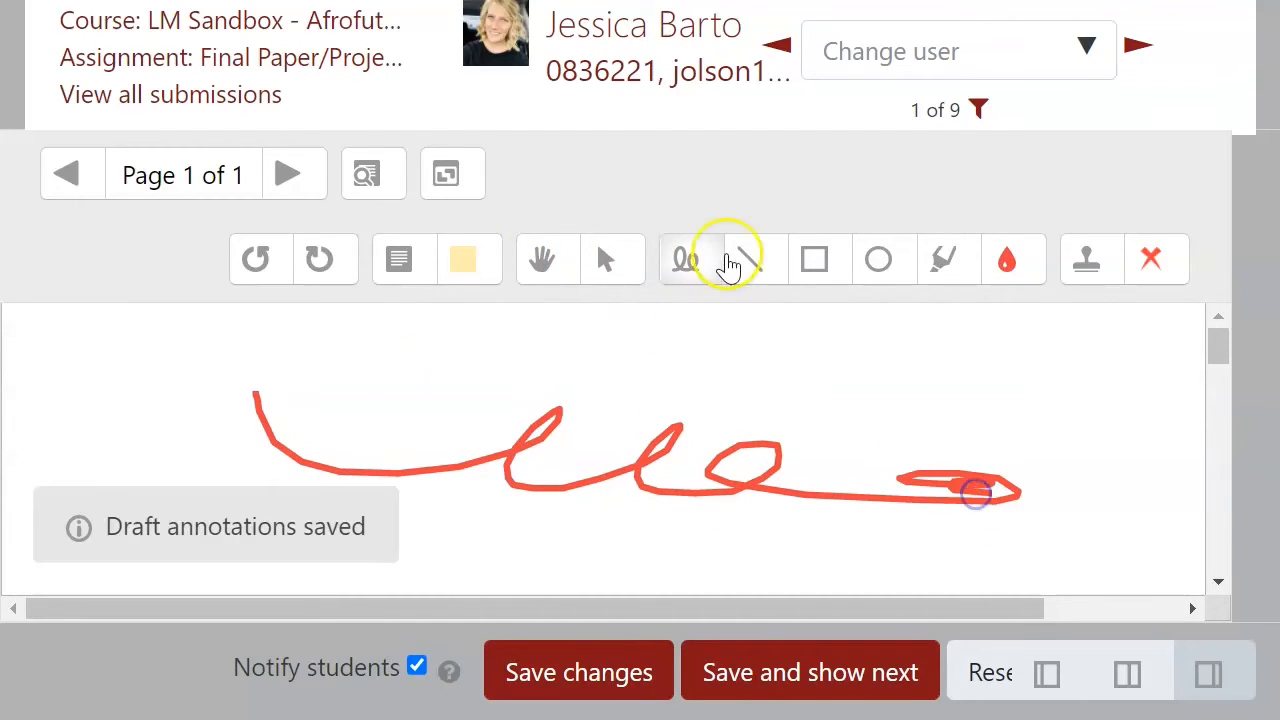
click(733, 252)
drag(622, 360, 1126, 380)
Step: Draw a red rectangle around the scribble's loops, switch the colour to blue, and draw an ellipse around its end
click(820, 258)
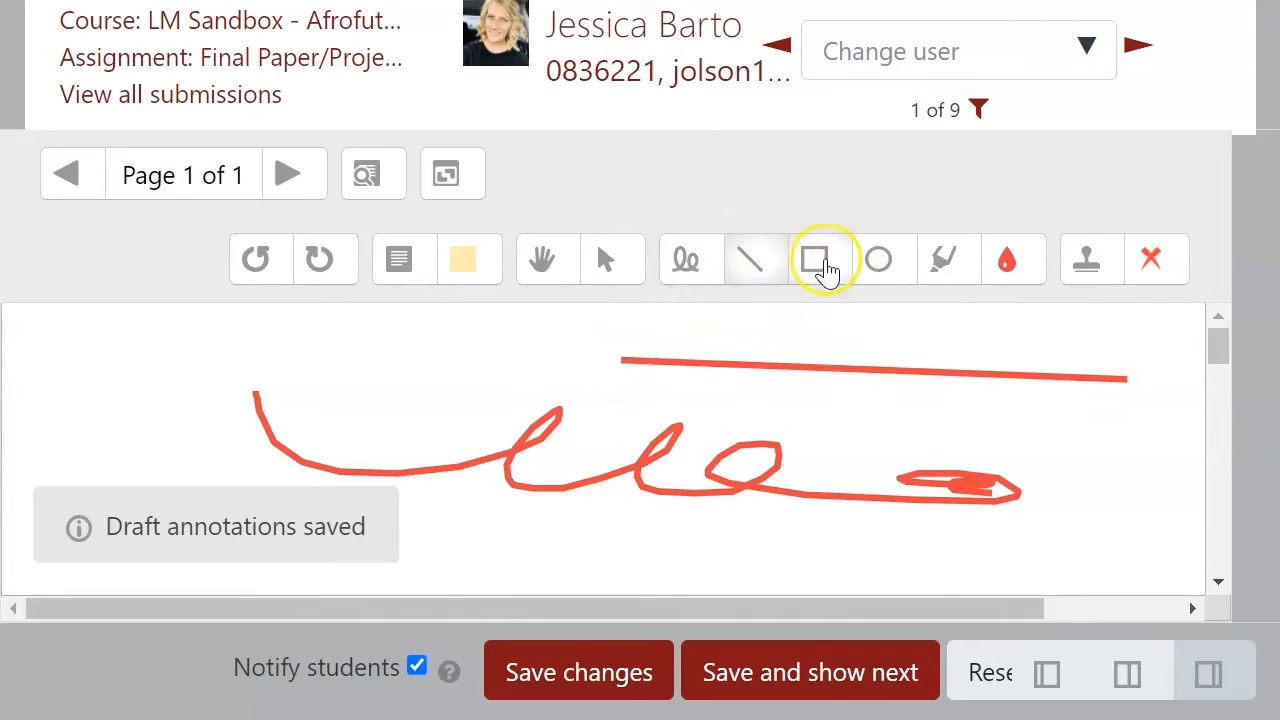
drag(364, 379, 817, 531)
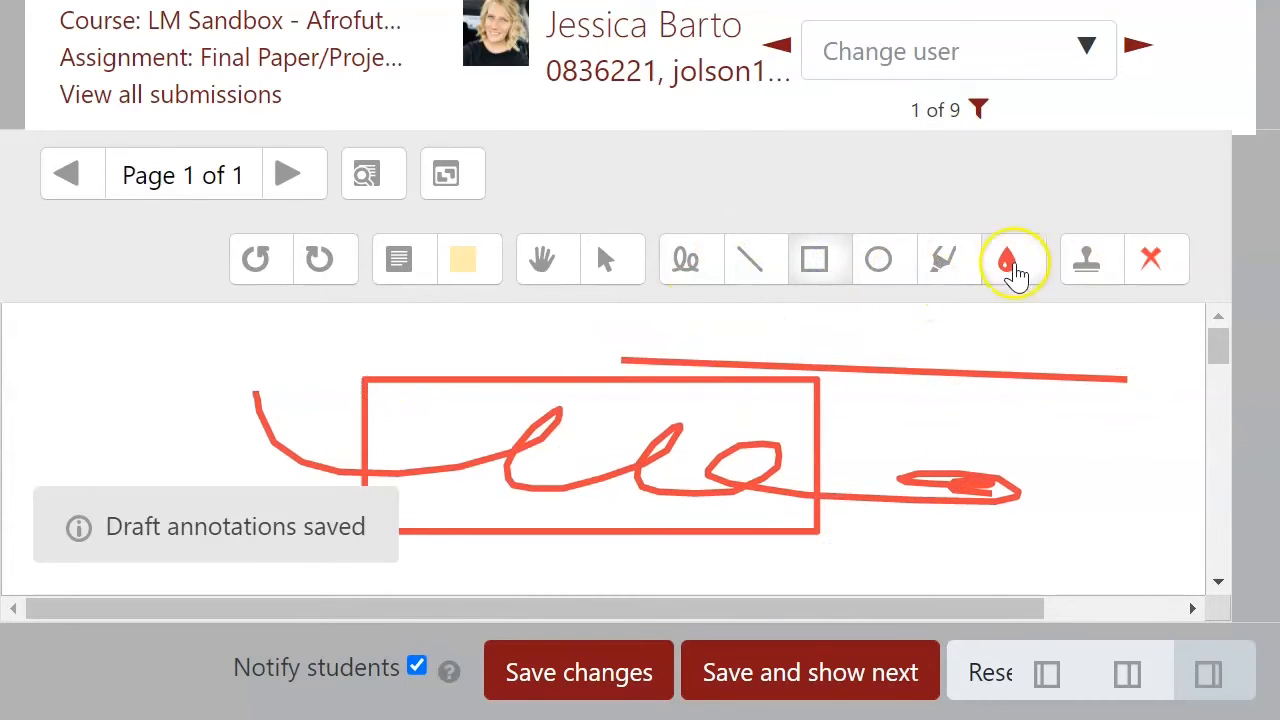
click(1010, 262)
click(1006, 548)
click(880, 258)
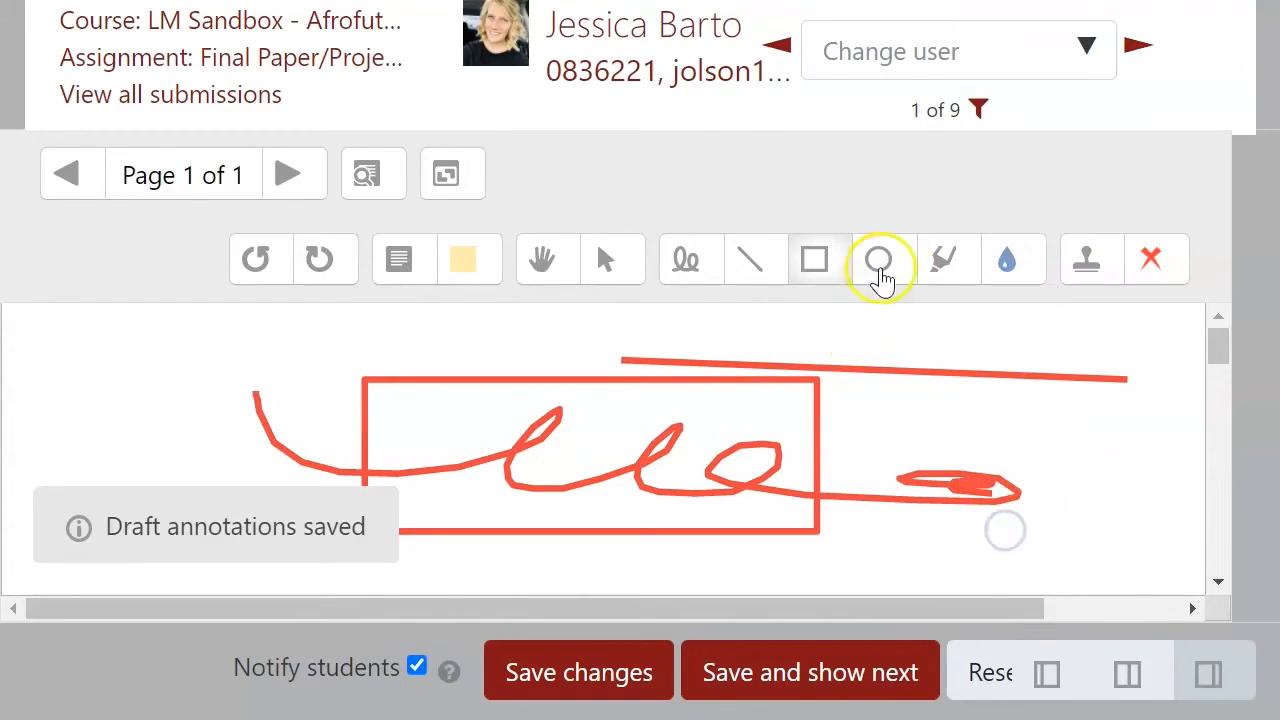
drag(903, 400, 1129, 551)
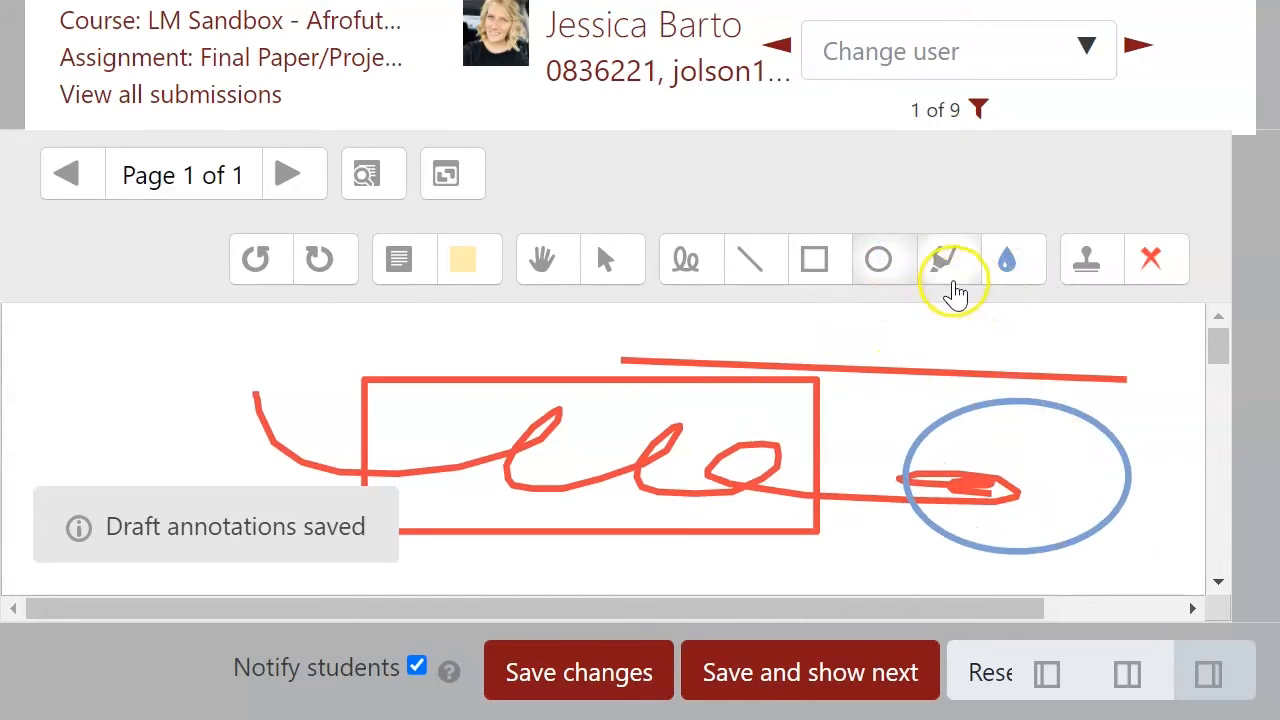
Step: Highlight a short area above the line and place a red X stamp left of the scribble
click(948, 264)
drag(838, 341, 1037, 342)
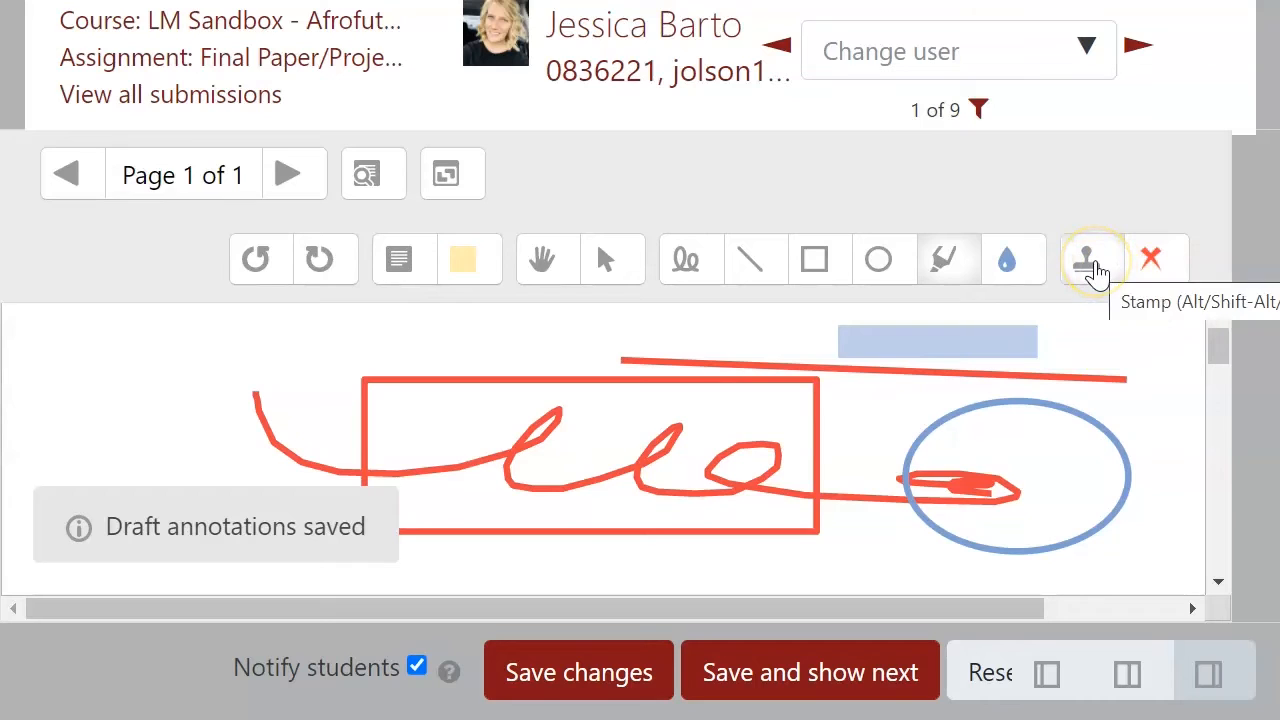
click(1095, 265)
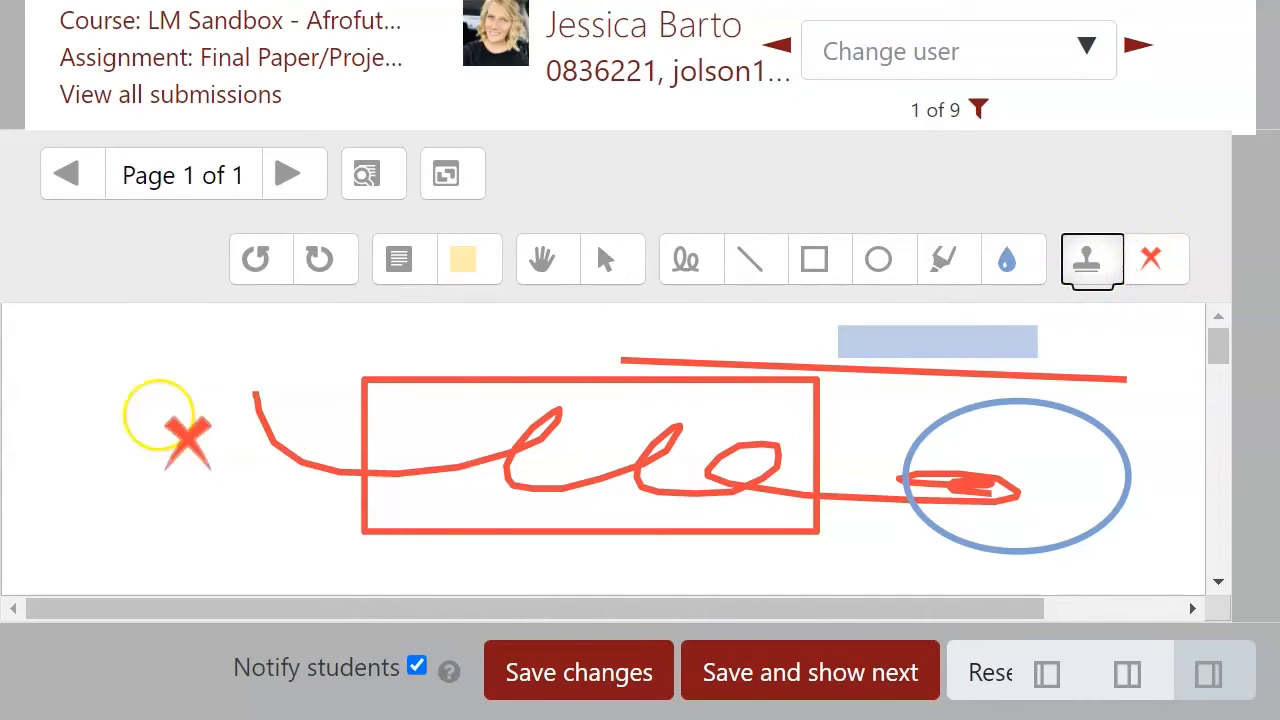
click(119, 362)
Step: Switch the stamp to a green check, place it at the ellipse's upper right, and restore the grading panel
click(1157, 260)
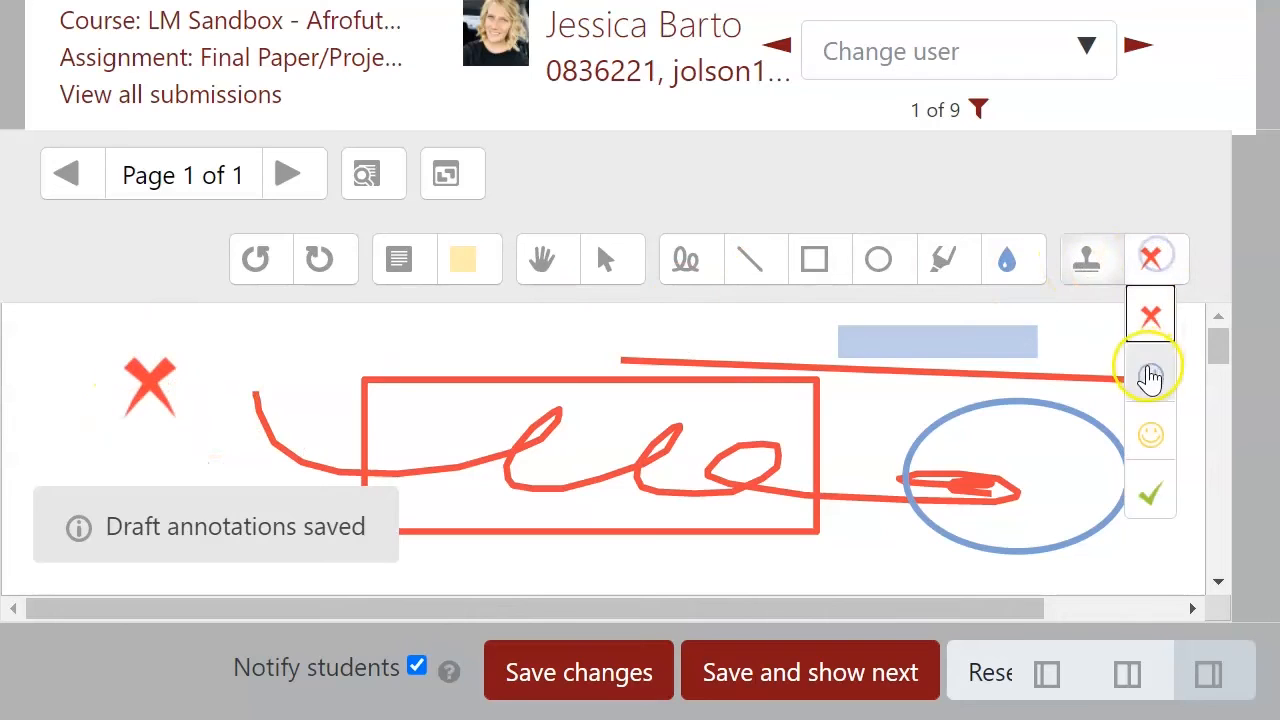
click(1083, 382)
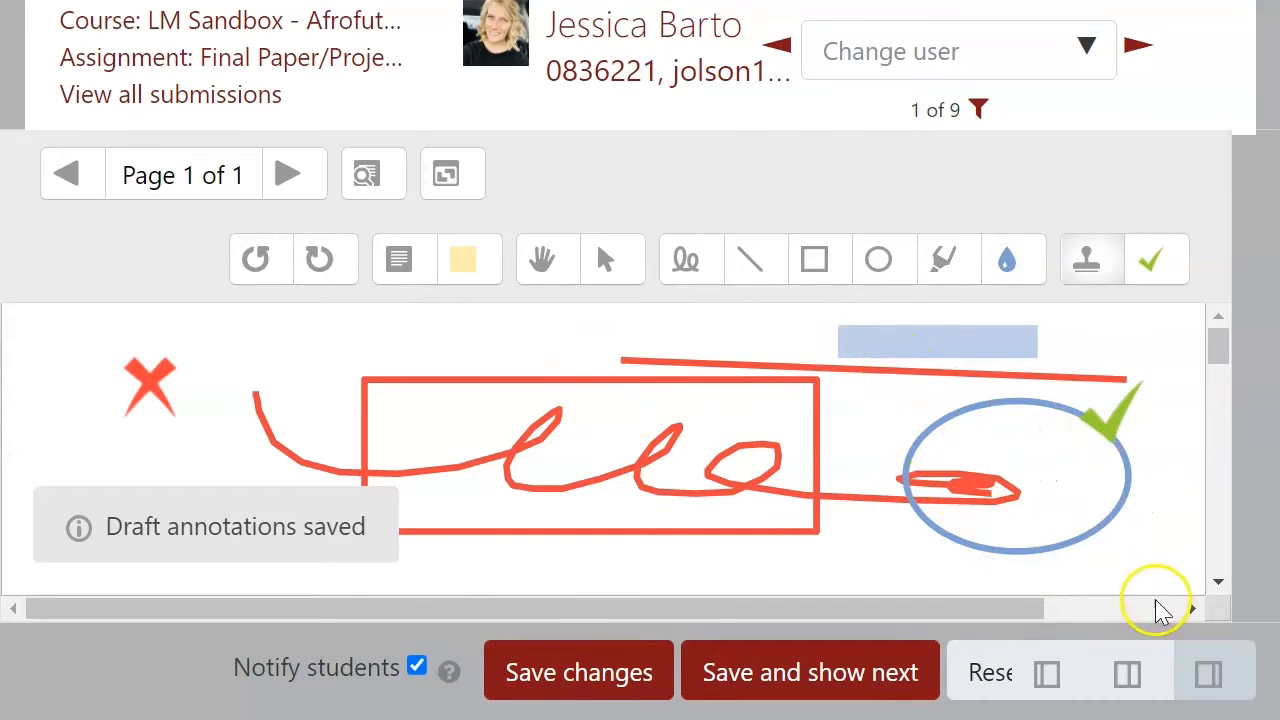
click(1047, 673)
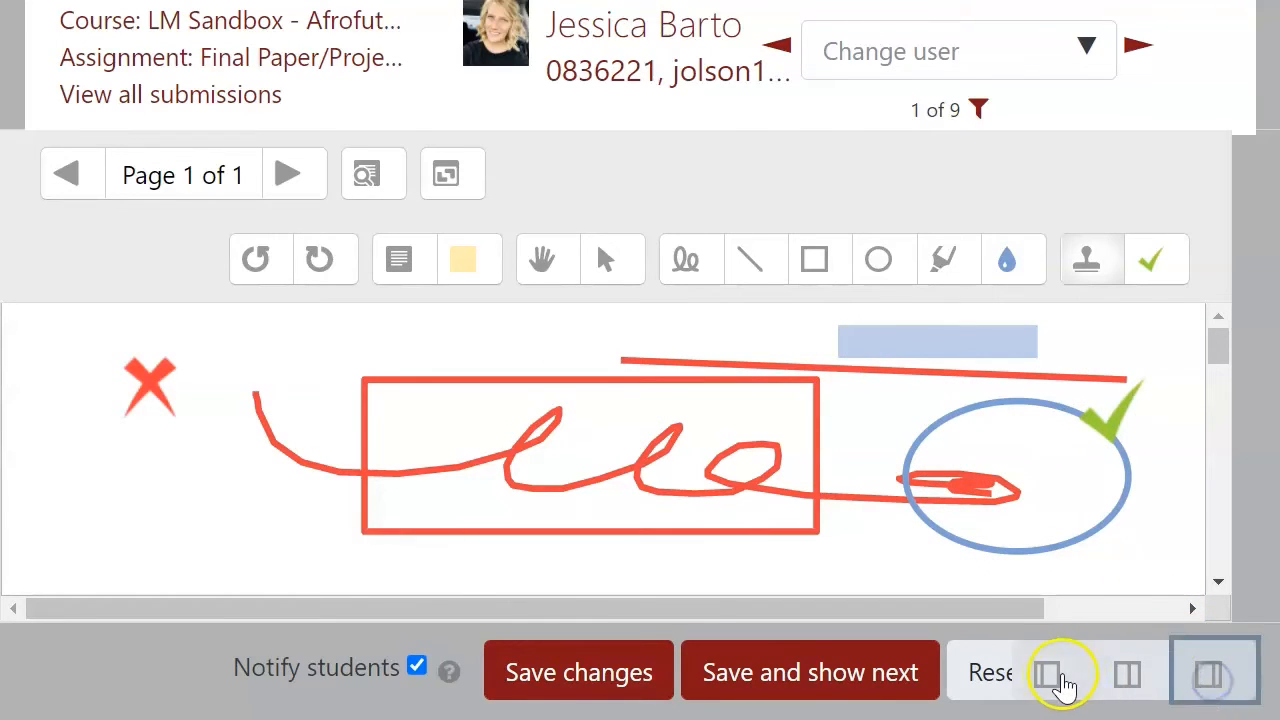
scroll(807, 416, down, 1)
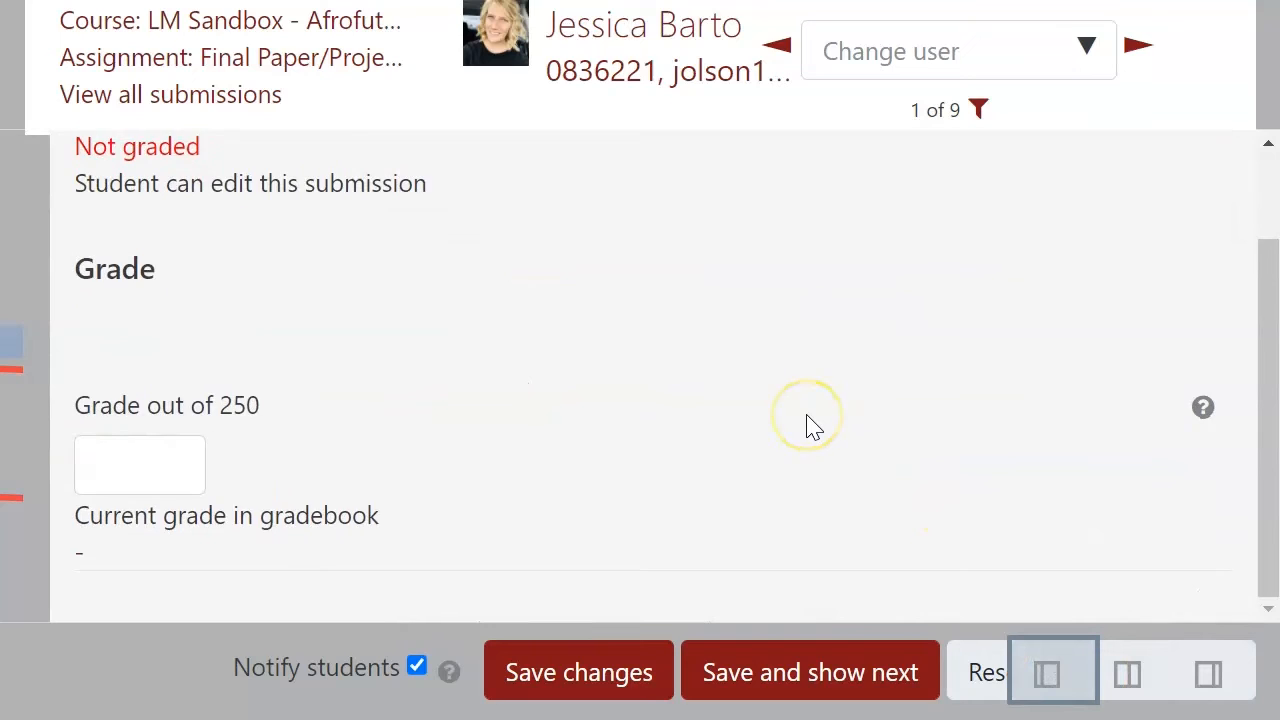
scroll(807, 416, up, 2)
scroll(807, 416, down, 2)
scroll(807, 428, up, 2)
scroll(807, 428, down, 2)
click(173, 465)
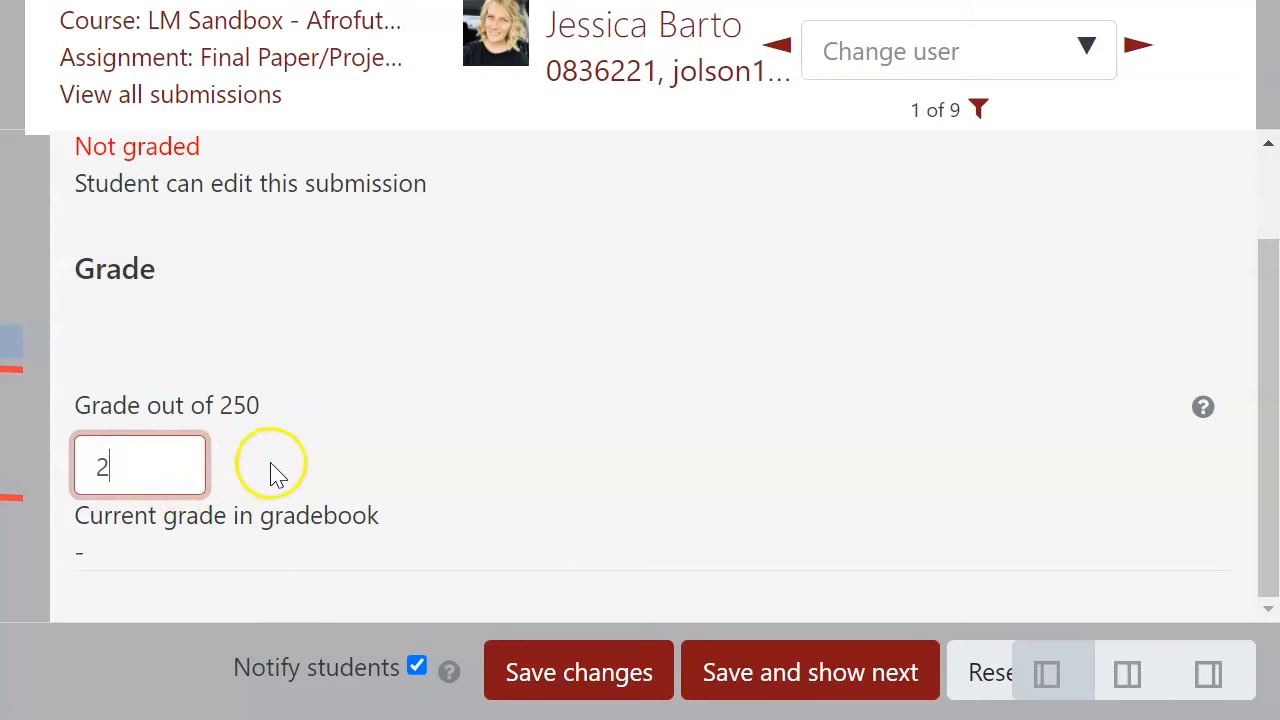
key(BackSpace)
Step: Return to the assignment, open its settings, and enable Feedback comments, Feedback files and Offline grading worksheet feedback types
click(277, 55)
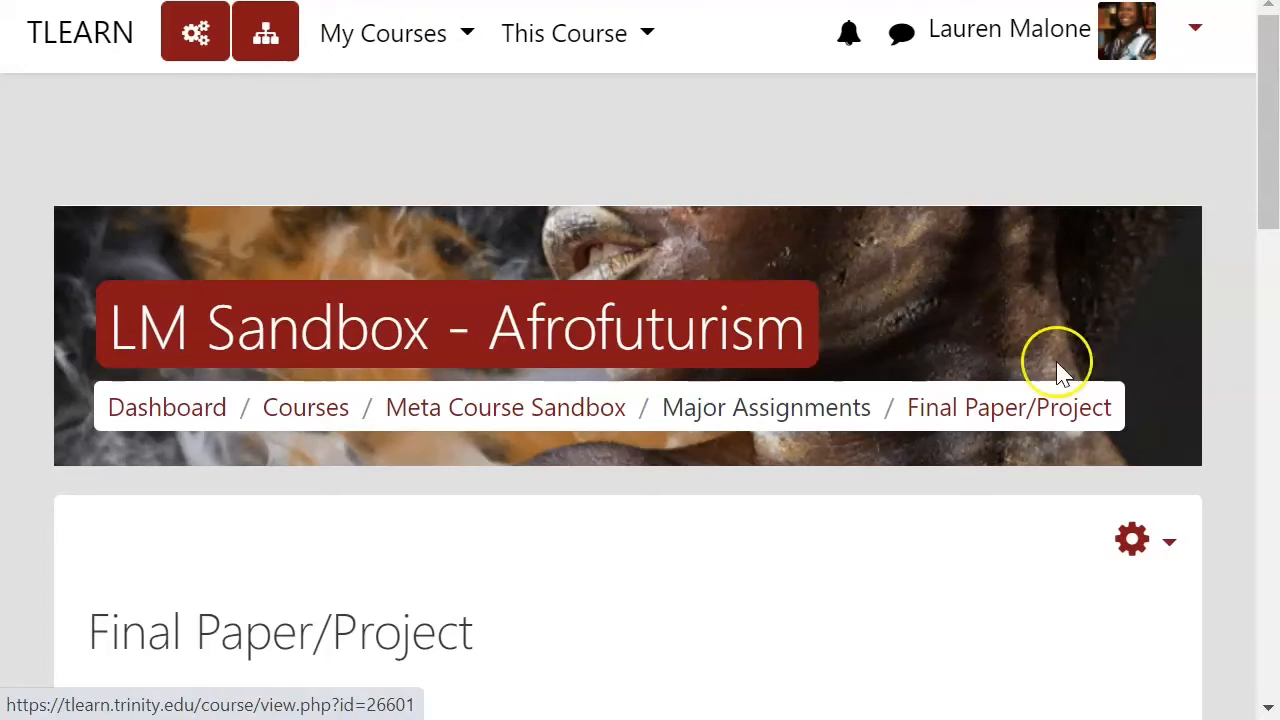
click(1166, 549)
scroll(1114, 557, down, 3)
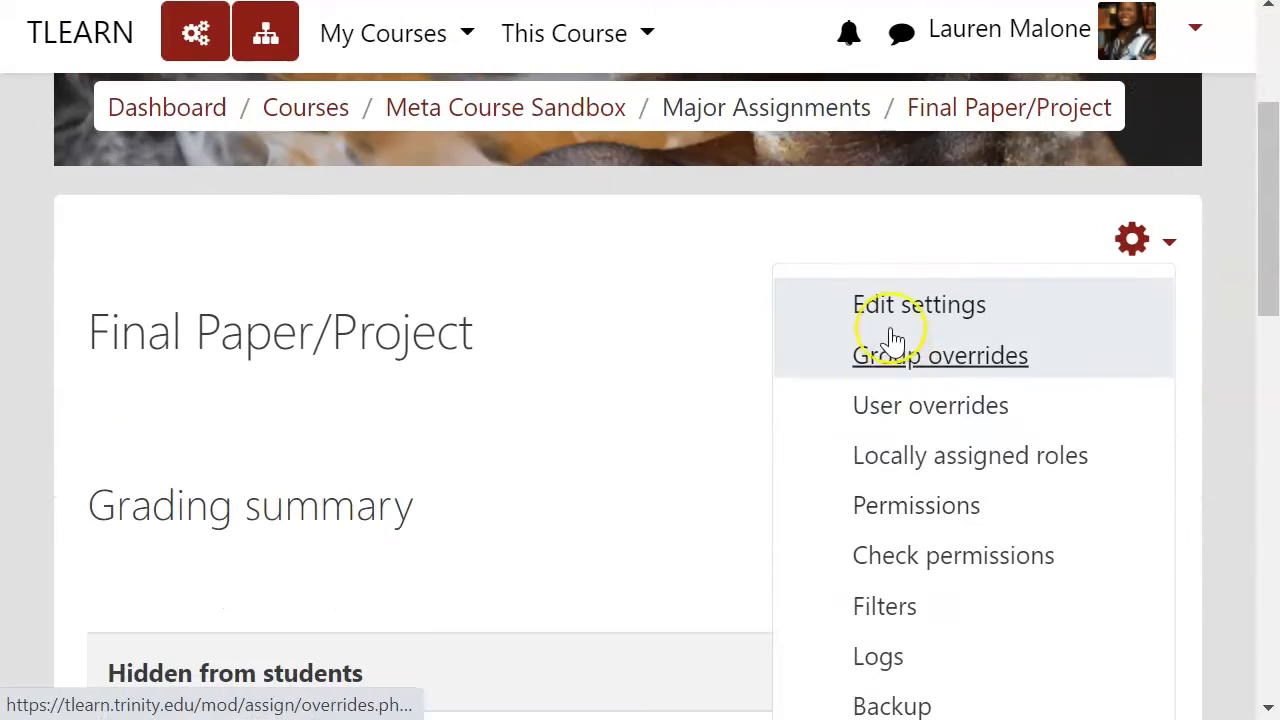
click(890, 306)
scroll(395, 455, down, 5)
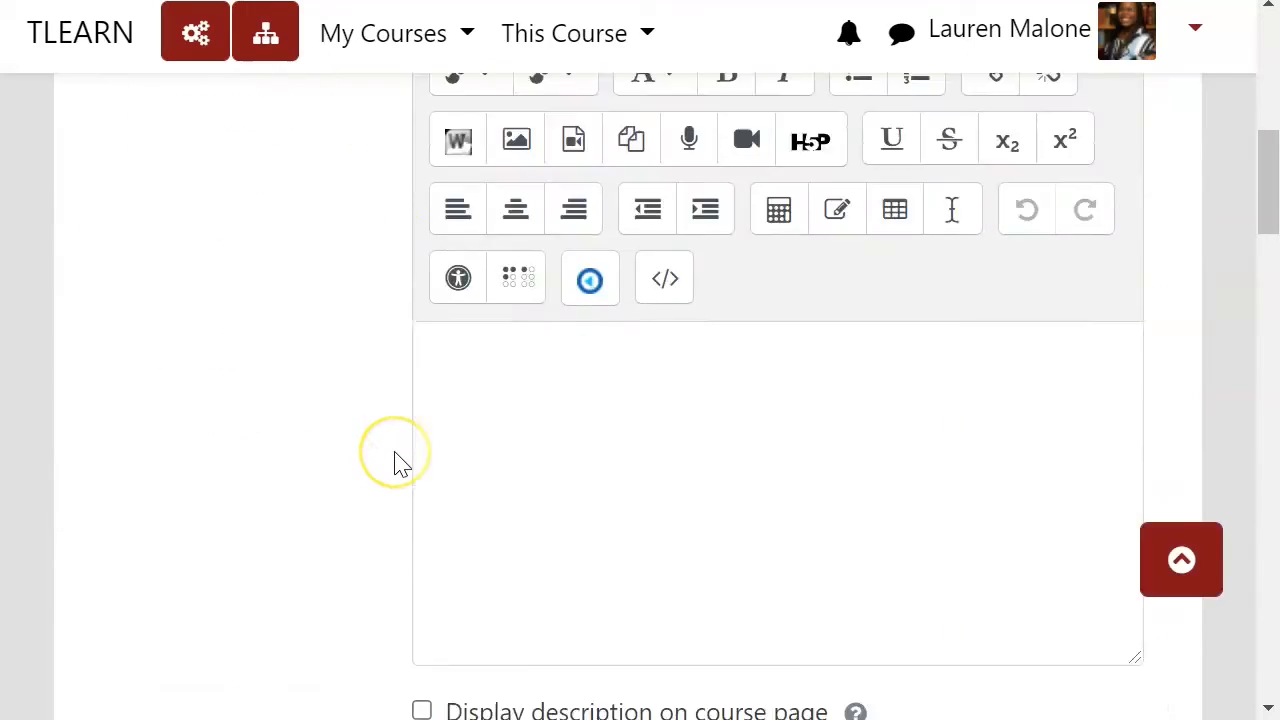
scroll(395, 460, down, 15)
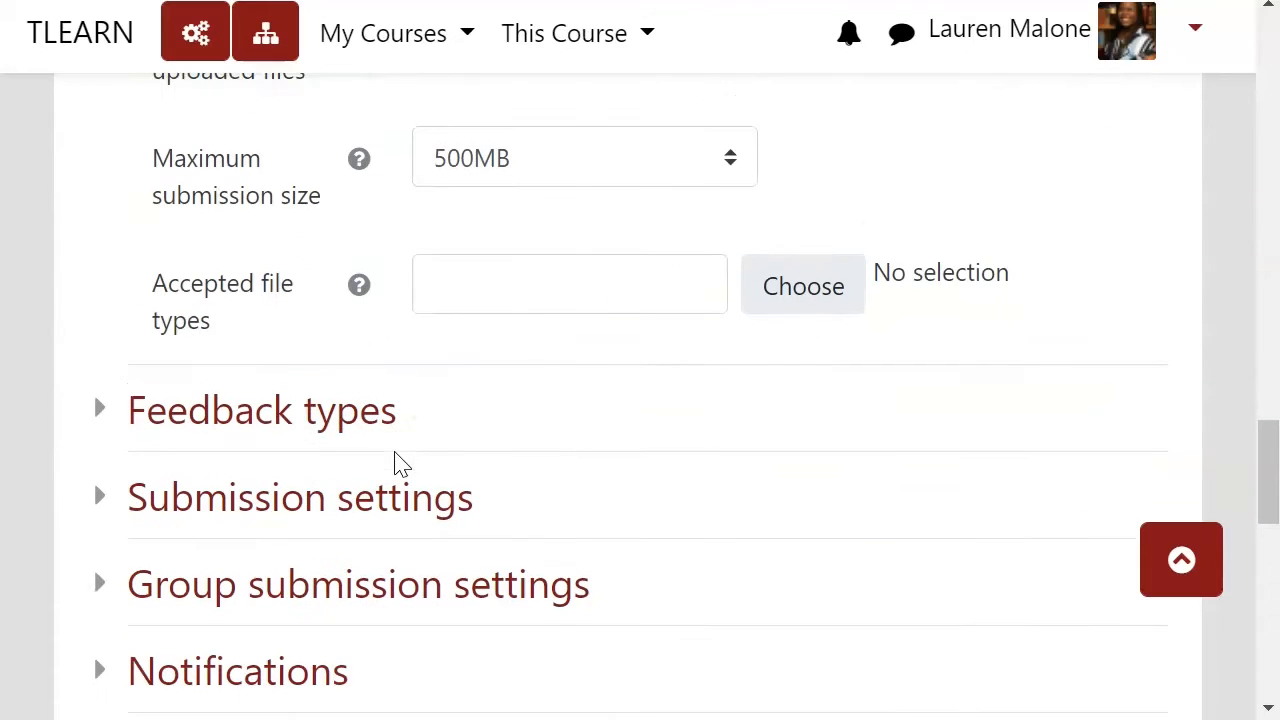
scroll(394, 463, up, 2)
scroll(394, 463, down, 2)
click(358, 436)
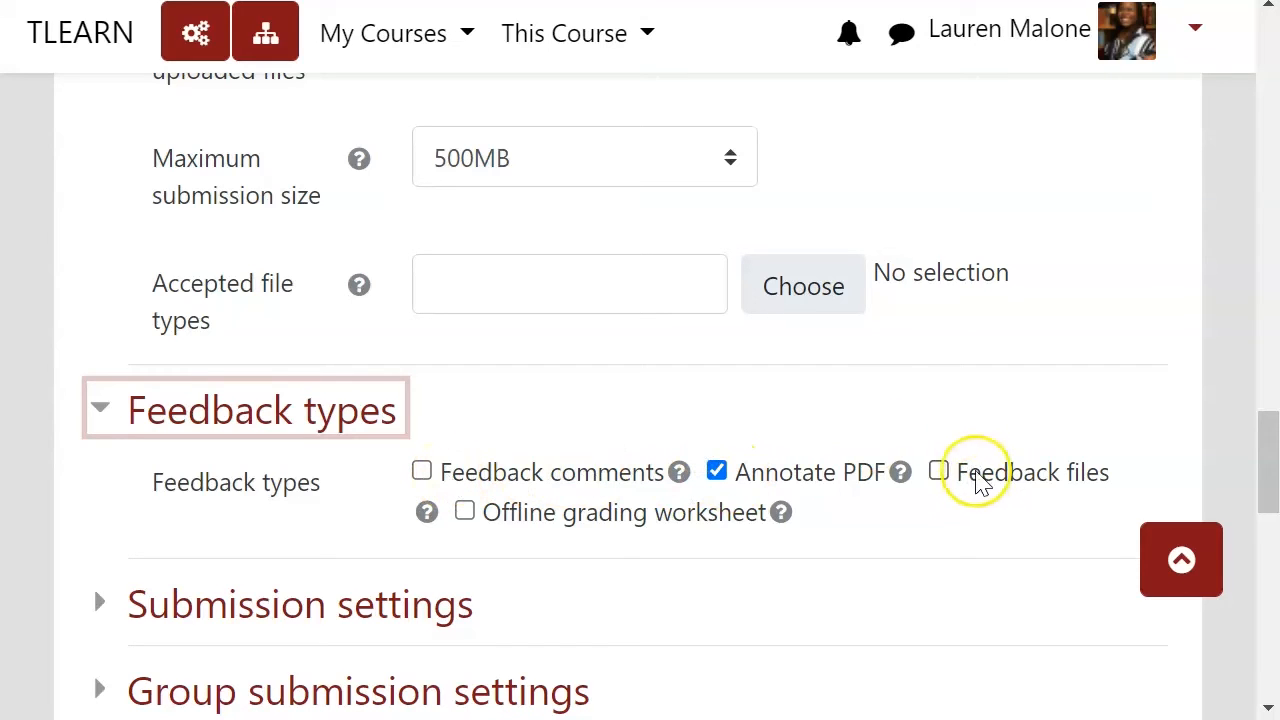
click(970, 472)
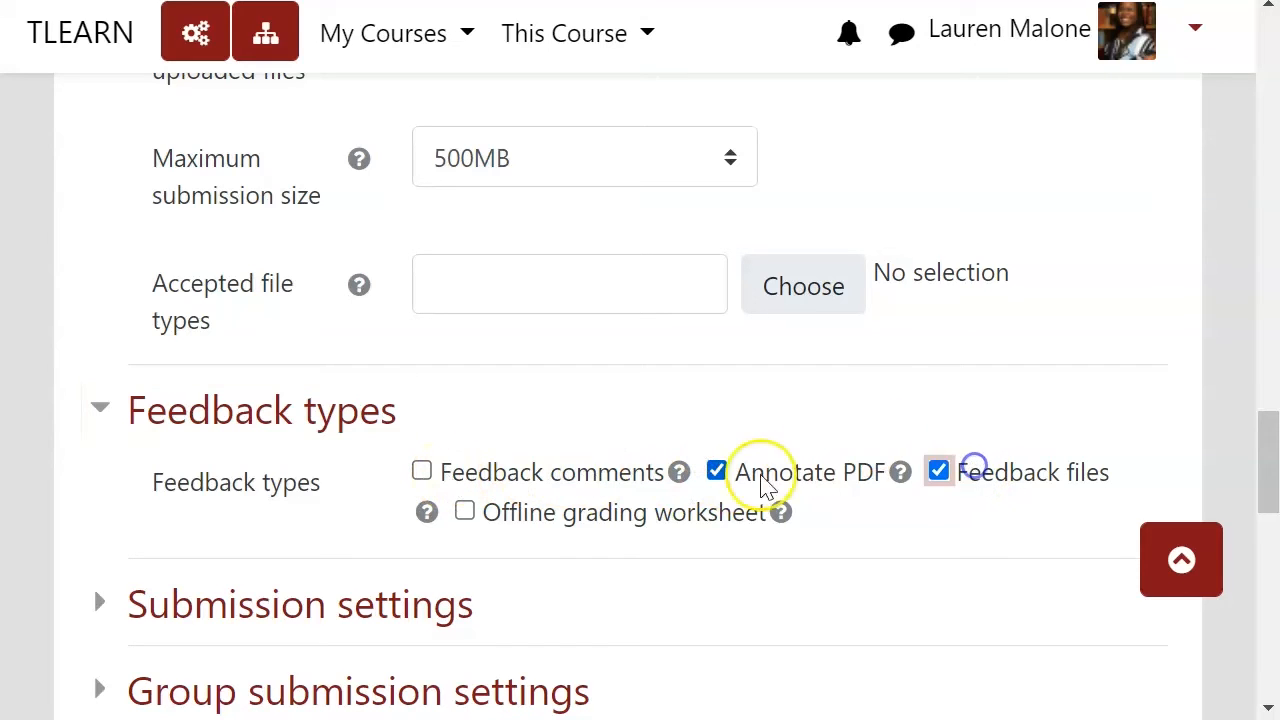
click(568, 476)
Step: Save the assignment settings and display the assignment
scroll(600, 522, down, 2)
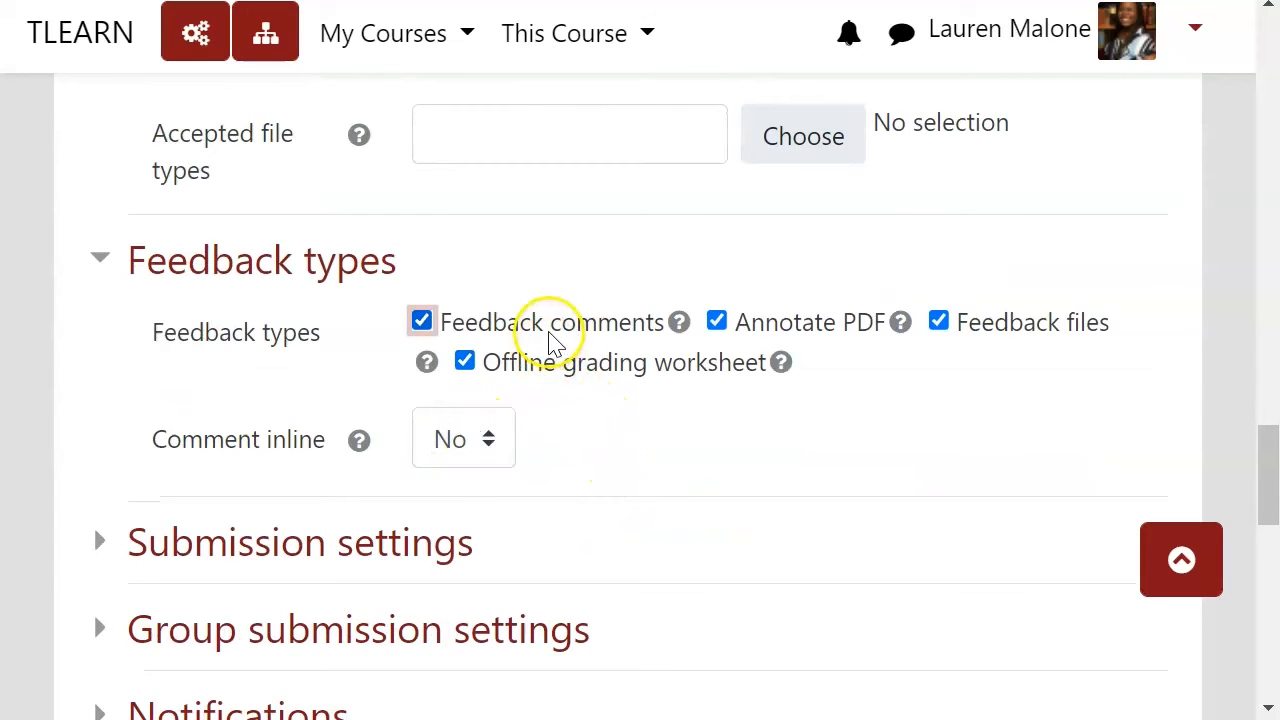
scroll(609, 480, down, 10)
click(818, 218)
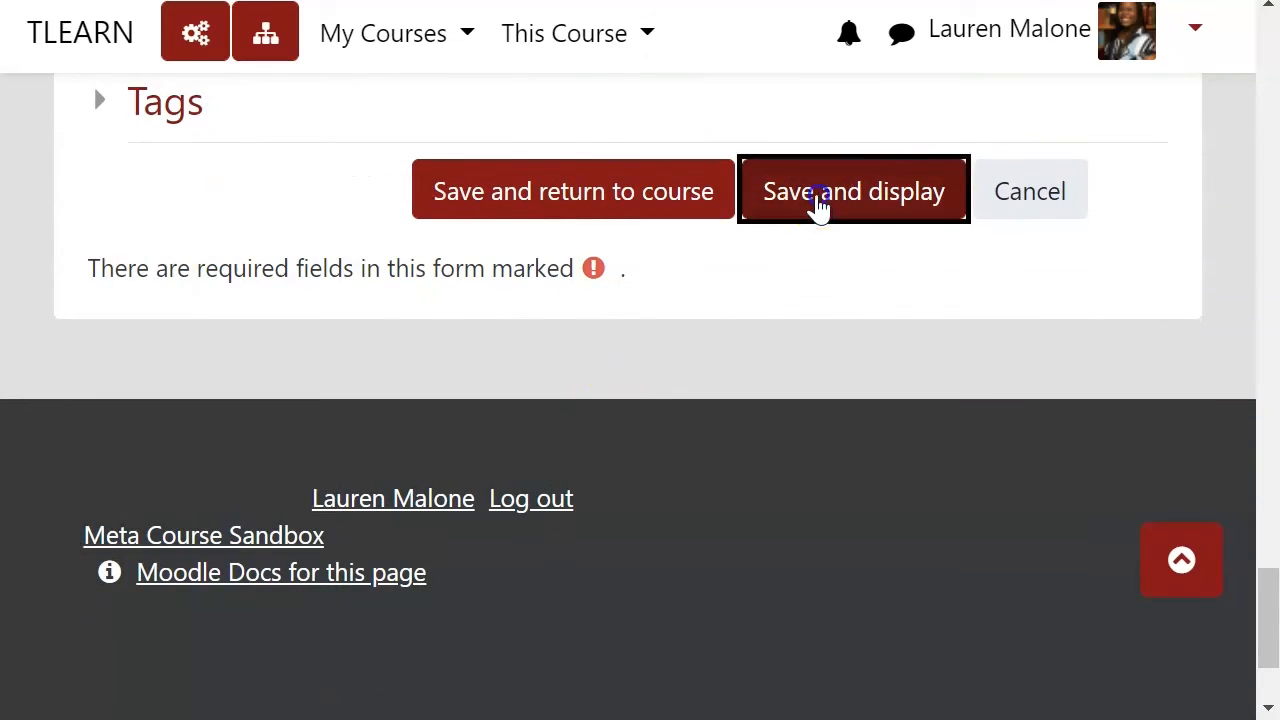
scroll(960, 470, down, 1)
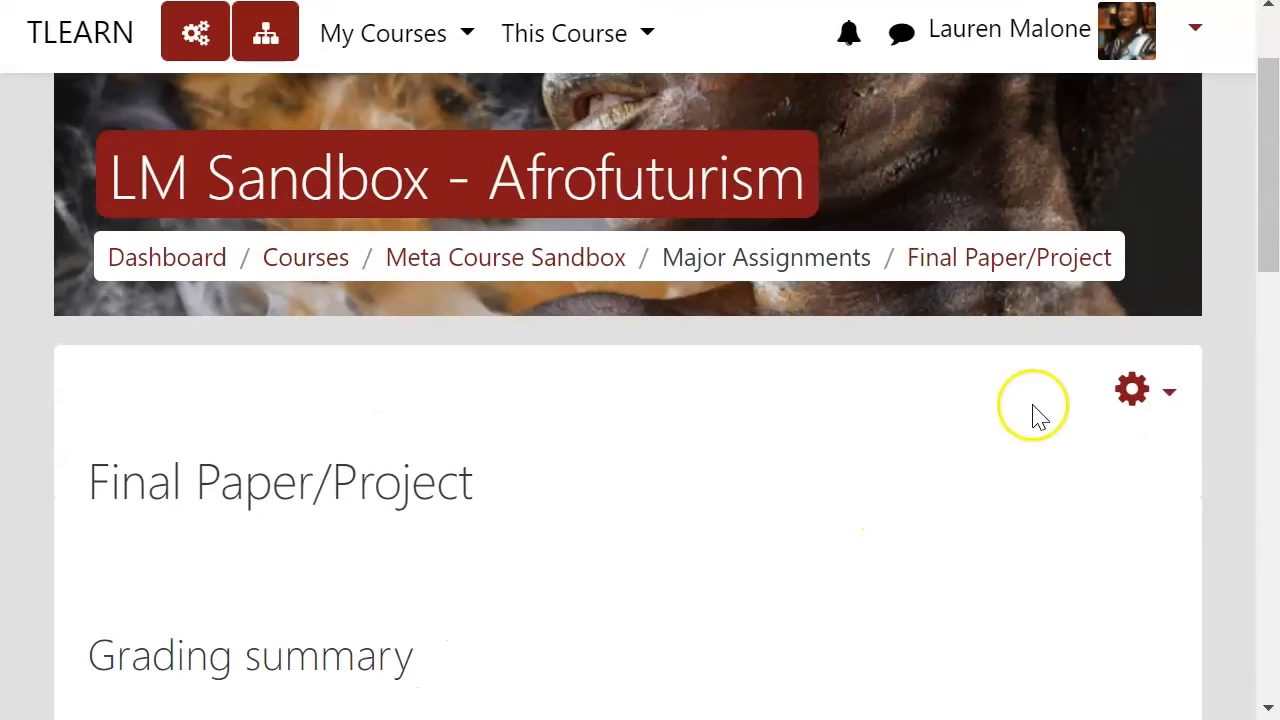
click(1155, 400)
click(590, 410)
scroll(585, 405, down, 5)
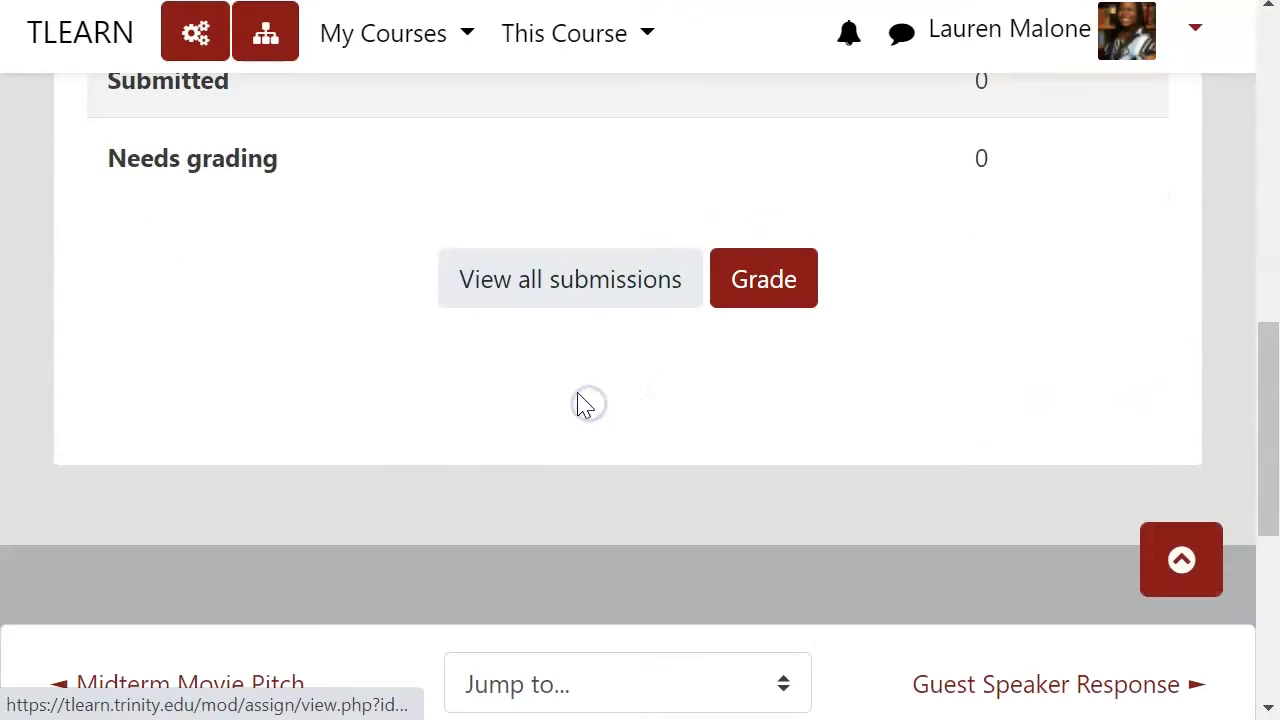
Step: Open the list of all Final Paper/Project submissions and open the grader for the first student
click(594, 277)
scroll(700, 365, down, 3)
scroll(705, 380, down, 6)
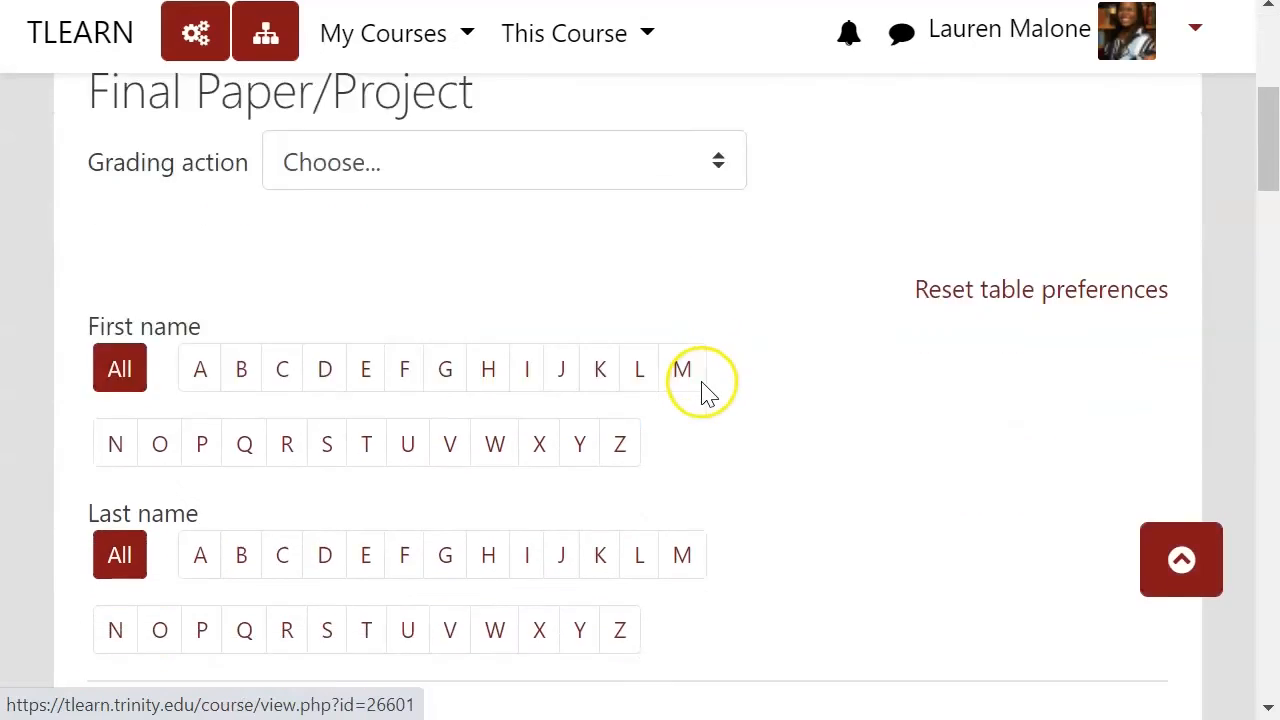
click(1062, 620)
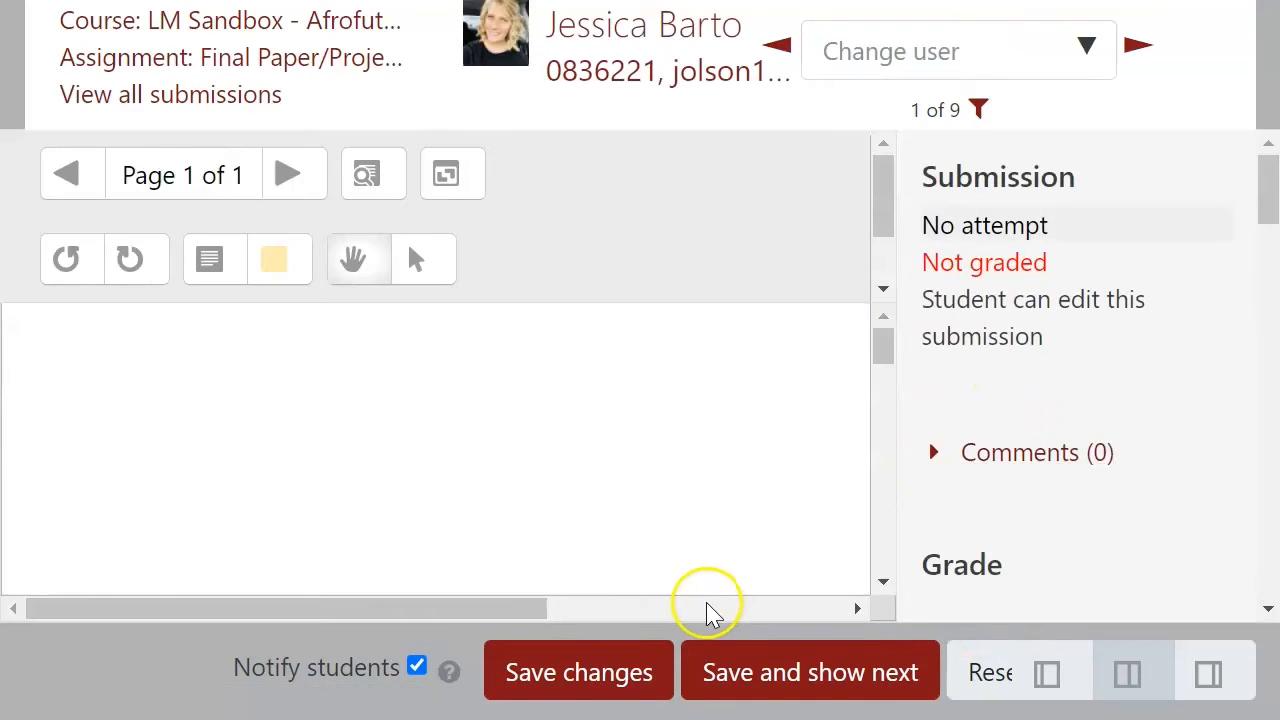
Step: Switch the grading layout to show only the grading panel
click(1045, 675)
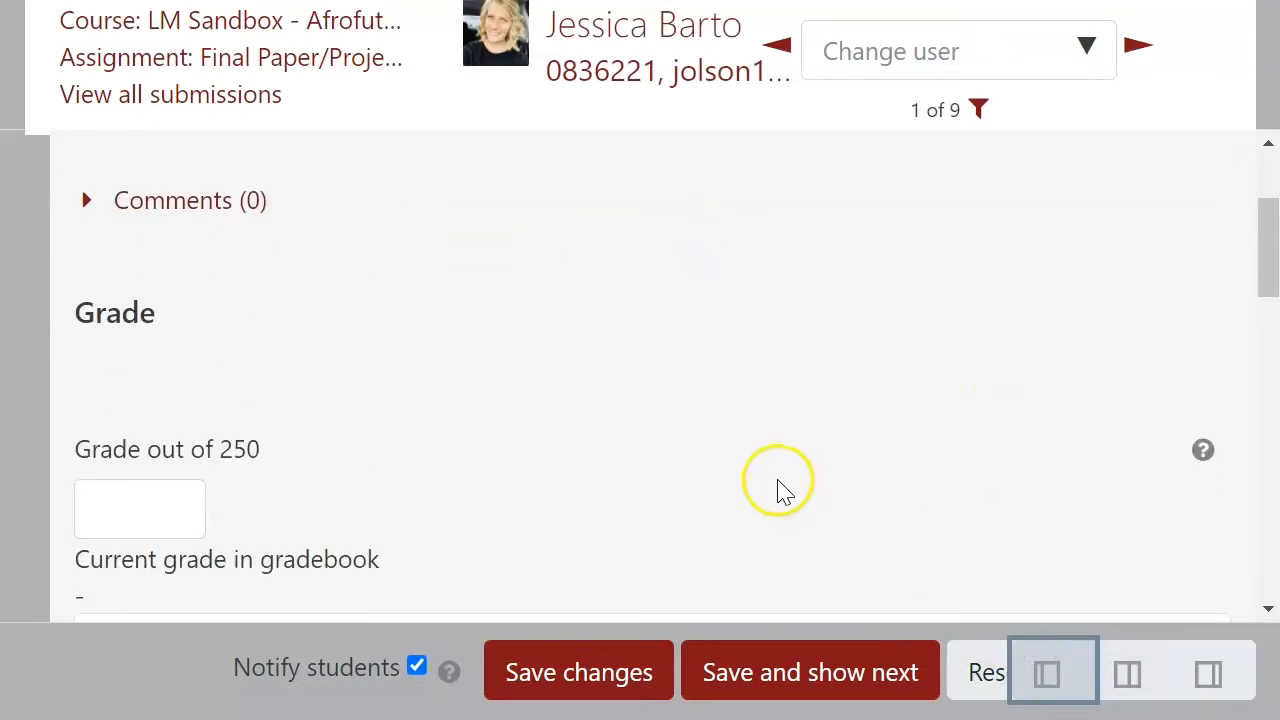
scroll(700, 450, up, 1)
scroll(300, 295, down, 8)
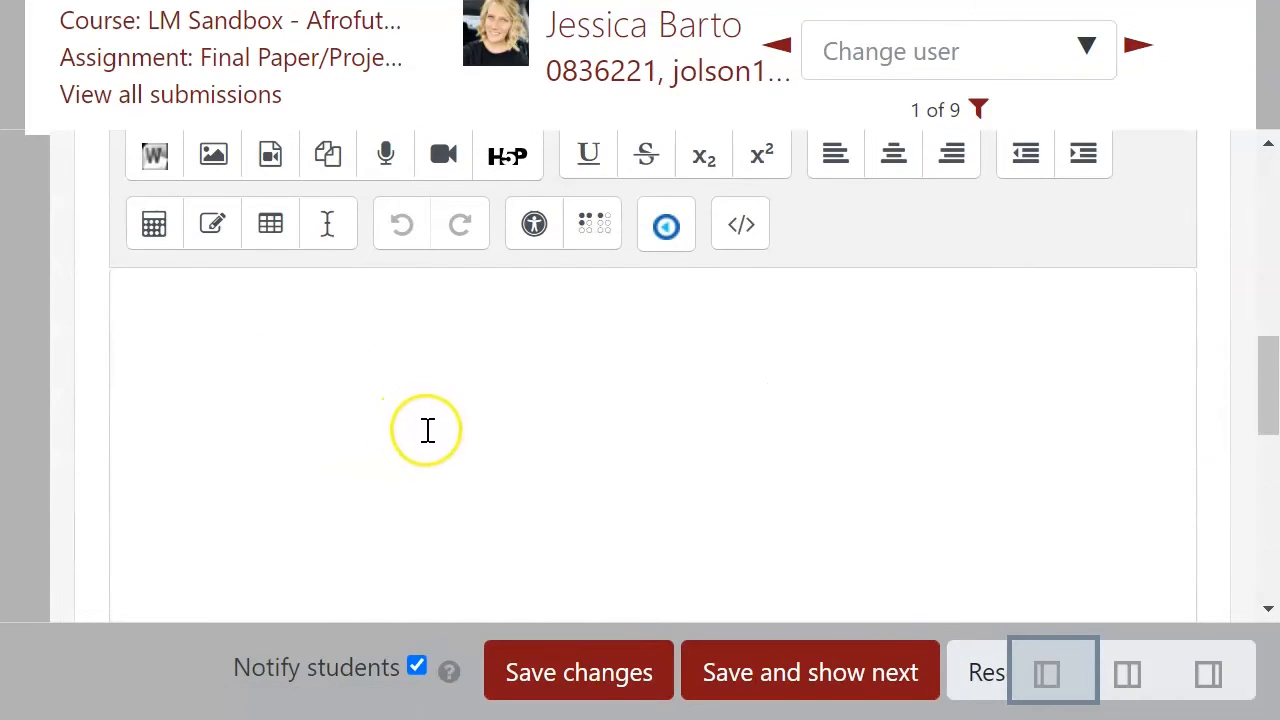
Step: Examine the Feedback comments editor and the Feedback files area in the grading panel
scroll(426, 432, up, 5)
scroll(425, 437, up, 3)
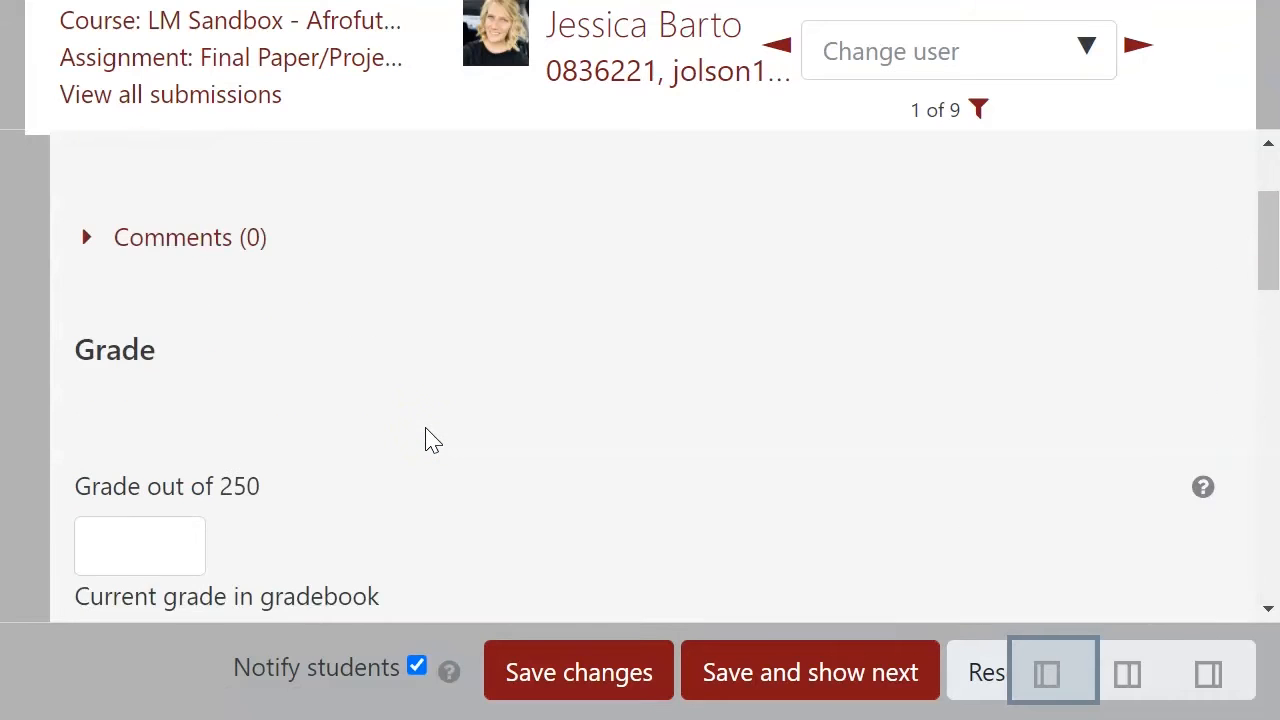
scroll(437, 430, down, 8)
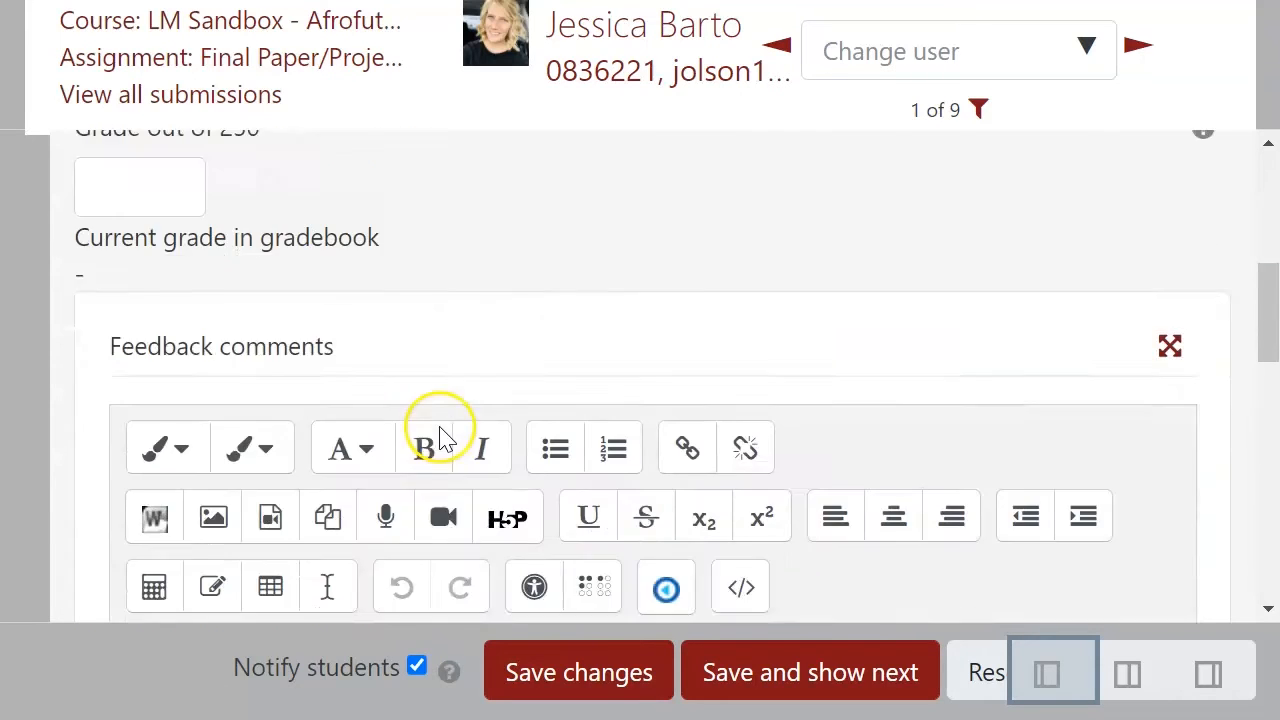
scroll(443, 391, down, 5)
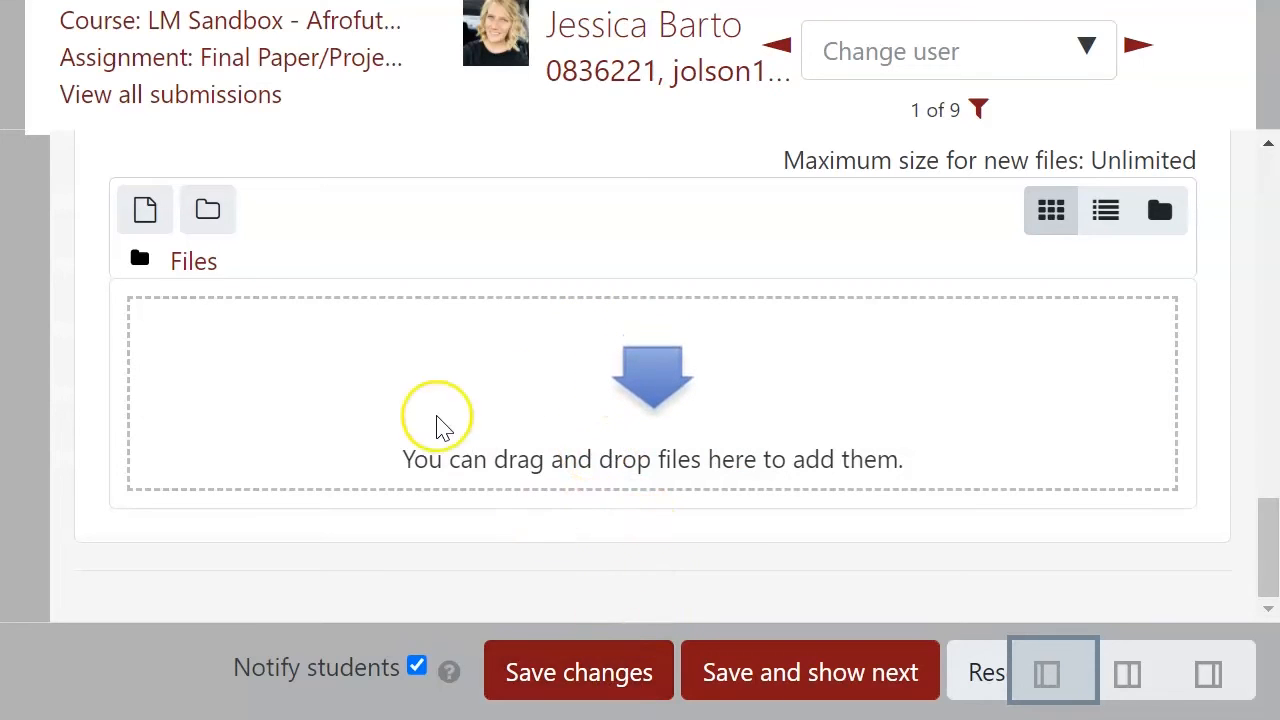
scroll(447, 435, up, 6)
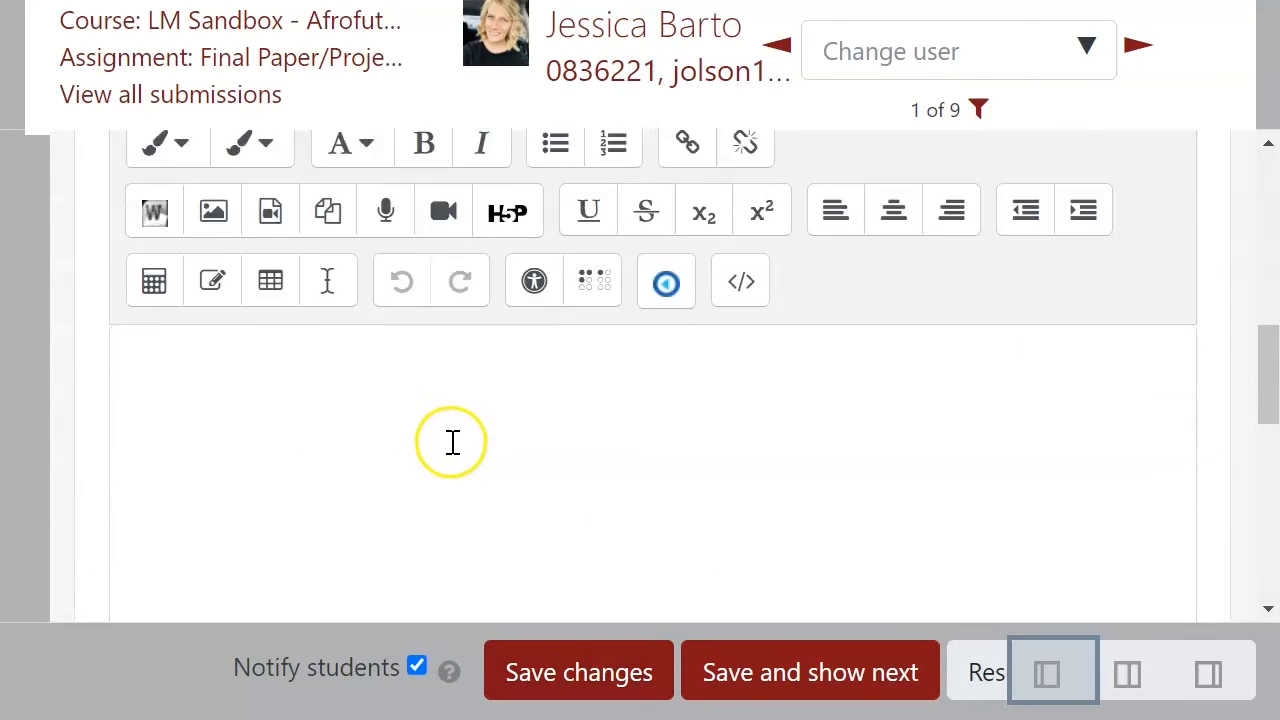
scroll(452, 442, up, 2)
scroll(400, 520, down, 1)
click(386, 491)
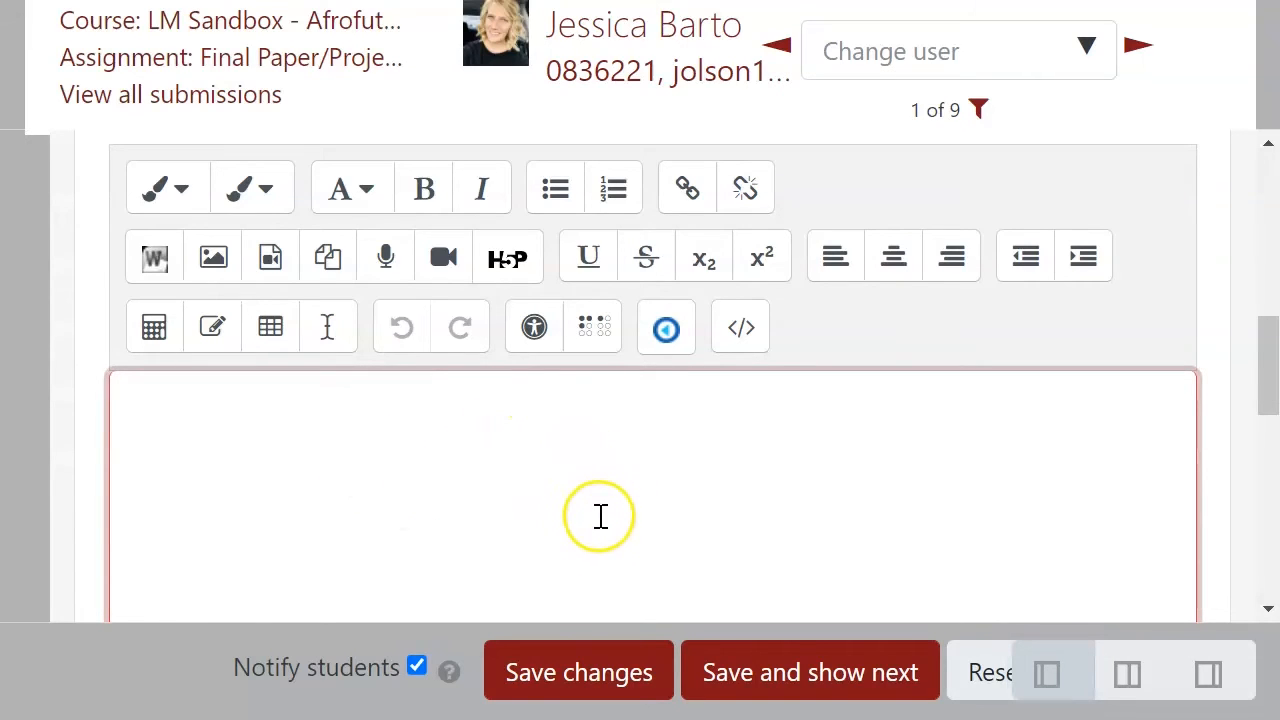
Step: Expand the submission Comments section to show the comment box and save the grading form
scroll(577, 591, up, 4)
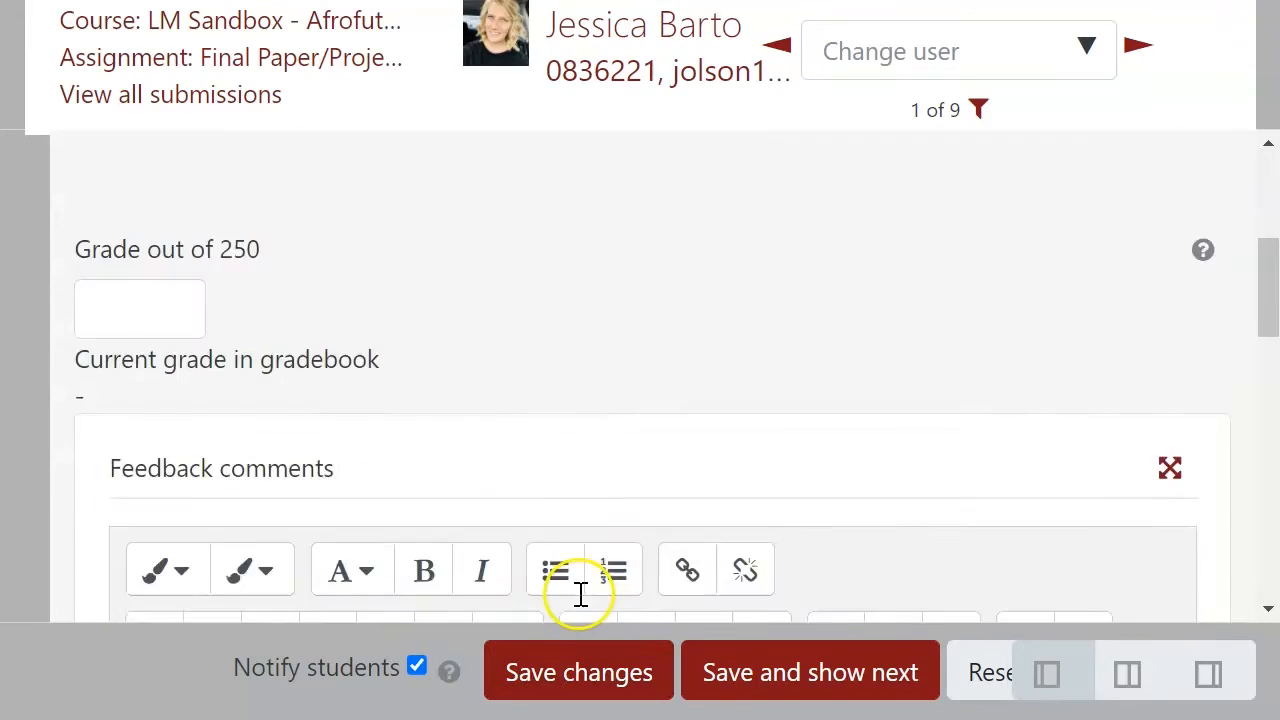
scroll(580, 600, up, 4)
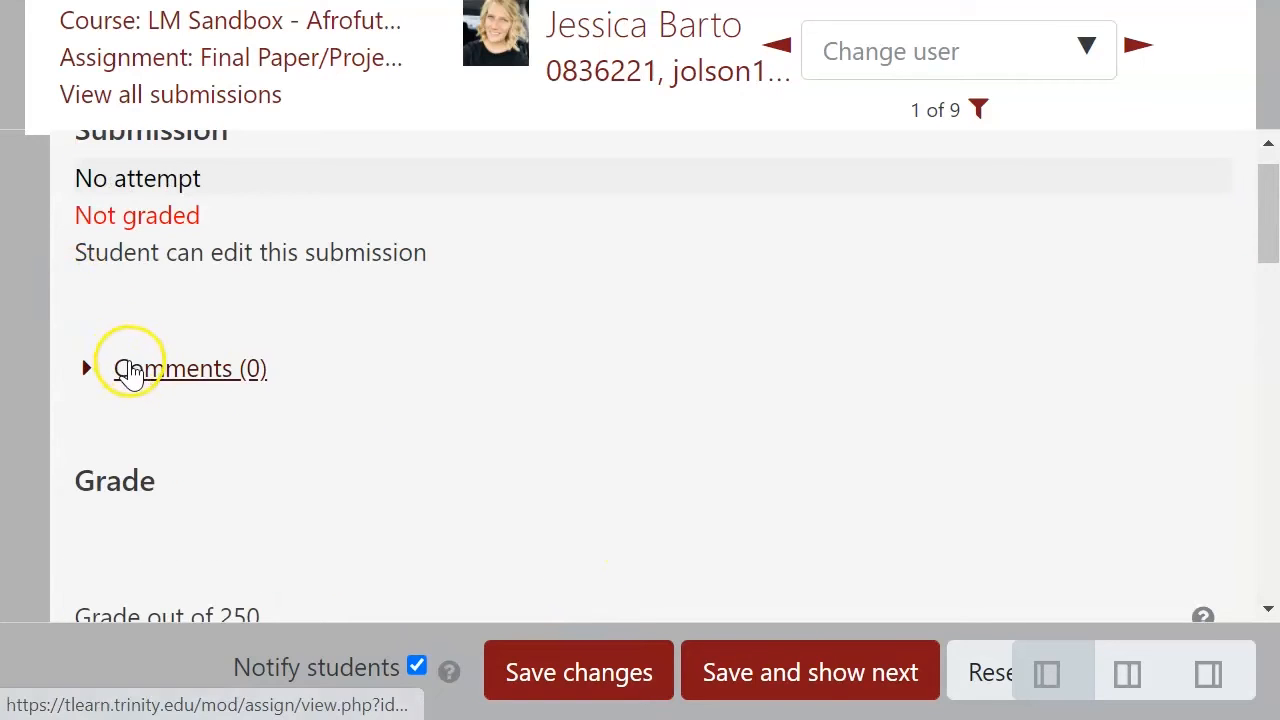
click(130, 370)
click(166, 414)
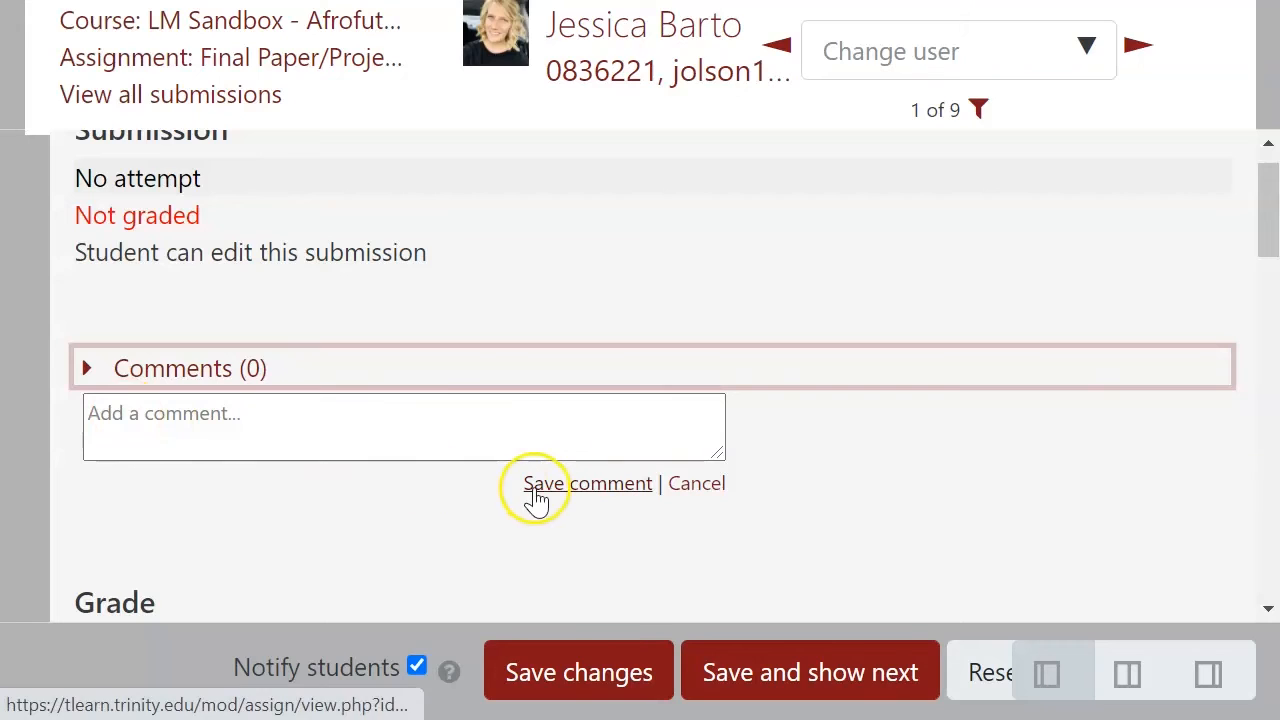
click(618, 673)
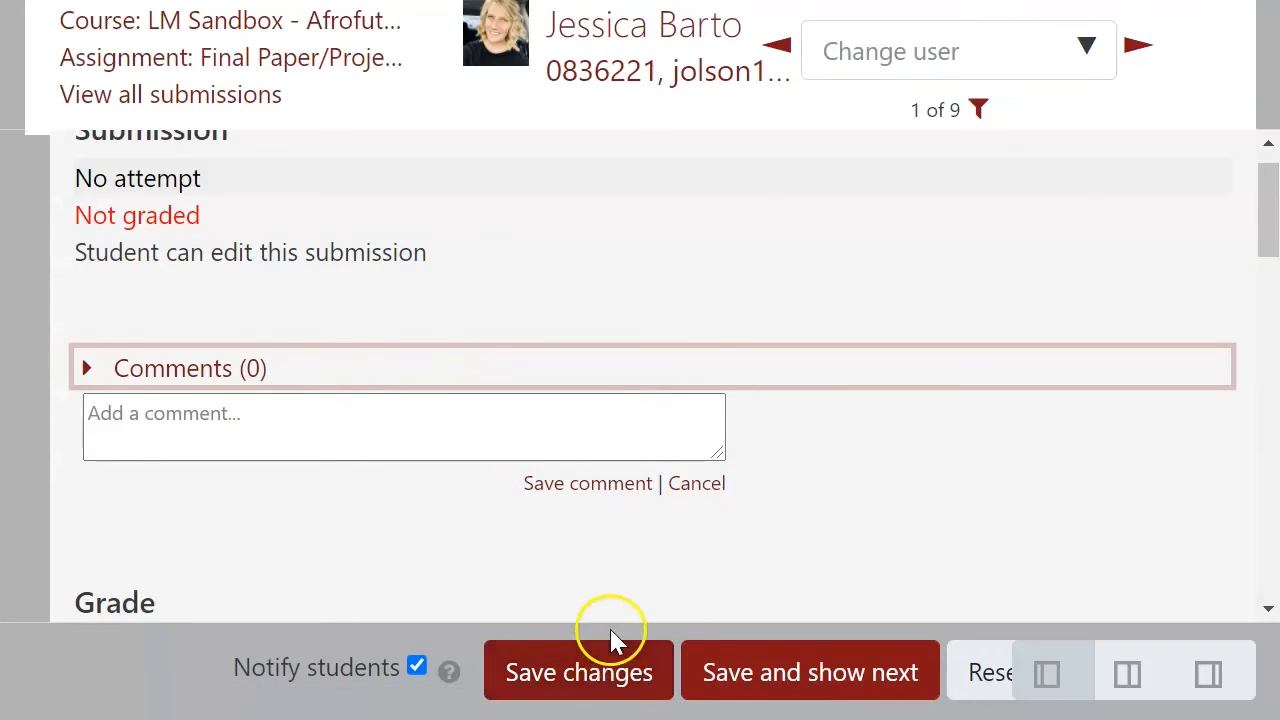
click(476, 565)
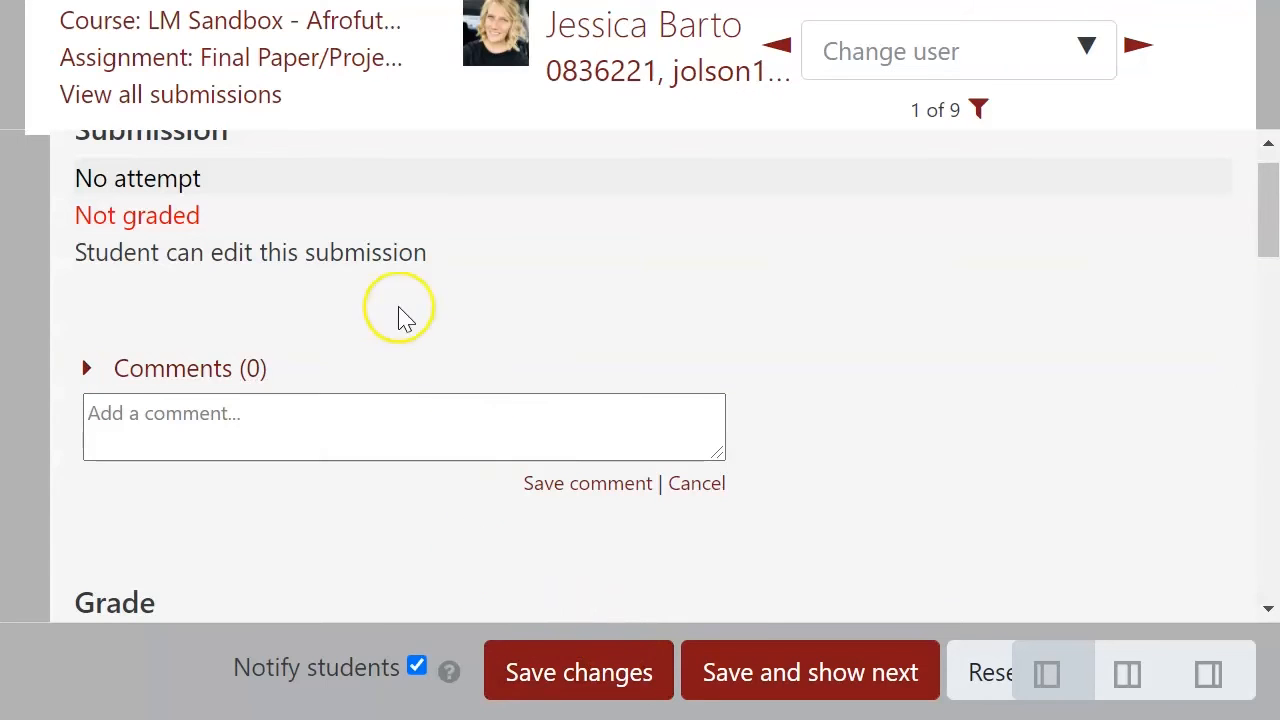
Step: Return to the course page and open the Mythology Paper assignment
click(292, 22)
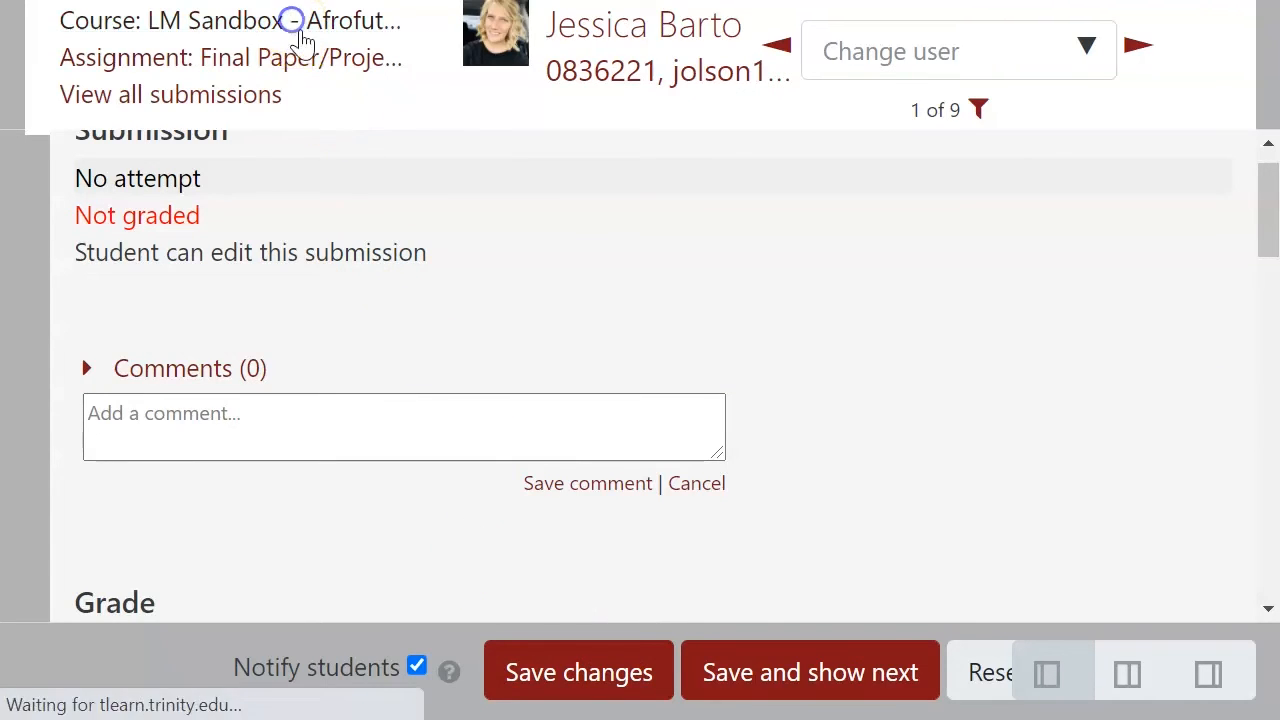
scroll(723, 322, down, 10)
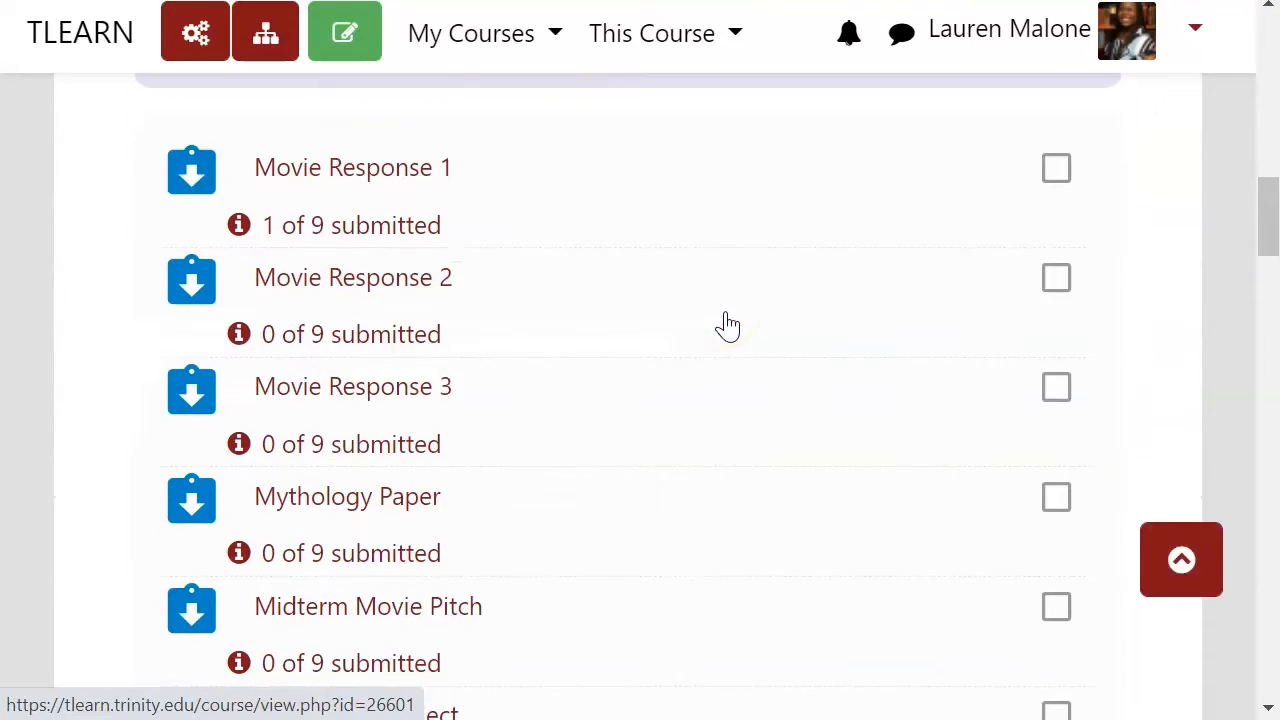
scroll(725, 323, down, 3)
scroll(725, 323, up, 2)
click(698, 395)
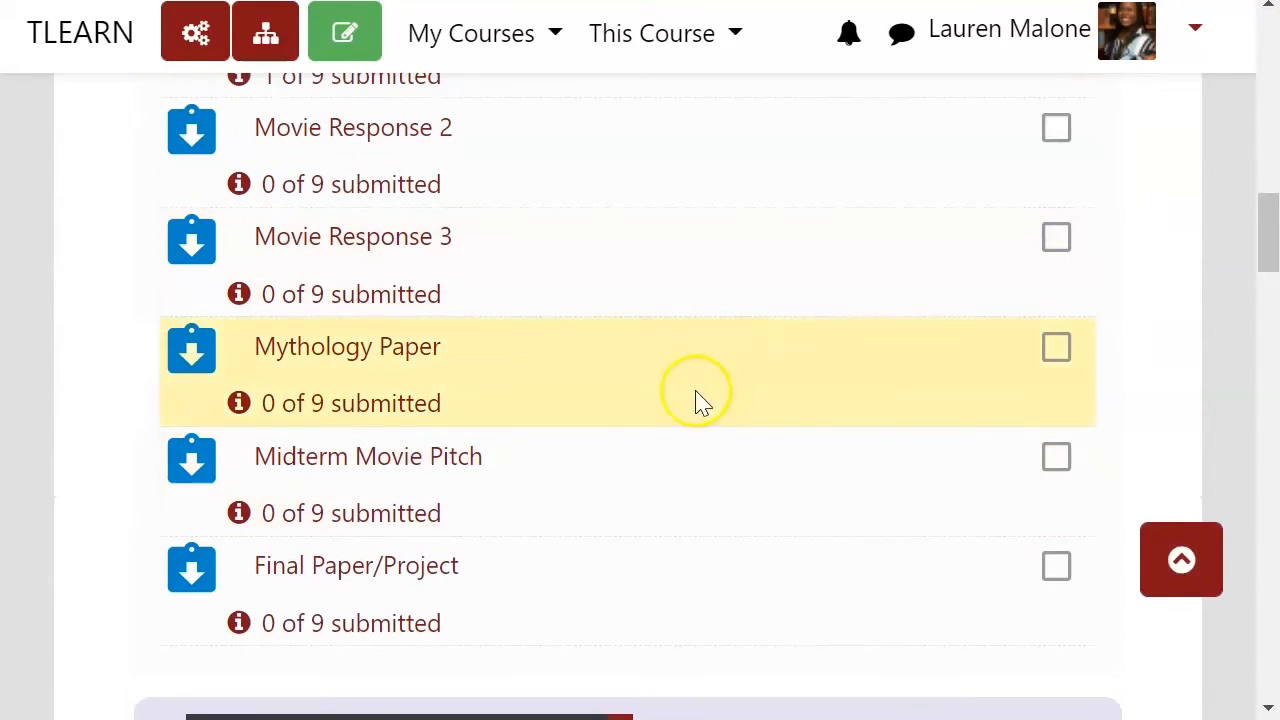
click(318, 350)
Step: Open the assignment's actions menu and choose Define rubric
scroll(686, 394, down, 3)
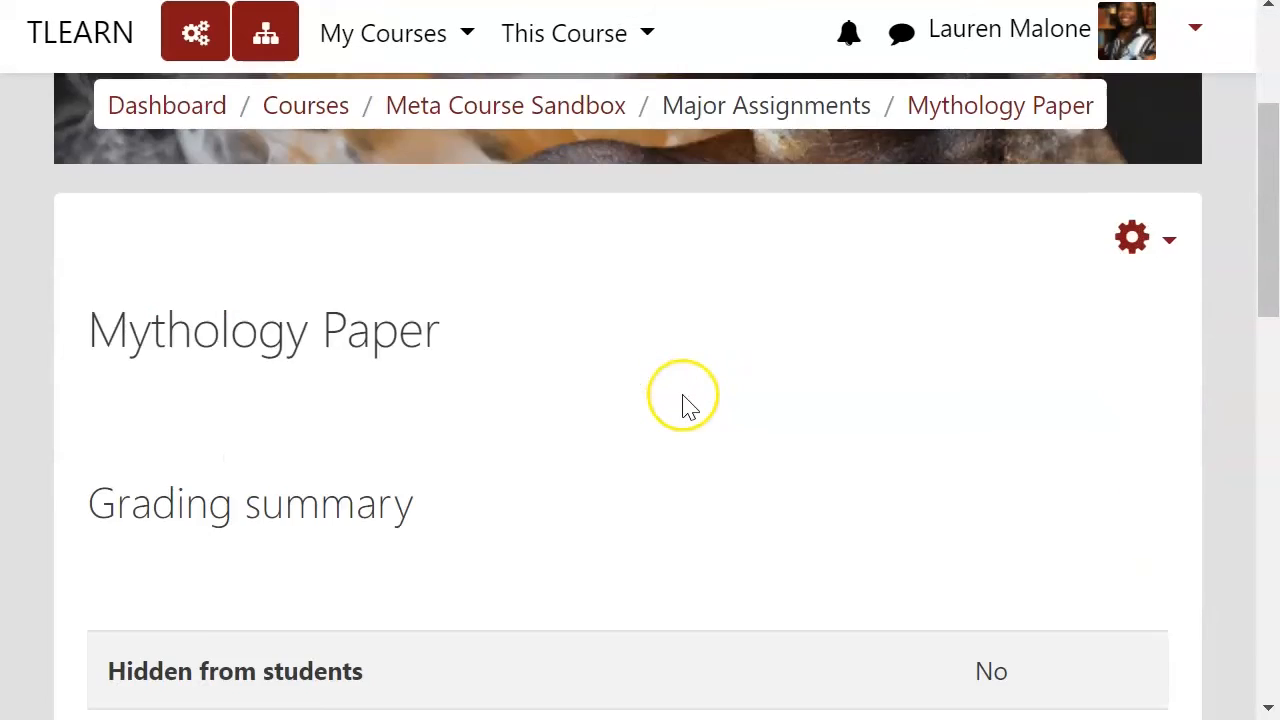
scroll(686, 405, down, 3)
scroll(686, 409, up, 3)
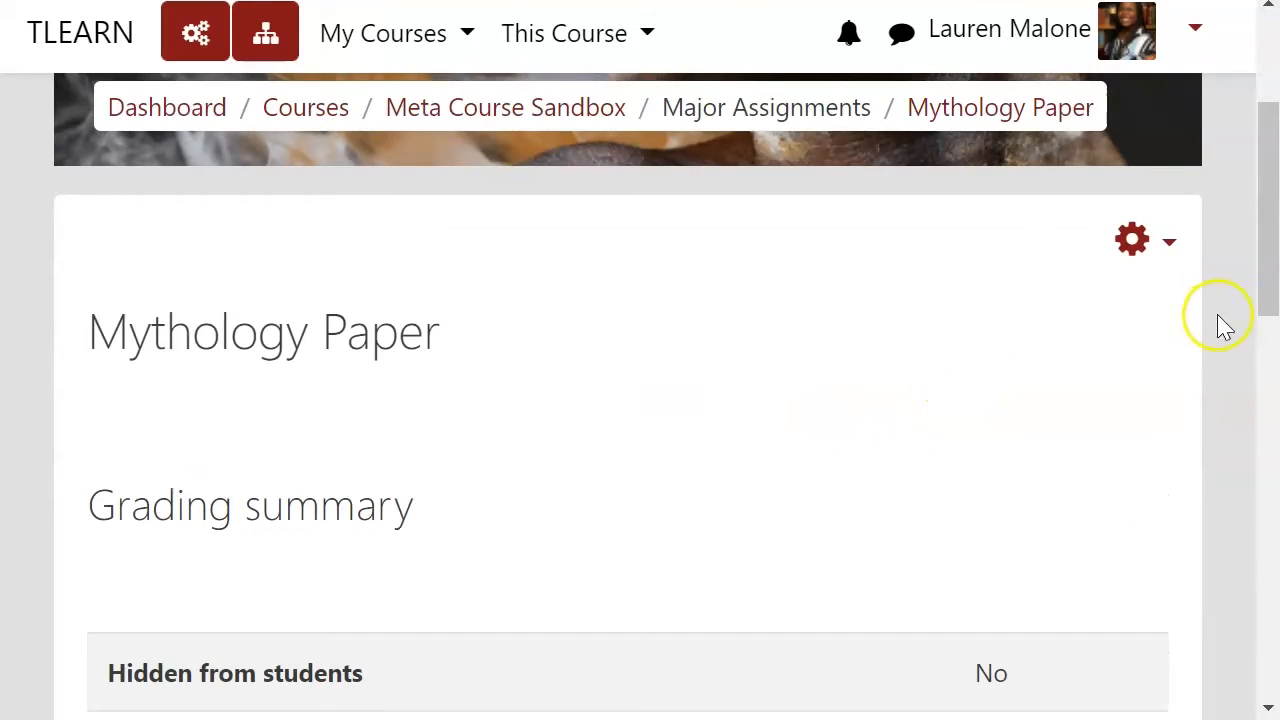
click(1170, 252)
scroll(1090, 408, down, 3)
scroll(1090, 410, down, 2)
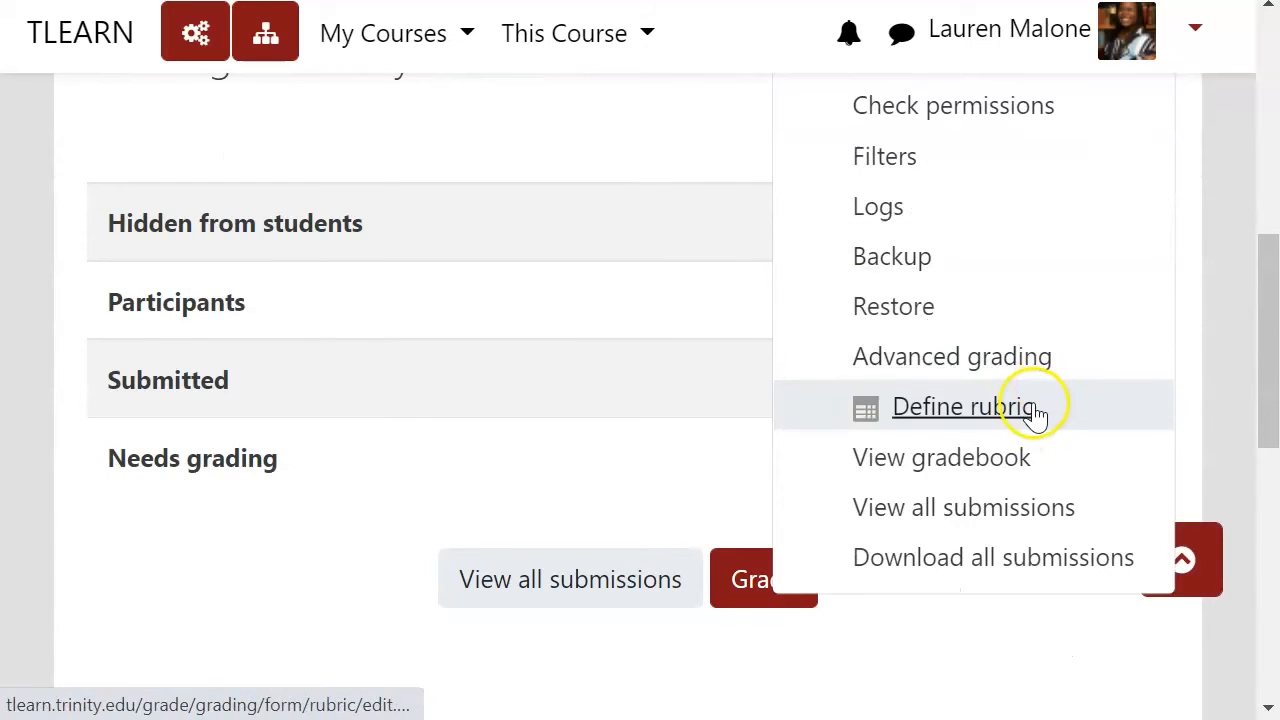
click(1034, 410)
Step: Review the Myth Paper 1 rubric's criteria, level descriptions and point values
scroll(737, 505, down, 4)
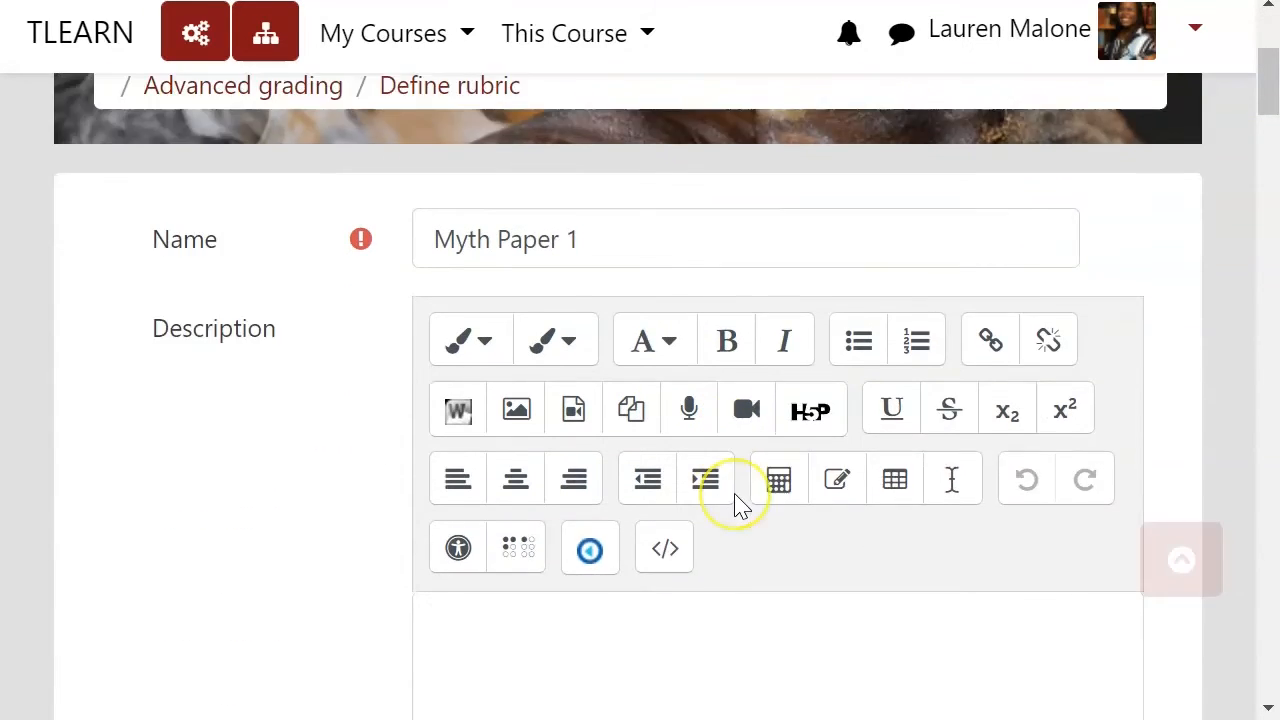
scroll(731, 494, up, 2)
scroll(506, 434, up, 1)
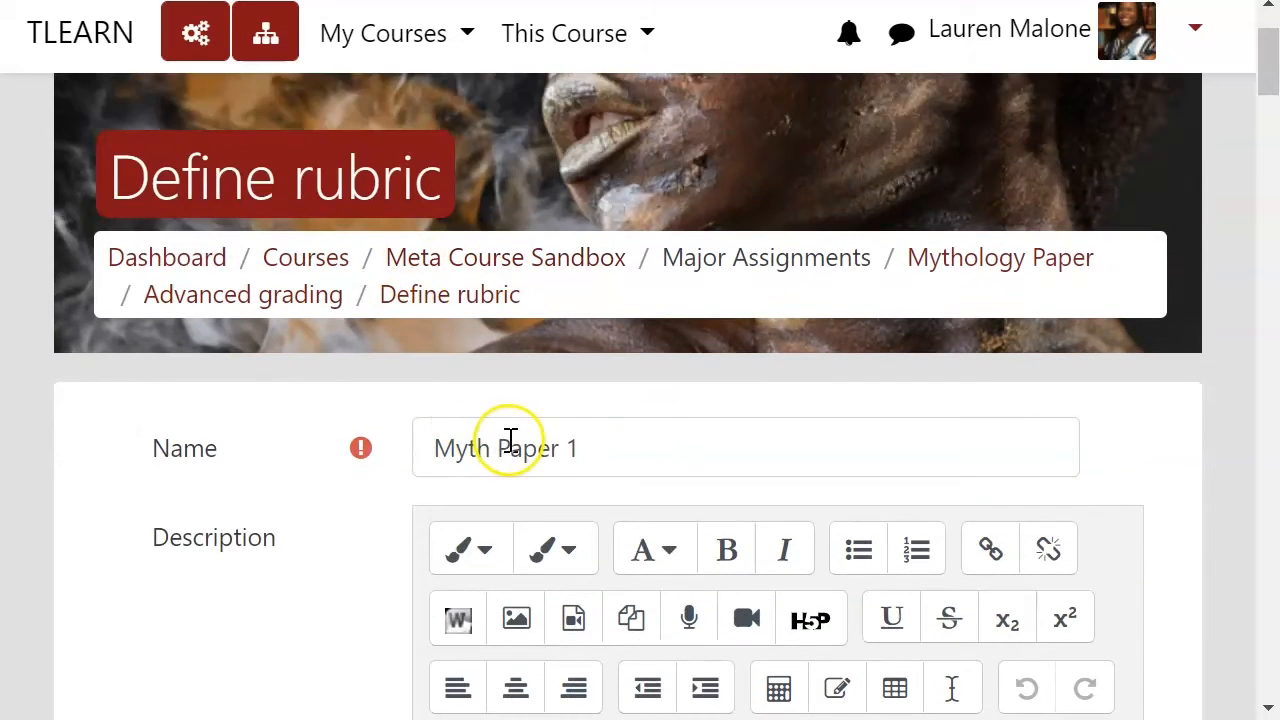
scroll(509, 443, down, 6)
scroll(487, 440, down, 4)
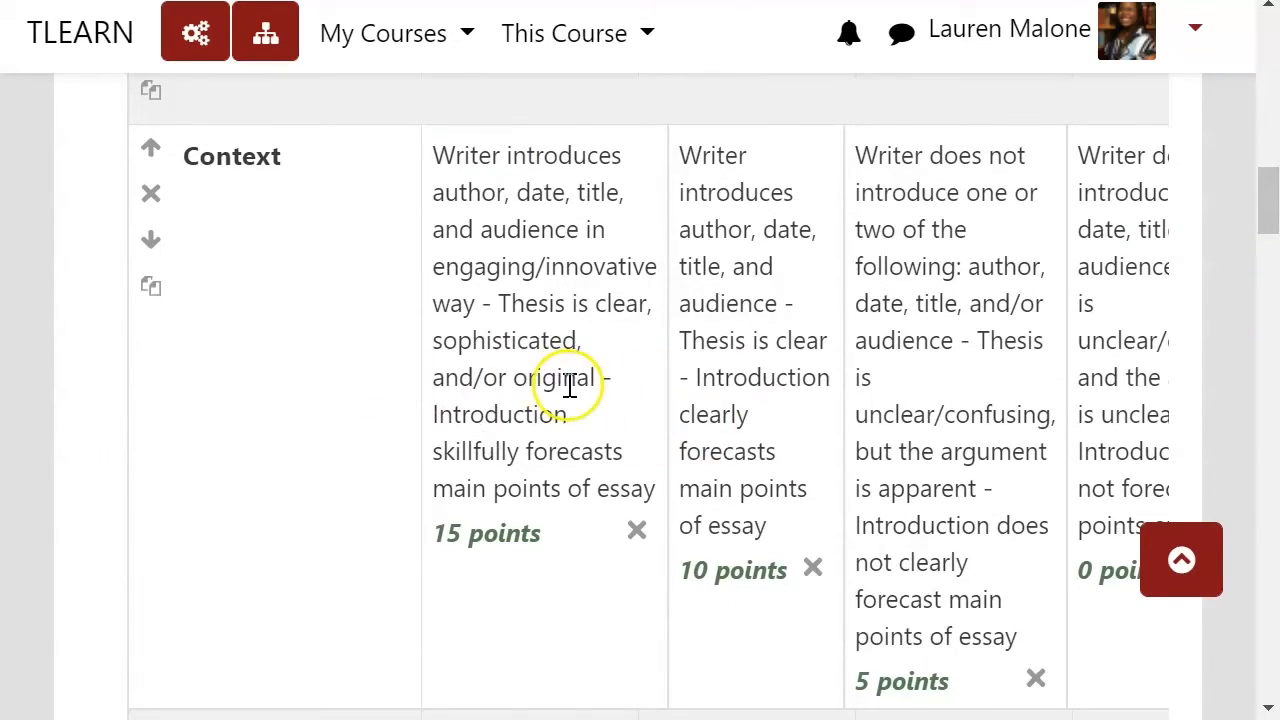
scroll(257, 209, down, 13)
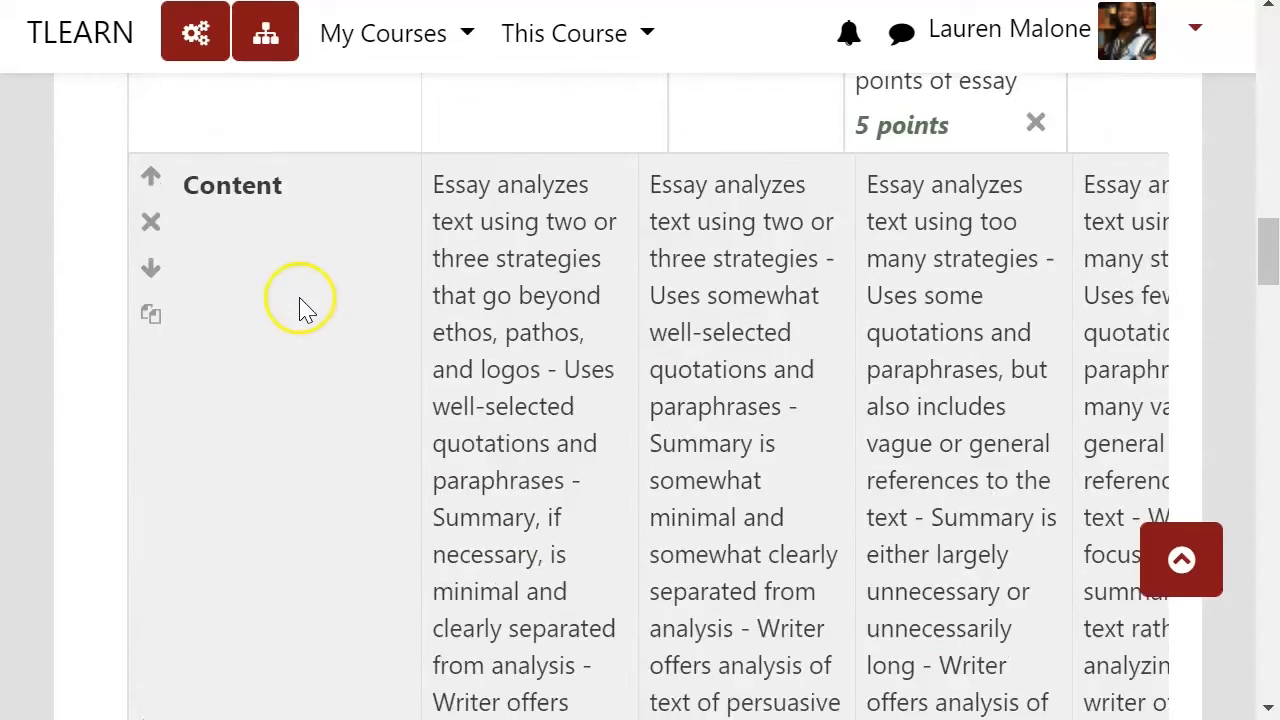
scroll(325, 445, down, 12)
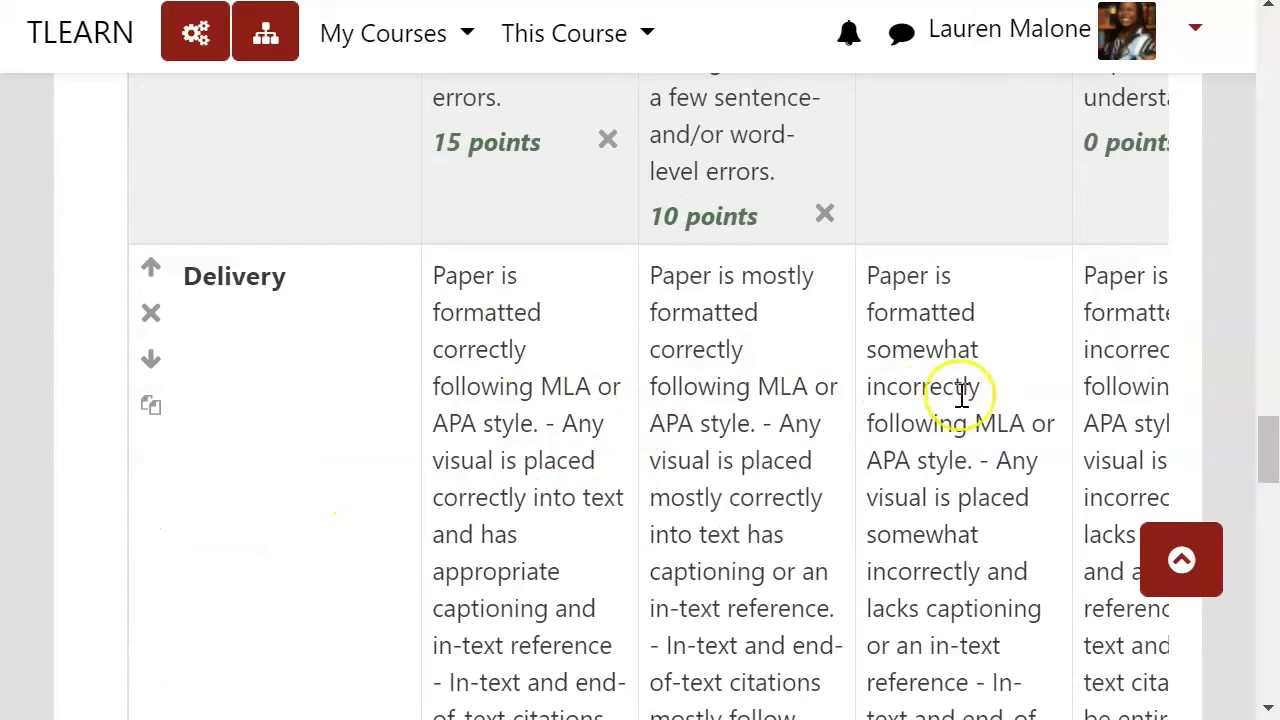
scroll(962, 395, up, 12)
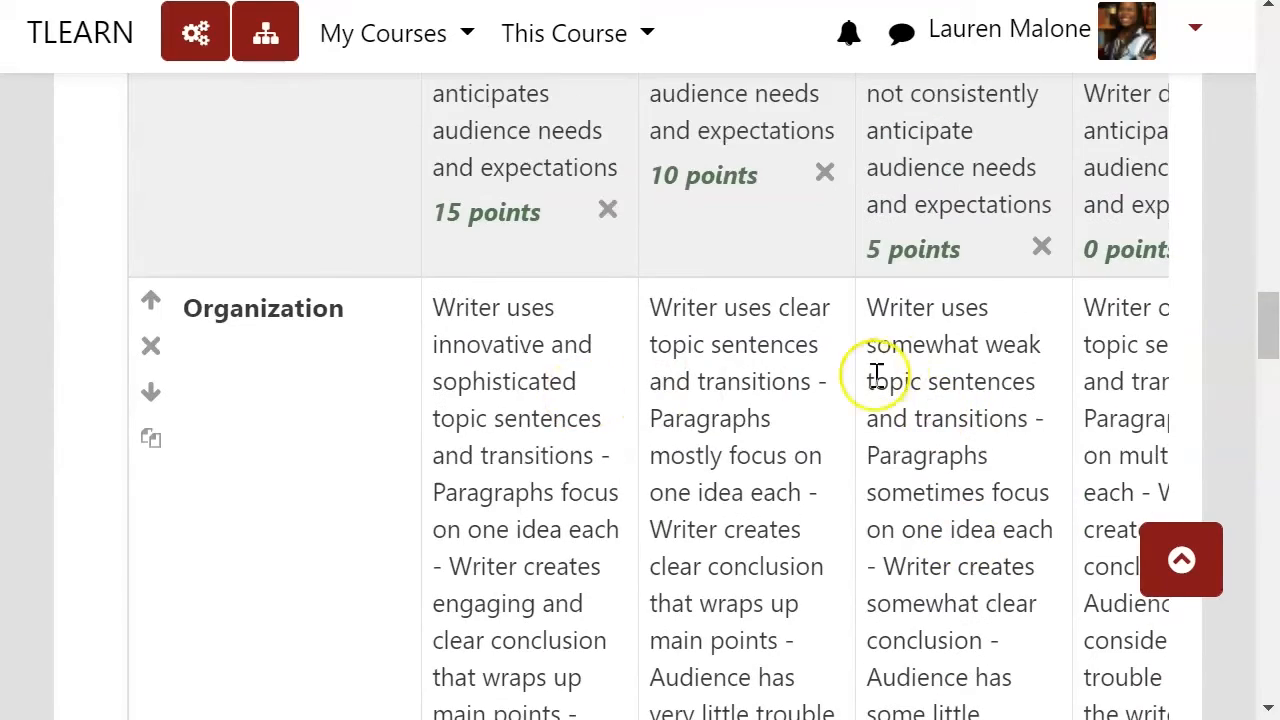
scroll(740, 285, up, 6)
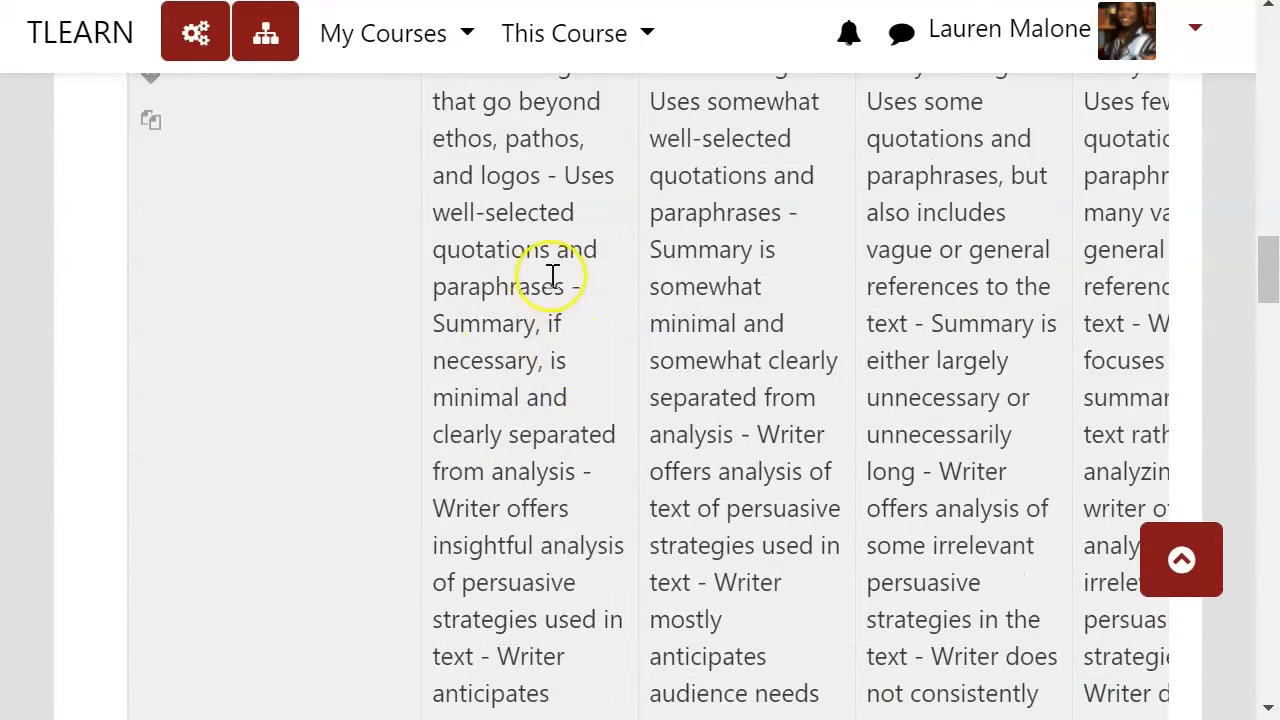
scroll(590, 322, up, 10)
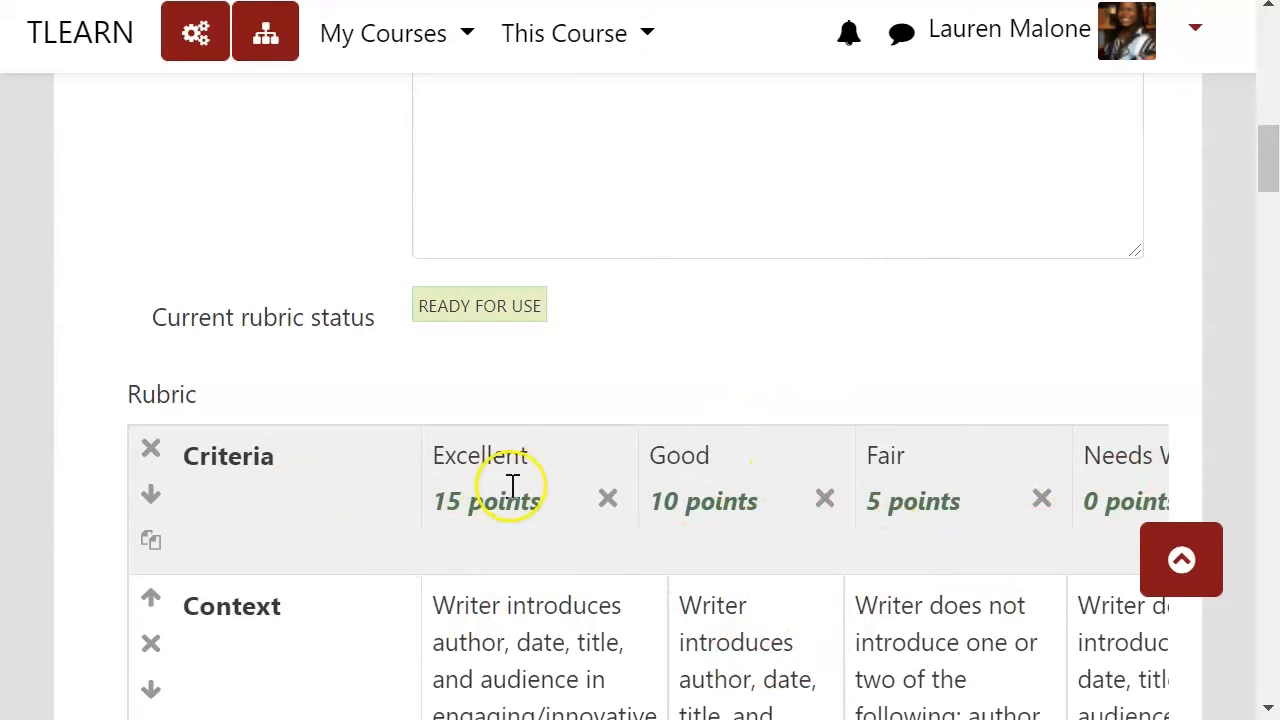
scroll(486, 309, up, 10)
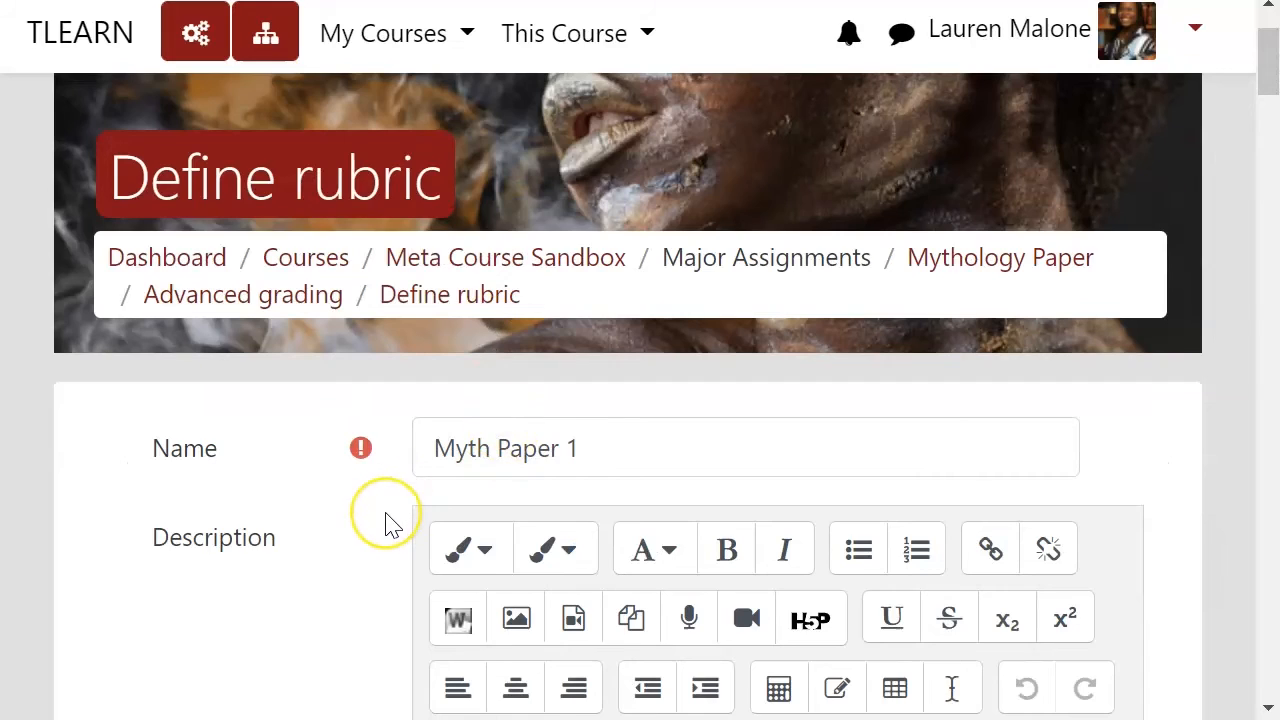
Step: Review the rubric options listed below the criteria table
scroll(391, 523, down, 10)
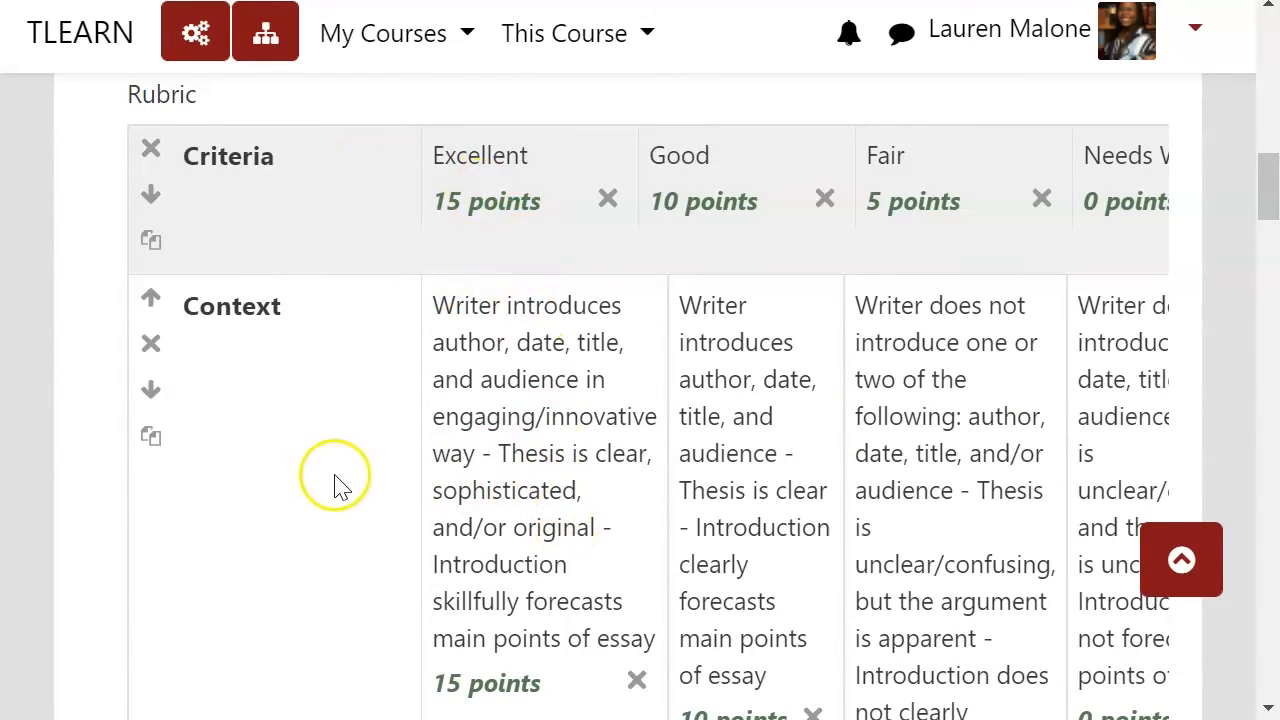
scroll(354, 500, down, 5)
scroll(358, 492, down, 20)
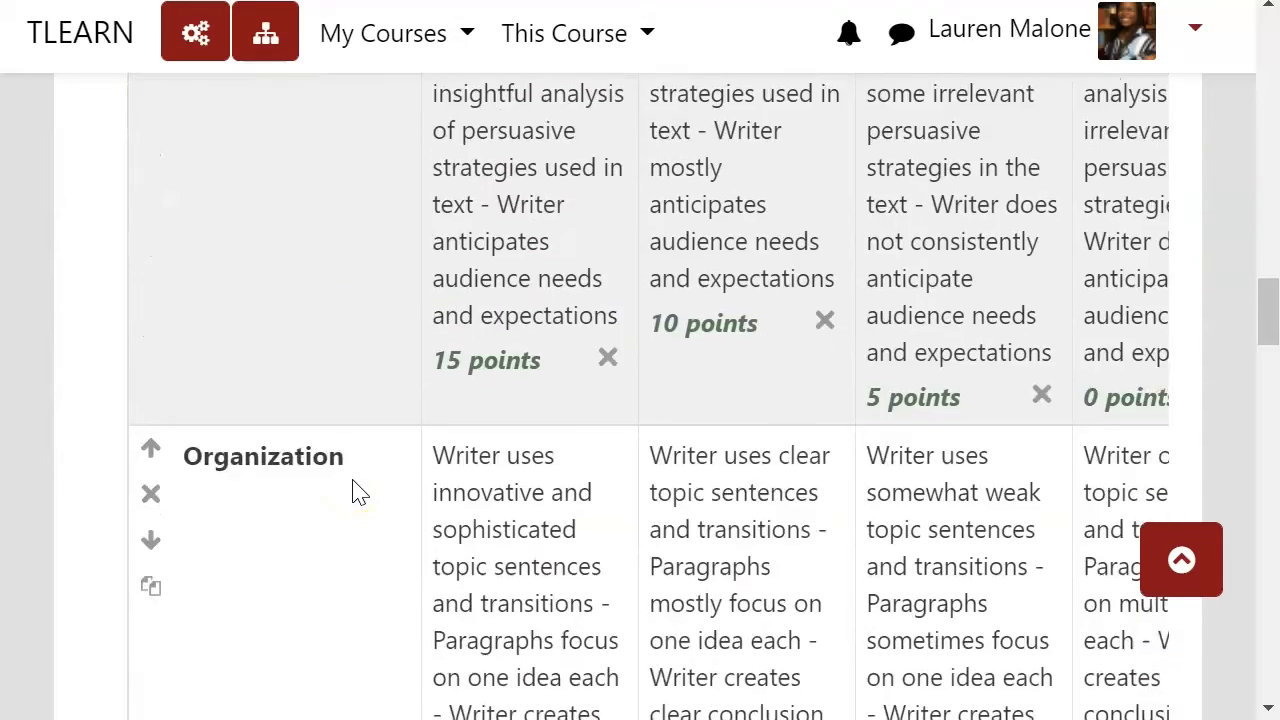
scroll(358, 492, down, 6)
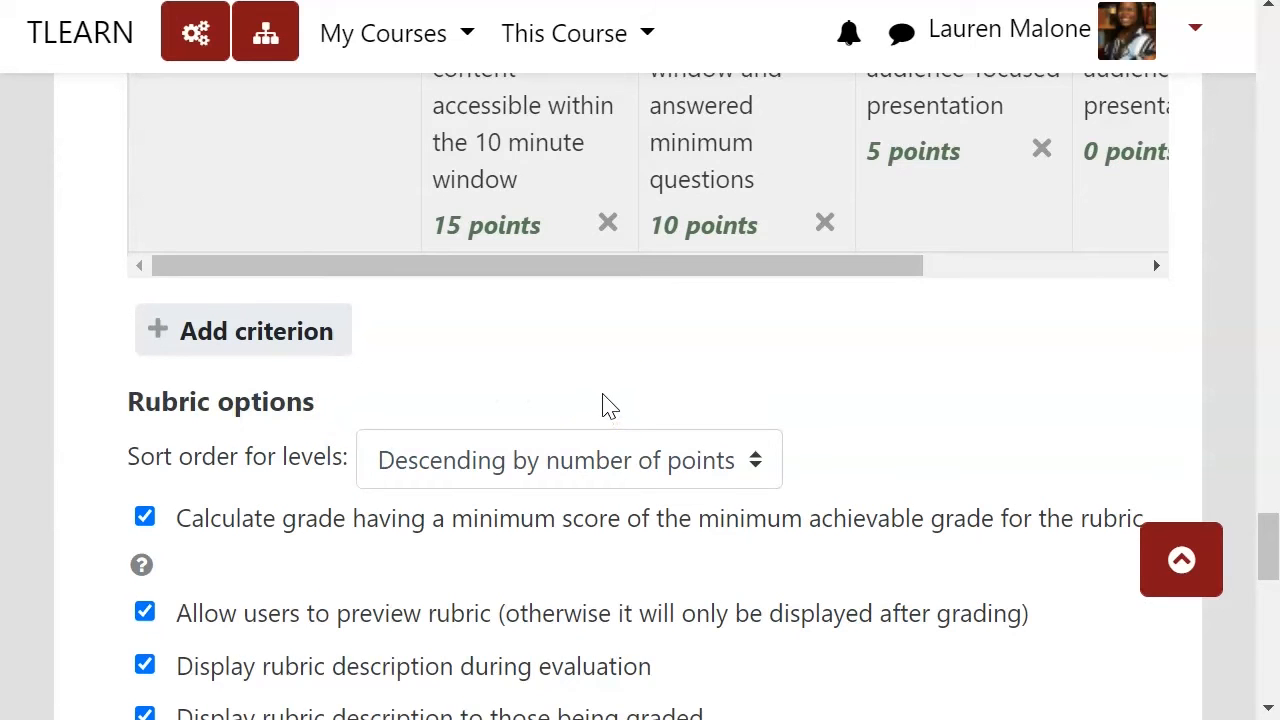
scroll(588, 400, down, 4)
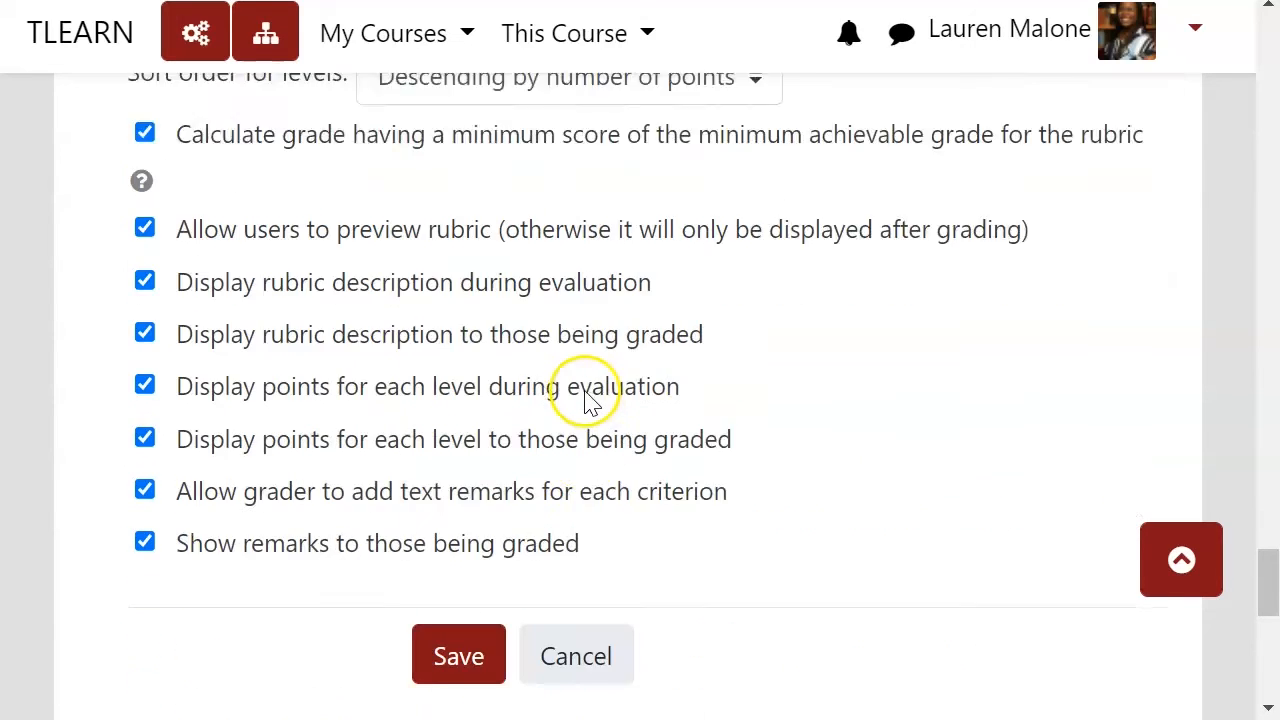
scroll(590, 400, up, 3)
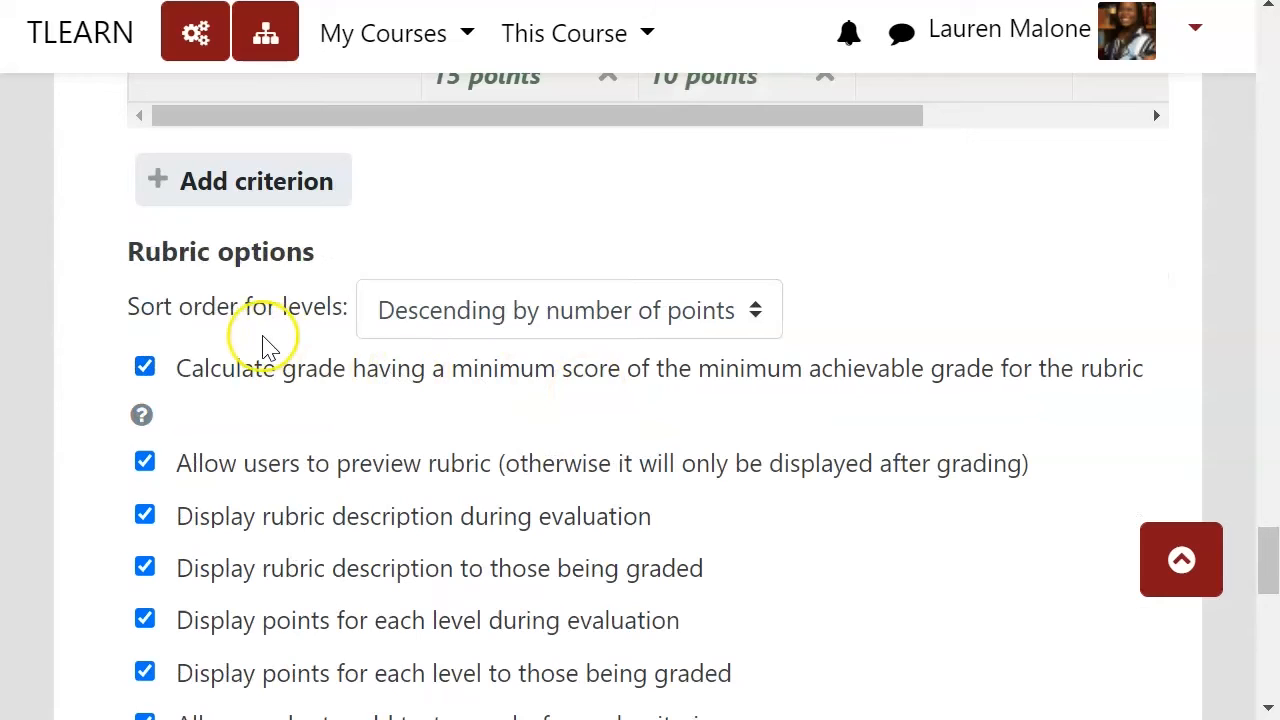
scroll(265, 345, down, 2)
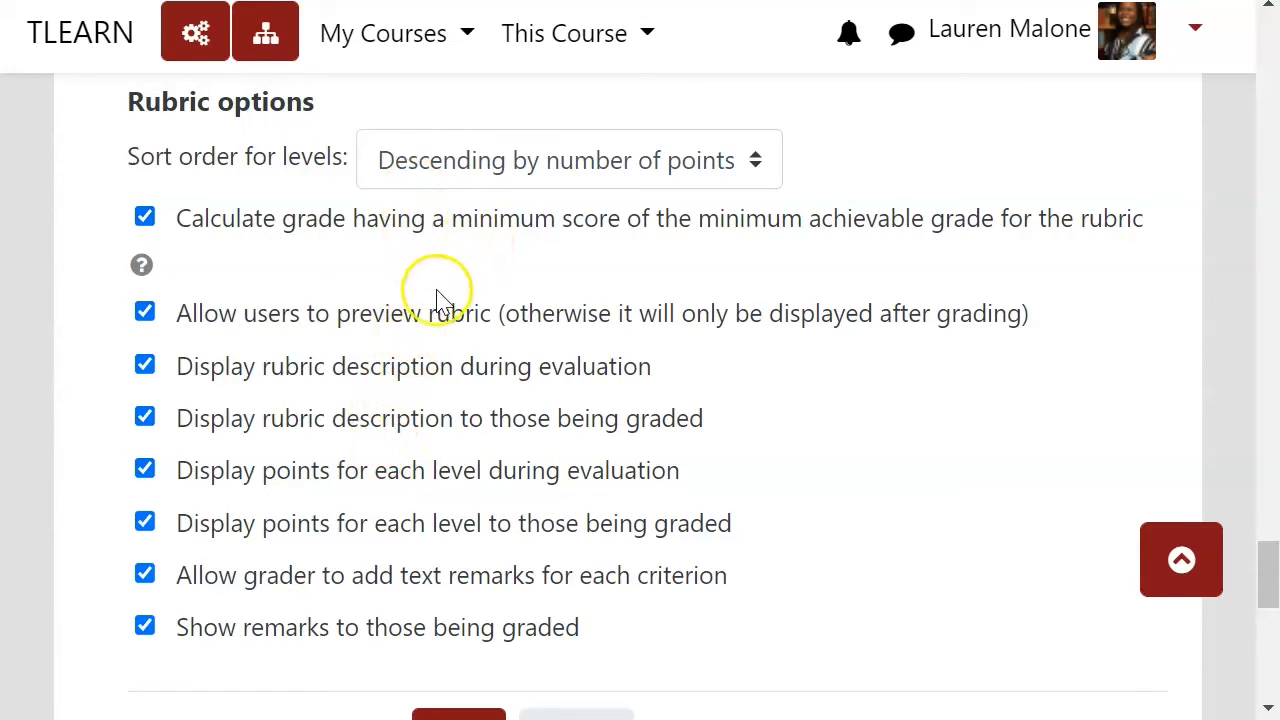
Step: Save the rubric definition
scroll(430, 570, down, 1)
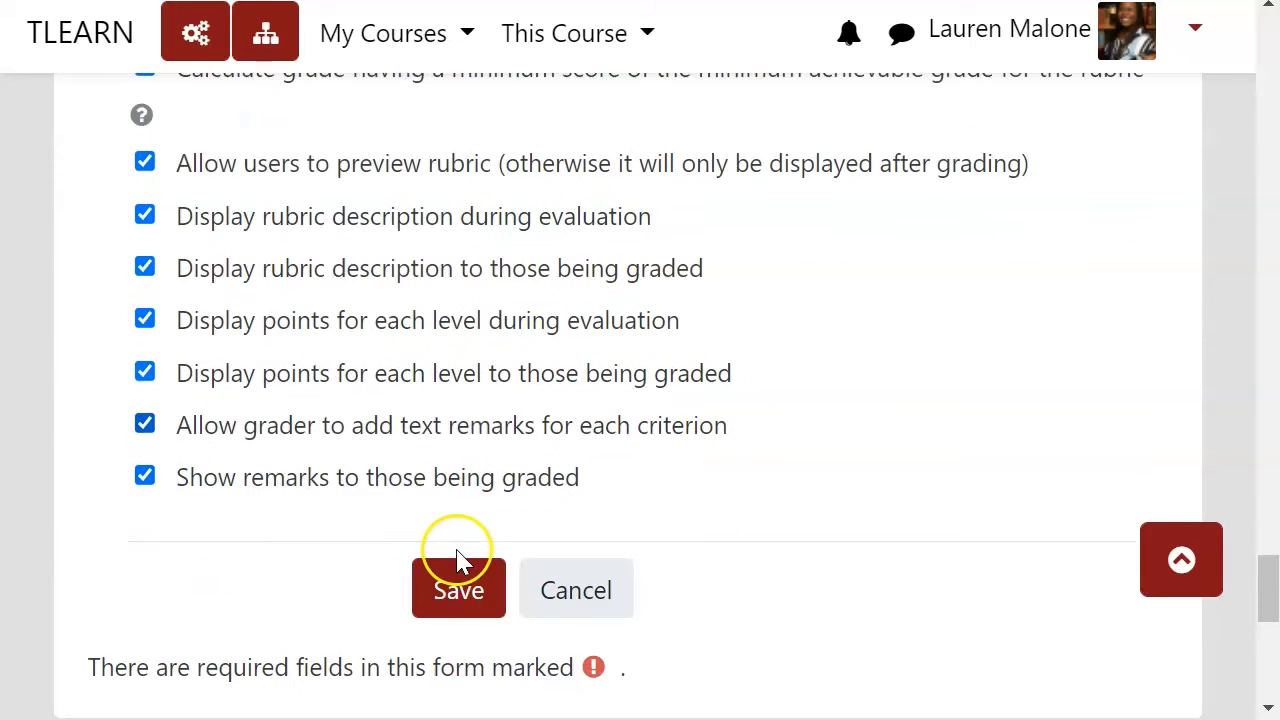
click(445, 596)
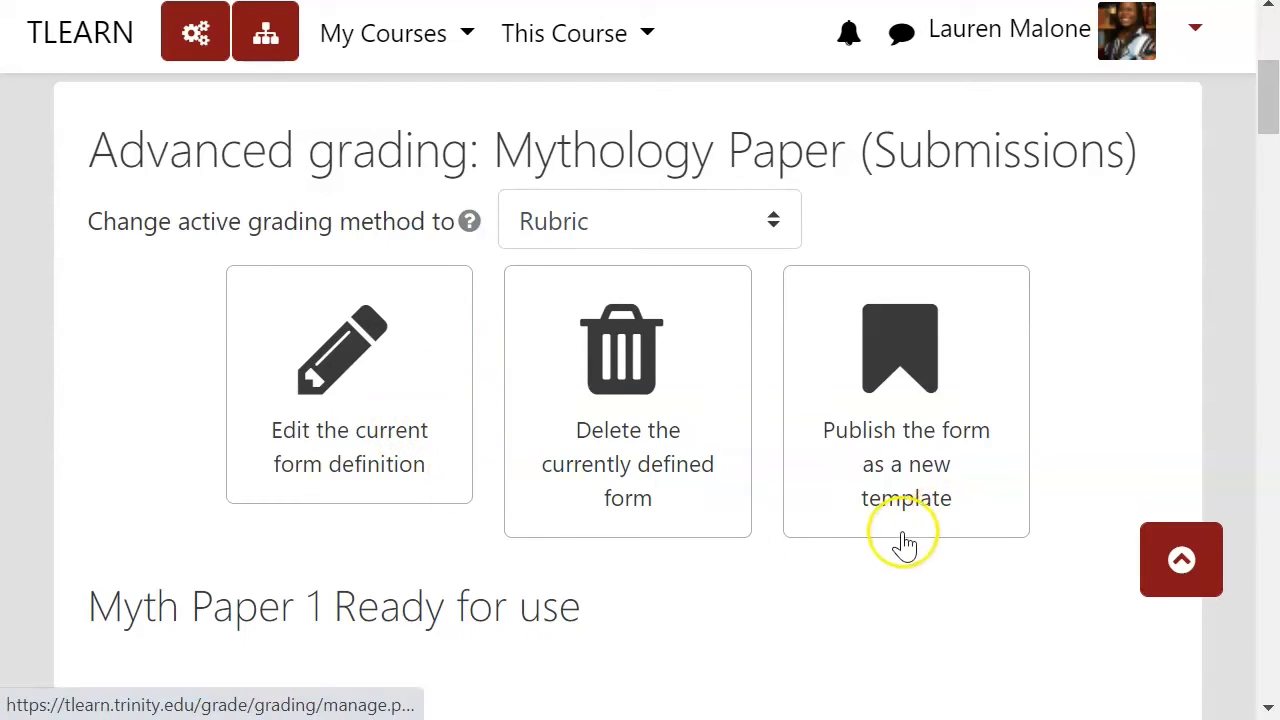
Step: Return to the course page and open the Midterm Movie Pitch assignment
scroll(612, 438, up, 5)
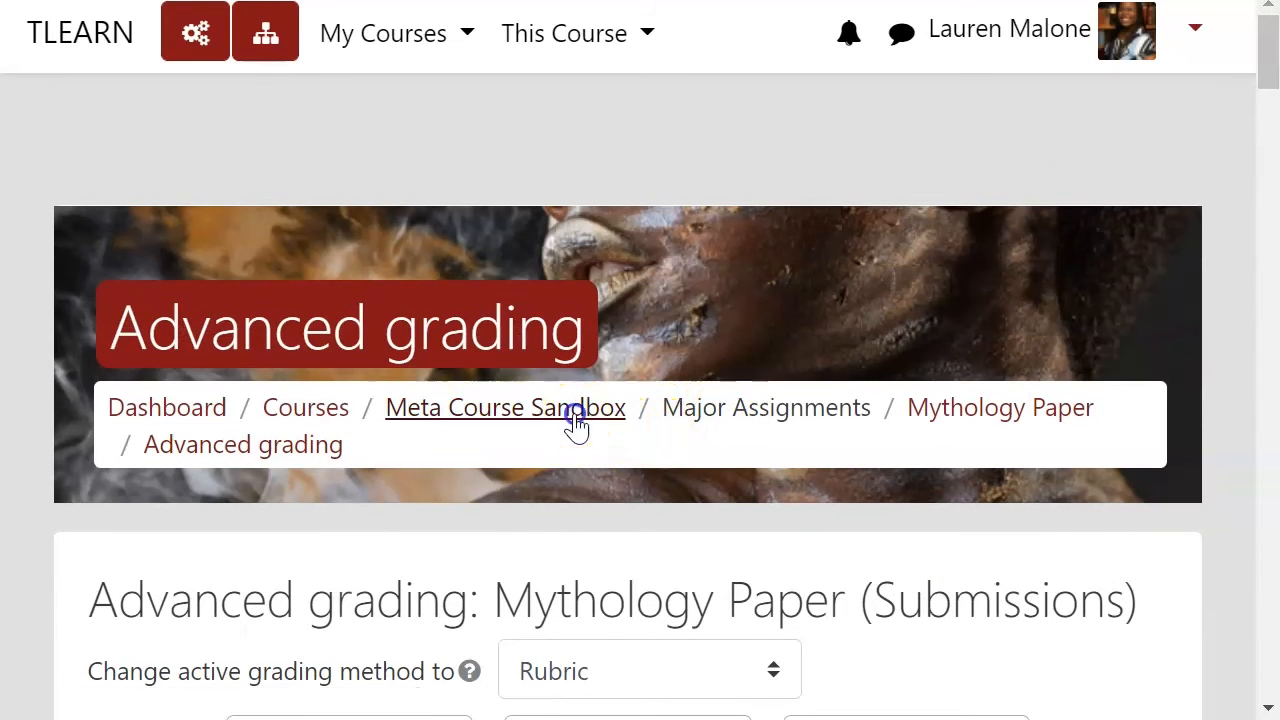
click(576, 418)
scroll(690, 487, down, 10)
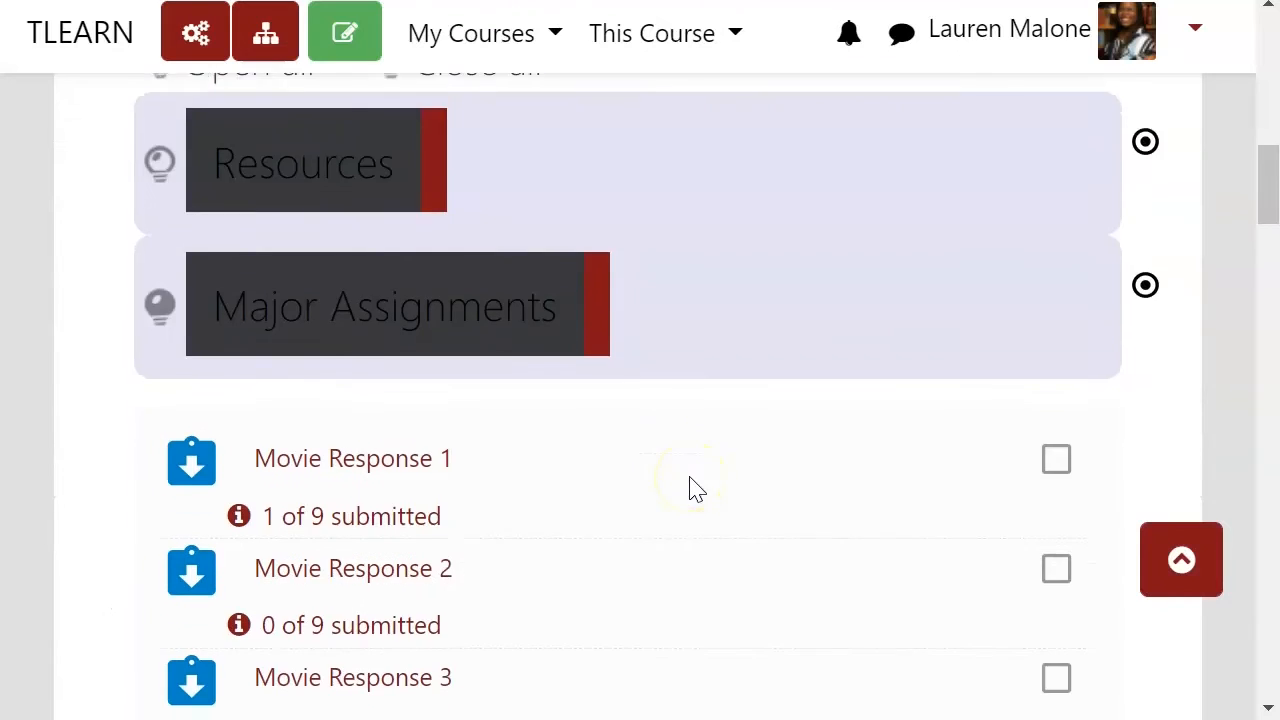
scroll(690, 487, down, 3)
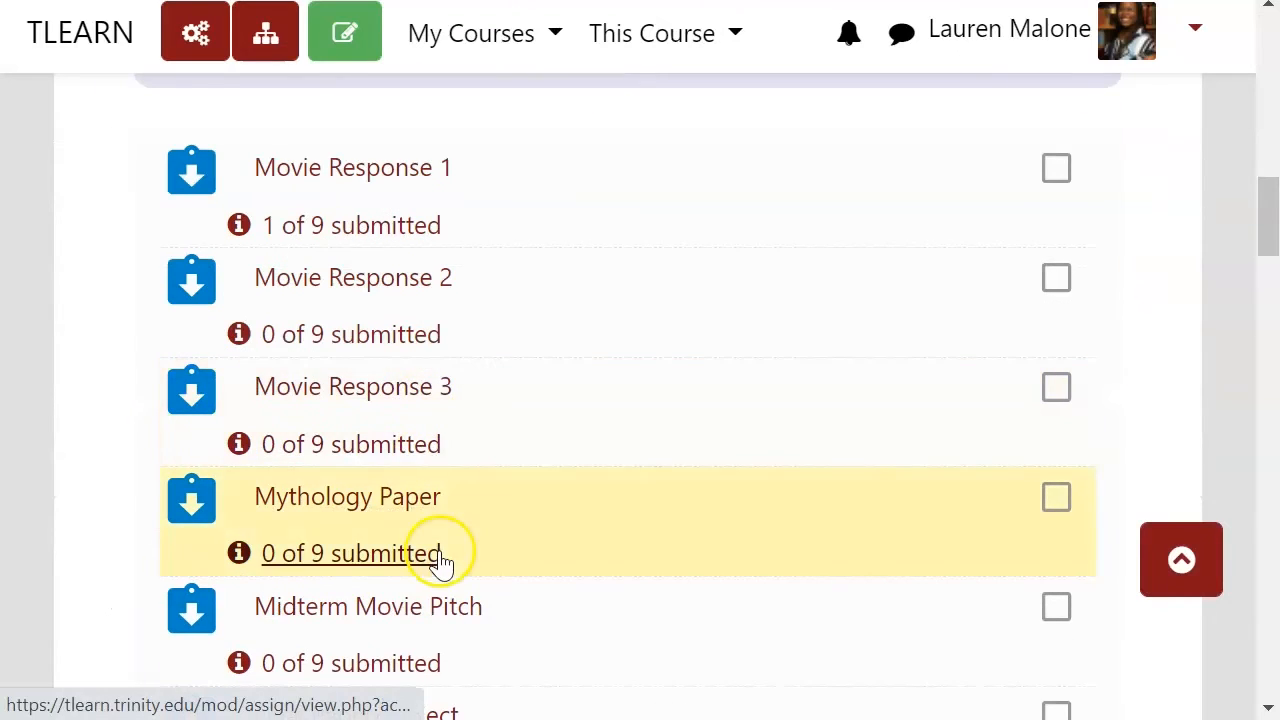
click(440, 610)
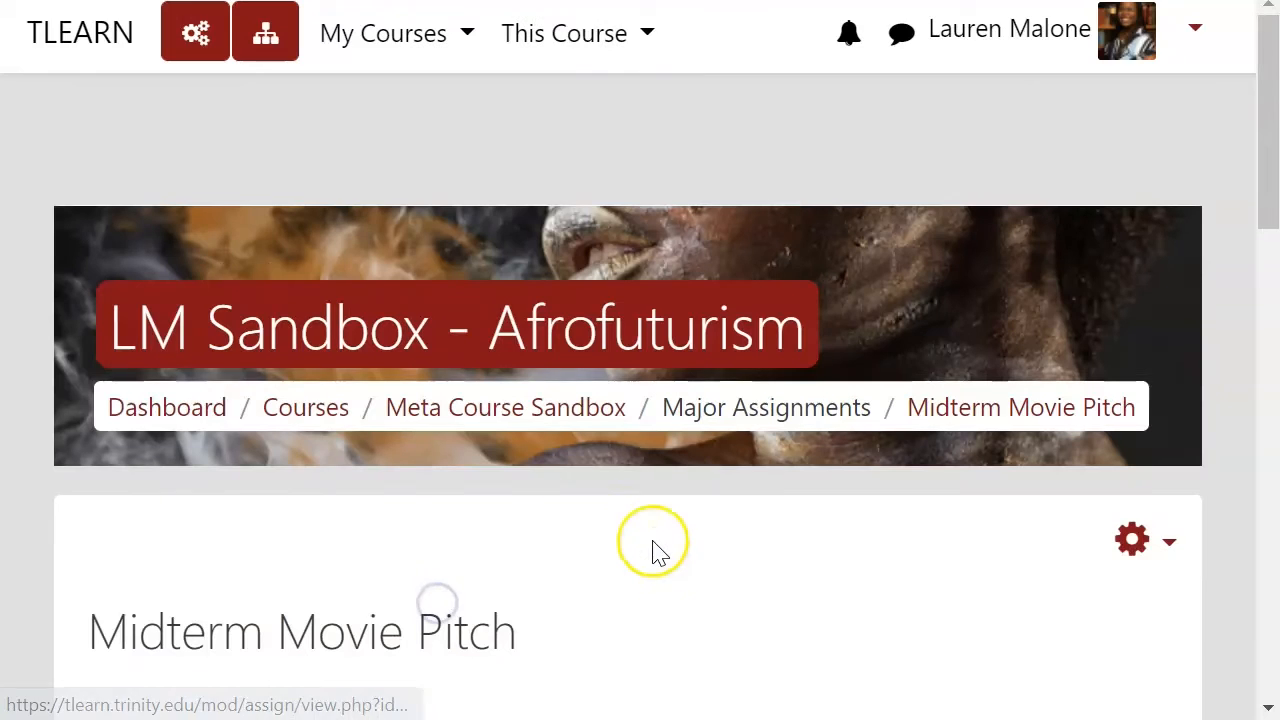
Step: Open the Midterm Movie Pitch assignment's settings for editing
click(1131, 537)
scroll(1132, 545, down, 3)
scroll(1132, 545, down, 3)
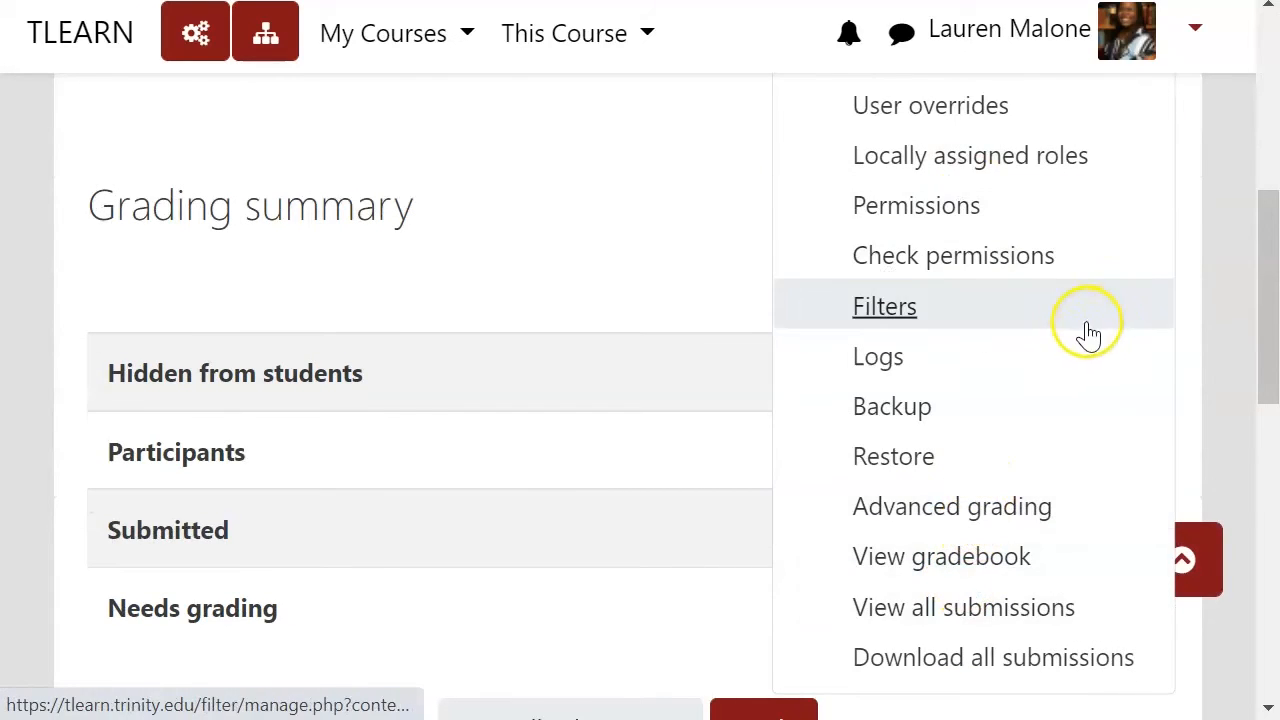
scroll(1084, 325, up, 3)
click(995, 319)
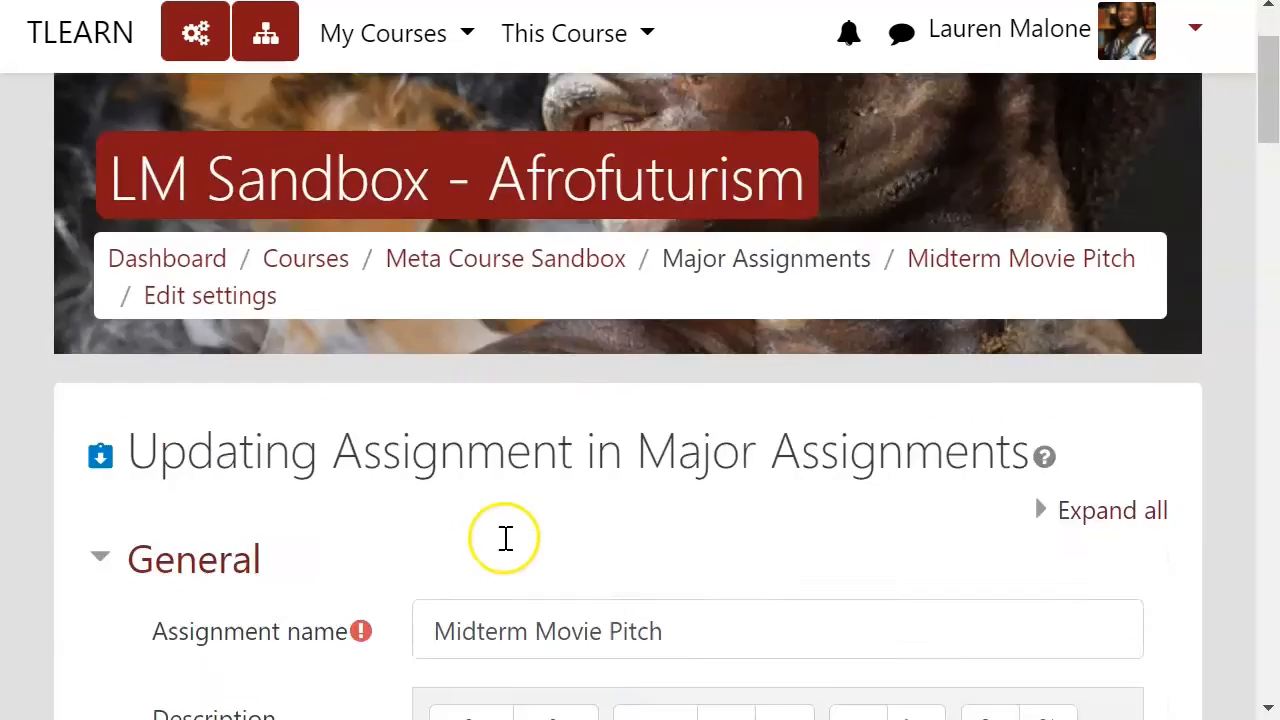
Step: Enable the Feedback comments, Feedback files and Offline grading worksheet feedback types alongside Annotate PDF
scroll(505, 540, down, 15)
scroll(505, 540, down, 7)
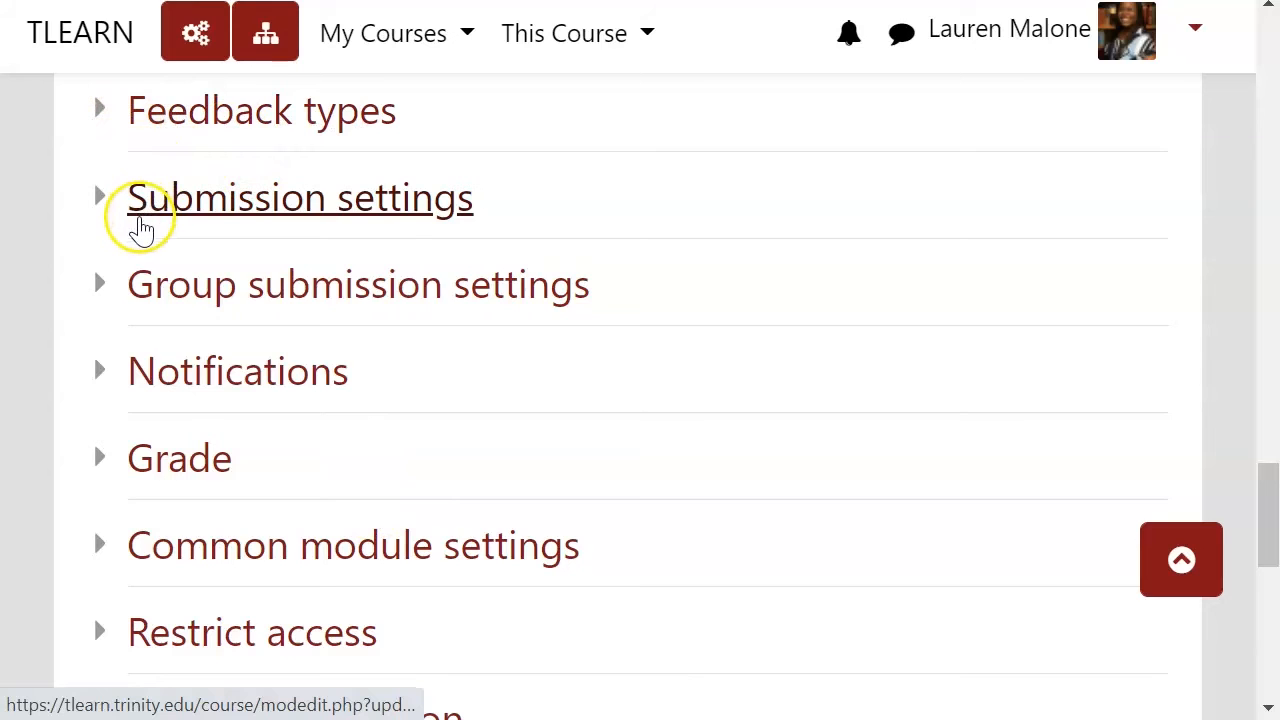
scroll(160, 230, up, 2)
click(151, 253)
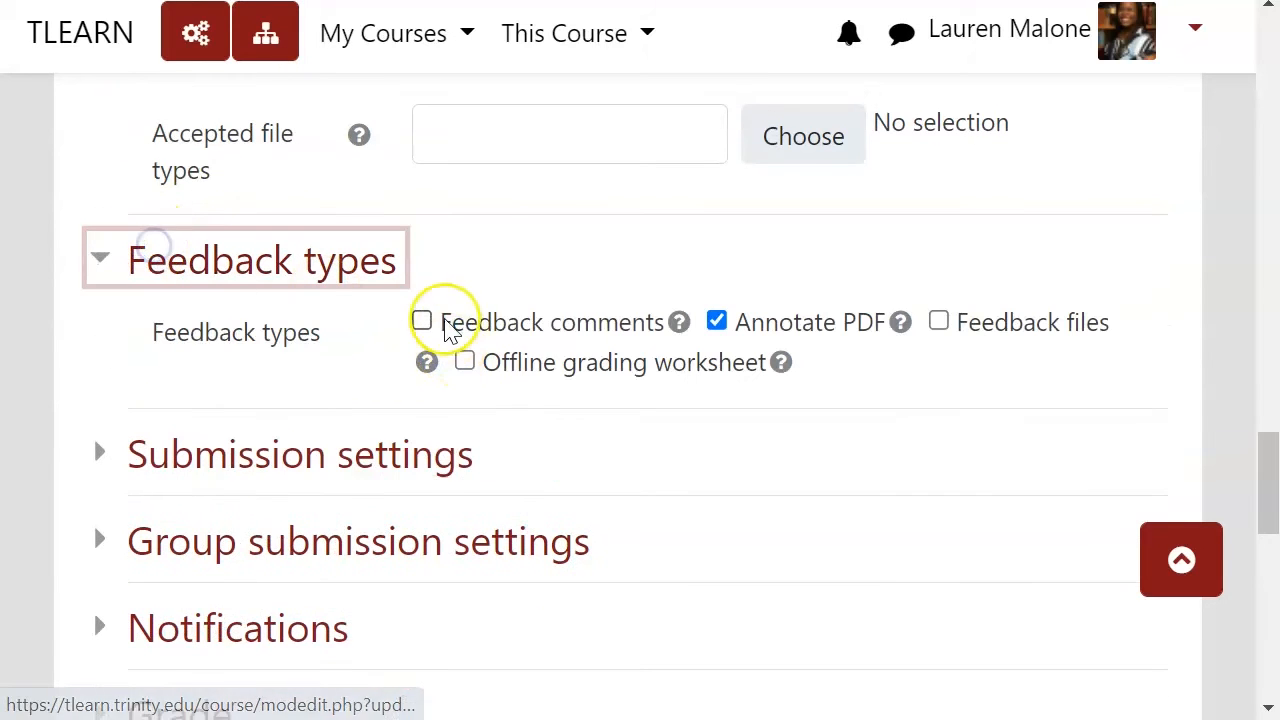
click(422, 321)
click(636, 362)
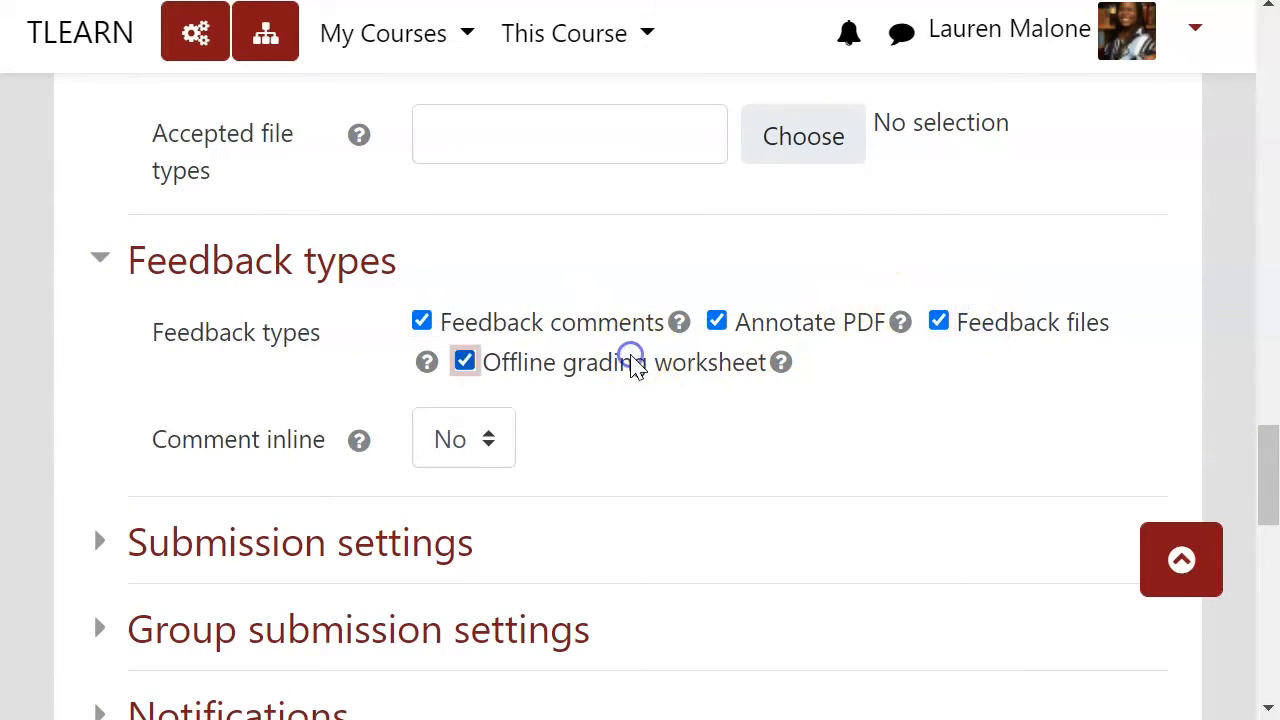
Step: Set the grading method to Rubric and save the settings, returning to the course
scroll(457, 394, down, 6)
click(172, 232)
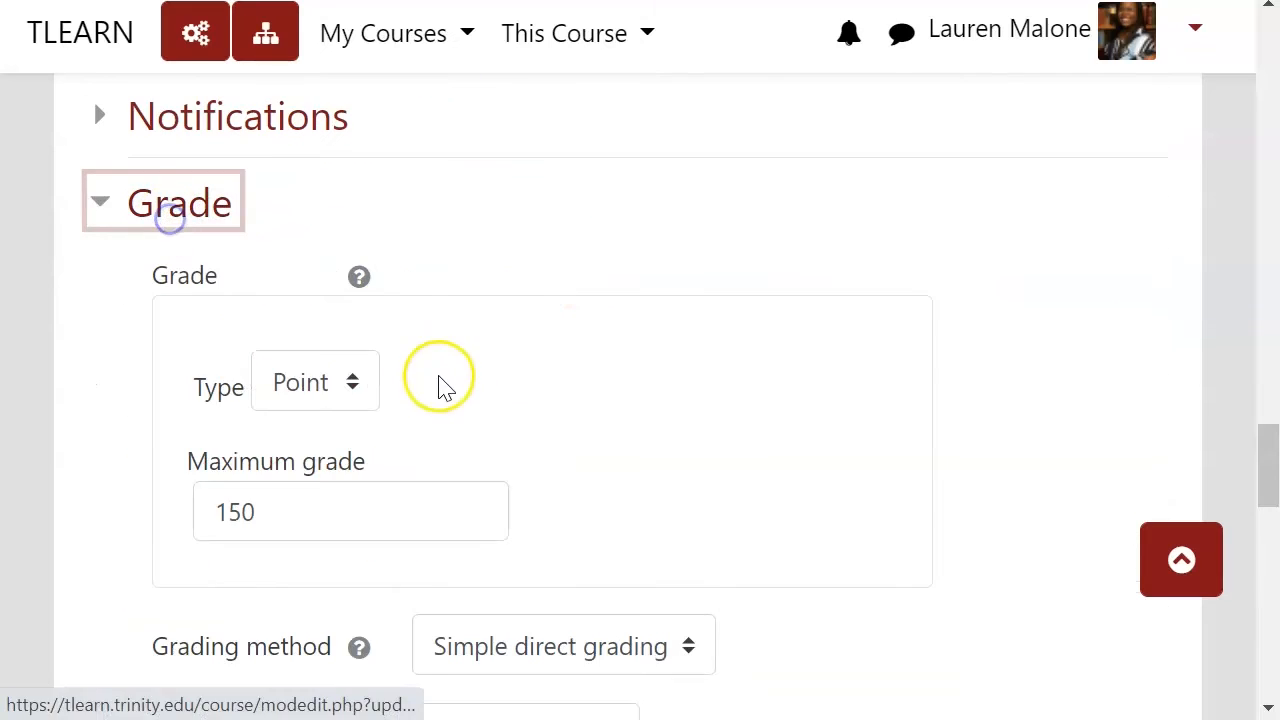
scroll(440, 420, down, 3)
click(525, 355)
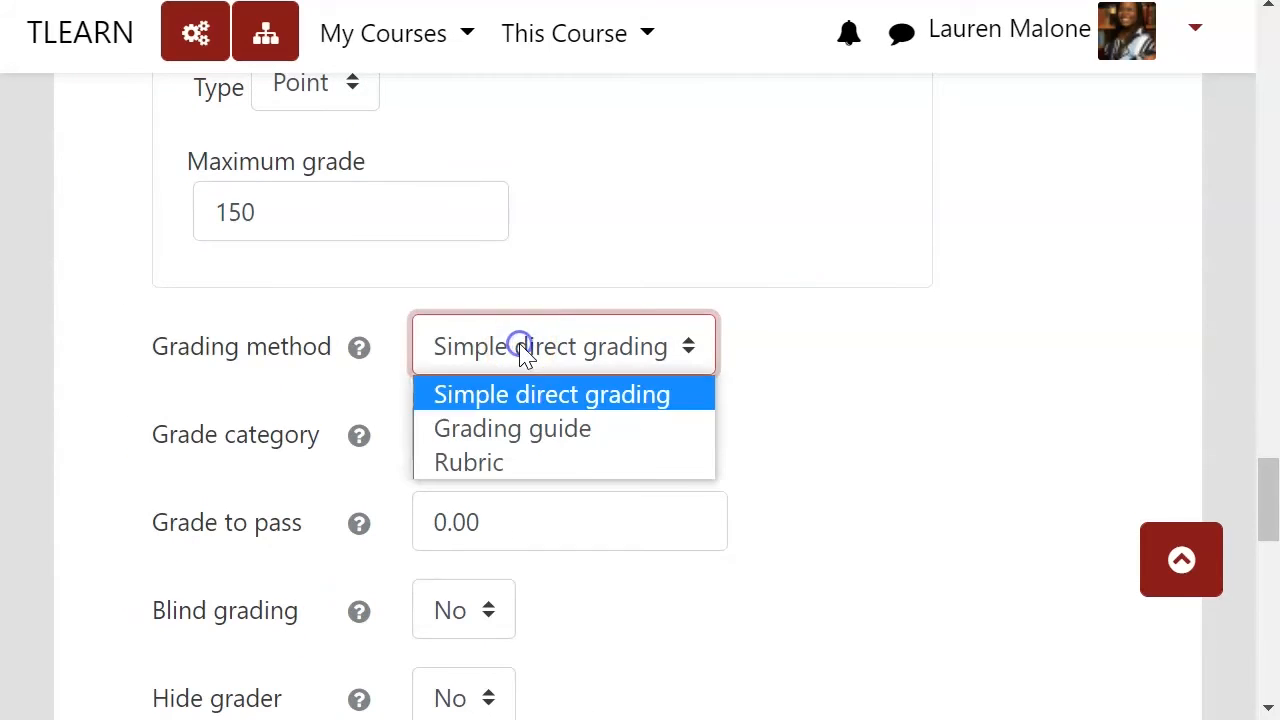
click(541, 455)
scroll(702, 416, down, 9)
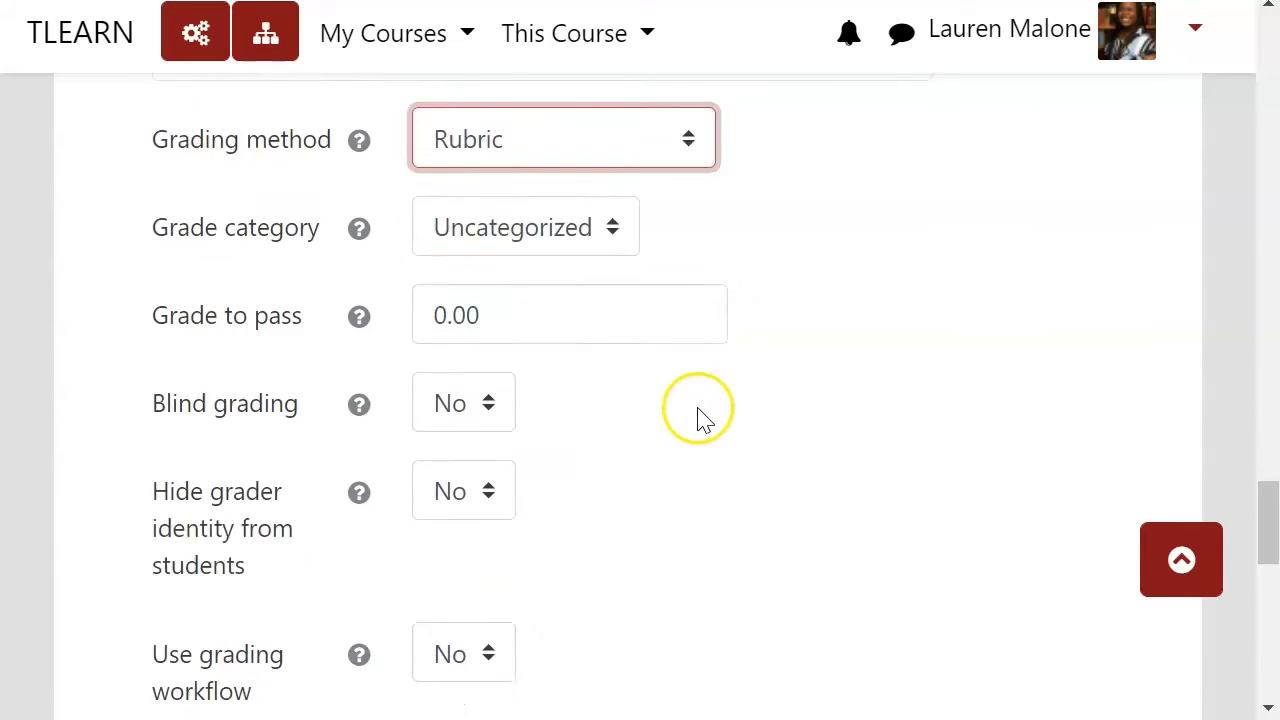
click(676, 455)
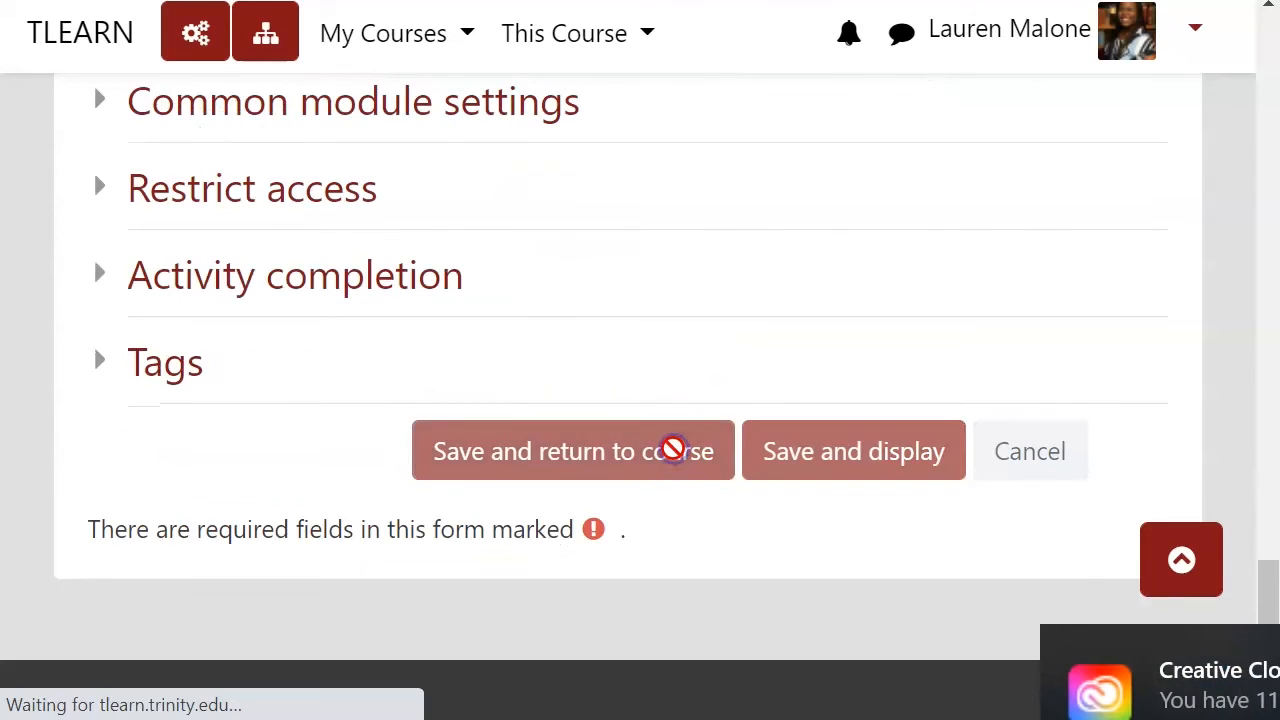
Step: Open the Midterm Movie Pitch assignment again from the course page
scroll(703, 462, down, 2)
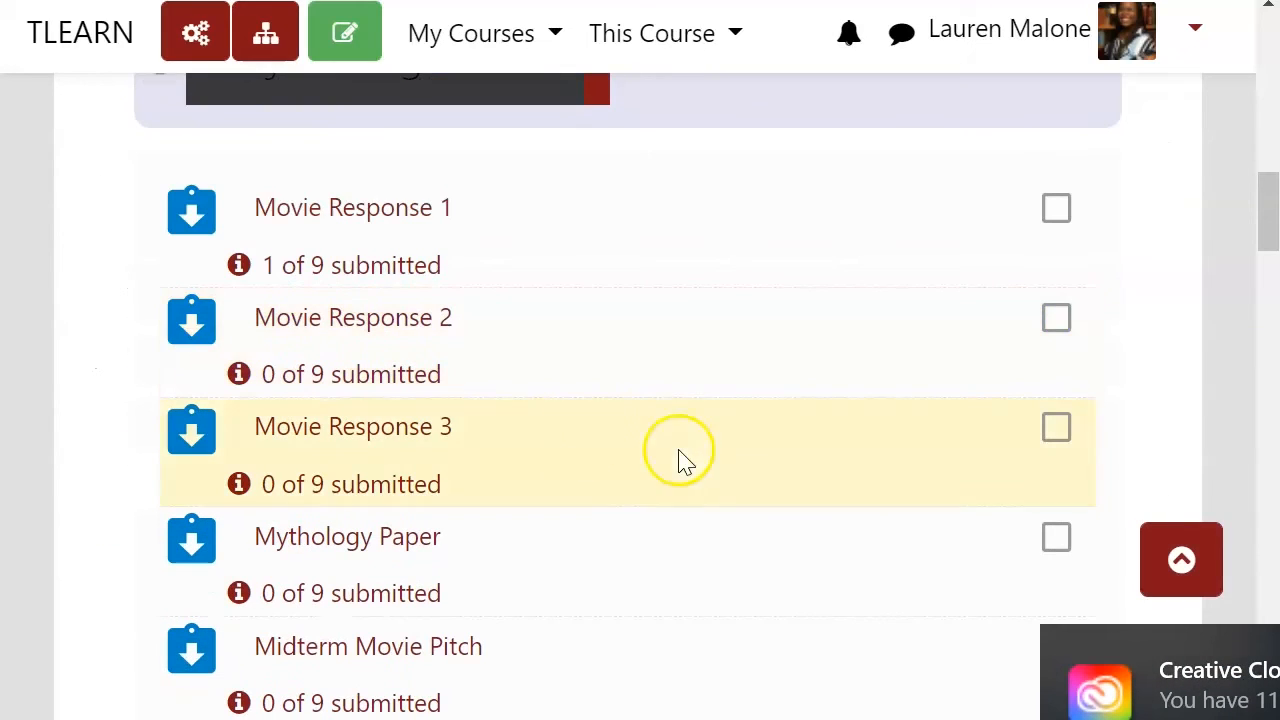
scroll(470, 440, down, 2)
click(460, 494)
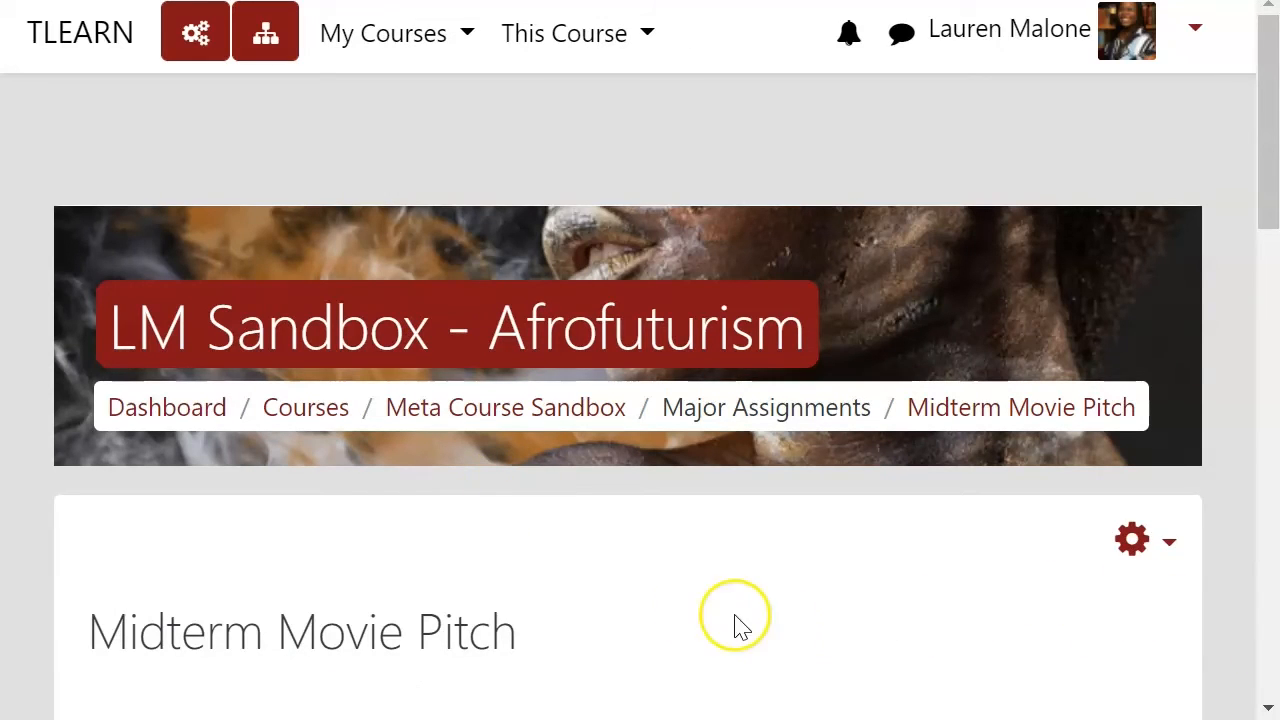
Step: Open the assignment's actions menu and choose Define rubric
scroll(650, 532, down, 3)
scroll(994, 366, down, 2)
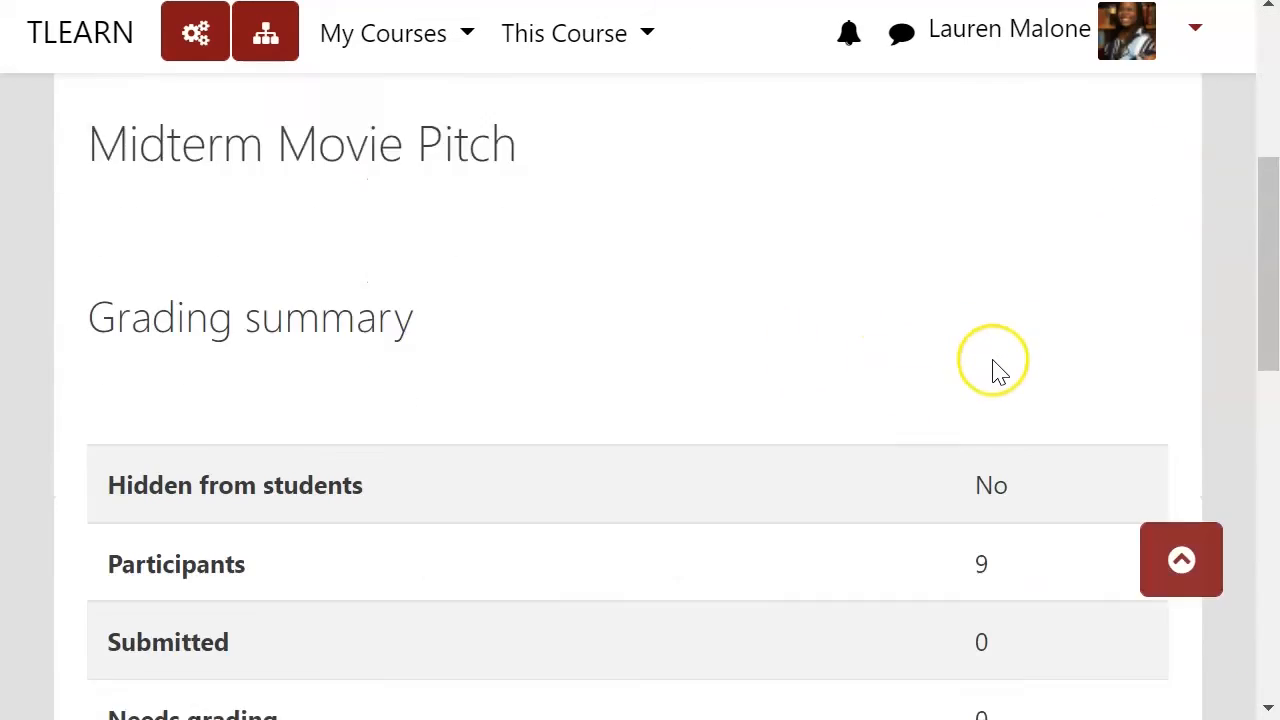
scroll(994, 366, up, 2)
click(1155, 252)
scroll(1160, 390, down, 3)
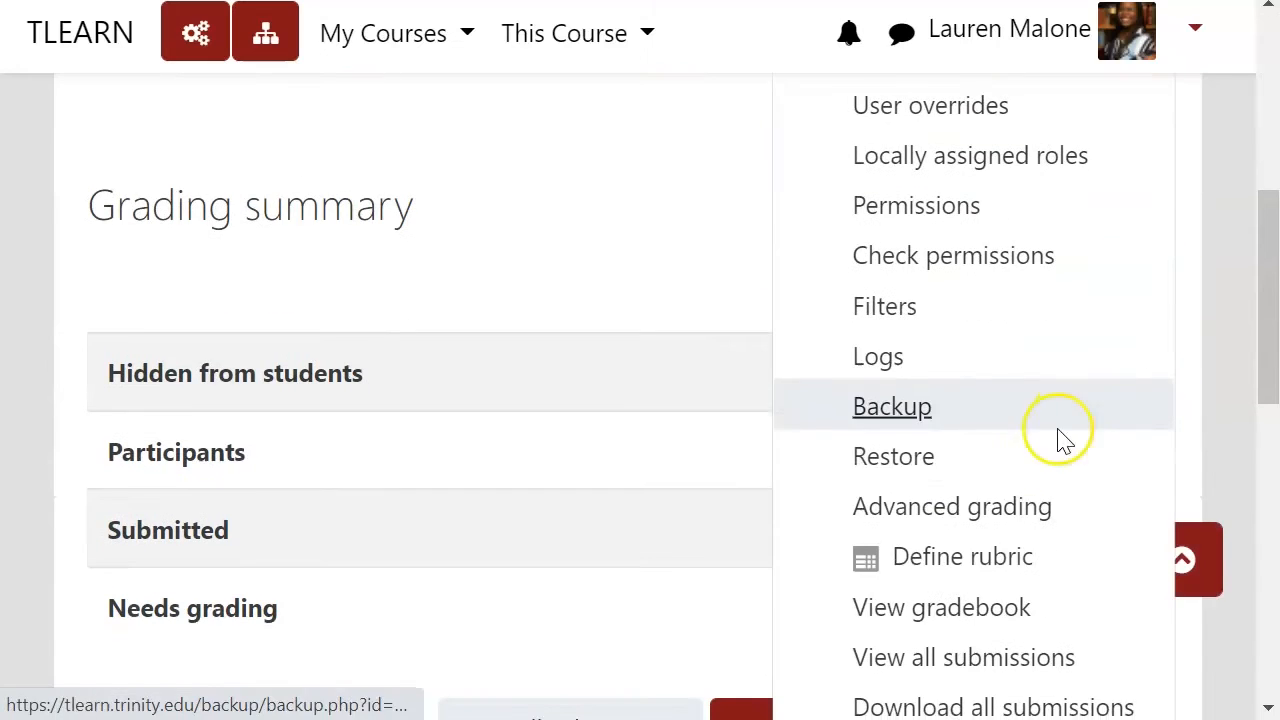
click(1014, 561)
Step: Look over the blank rubric definition form, its criterion grid and rubric options
scroll(740, 507, down, 4)
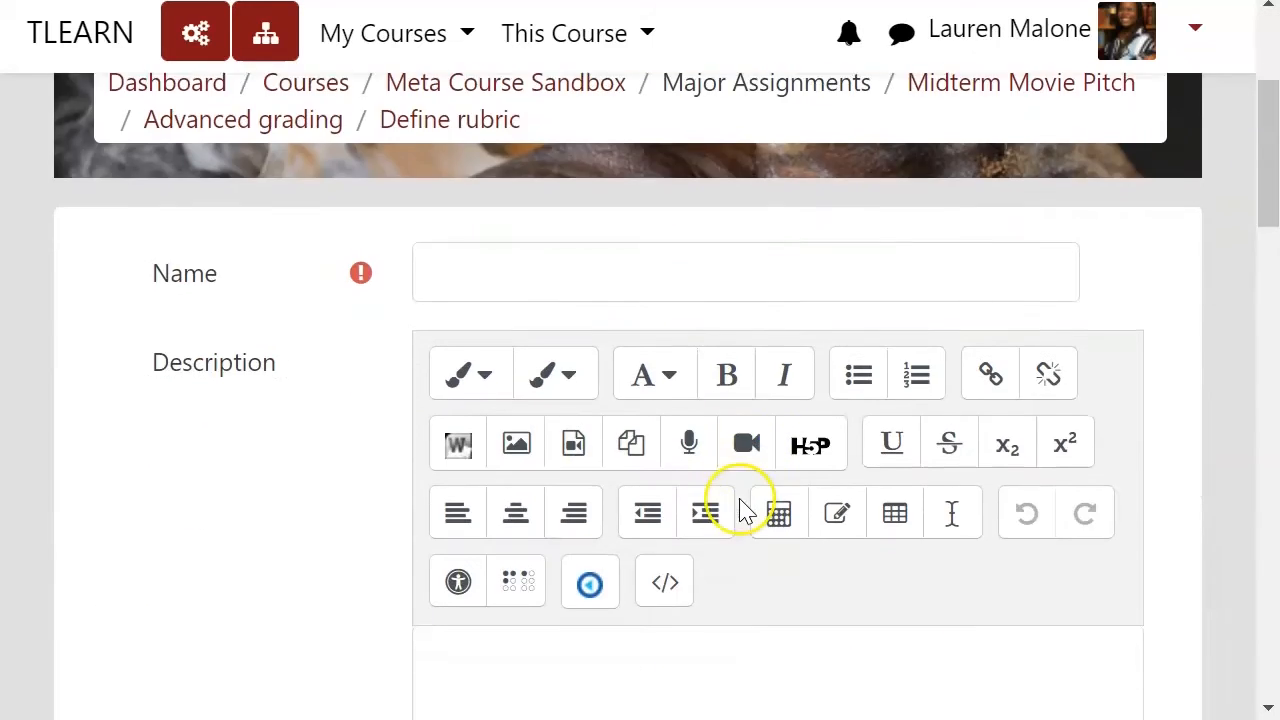
scroll(510, 166, down, 10)
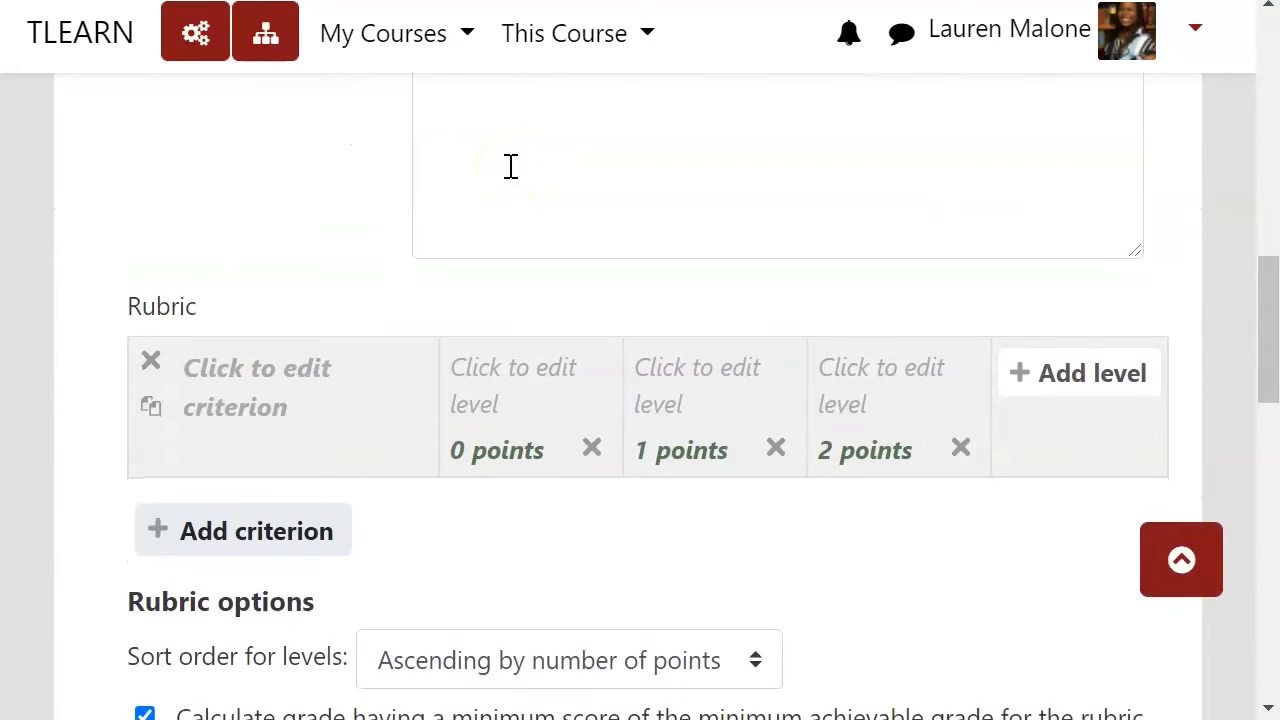
scroll(540, 243, down, 1)
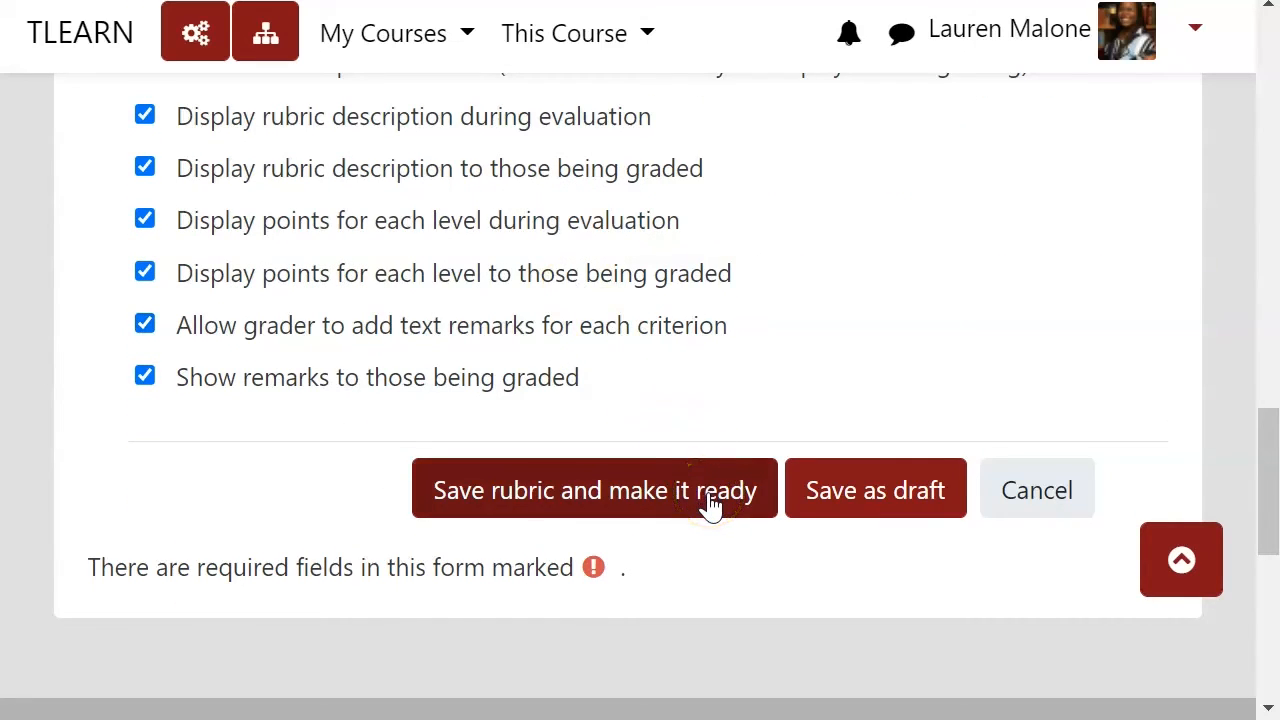
scroll(710, 505, up, 4)
scroll(710, 505, up, 12)
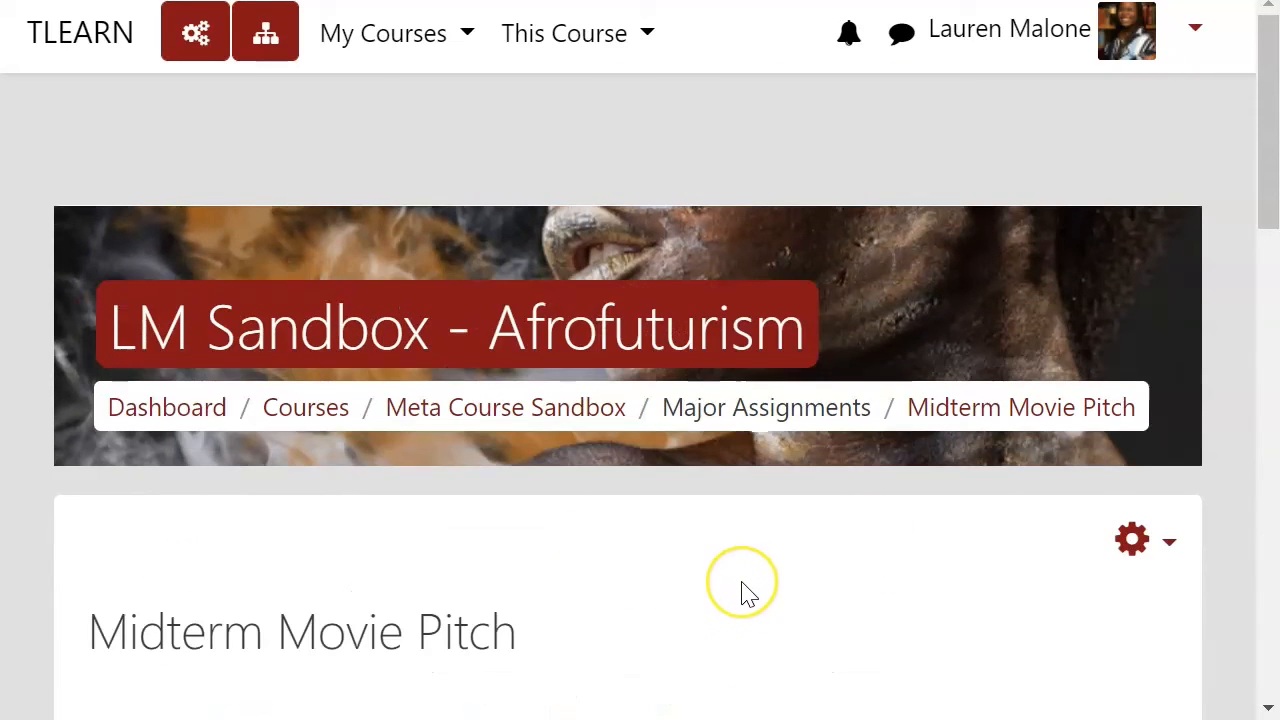
scroll(742, 590, down, 2)
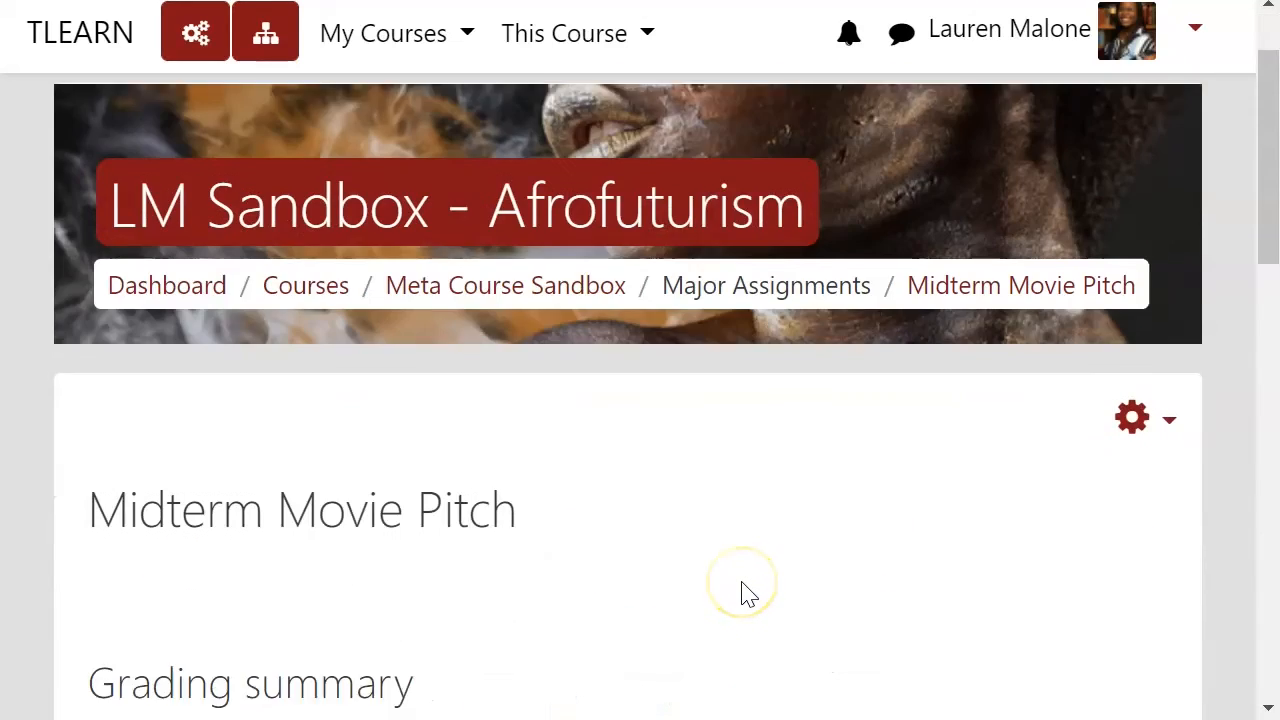
Step: Open Advanced grading for the assignment and choose to create a new grading form from a template
click(1169, 398)
scroll(1168, 402, down, 6)
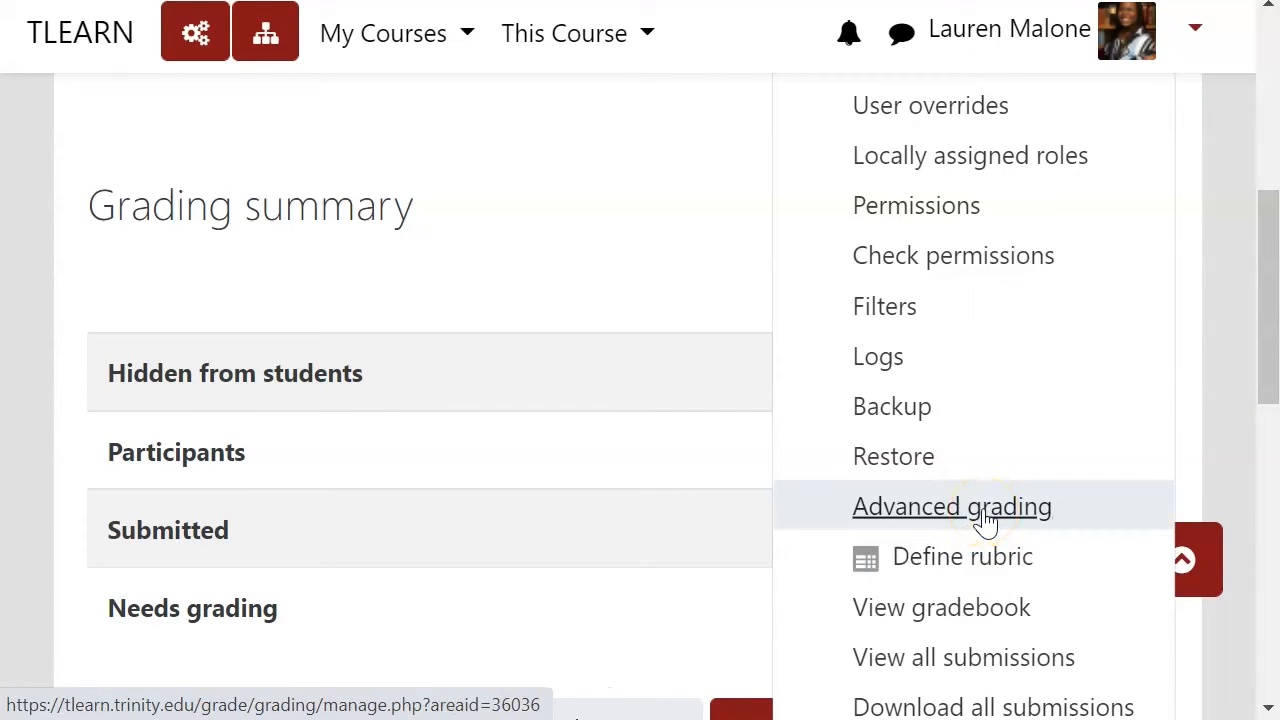
click(948, 518)
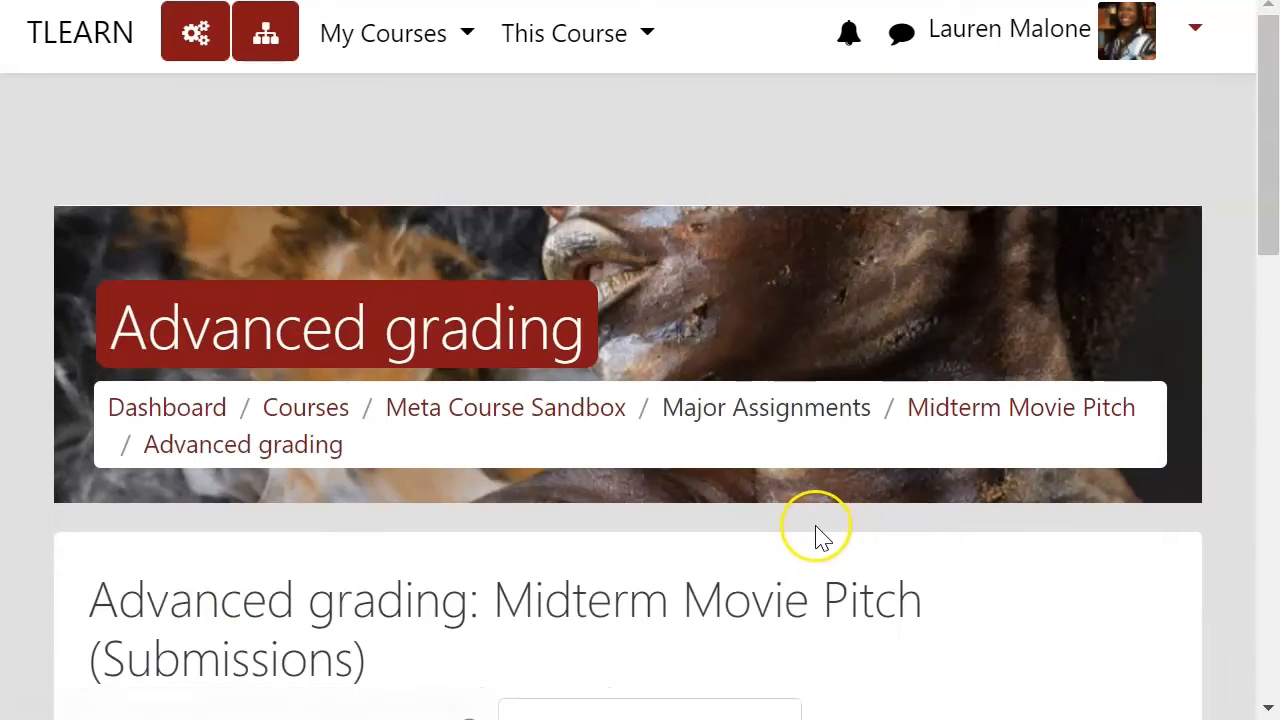
scroll(817, 534, down, 5)
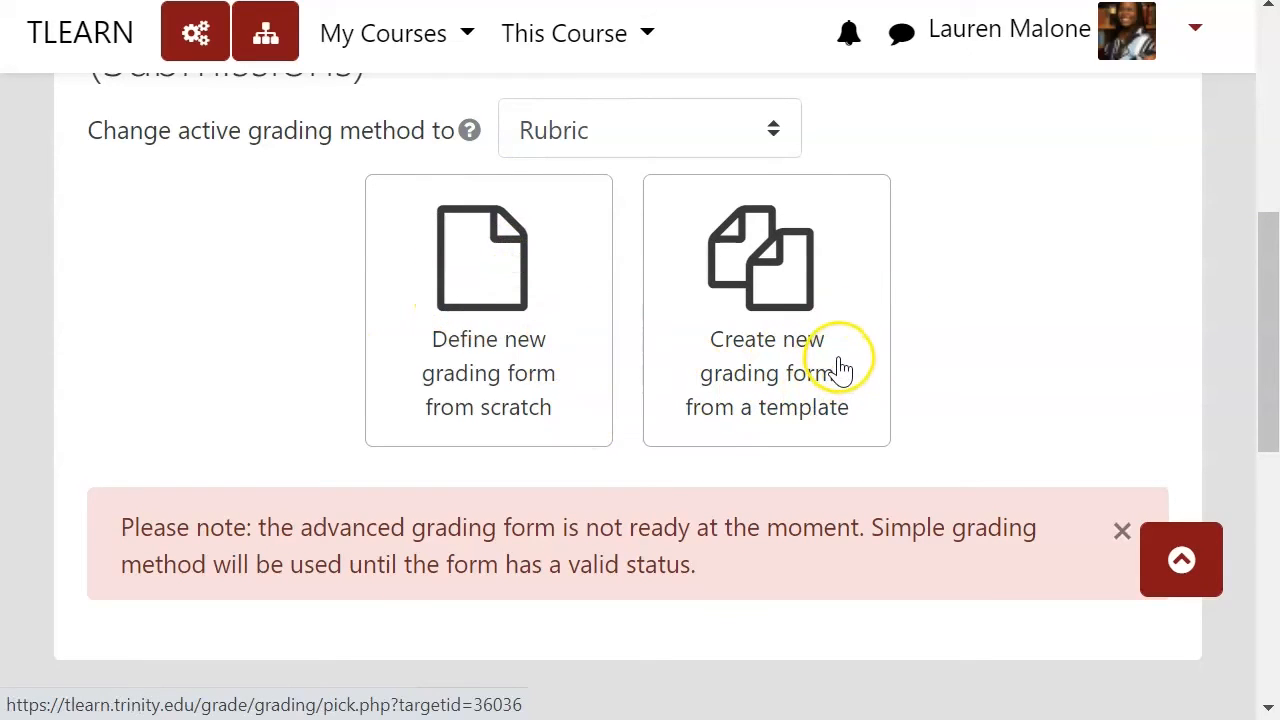
click(812, 345)
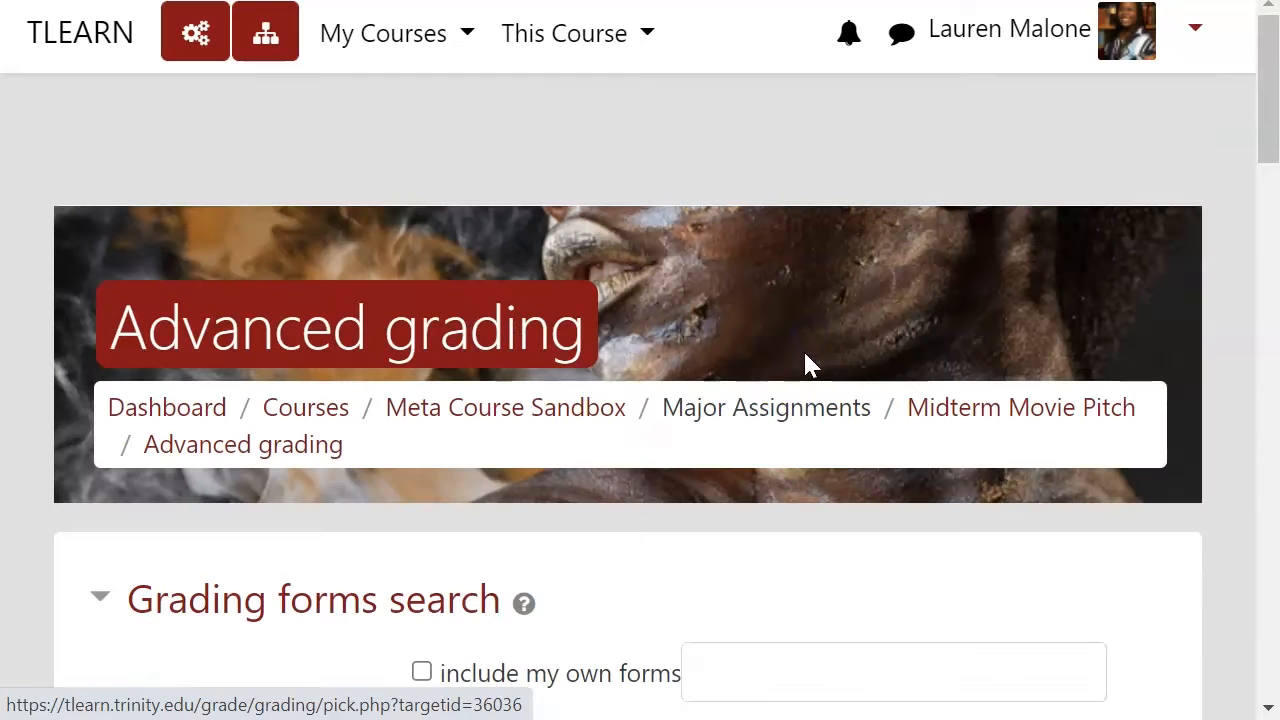
Step: Search the grading form templates with your own forms included
scroll(771, 405, down, 3)
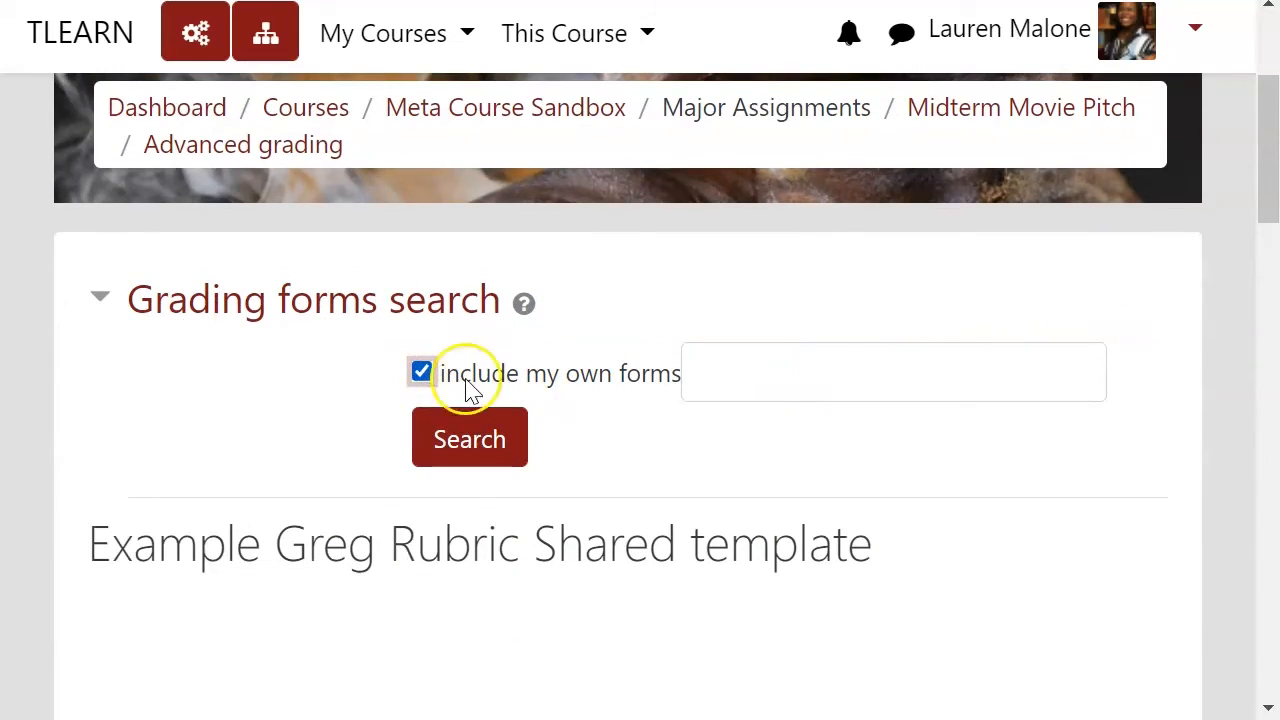
click(502, 447)
Step: Browse the listed rubric templates, including the Myth Paper 1 own form and its criteria
scroll(663, 485, down, 5)
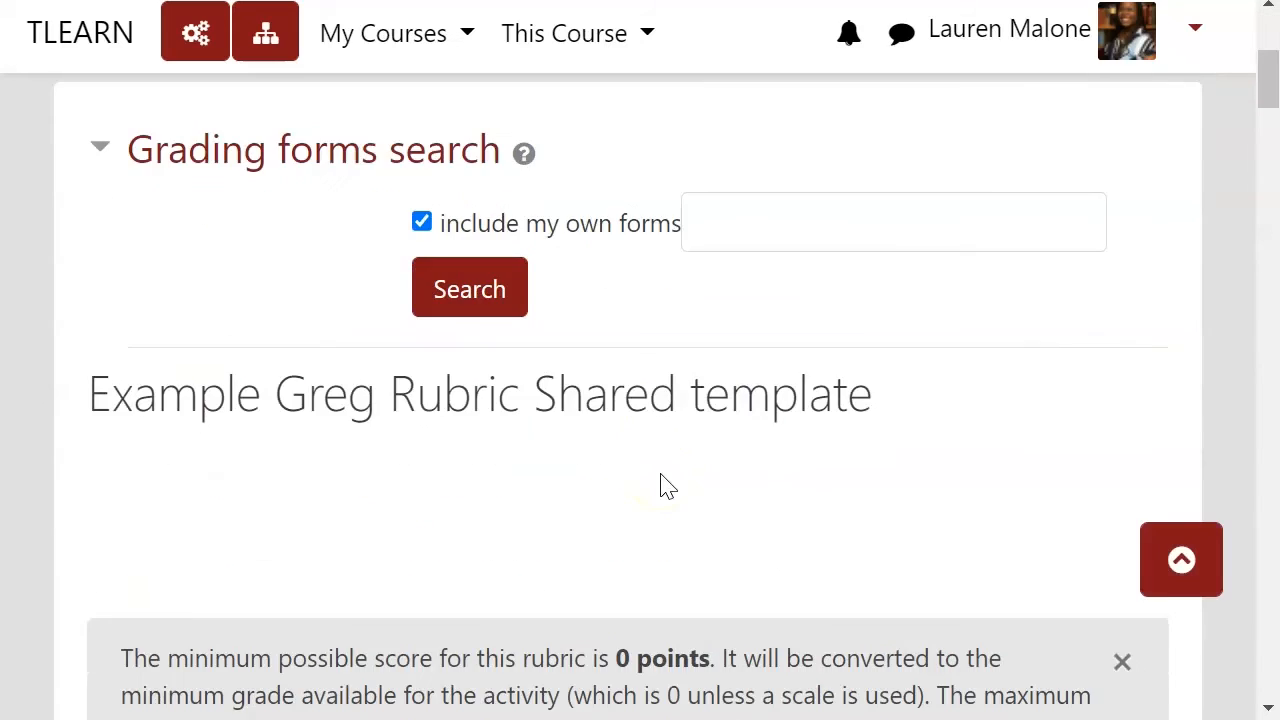
scroll(666, 480, down, 10)
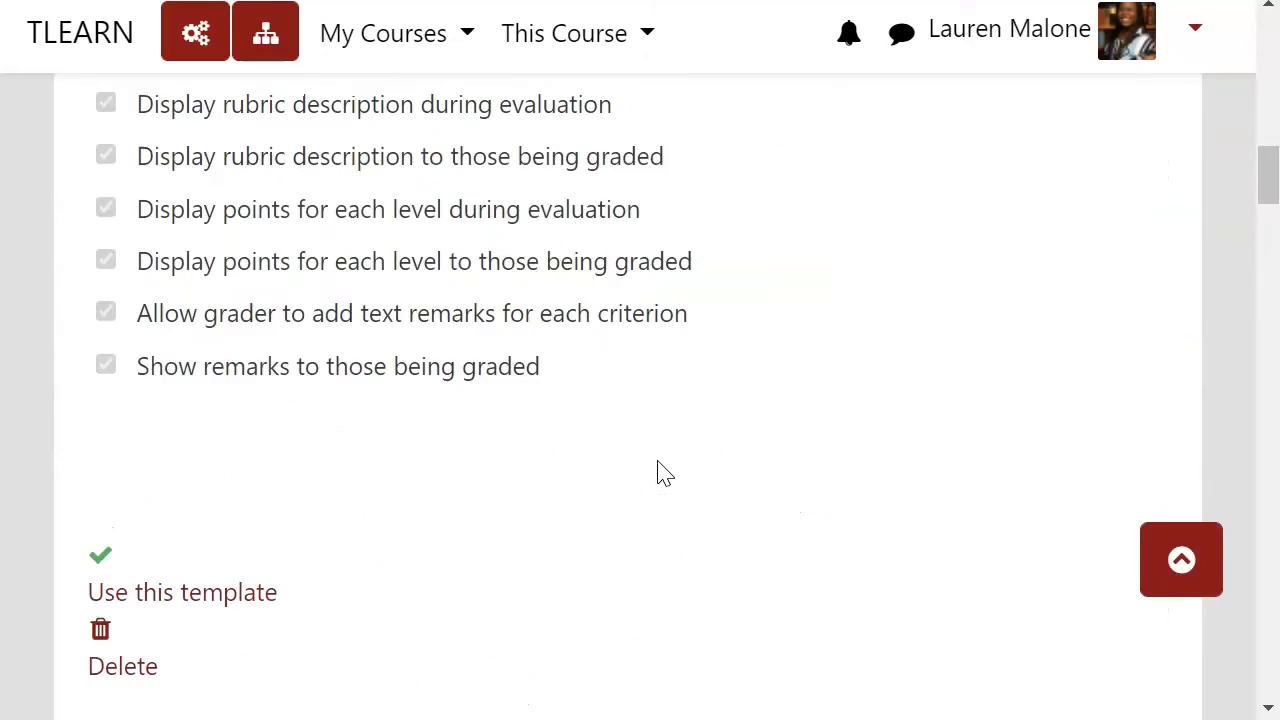
scroll(657, 472, down, 7)
scroll(316, 290, up, 2)
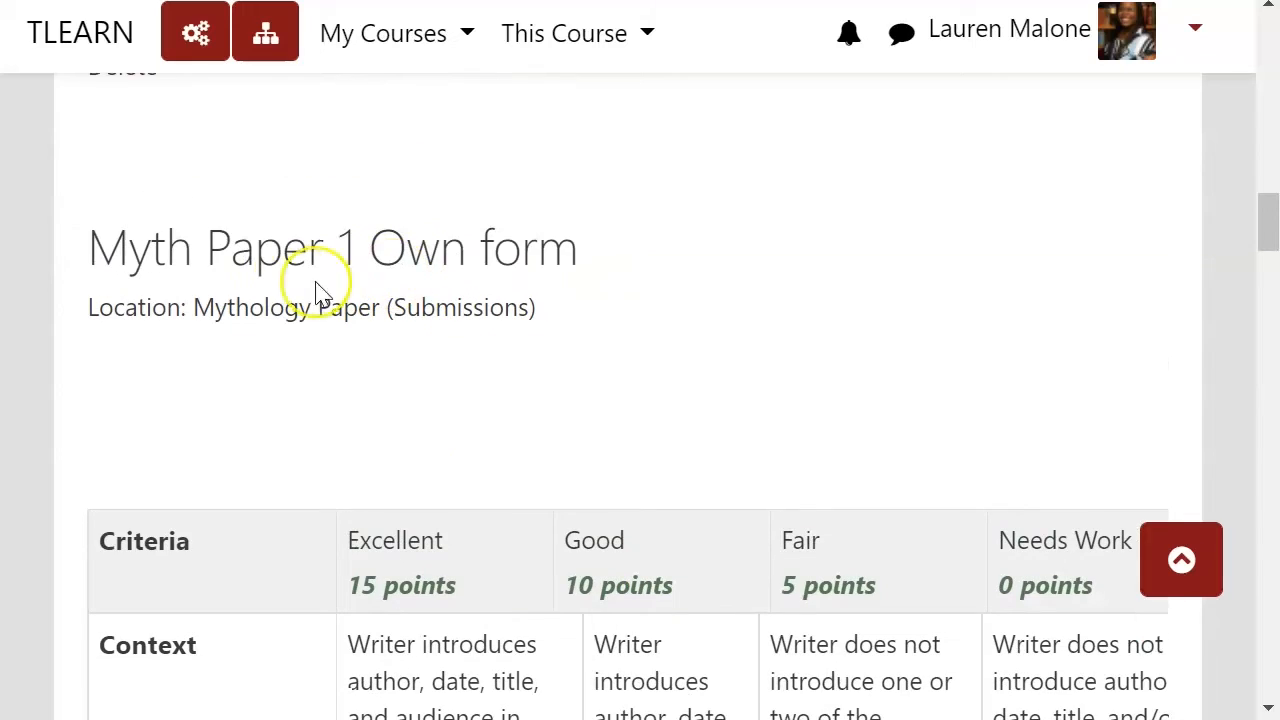
scroll(703, 335, down, 10)
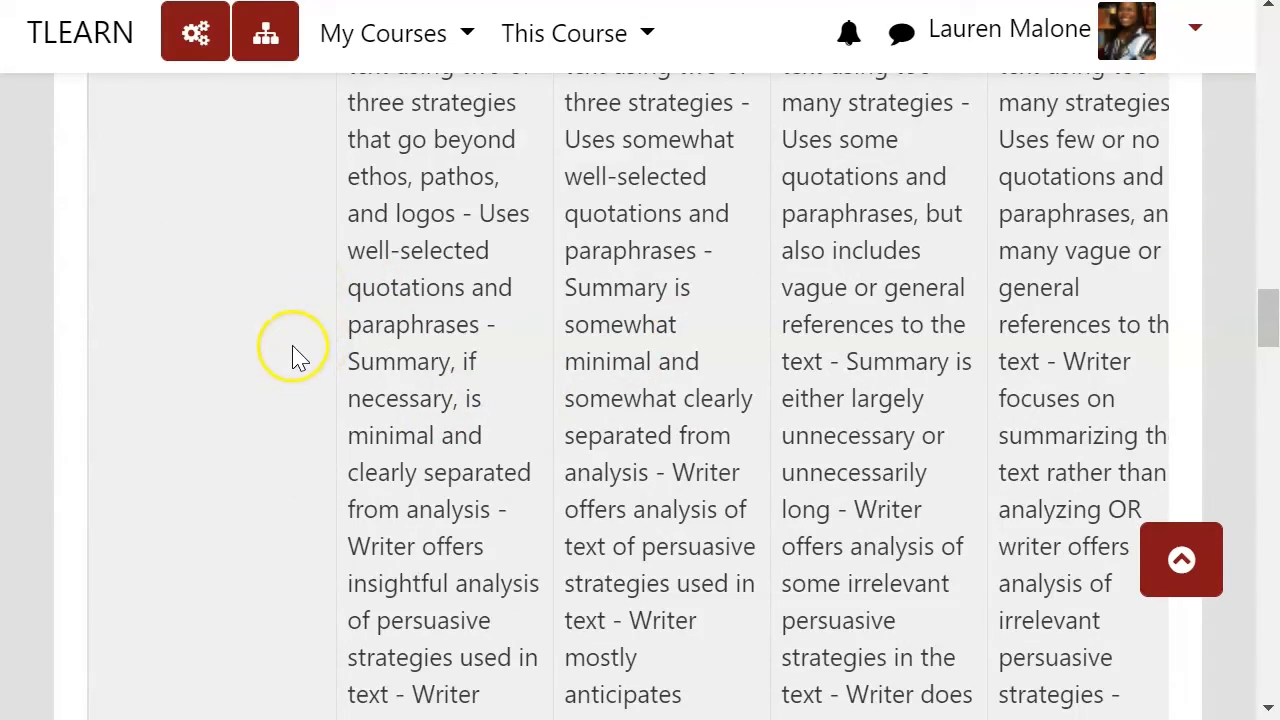
scroll(292, 354, up, 2)
scroll(287, 364, down, 9)
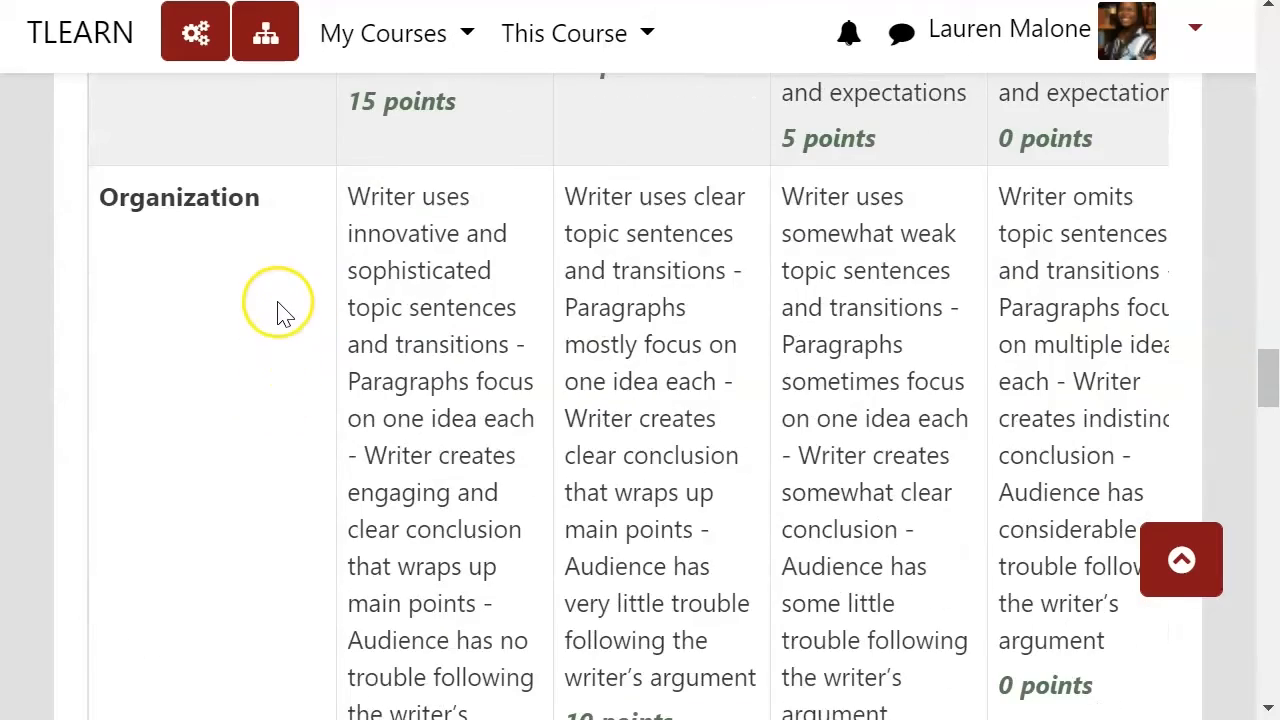
scroll(283, 312, down, 20)
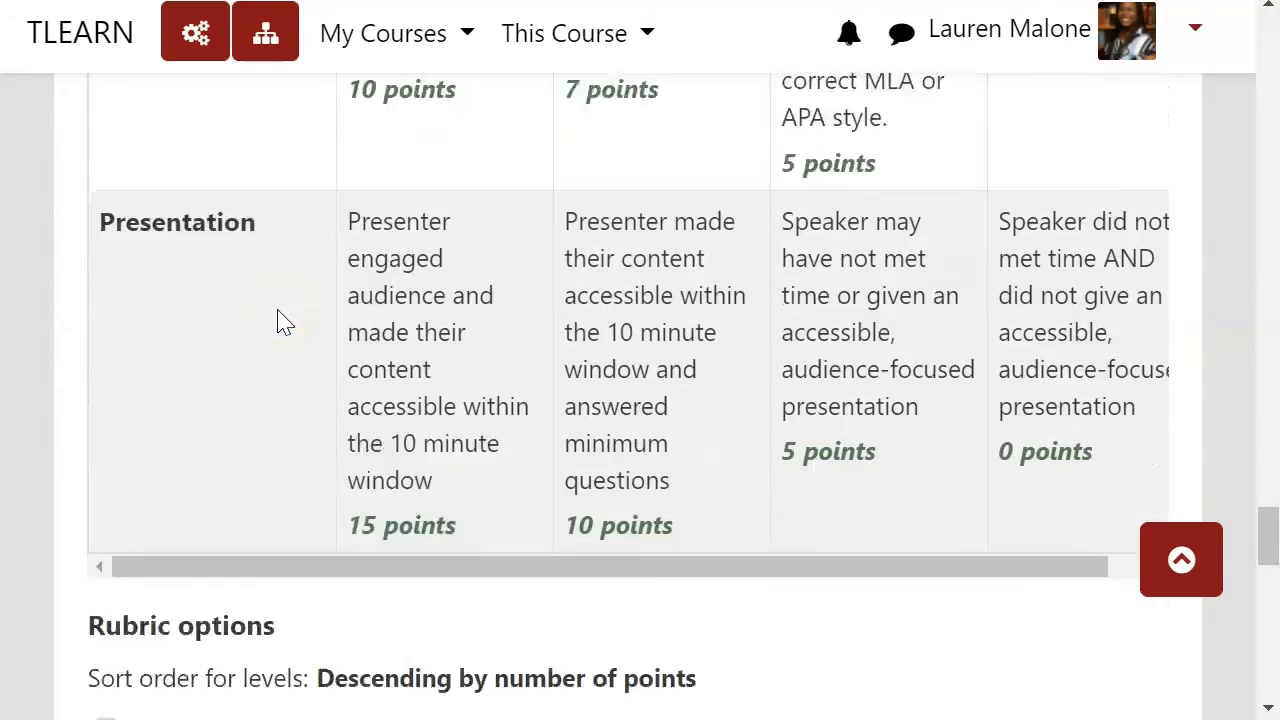
Step: Review the shared template rubric's criteria, levels and rubric options
scroll(283, 320, down, 7)
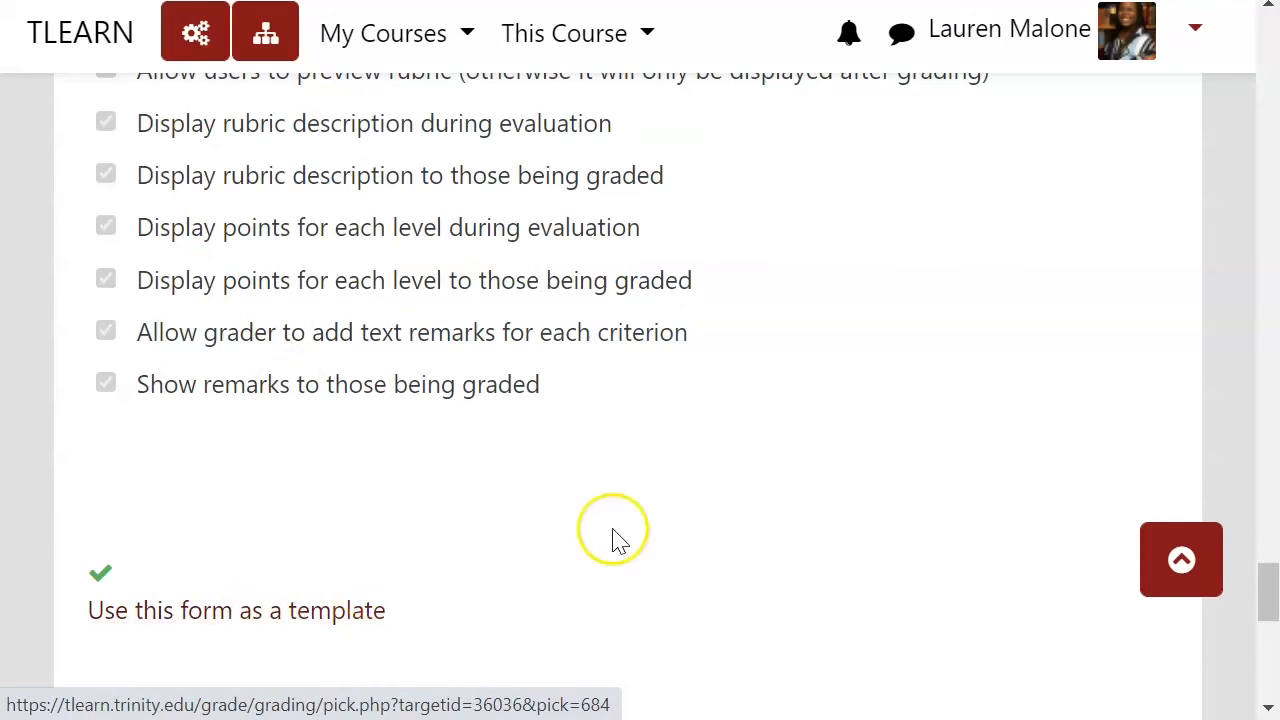
scroll(737, 509, up, 11)
scroll(737, 471, down, 4)
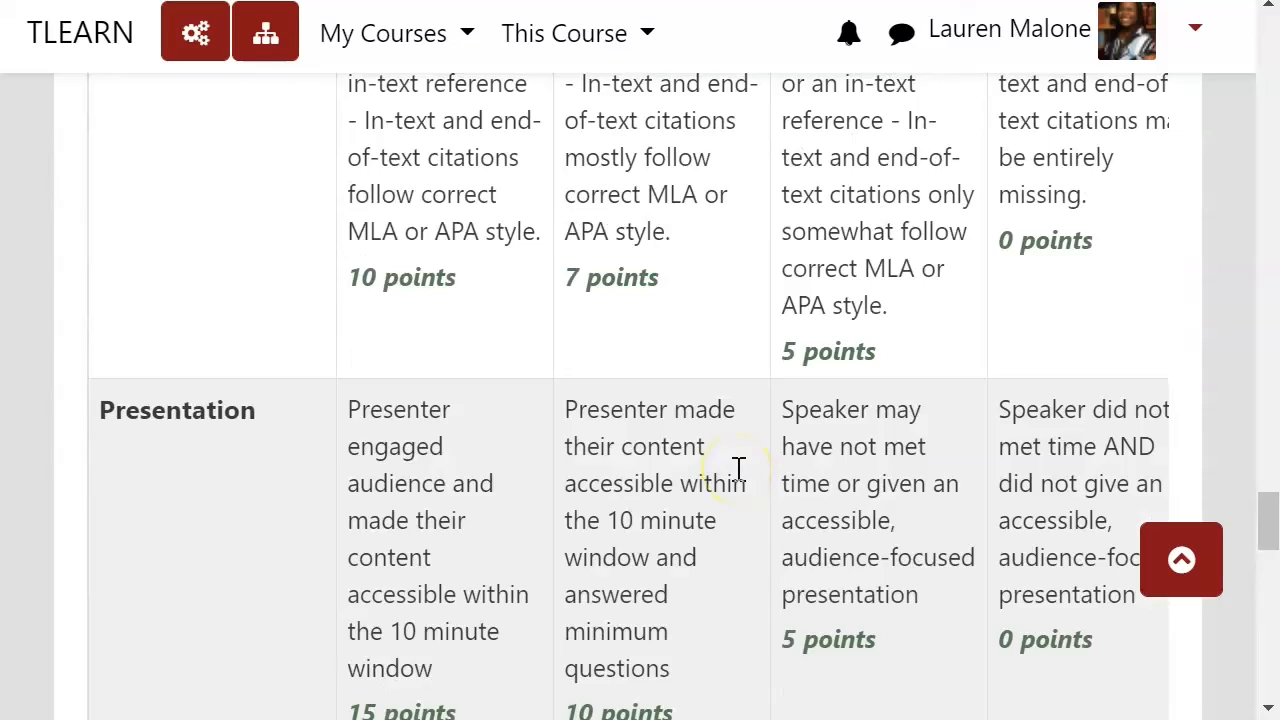
scroll(737, 469, up, 15)
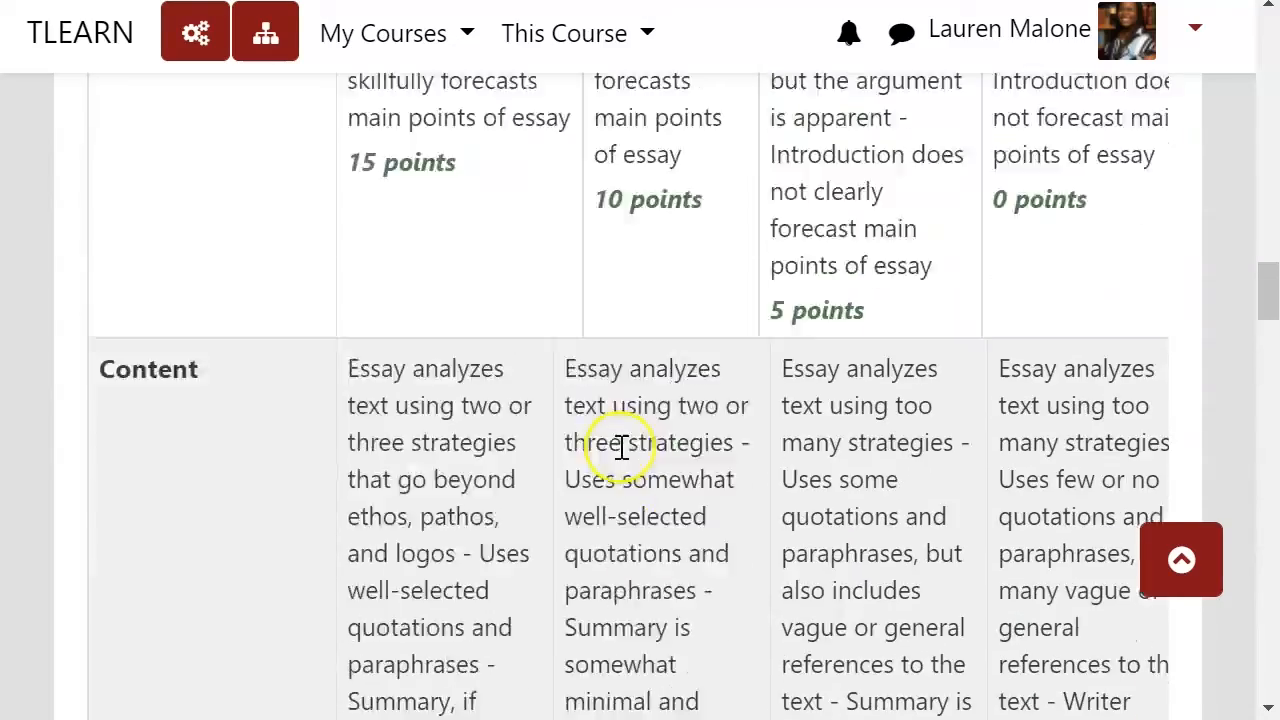
scroll(618, 440, up, 20)
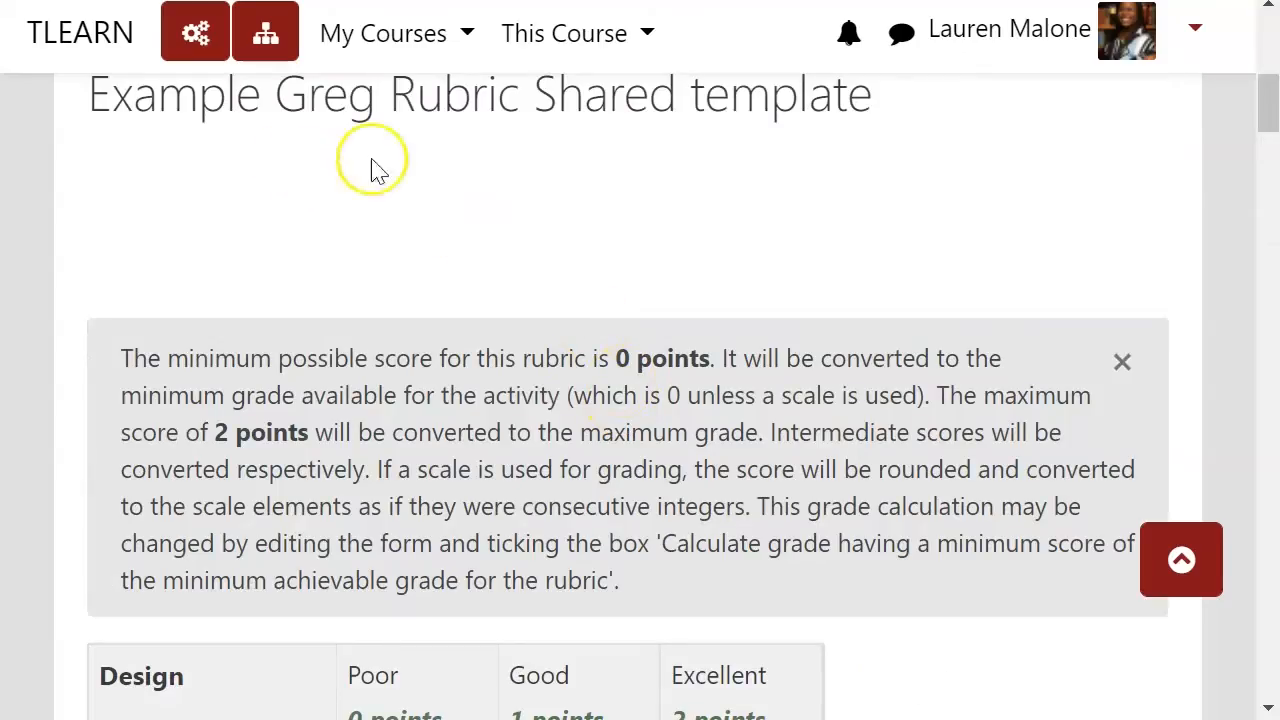
scroll(345, 203, up, 8)
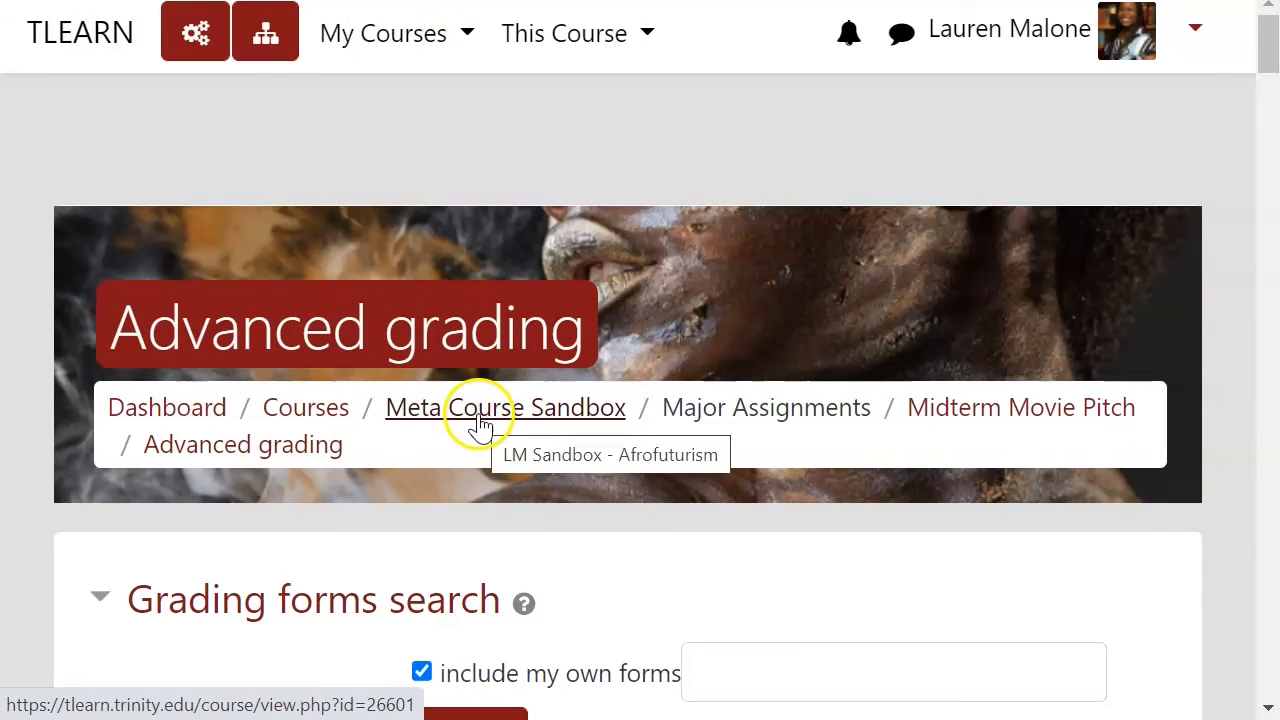
Step: Go back to the course, open the Mythology Paper submissions and start grading the first student
scroll(640, 477, down, 15)
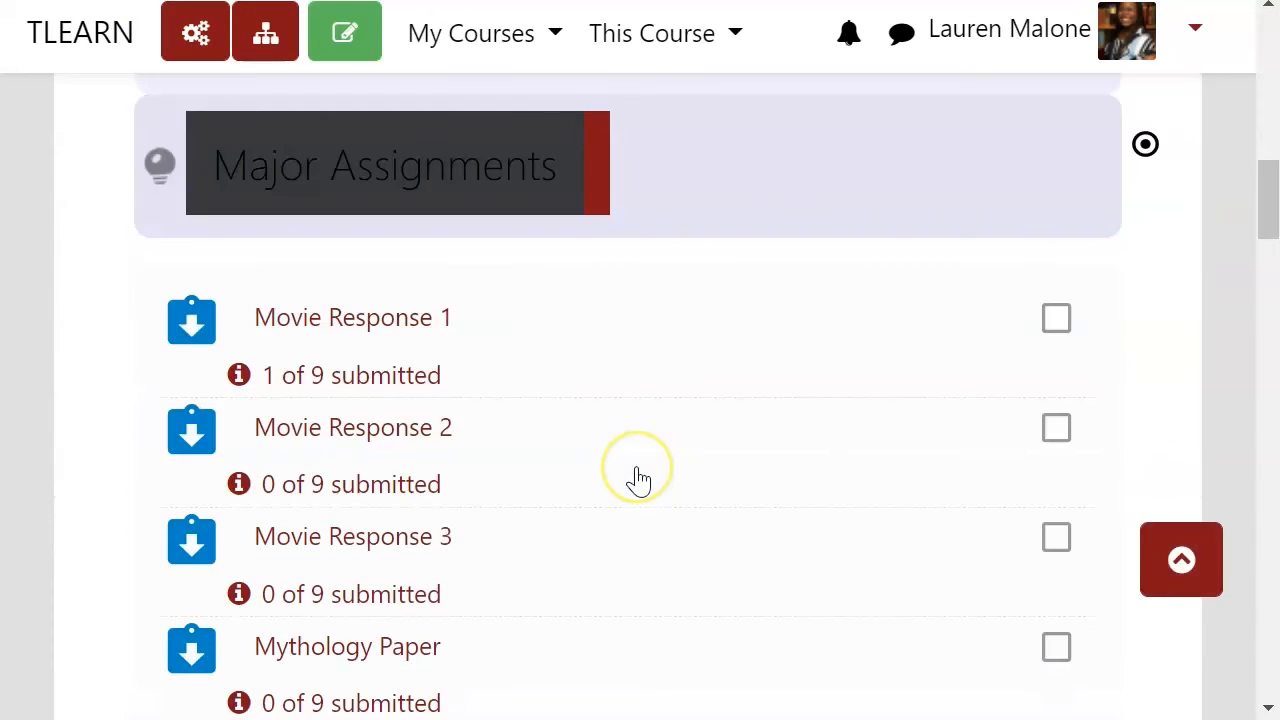
click(405, 497)
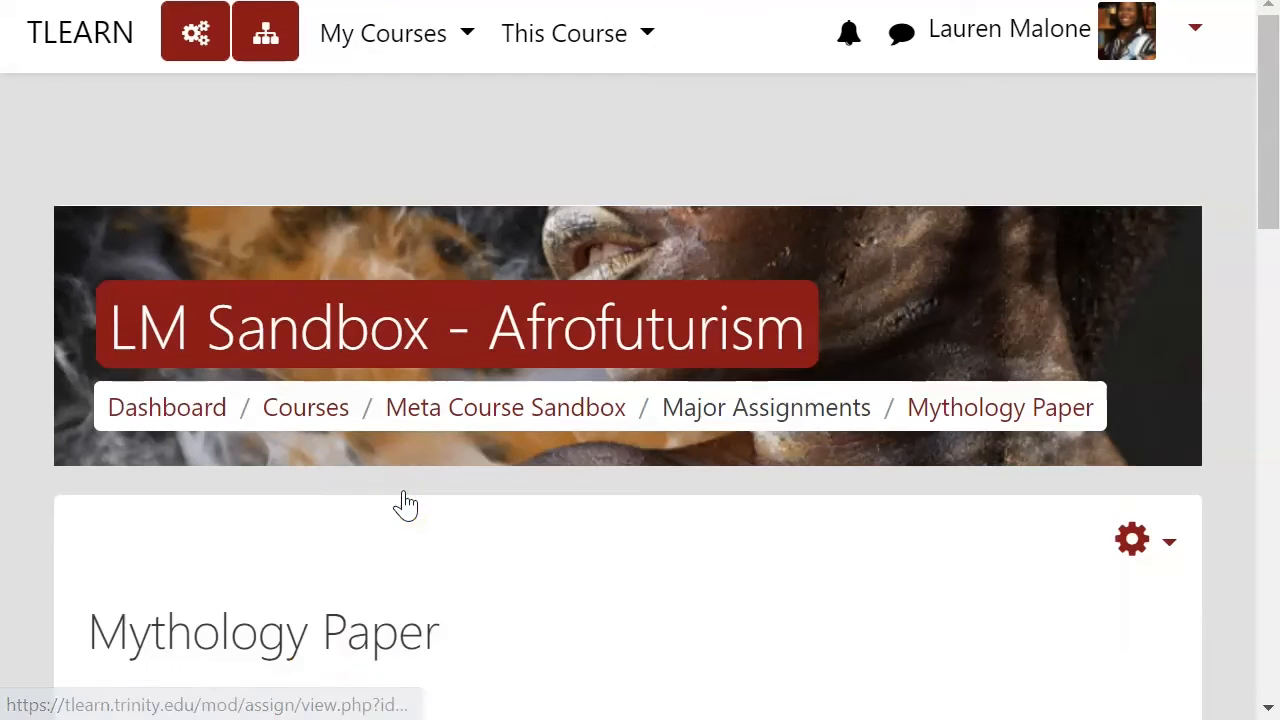
scroll(826, 305, down, 5)
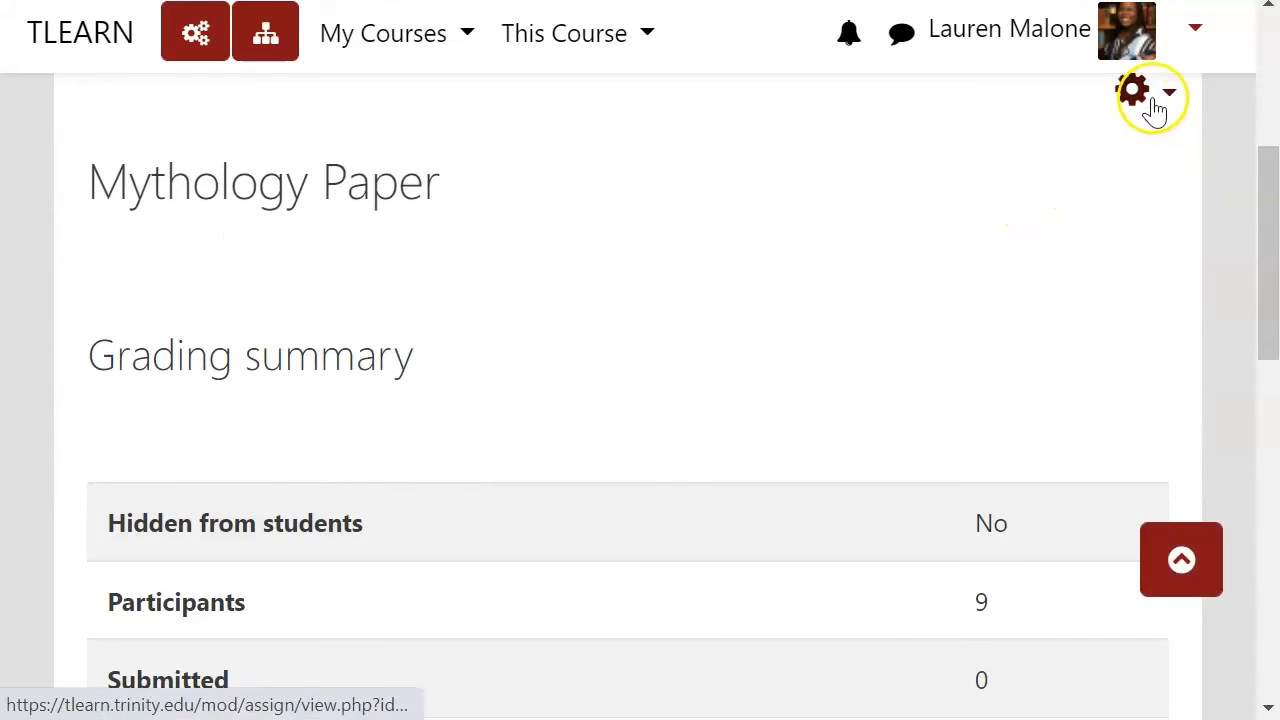
scroll(743, 334, down, 6)
click(578, 310)
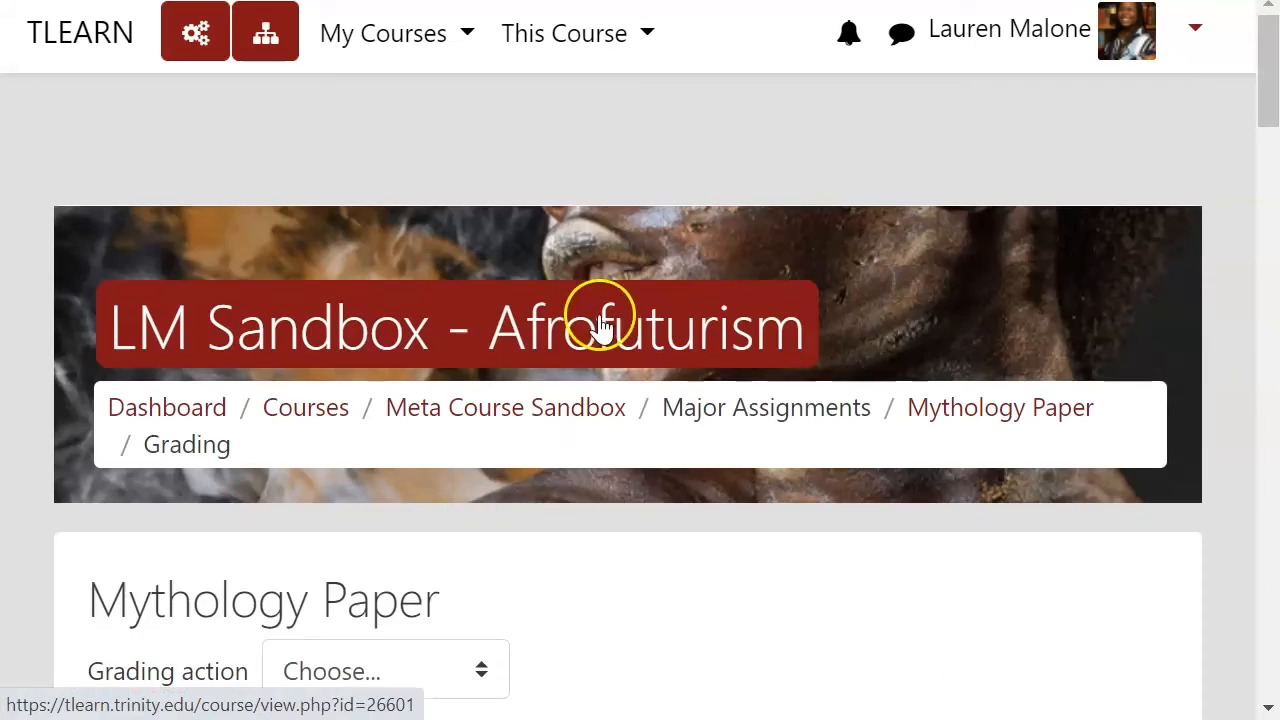
scroll(606, 330, down, 9)
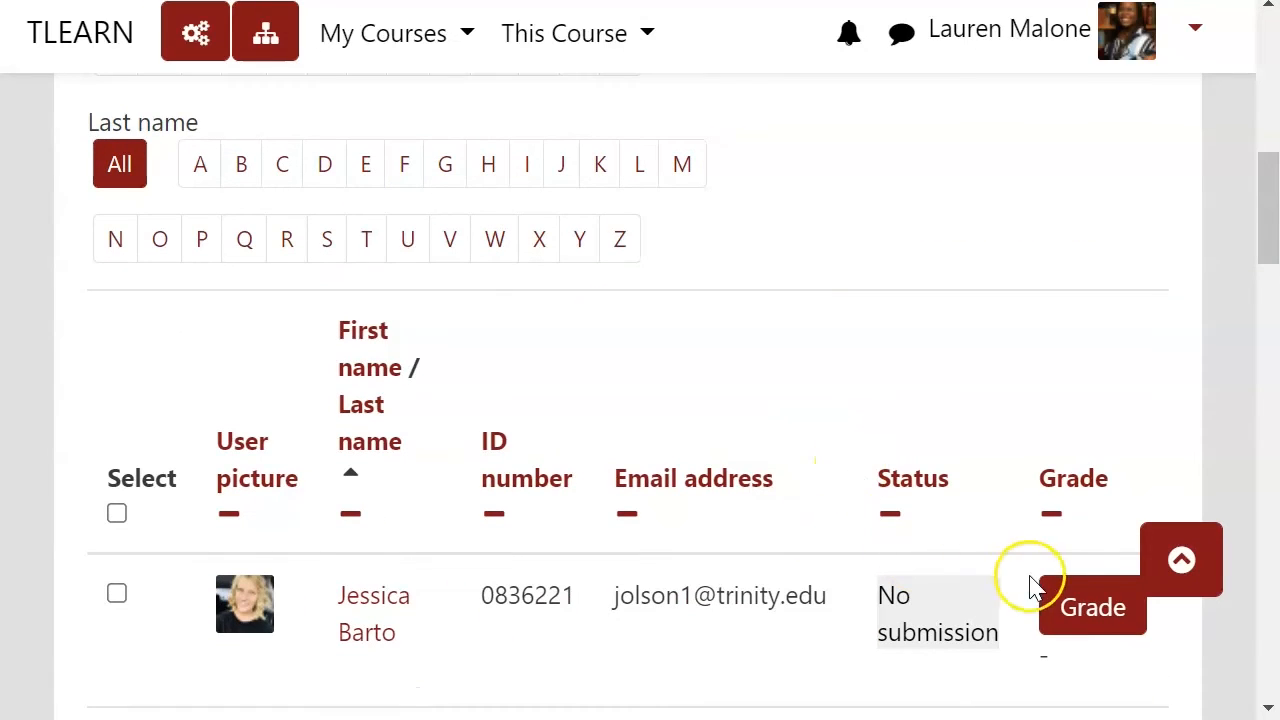
click(1089, 614)
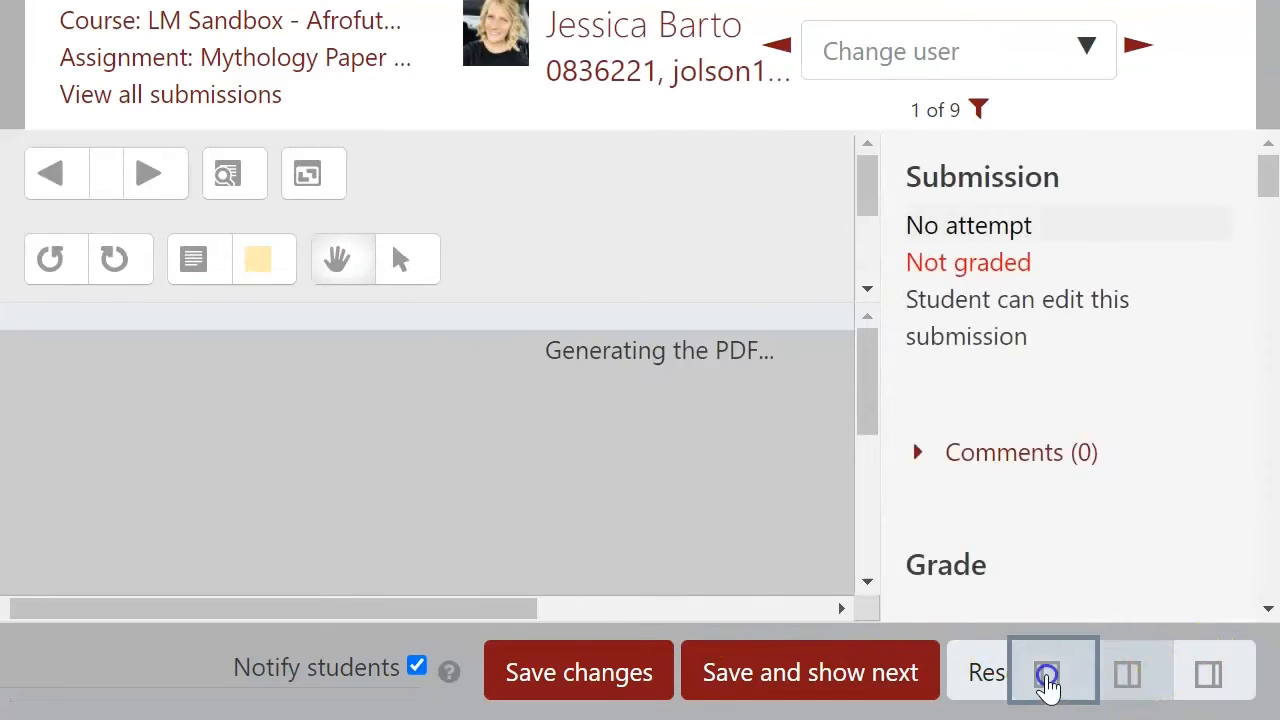
Step: Collapse the submission preview and select rubric levels for the Context and Content criteria
click(1047, 676)
scroll(800, 500, down, 3)
scroll(757, 428, down, 3)
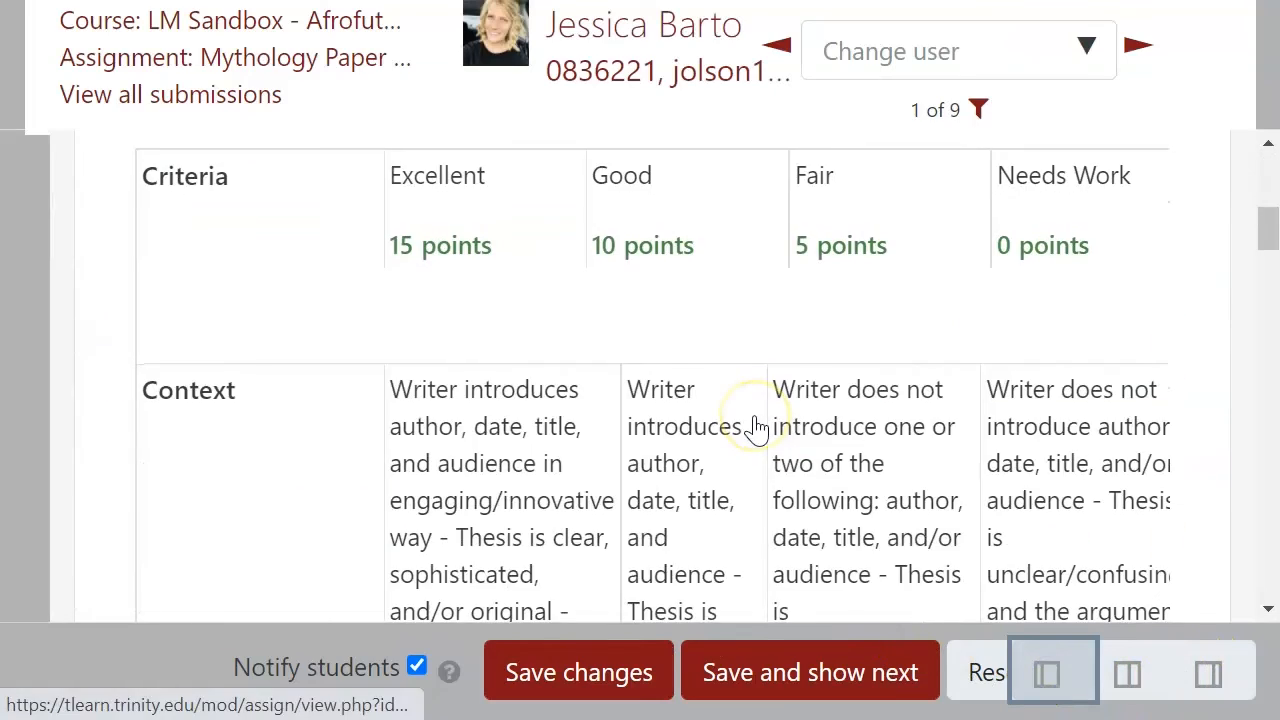
click(757, 428)
scroll(757, 428, down, 3)
scroll(757, 425, down, 5)
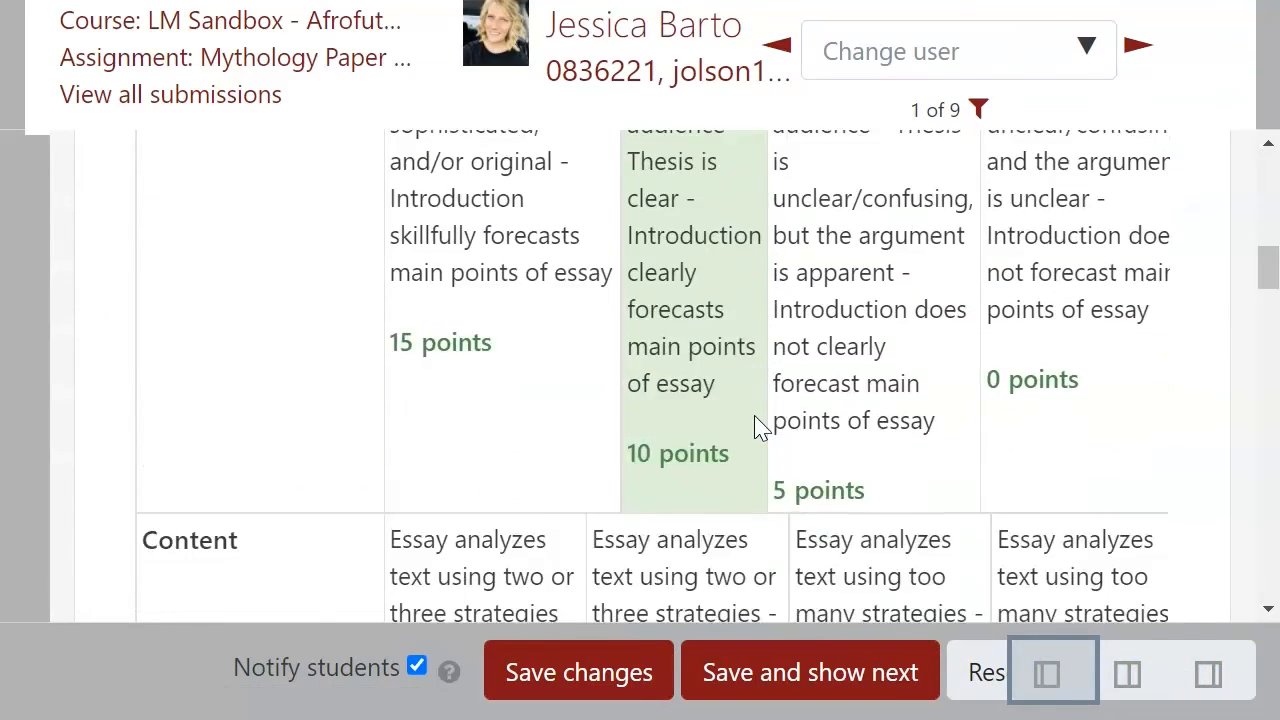
click(757, 425)
scroll(757, 425, down, 1)
click(657, 391)
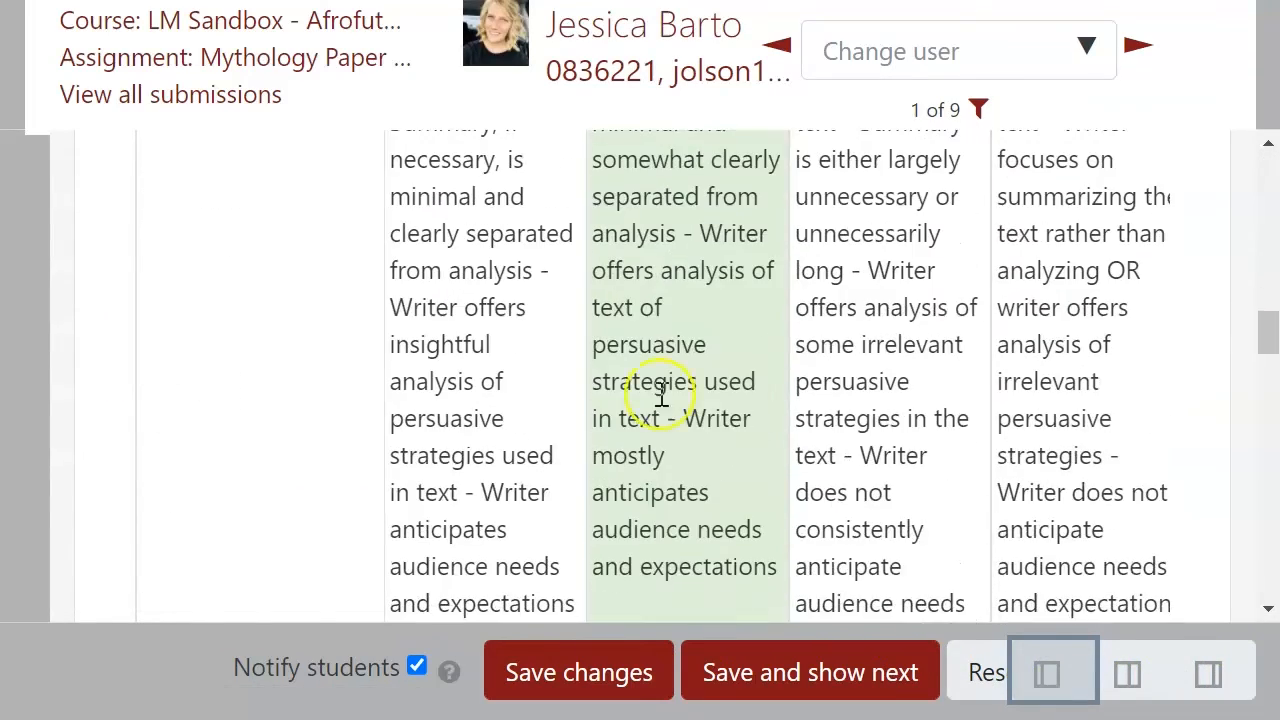
click(500, 380)
click(680, 366)
click(830, 370)
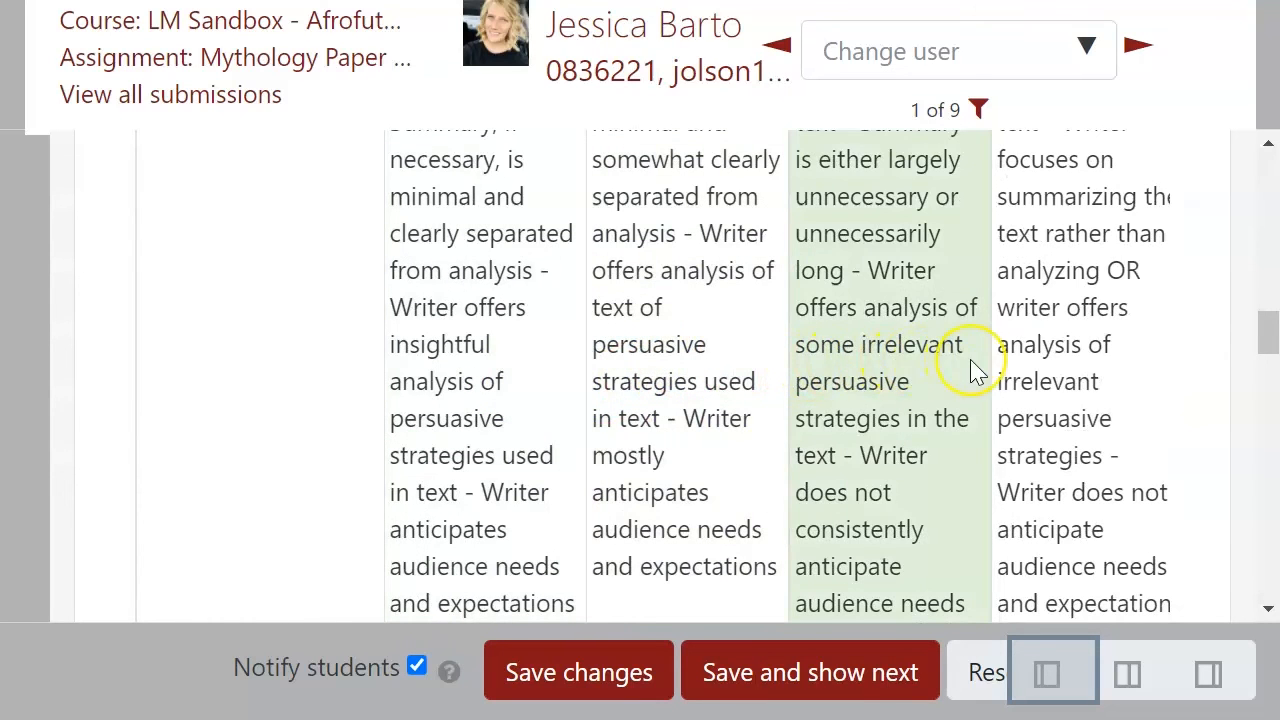
Step: Scroll through the Organization, Style, Delivery and Presentation criteria to check their selected levels
scroll(1006, 366, down, 5)
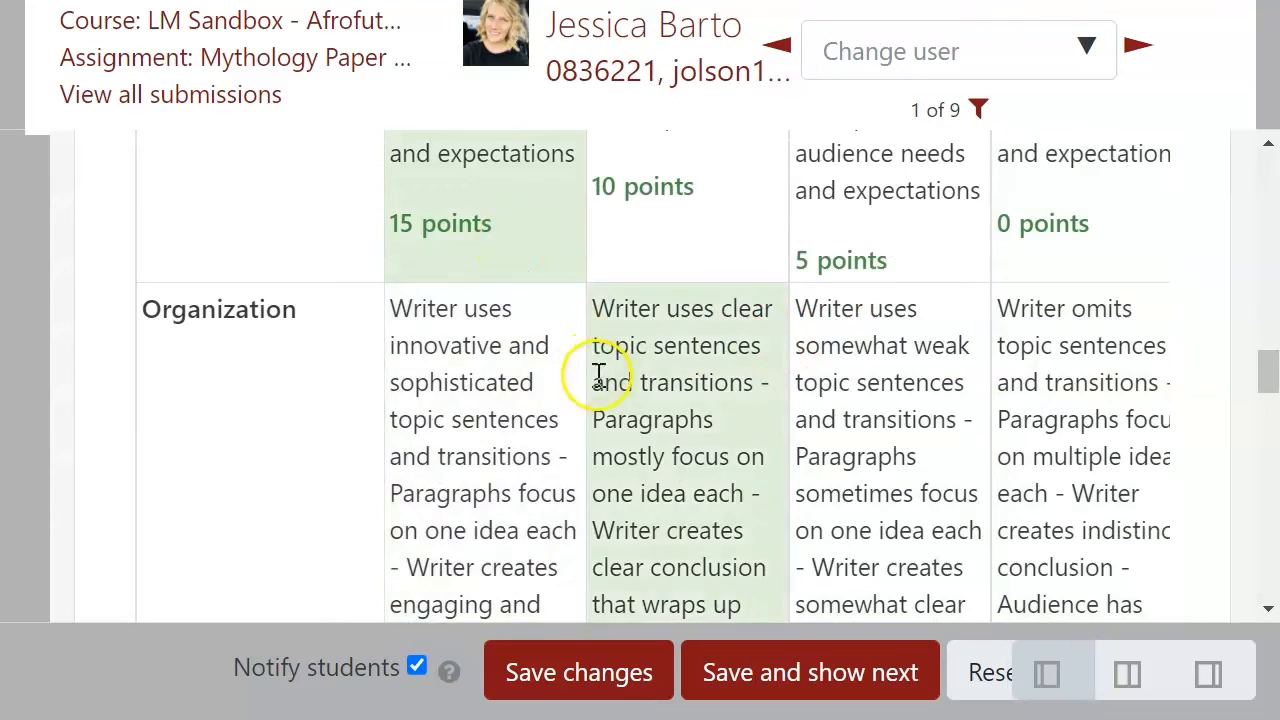
scroll(590, 350, up, 5)
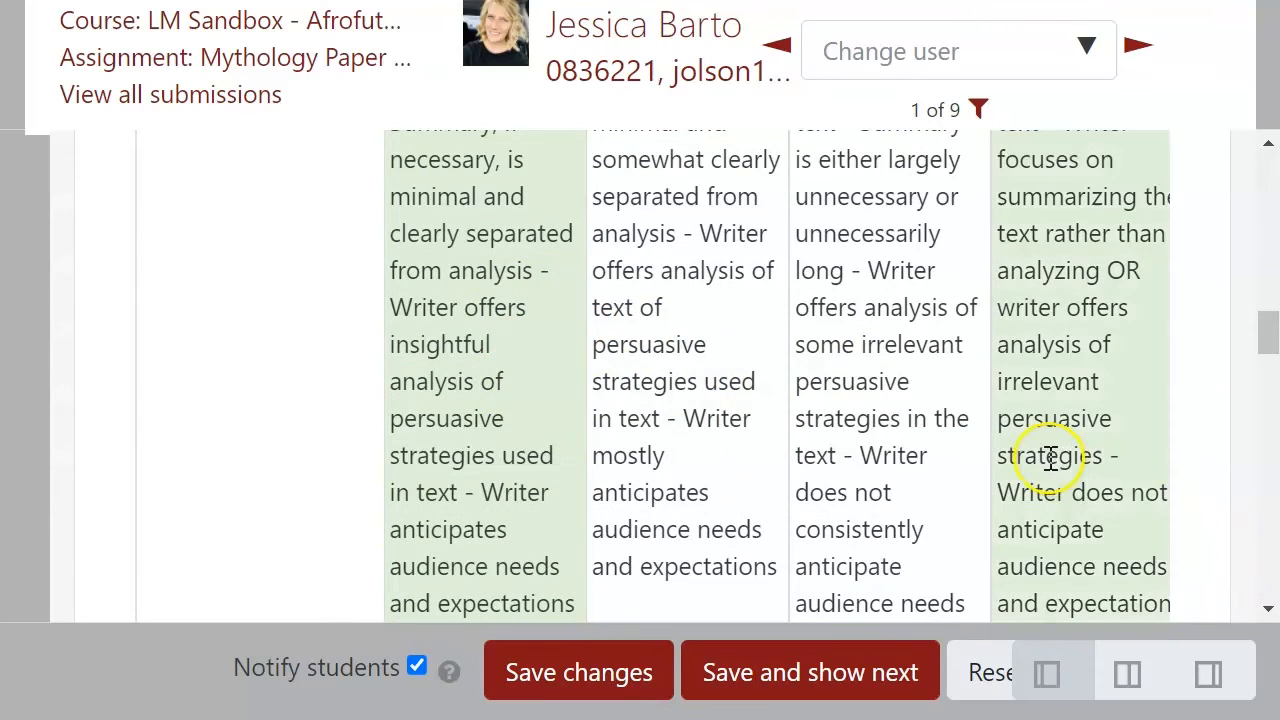
scroll(220, 360, down, 3)
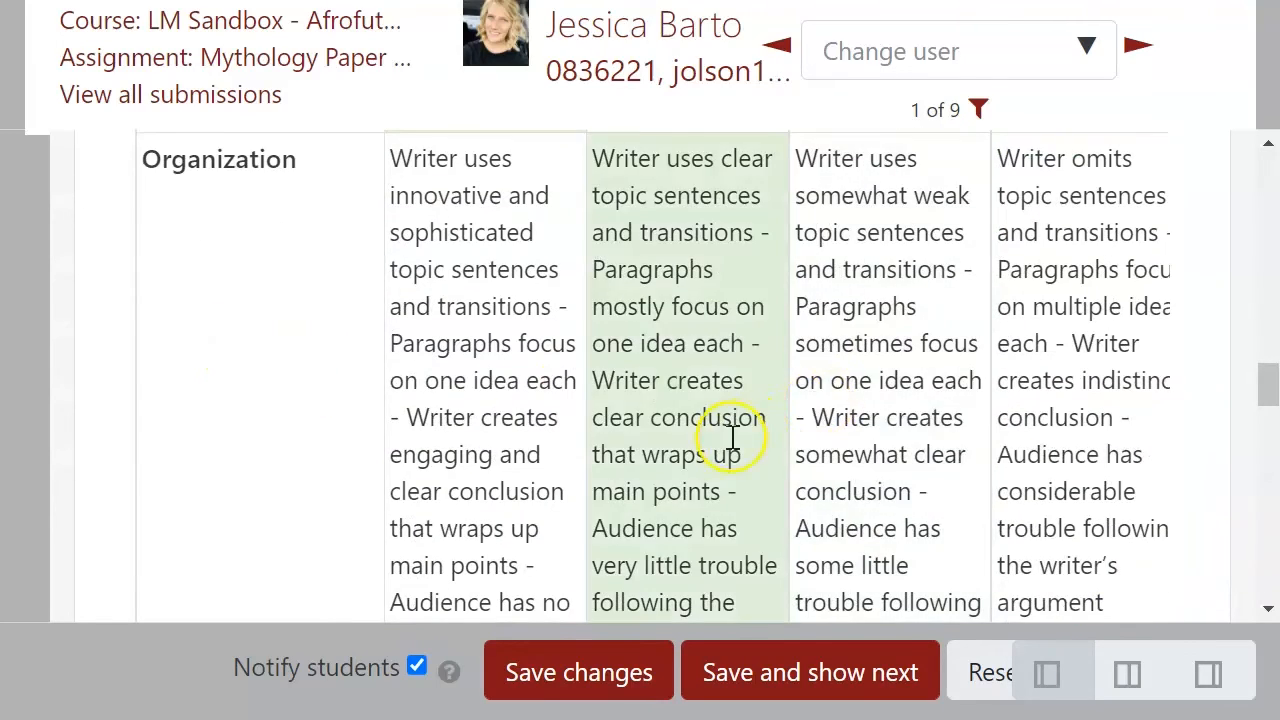
scroll(700, 365, up, 10)
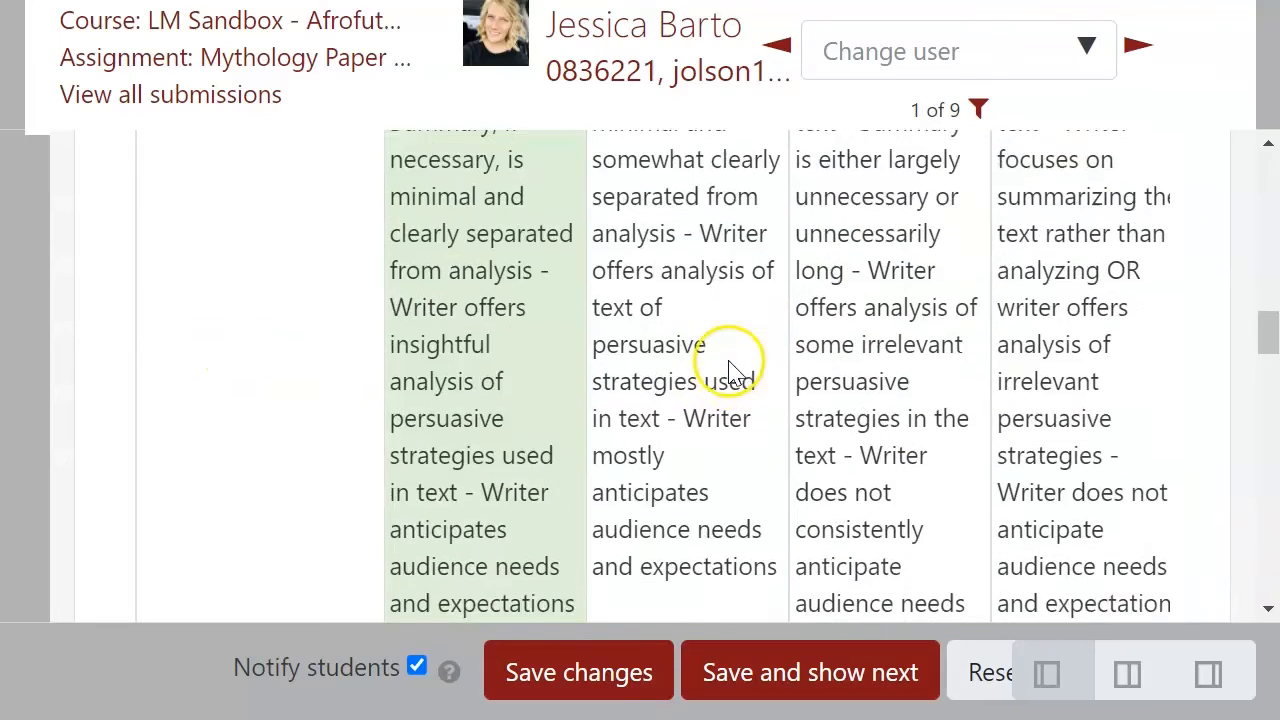
scroll(660, 420, up, 5)
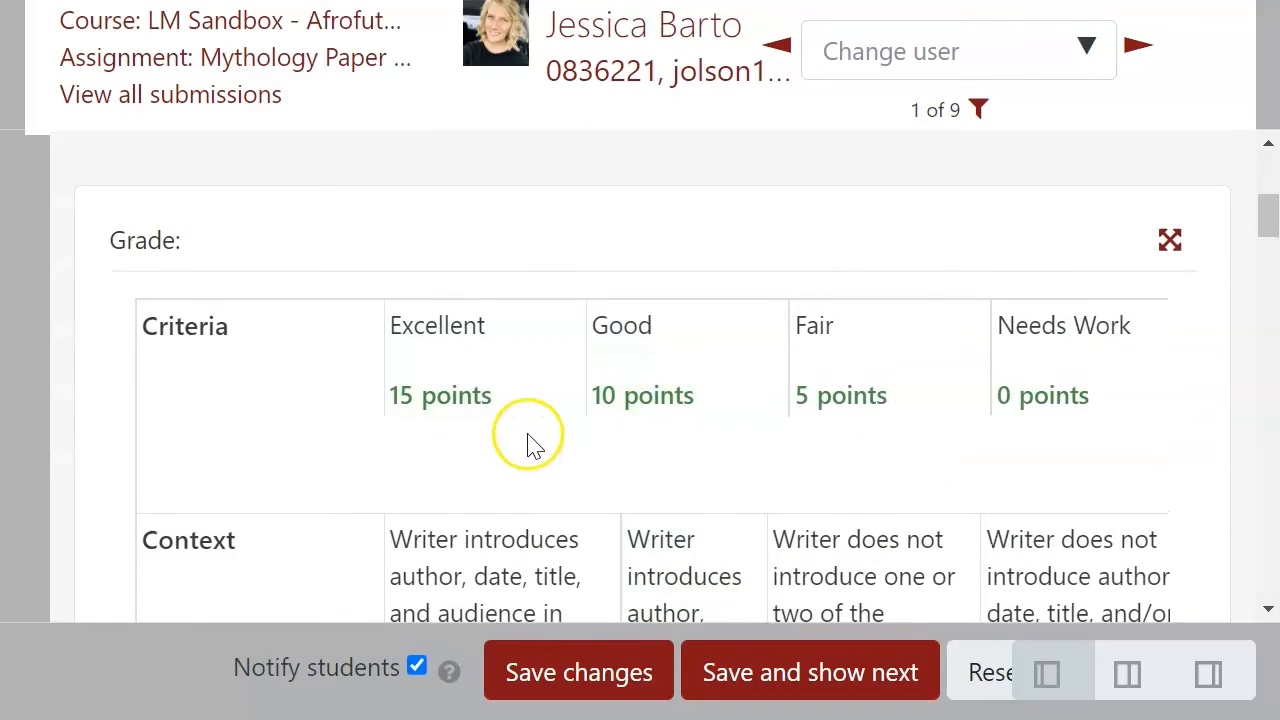
scroll(529, 435, down, 5)
scroll(533, 372, down, 10)
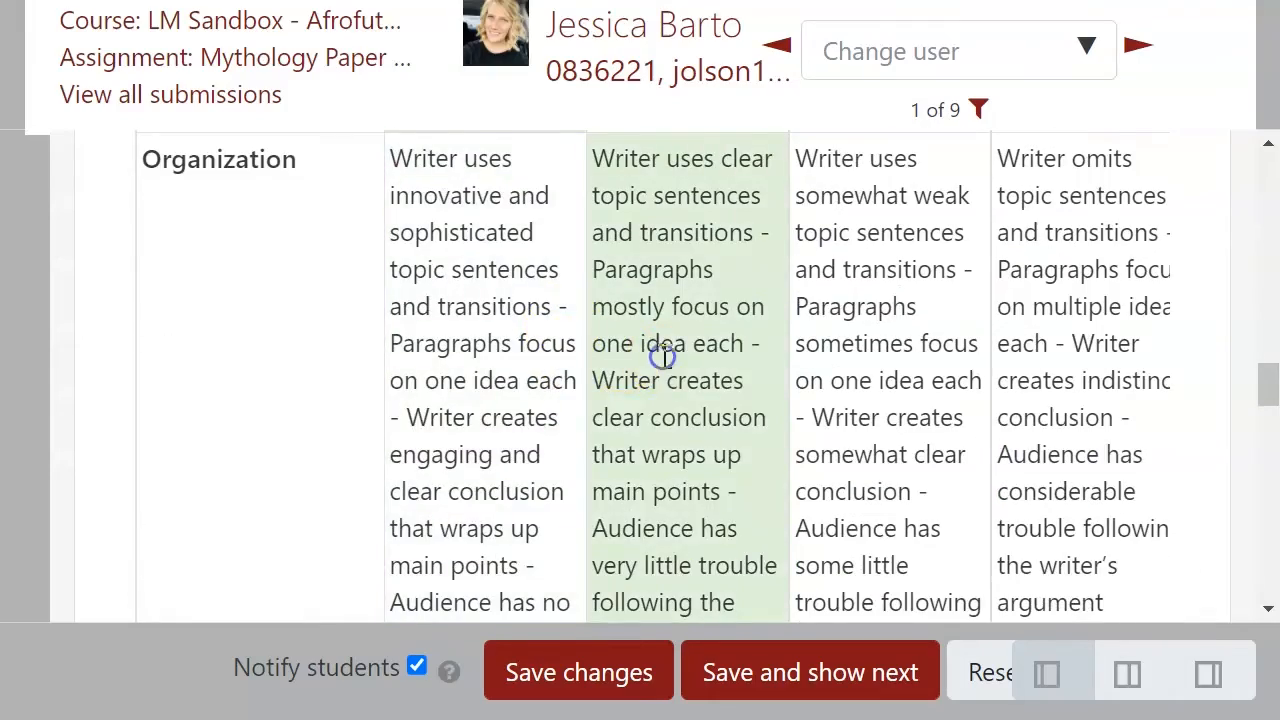
scroll(664, 355, down, 10)
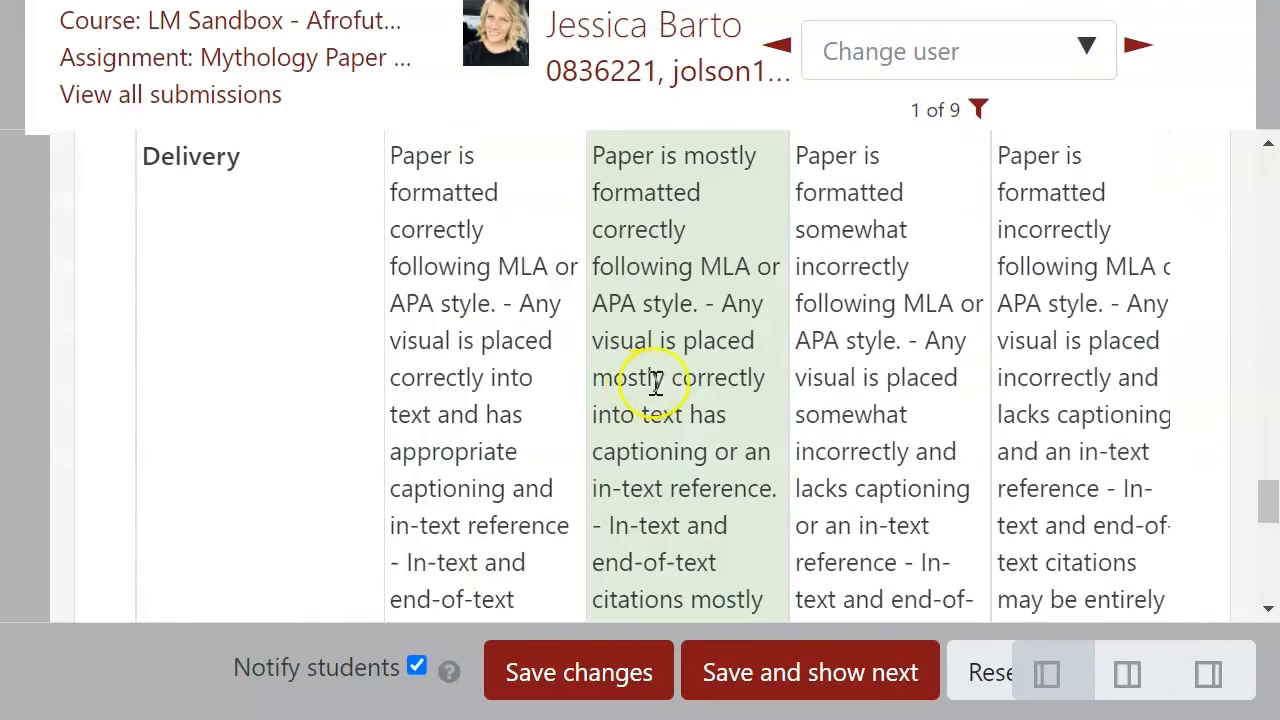
scroll(655, 380, down, 6)
scroll(348, 358, up, 3)
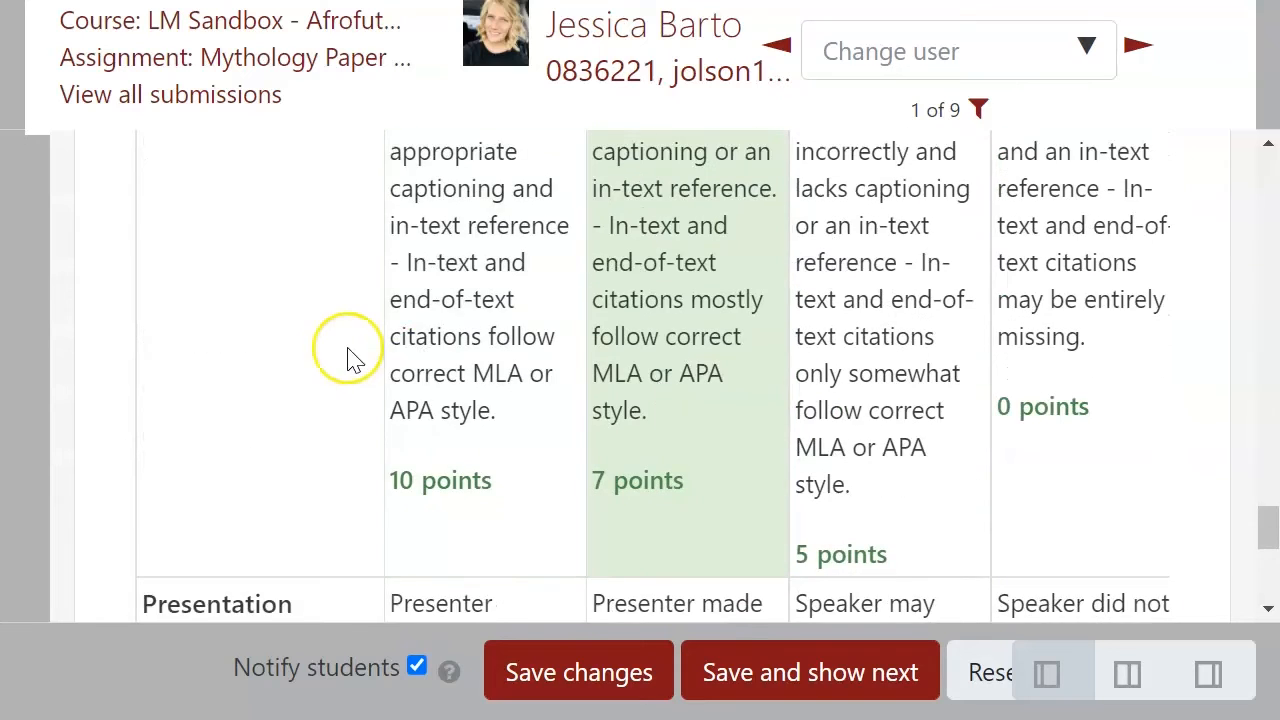
scroll(365, 358, down, 6)
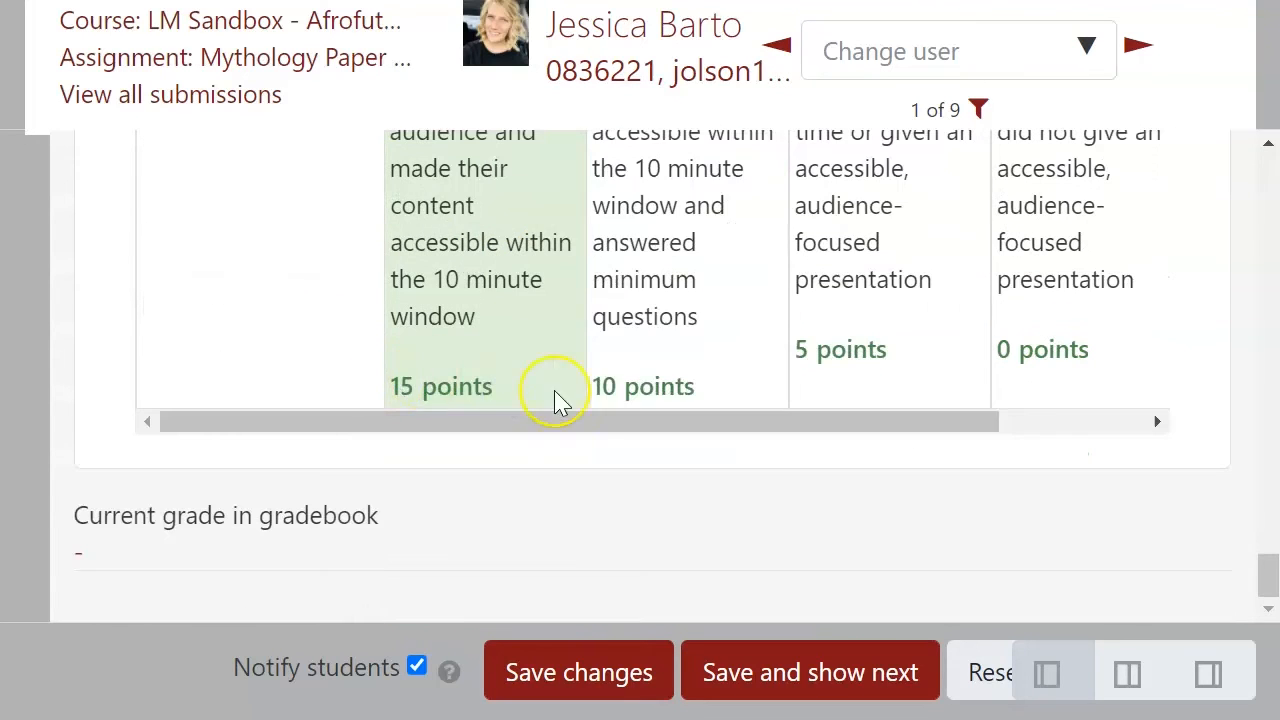
Step: Select Excellent for the Criteria row so every criterion has a level, and save the grade
click(603, 688)
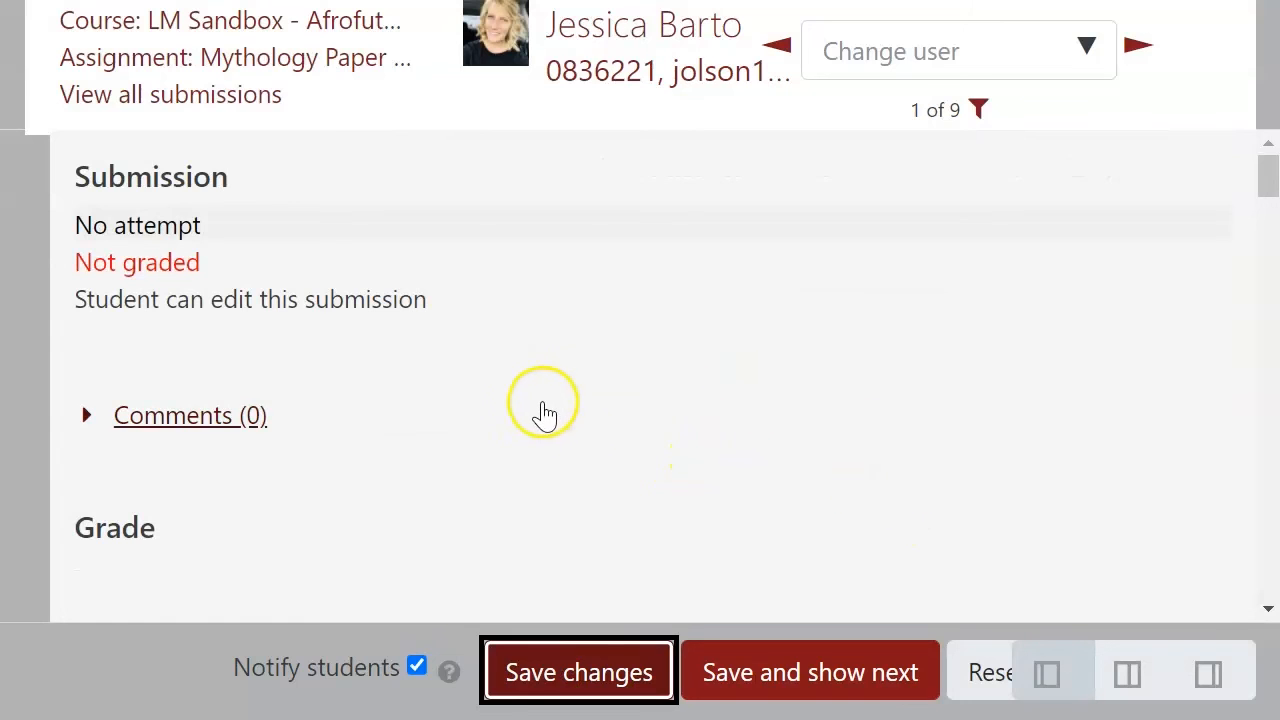
scroll(540, 414, down, 3)
scroll(540, 414, down, 3)
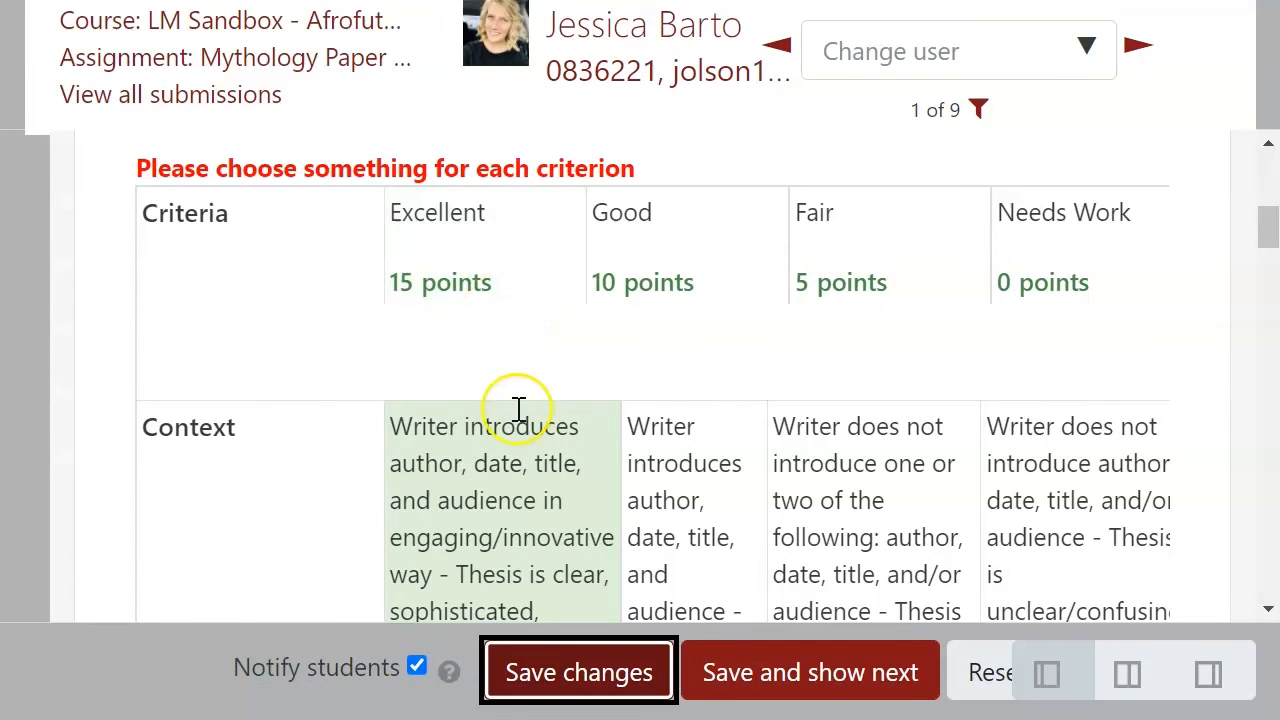
scroll(518, 408, down, 12)
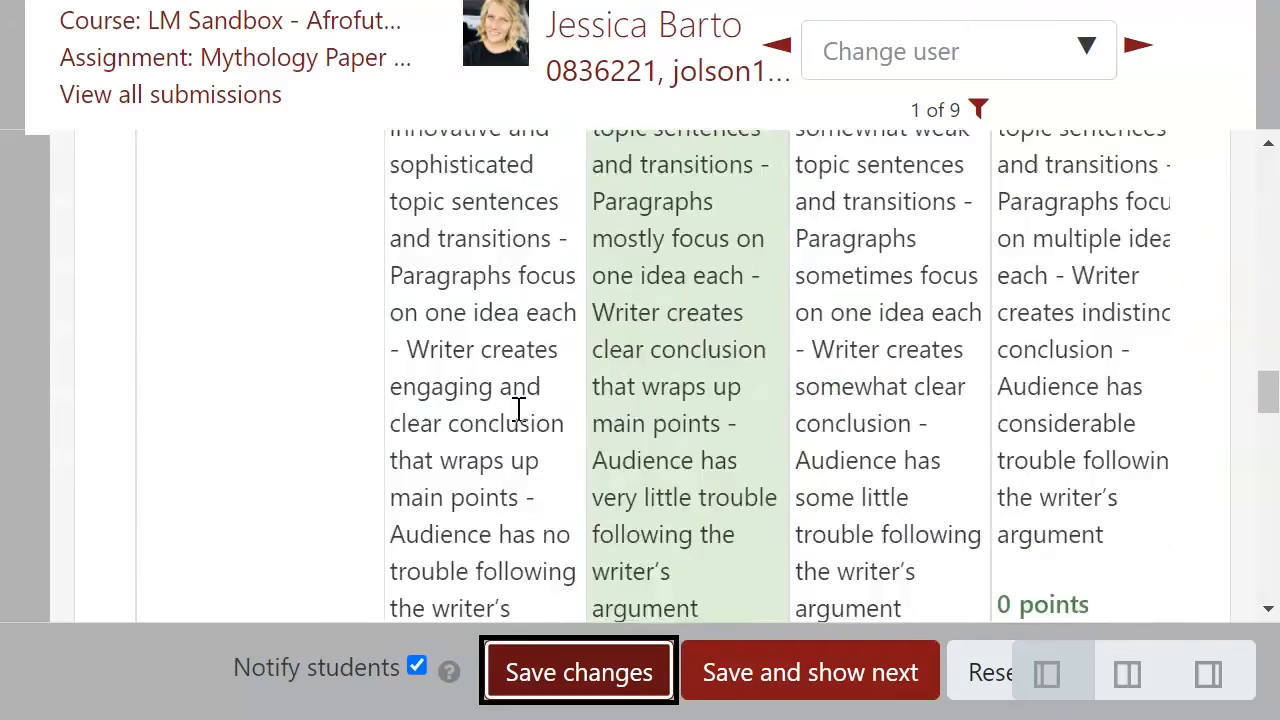
scroll(518, 408, down, 12)
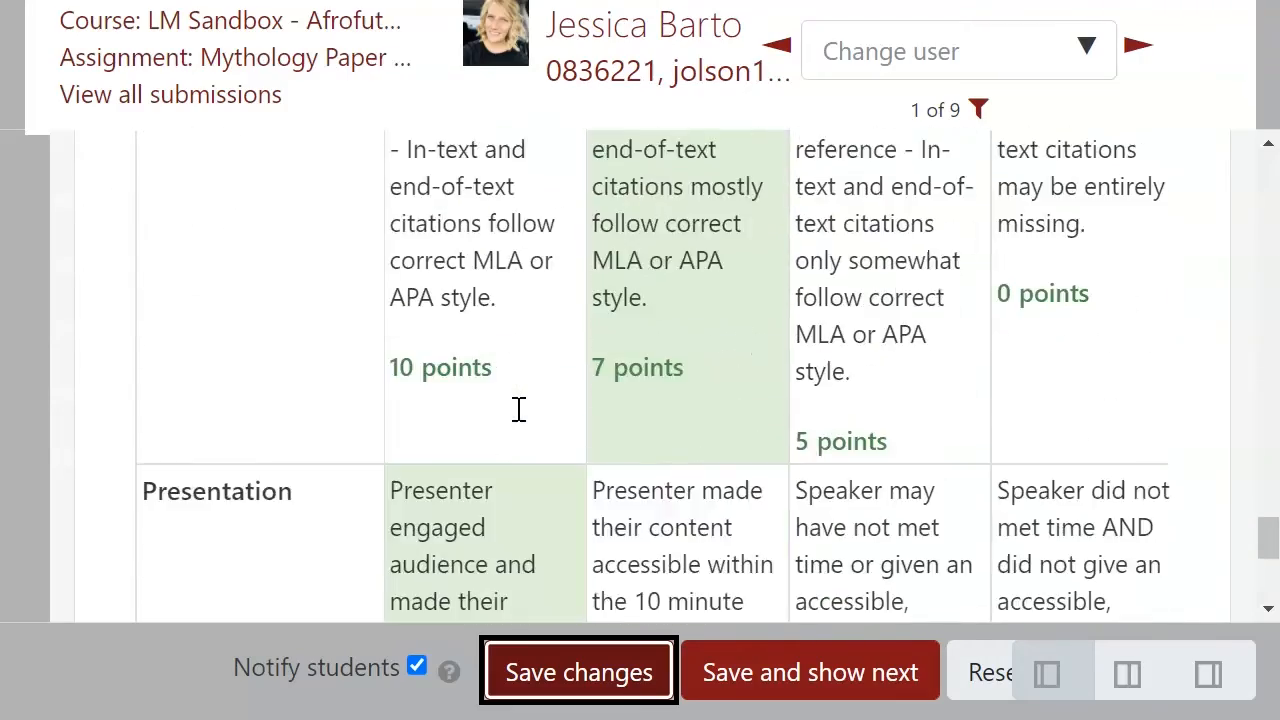
scroll(518, 408, down, 4)
scroll(518, 408, up, 15)
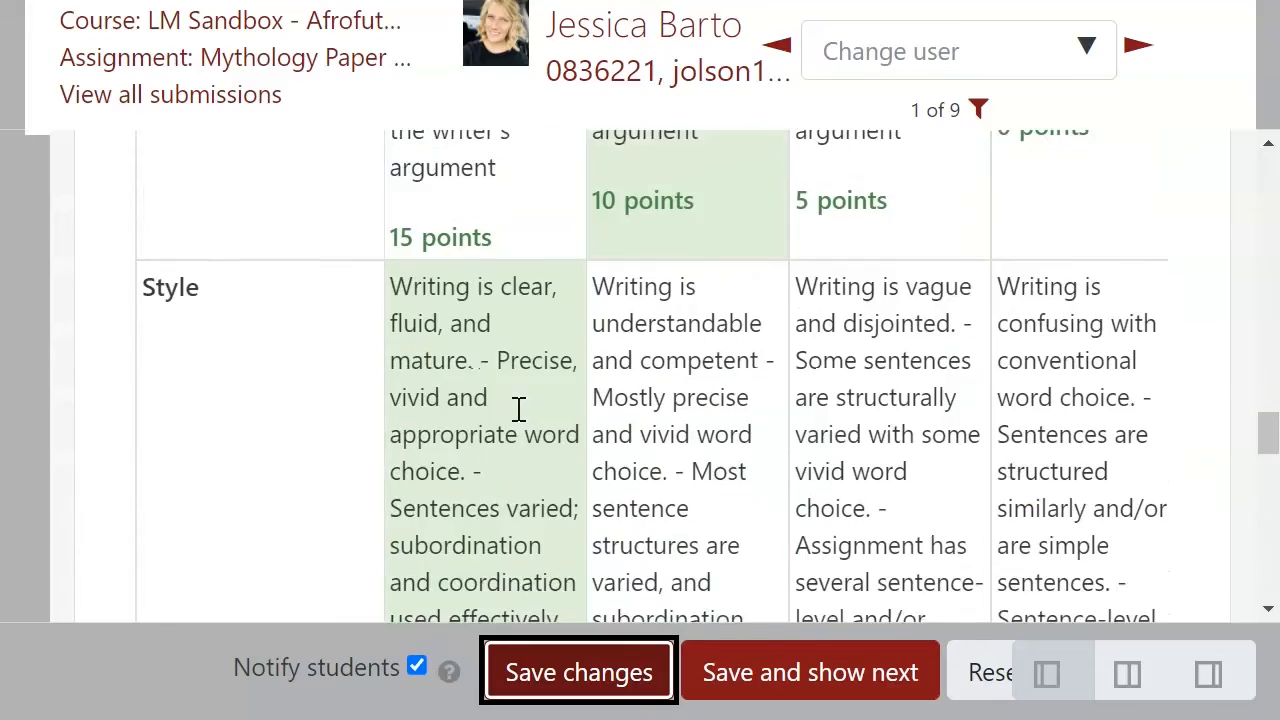
scroll(518, 408, up, 10)
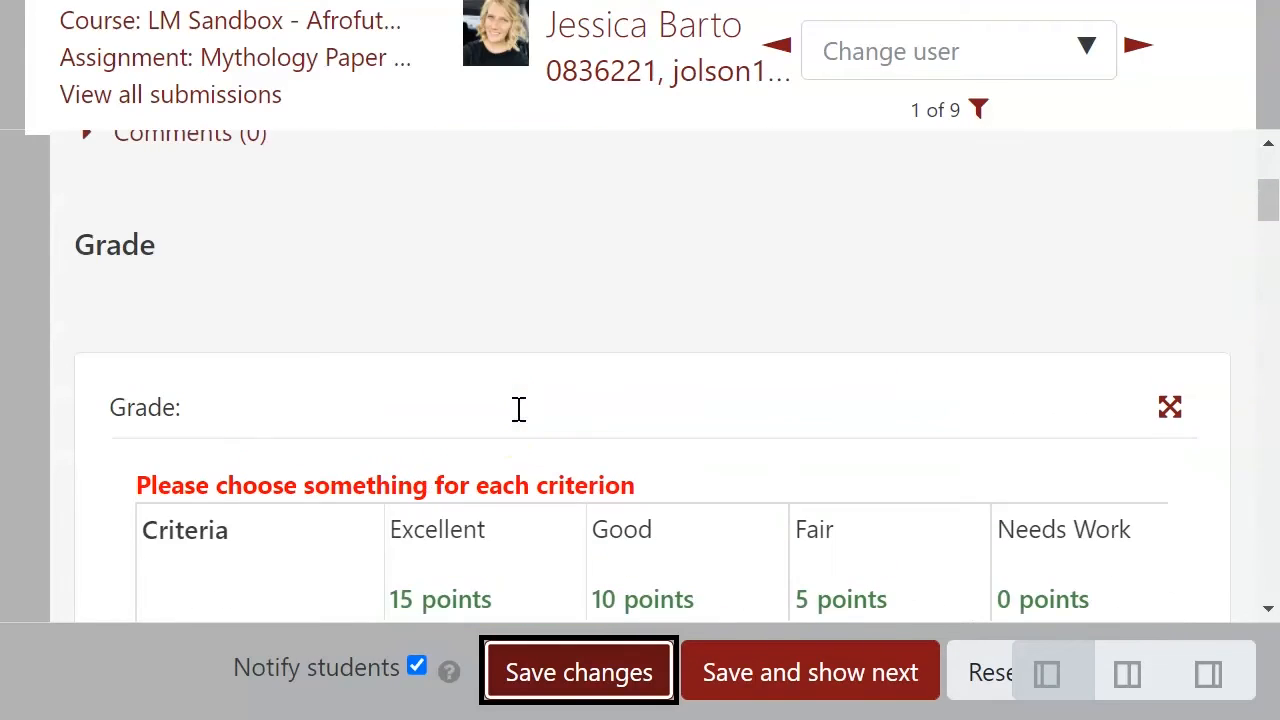
scroll(491, 523, down, 2)
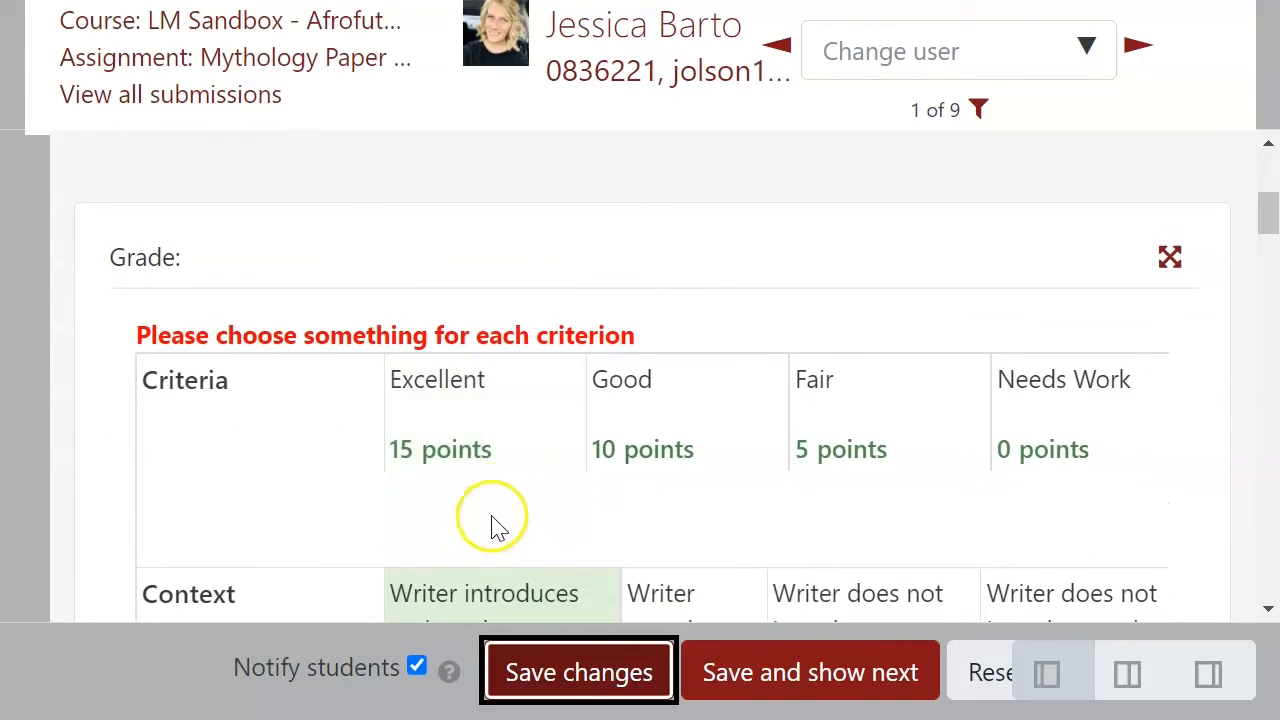
click(503, 441)
scroll(629, 429, down, 5)
click(582, 668)
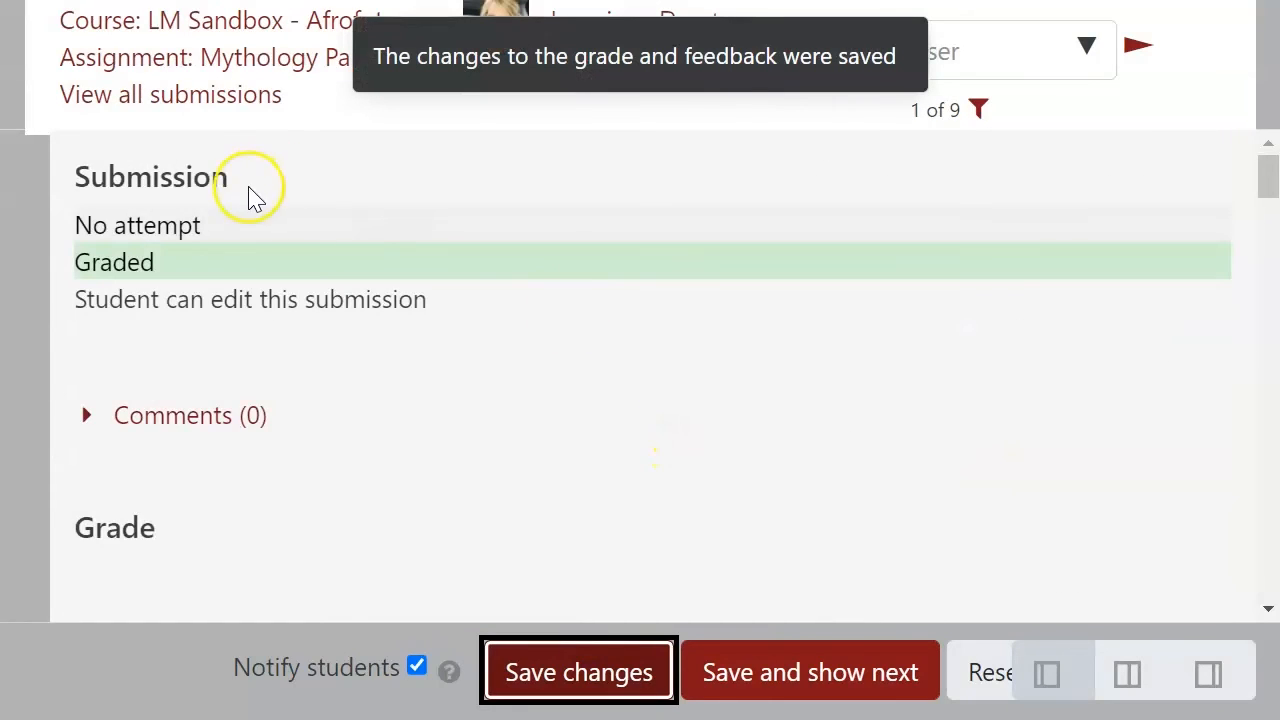
Step: Review the saved rubric selections and current gradebook grade, then return to the course page
scroll(371, 357, up, 5)
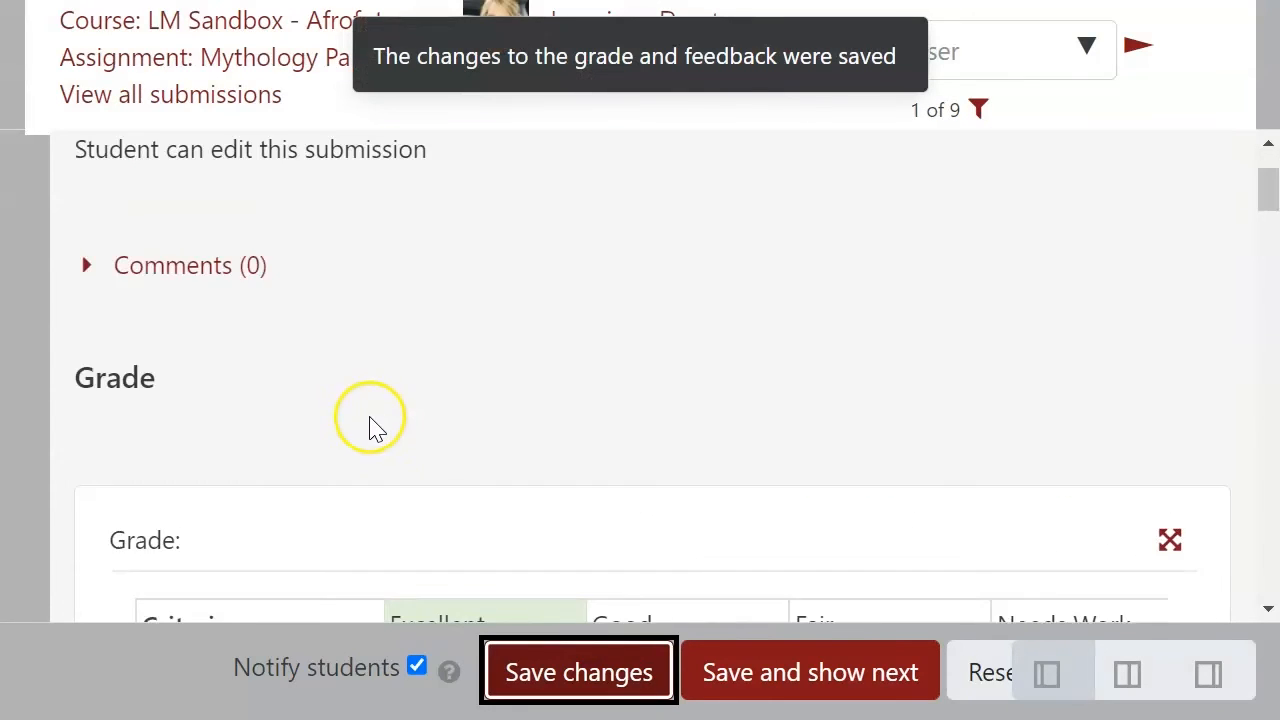
scroll(370, 425, down, 3)
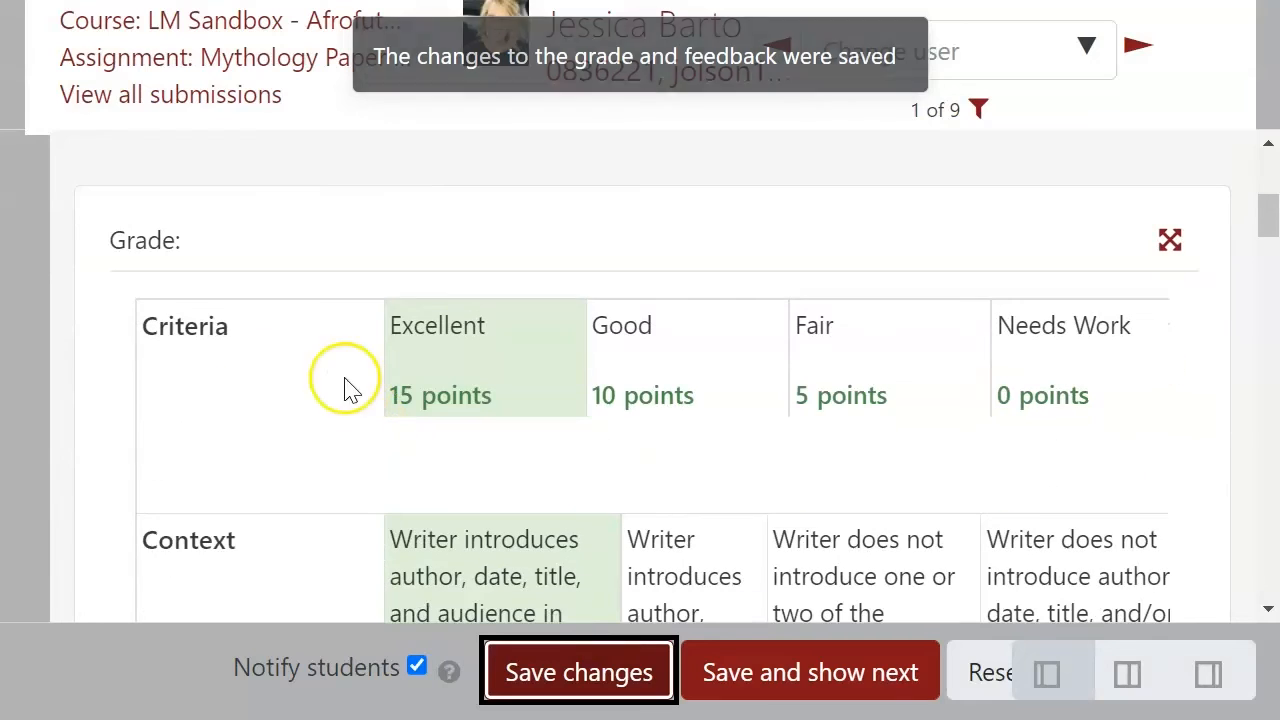
click(194, 337)
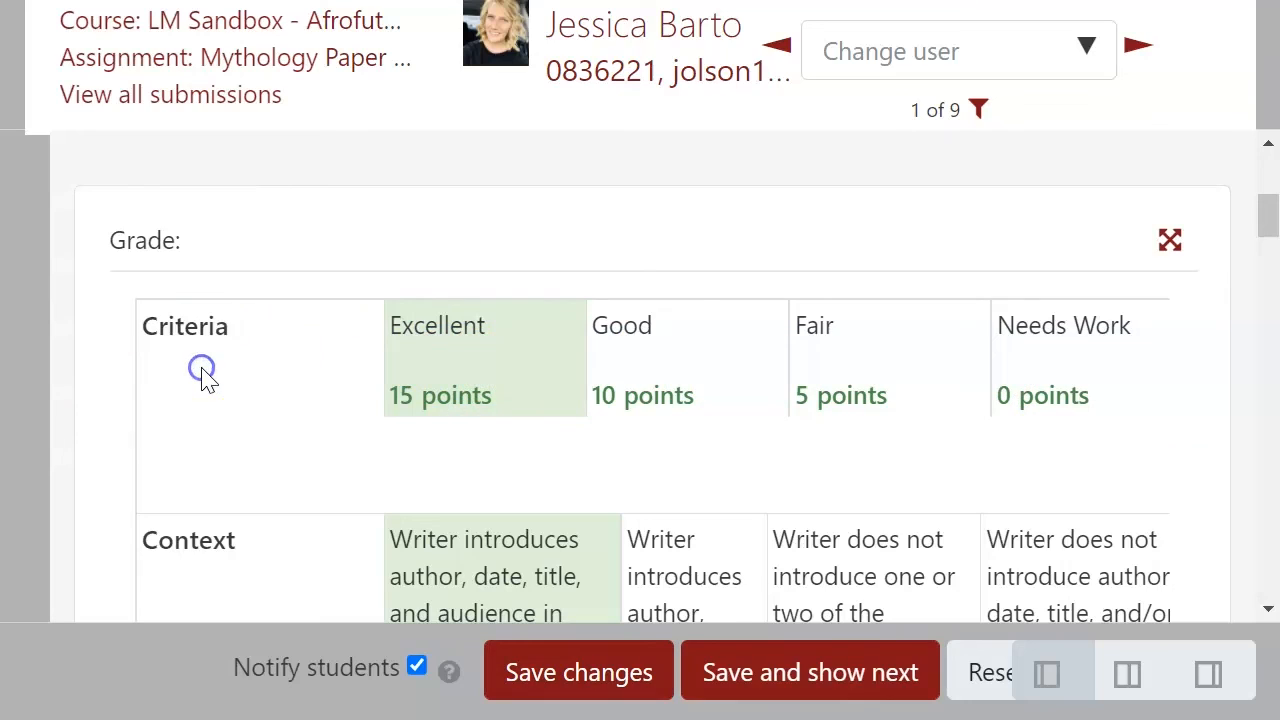
scroll(355, 362, down, 10)
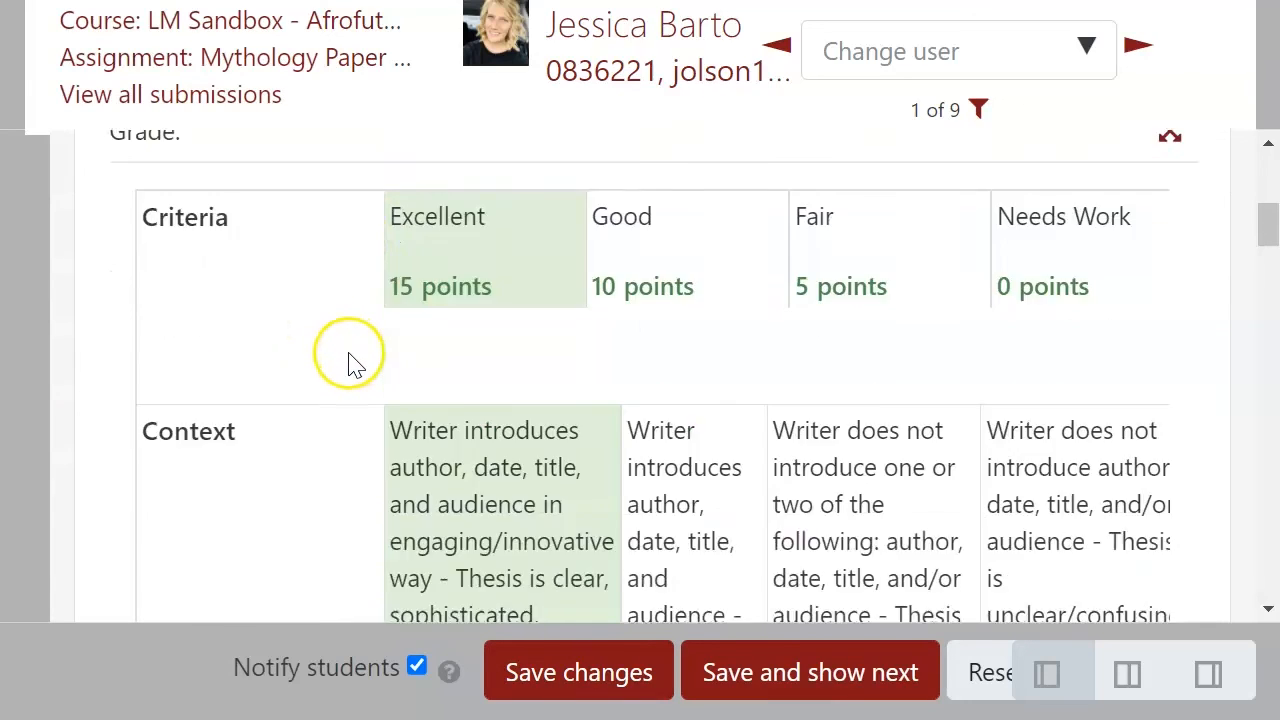
scroll(355, 362, down, 10)
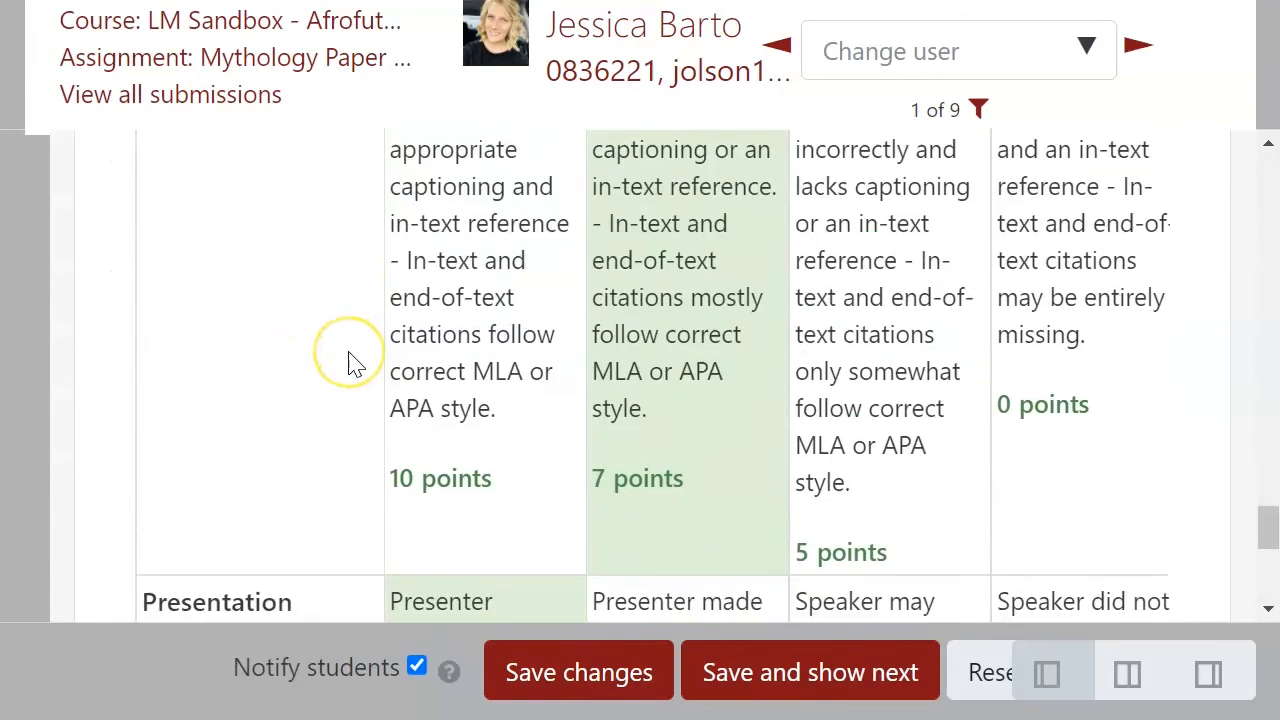
click(125, 565)
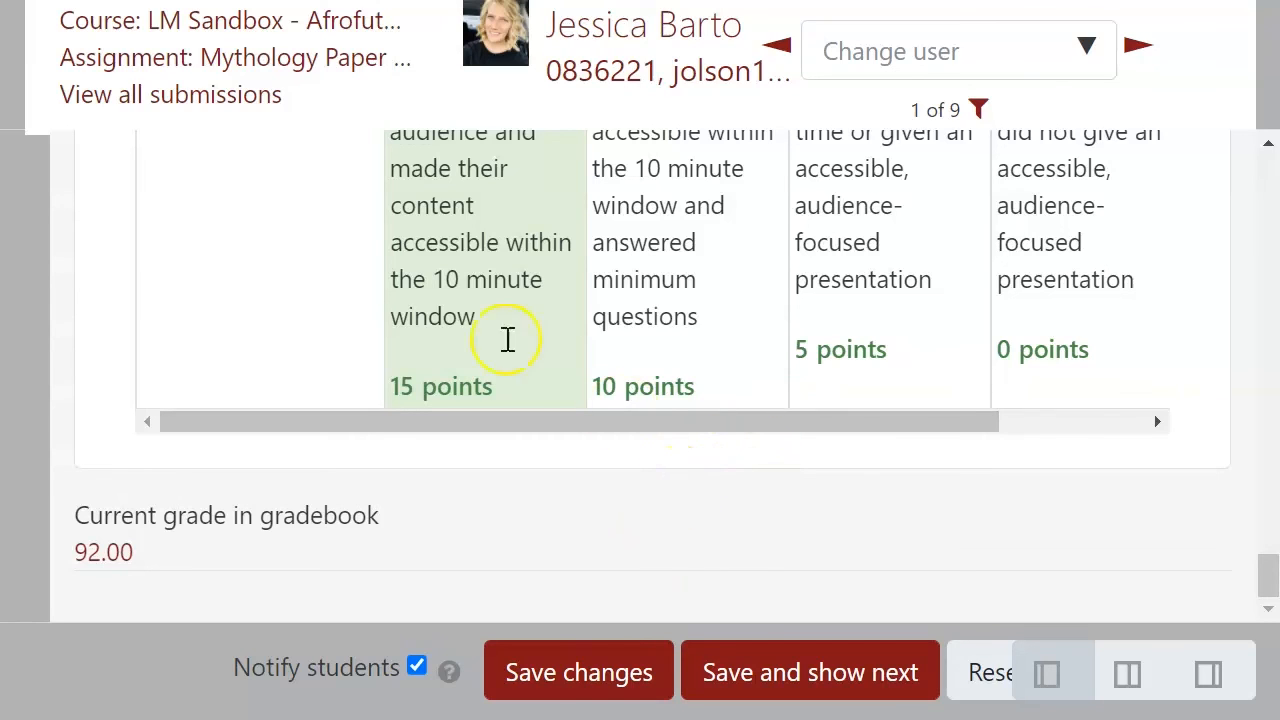
click(277, 21)
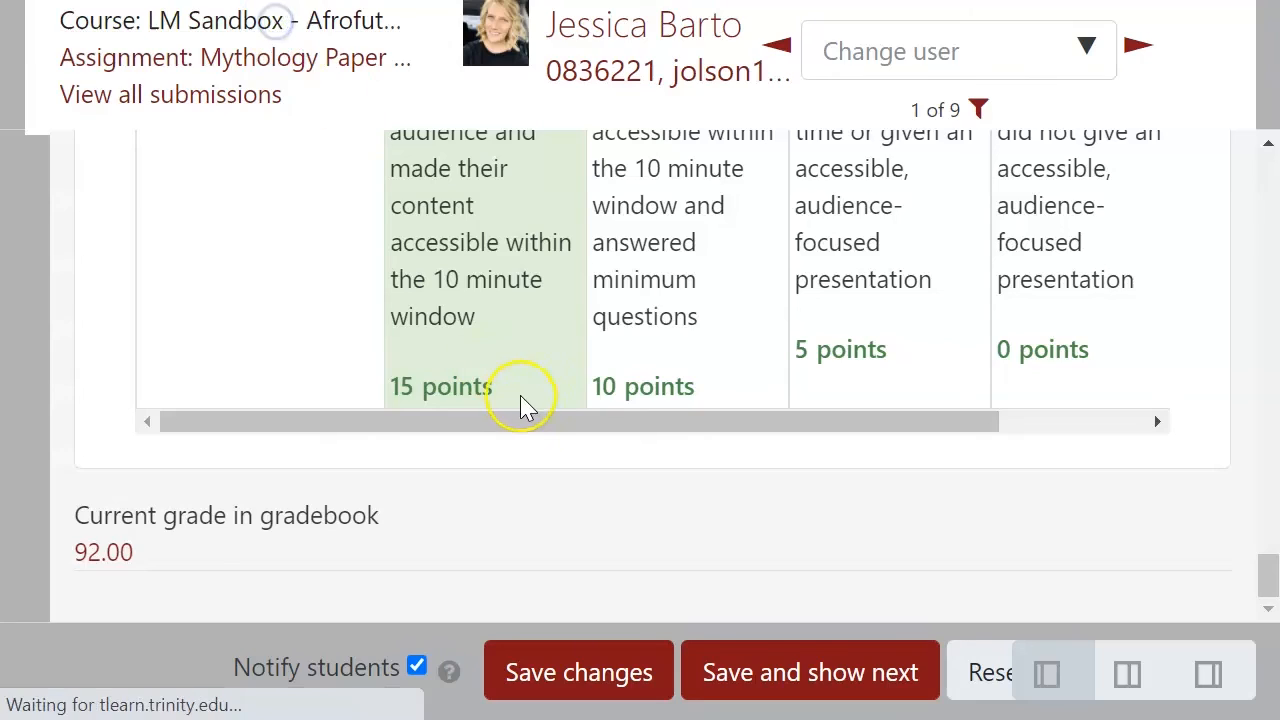
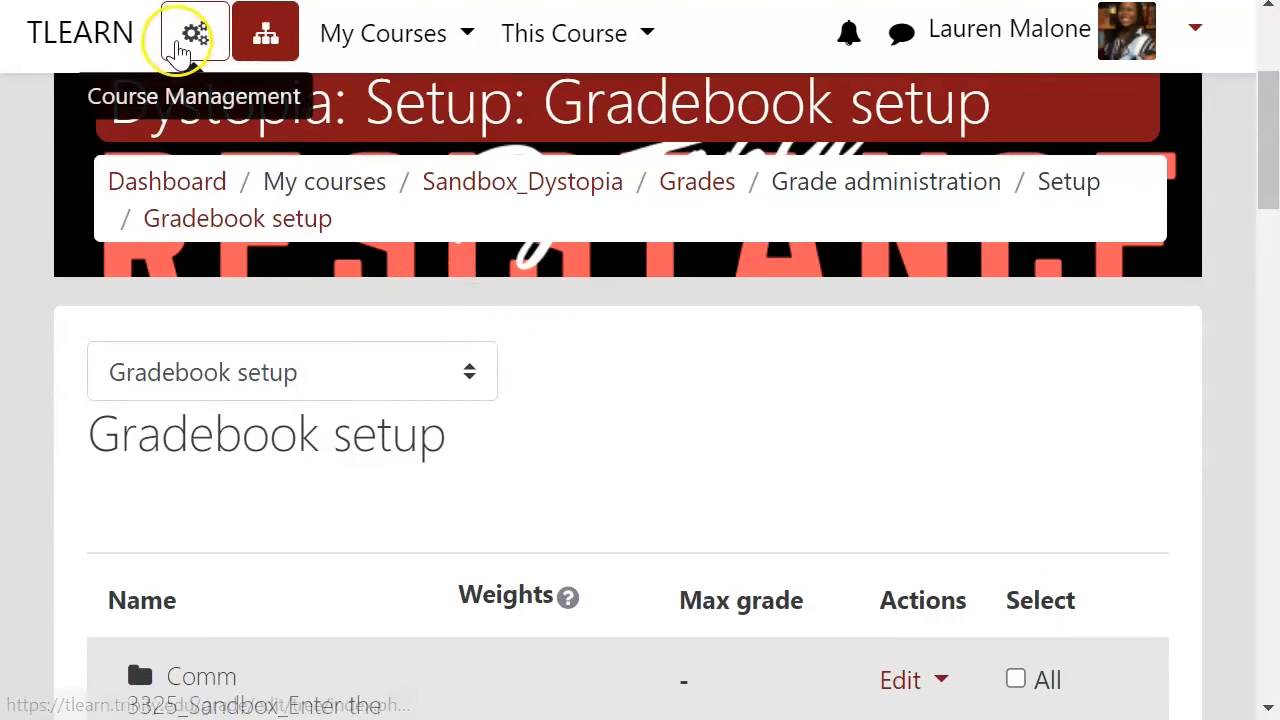
Step: Open the gradebook's grader report and enter a grade of 100 for the first student in the Dystopian Markers (Ex Cr.) column
click(195, 40)
click(1005, 366)
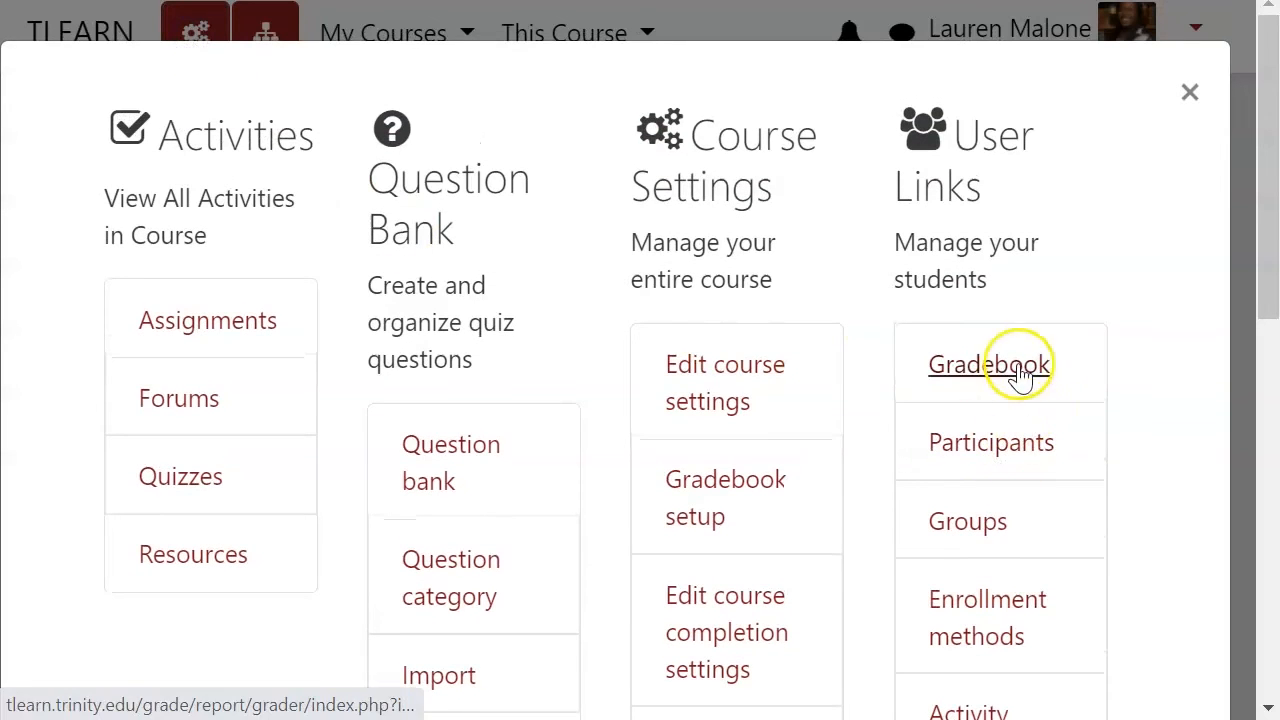
scroll(737, 480, down, 6)
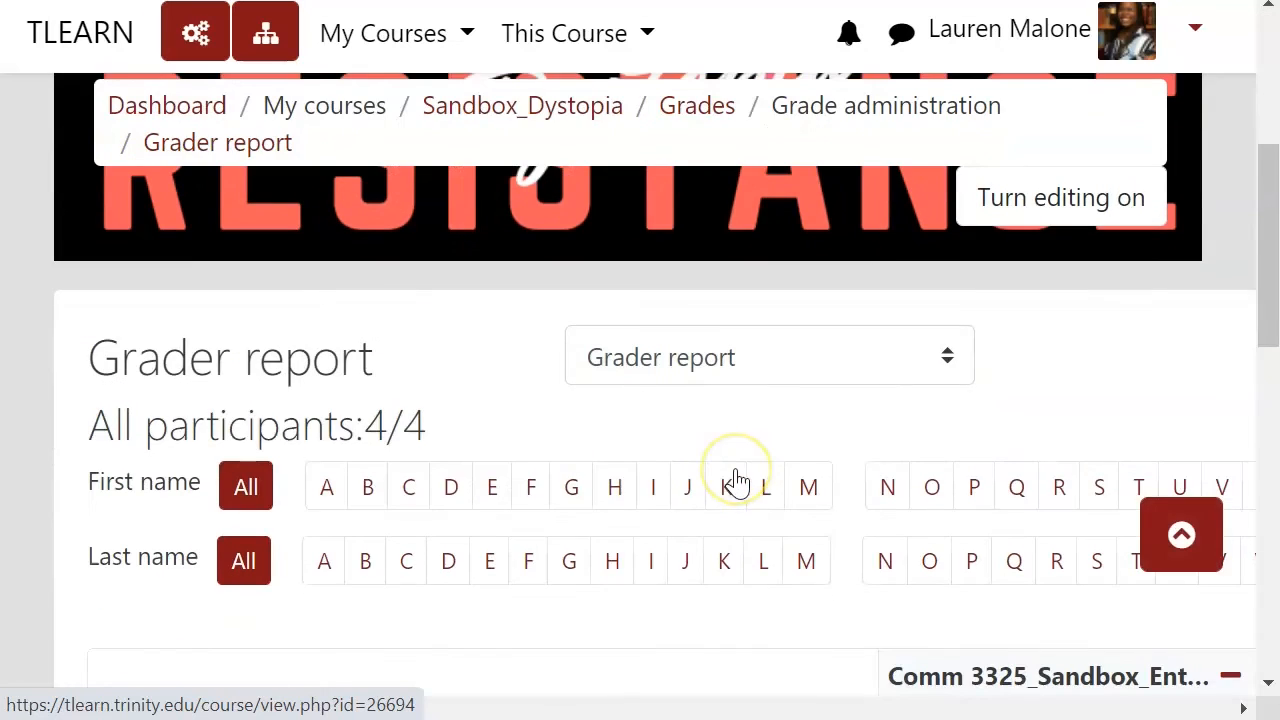
scroll(737, 480, down, 1)
scroll(737, 480, down, 5)
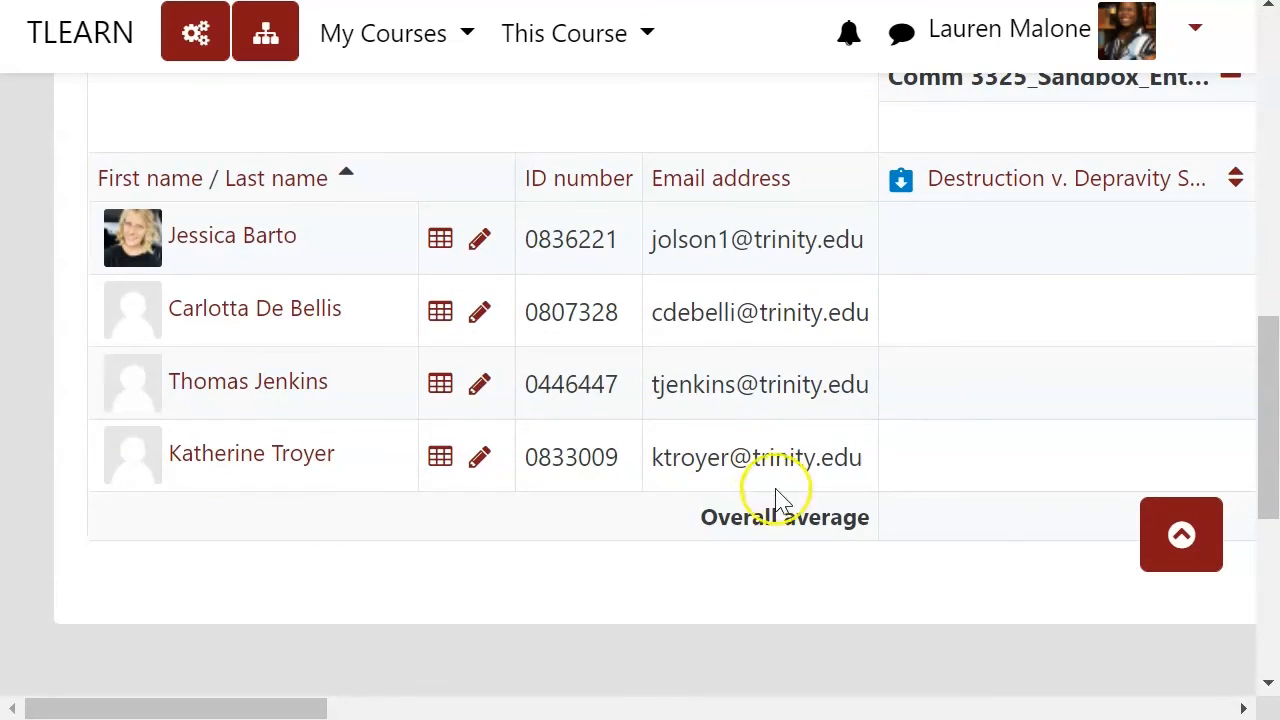
click(298, 705)
drag(298, 705, 532, 683)
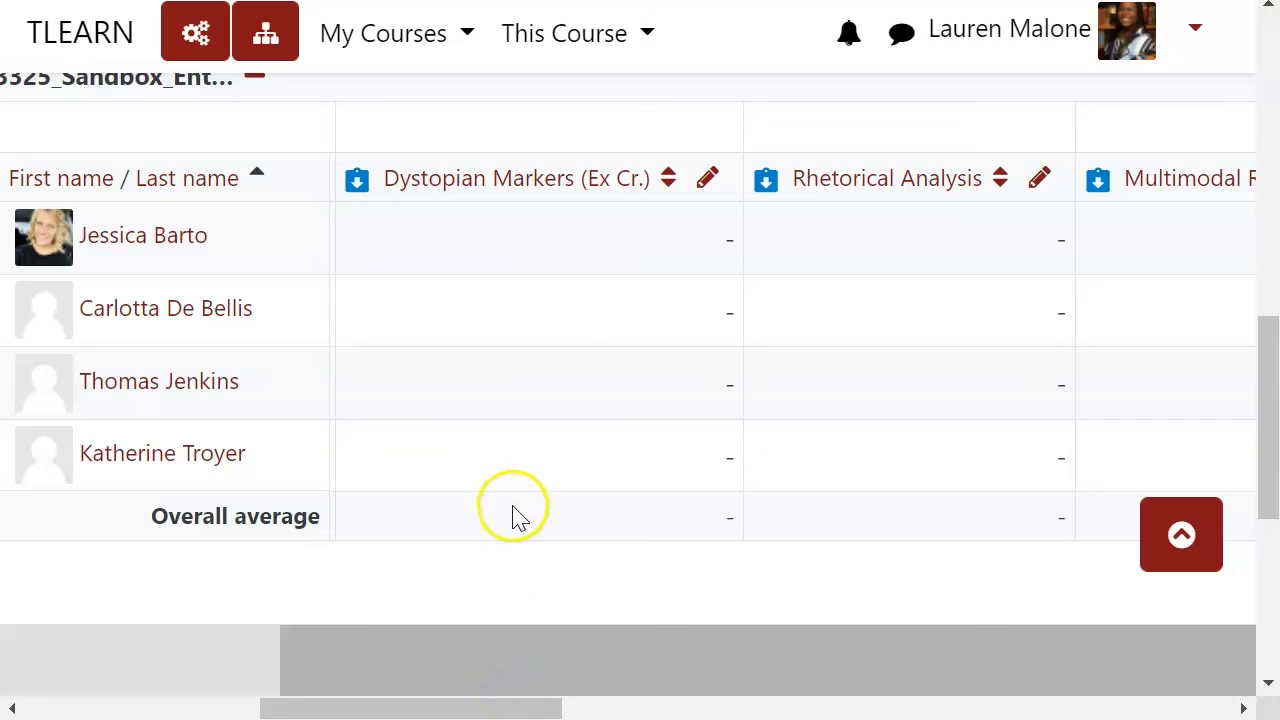
click(704, 247)
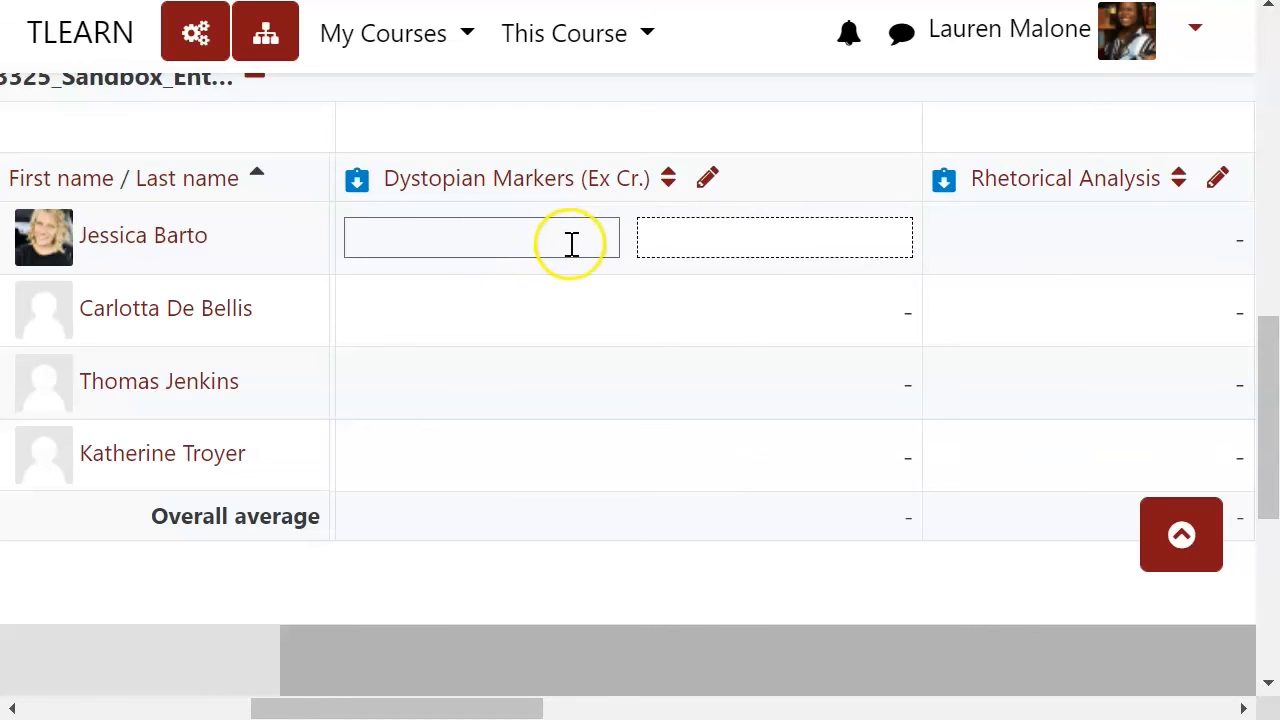
text(100)
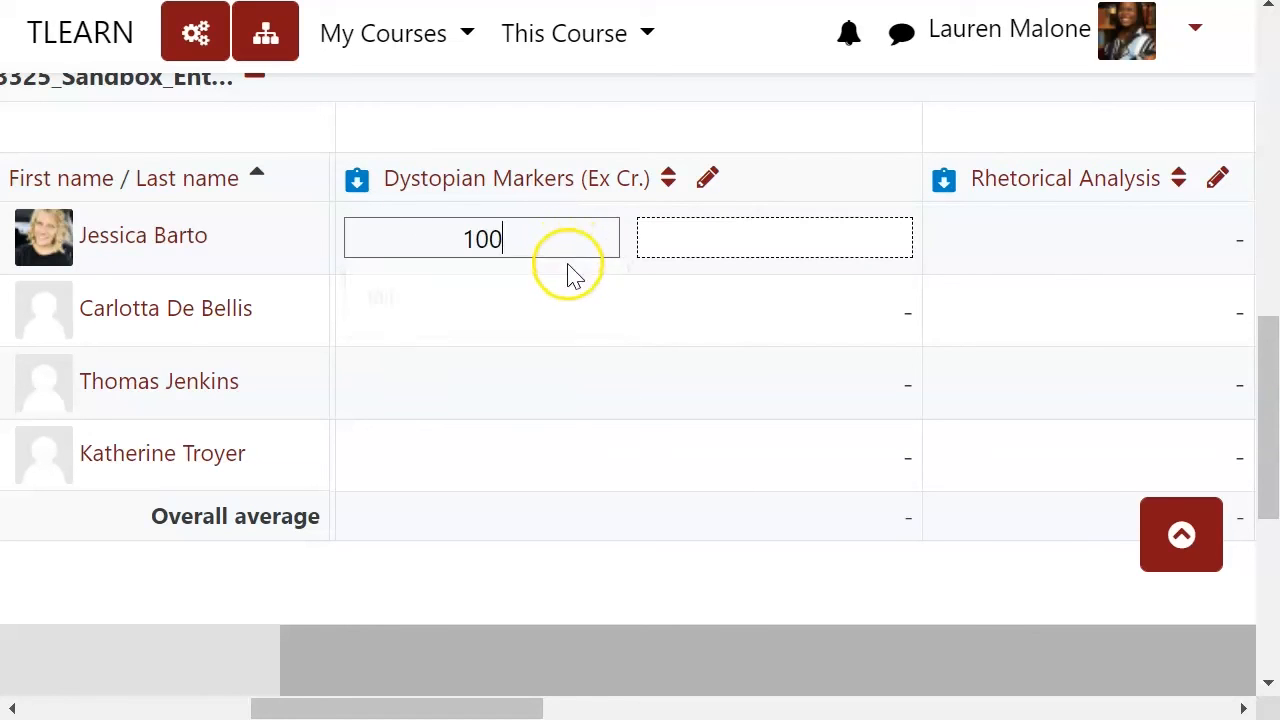
key(Return)
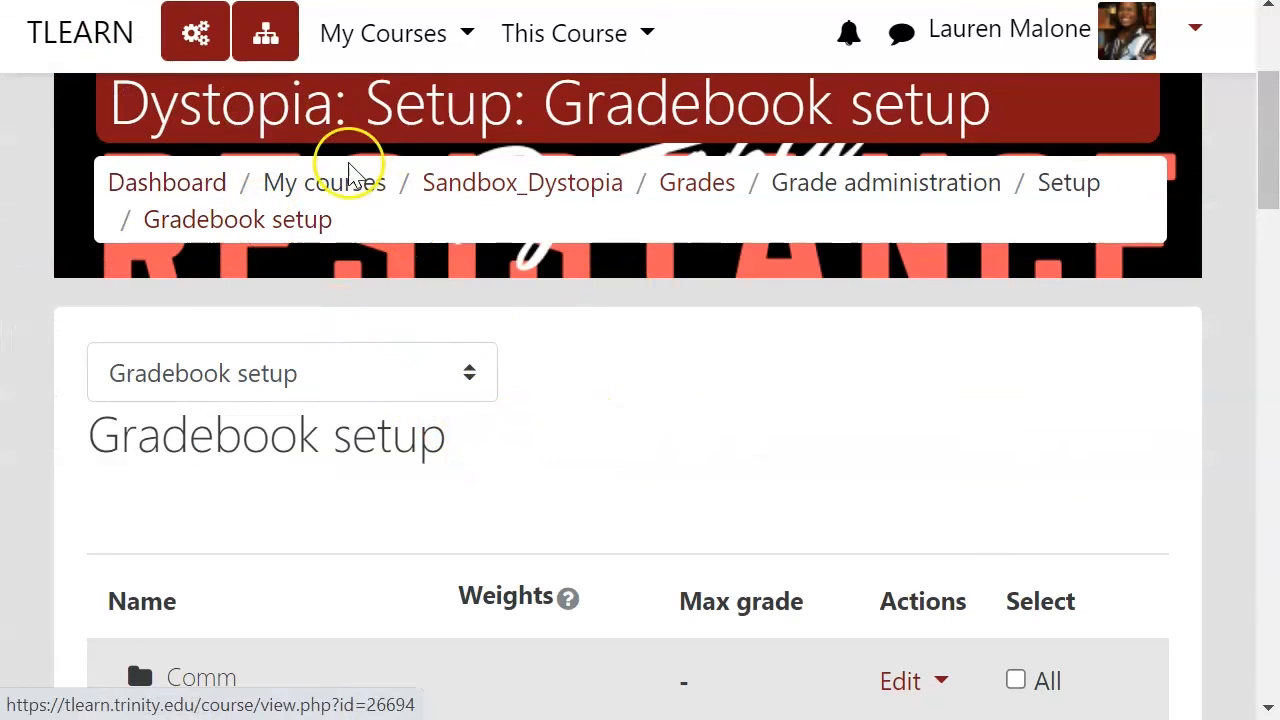
Step: Return to the course page and reopen the grader report to review the Dystopian Markers (Ex Cr.) grades
click(478, 193)
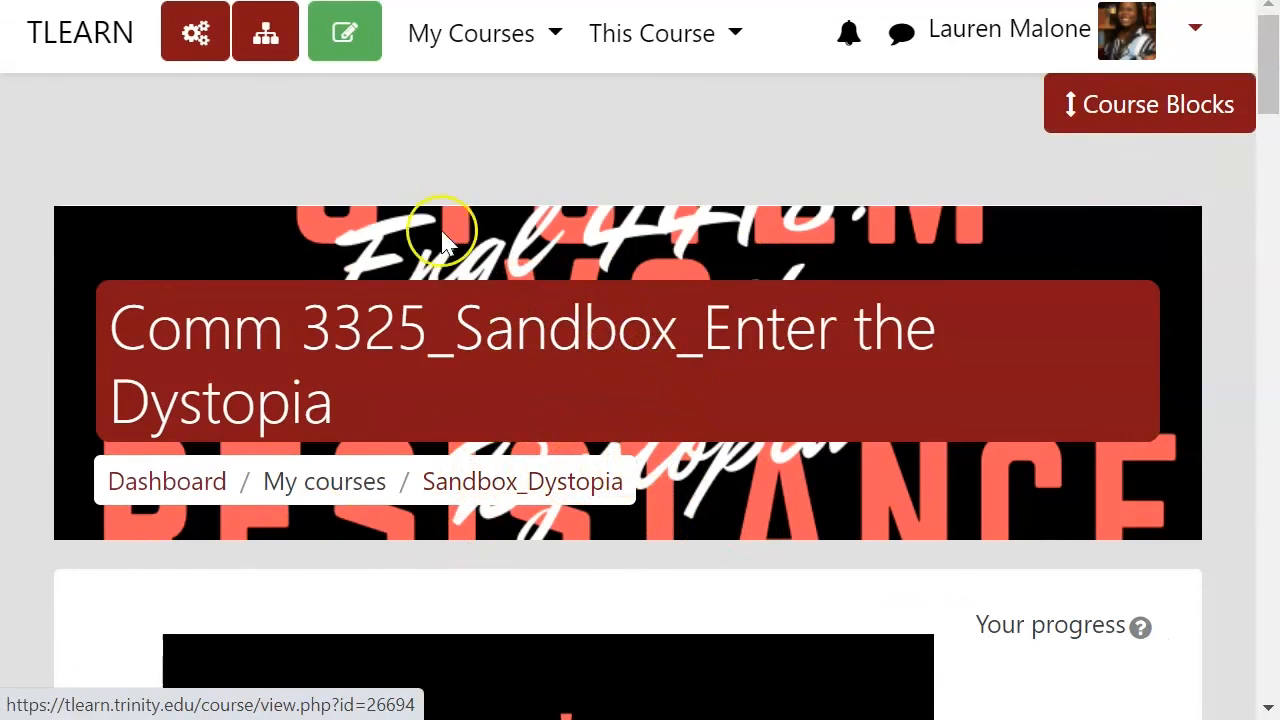
click(185, 33)
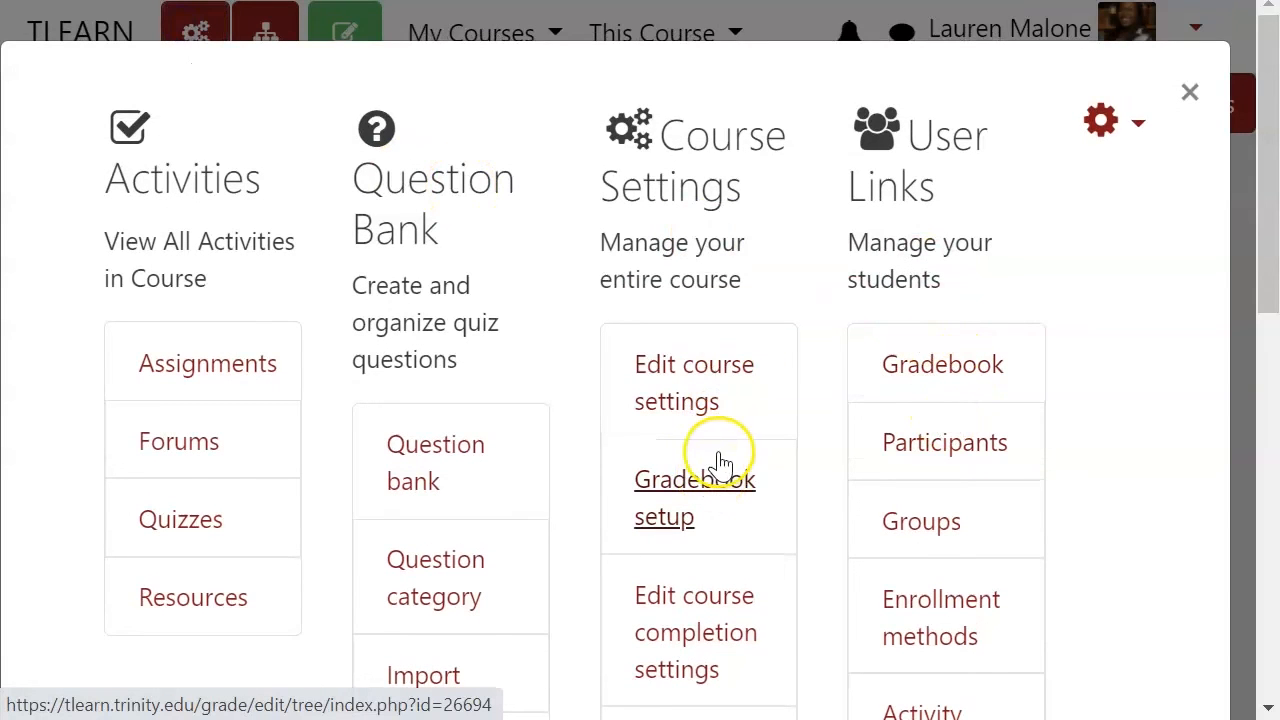
click(909, 374)
scroll(794, 405, down, 6)
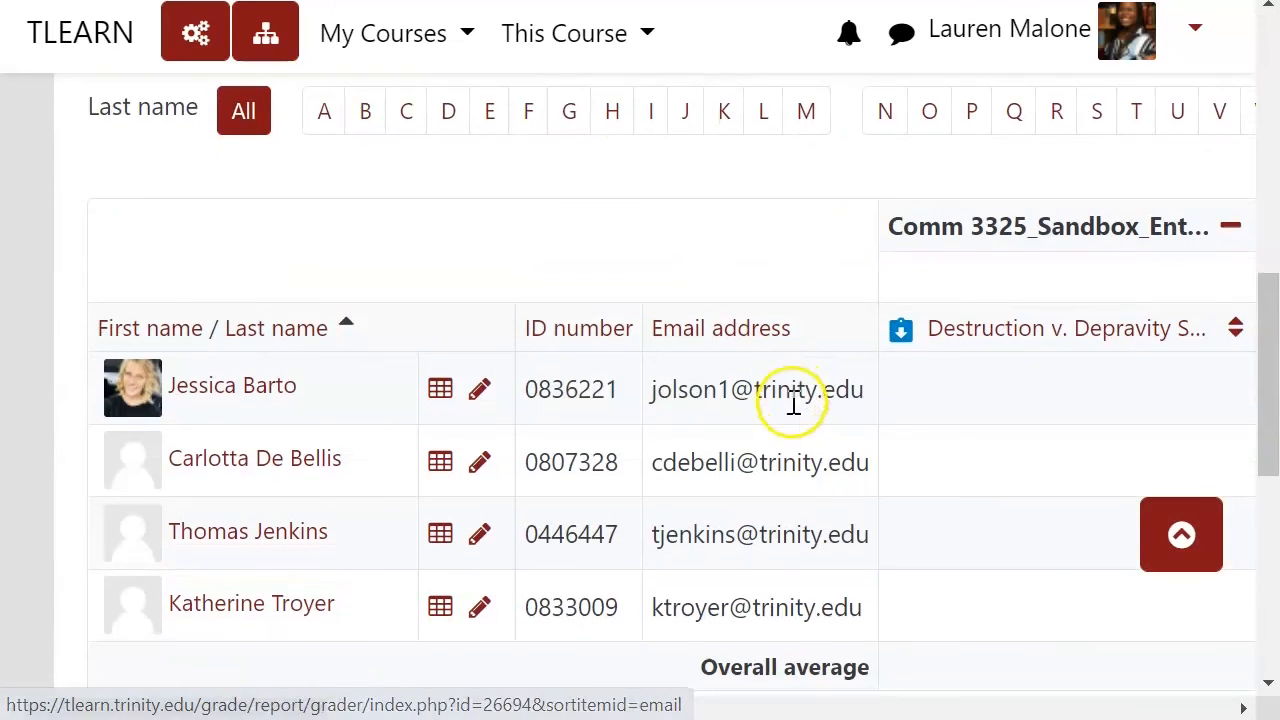
scroll(794, 405, down, 2)
drag(289, 714, 497, 714)
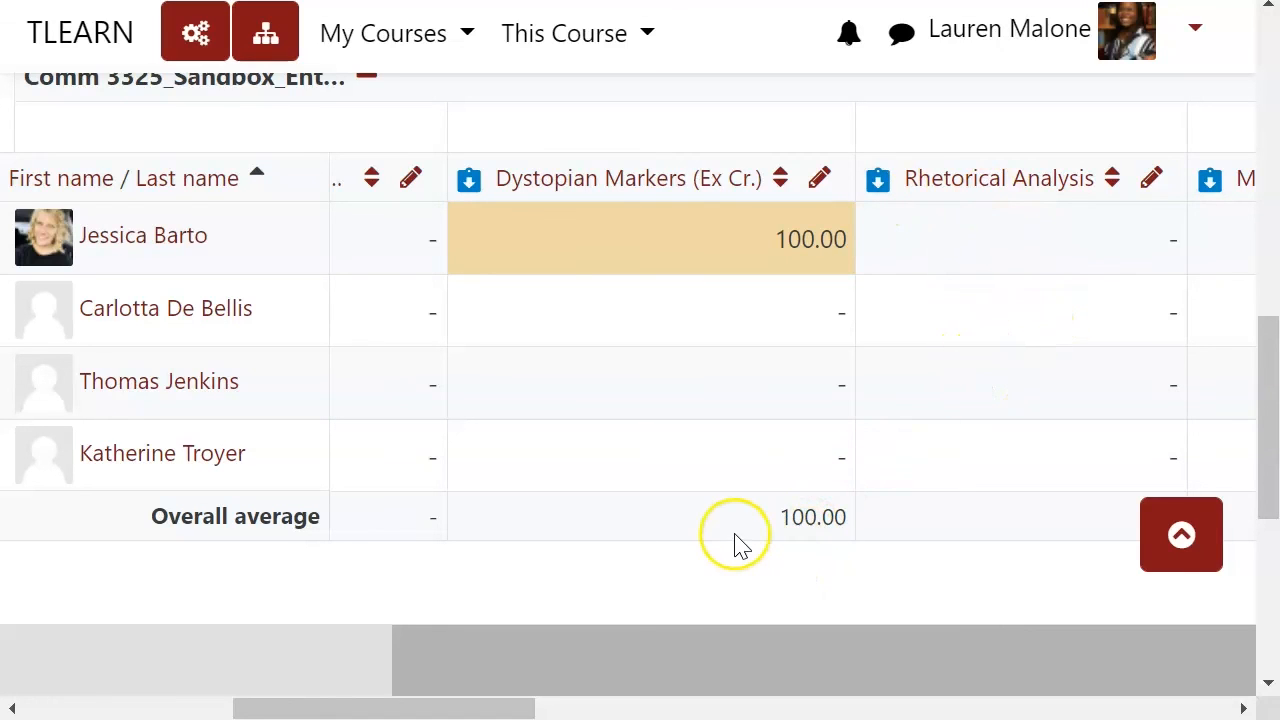
scroll(737, 532, up, 10)
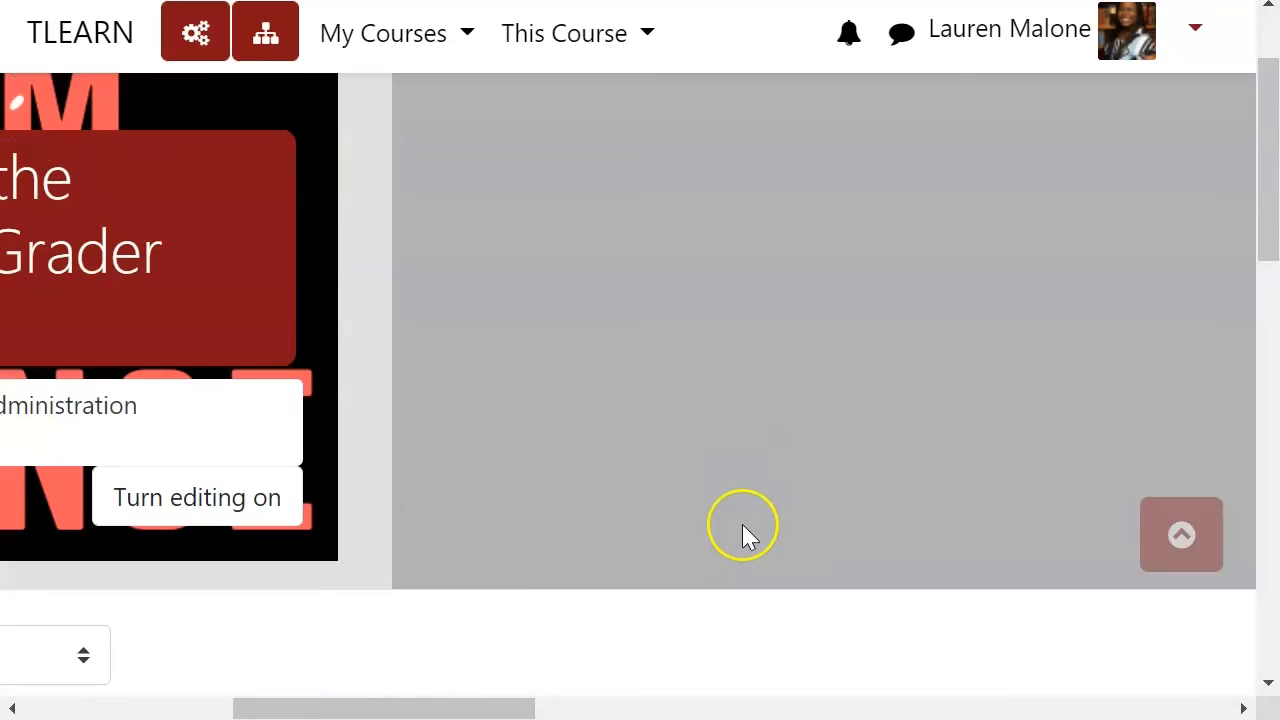
scroll(580, 317, up, 2)
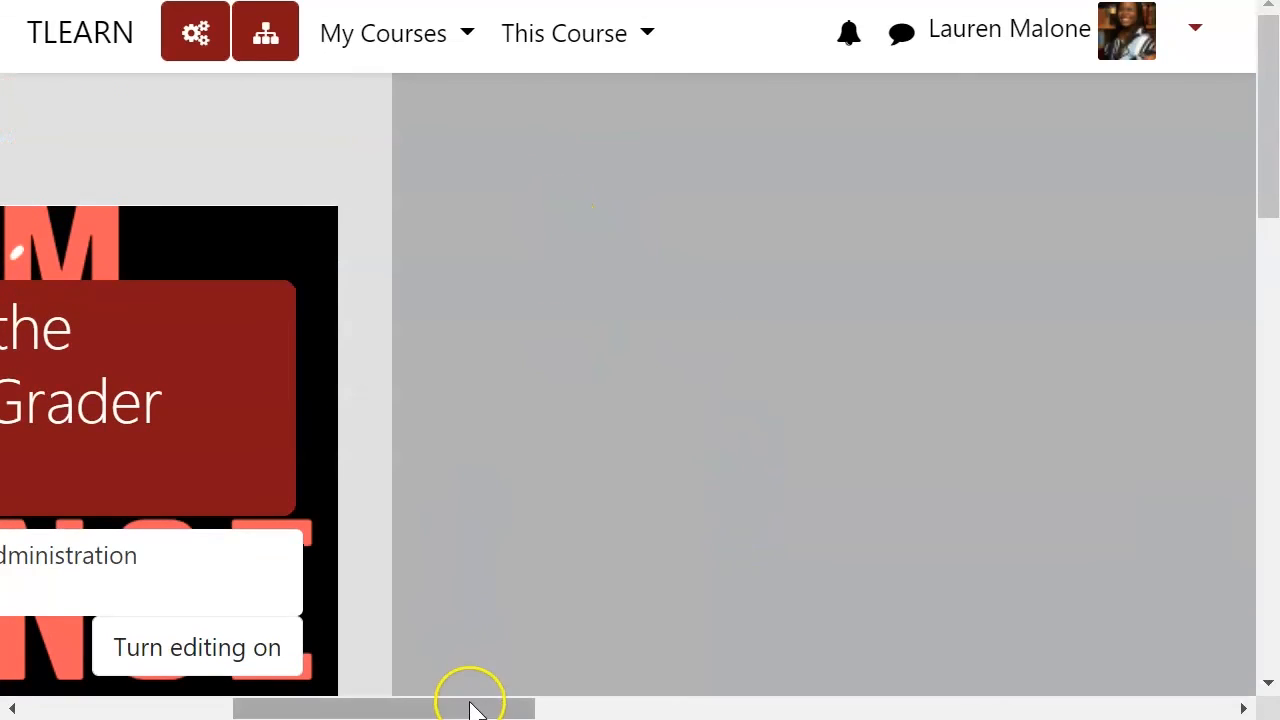